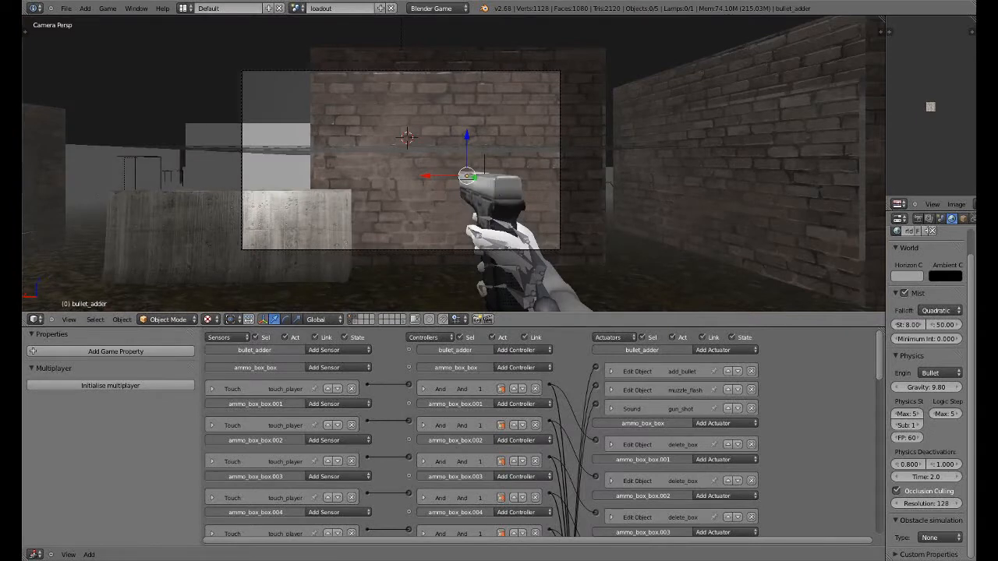
Test-run the game from the camera view and exit back to the editor.
key("p")
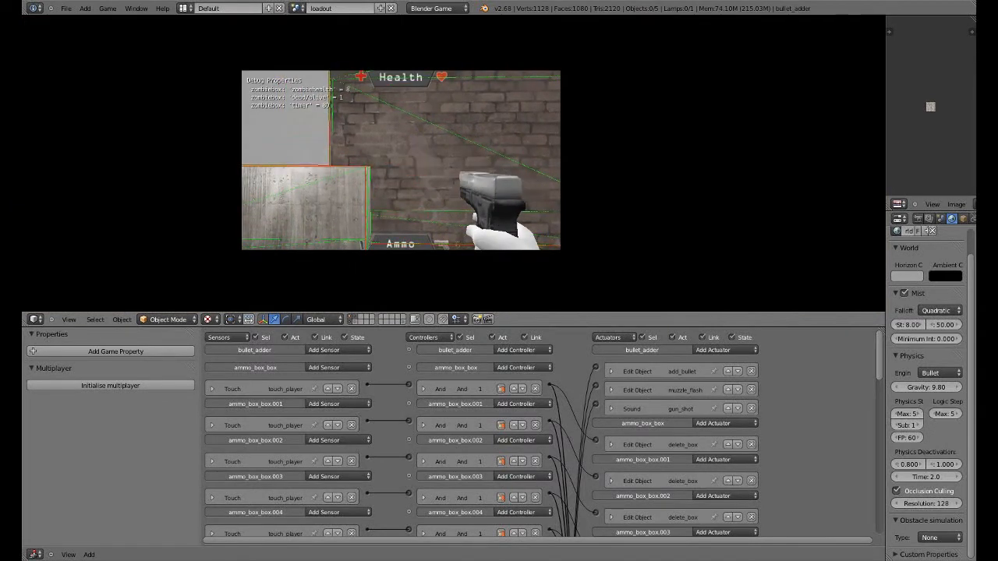
key("Escape")
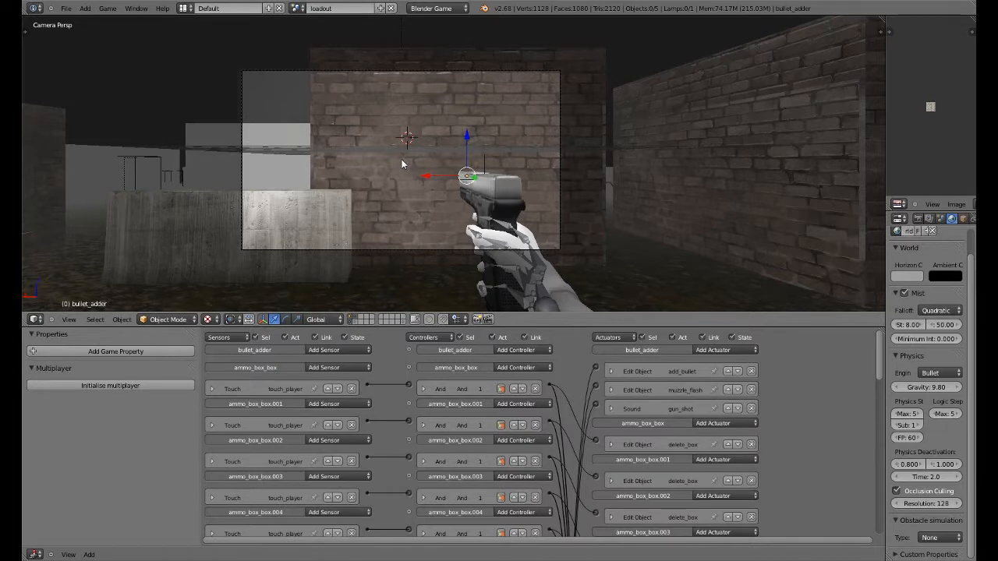
key("p")
key("Escape")
Add three game properties to bullet_adder and name the first one canshoot.
left_click(141, 351)
left_click(141, 351)
left_click(141, 351)
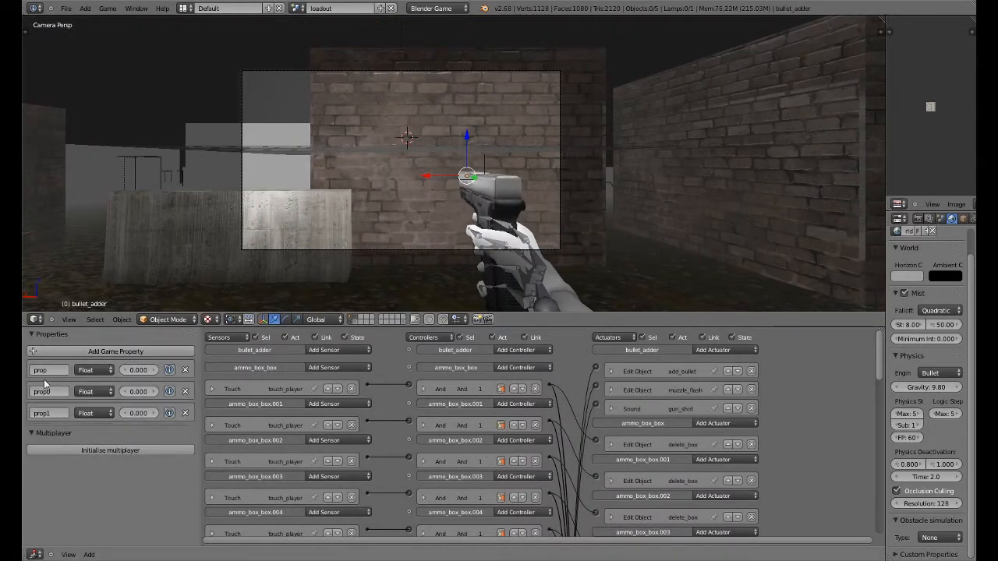
left_click(53, 371)
type("camshake")
key("Return")
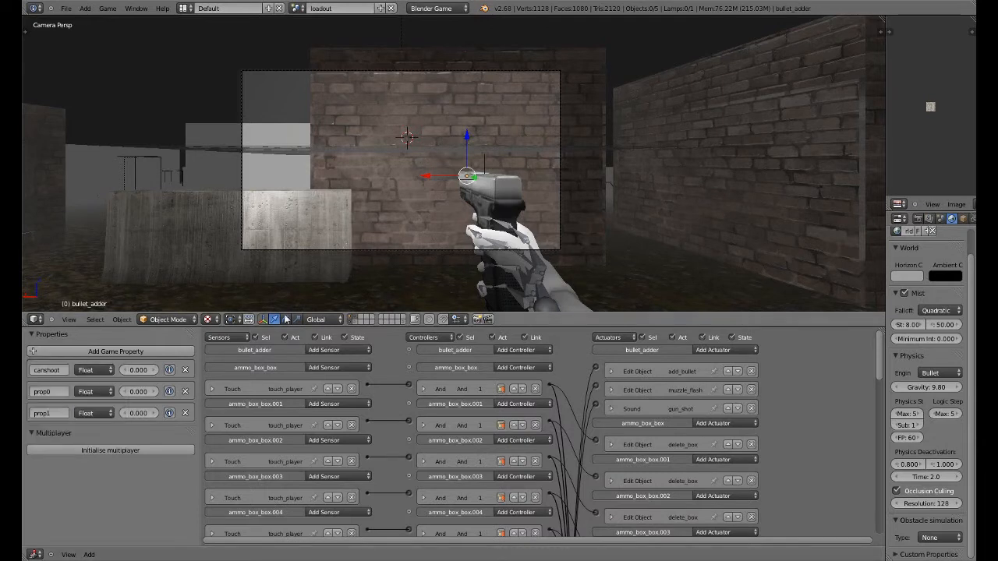
Name bullet_adder's second game property timer and delete the third one.
left_click(51, 390)
type("timer")
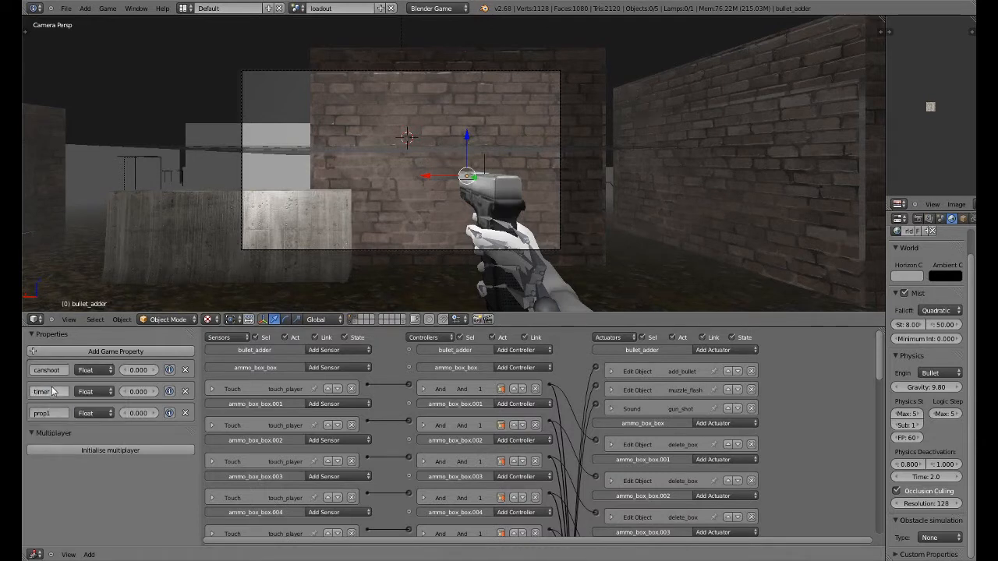
key("Return")
left_click(56, 413)
left_click(185, 413)
Rename bullet_adder's canshoot property to on/off.
left_click(57, 372)
type("onoff")
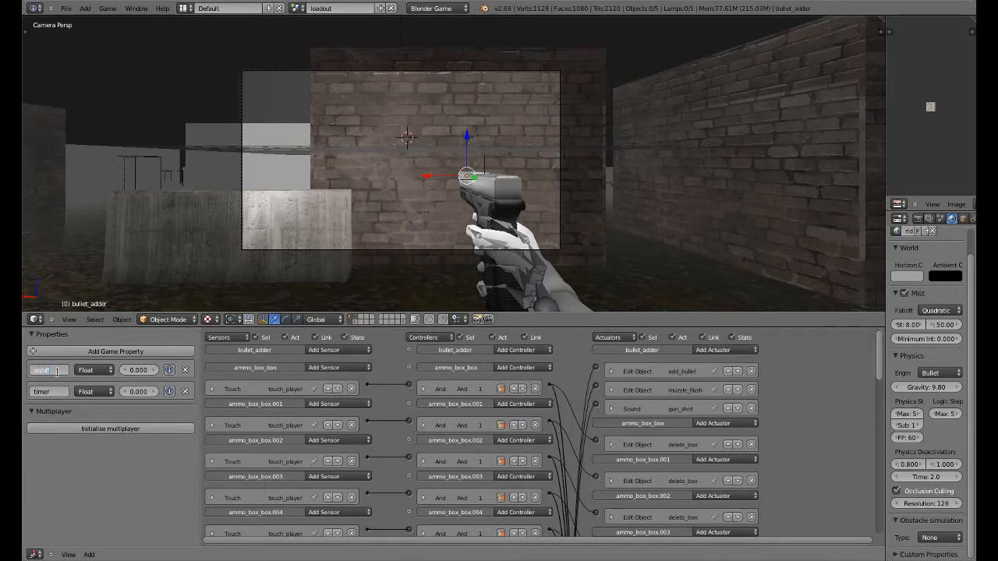
key("Return")
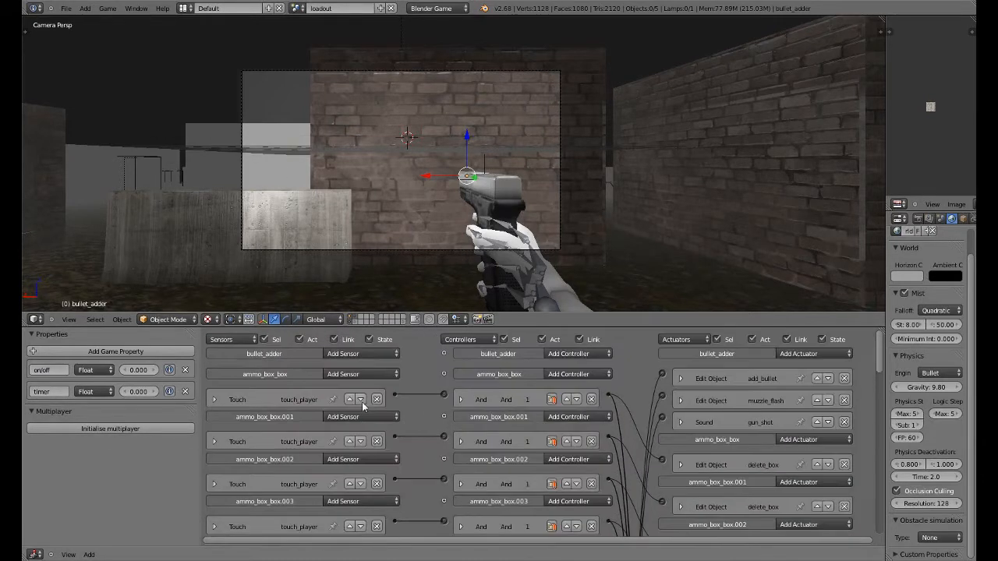
Maximize the Logic Editor to give the logic bricks the whole window.
scroll(360, 406, "down", 3)
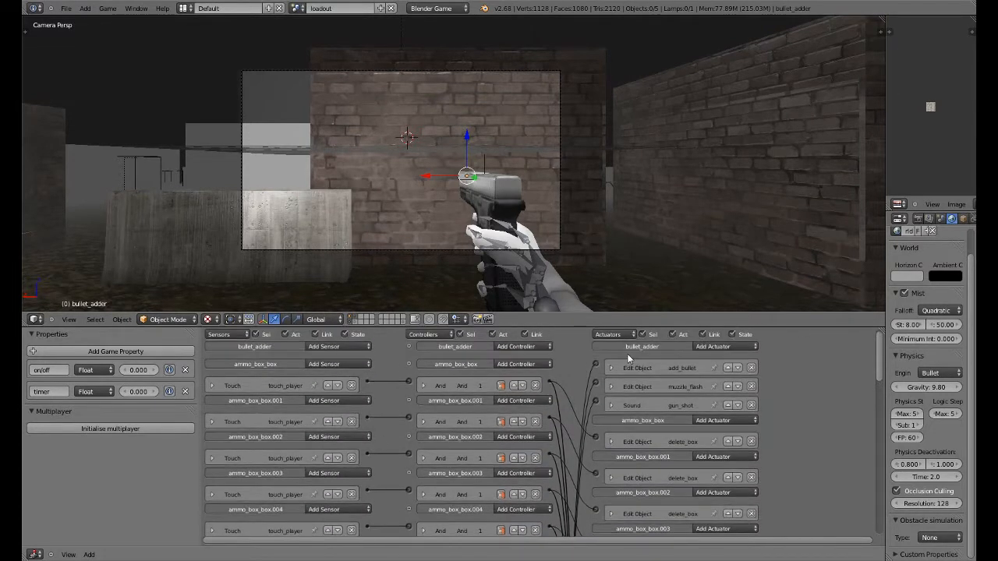
scroll(548, 366, "down", 2, "ctrl")
key("ctrl+Up")
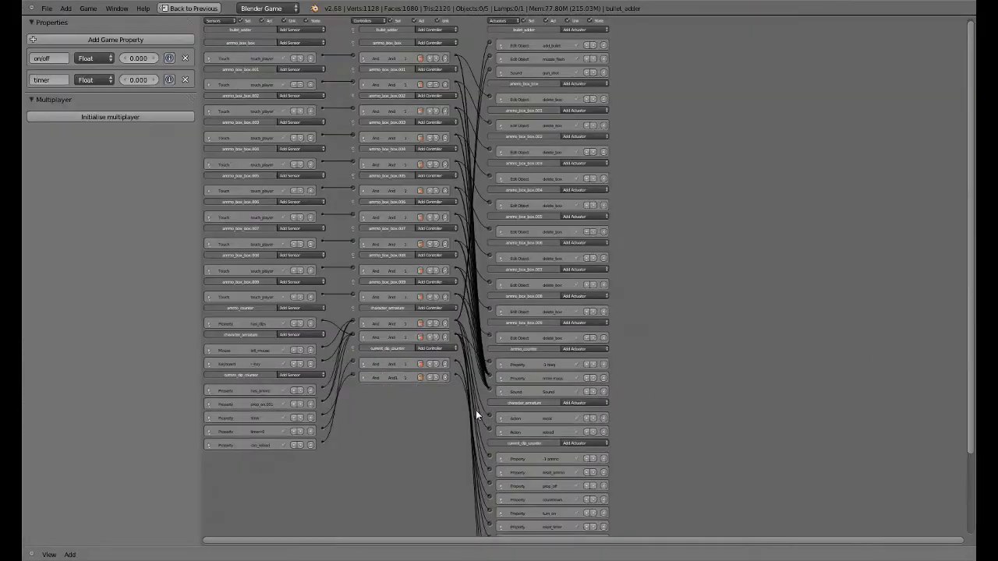
key("ctrl+s")
left_click(476, 410)
Expand character_armature's first And controller and trace which sensors and actuators it is linked to.
scroll(541, 181, "up", 3, "ctrl")
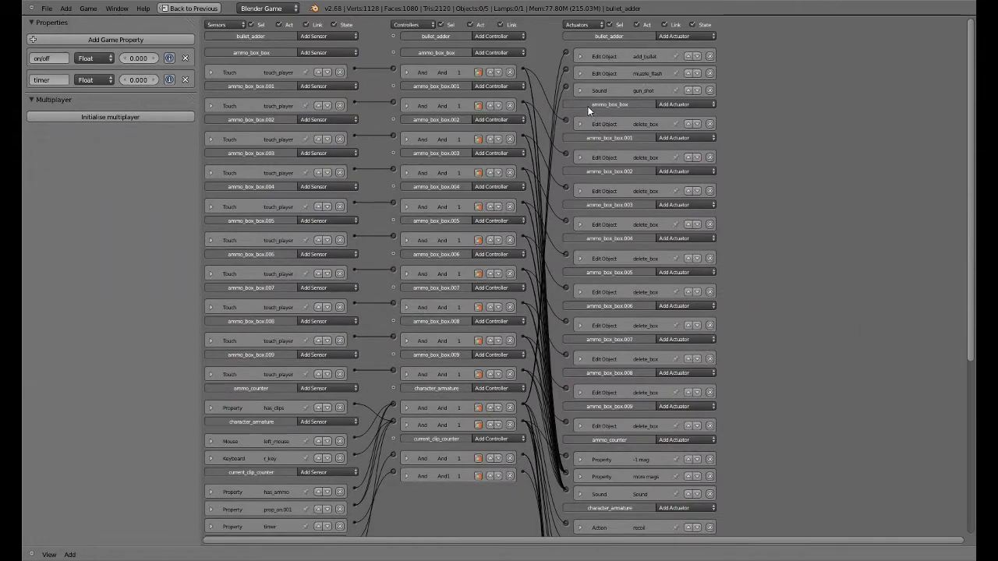
scroll(589, 111, "up", 1, "ctrl")
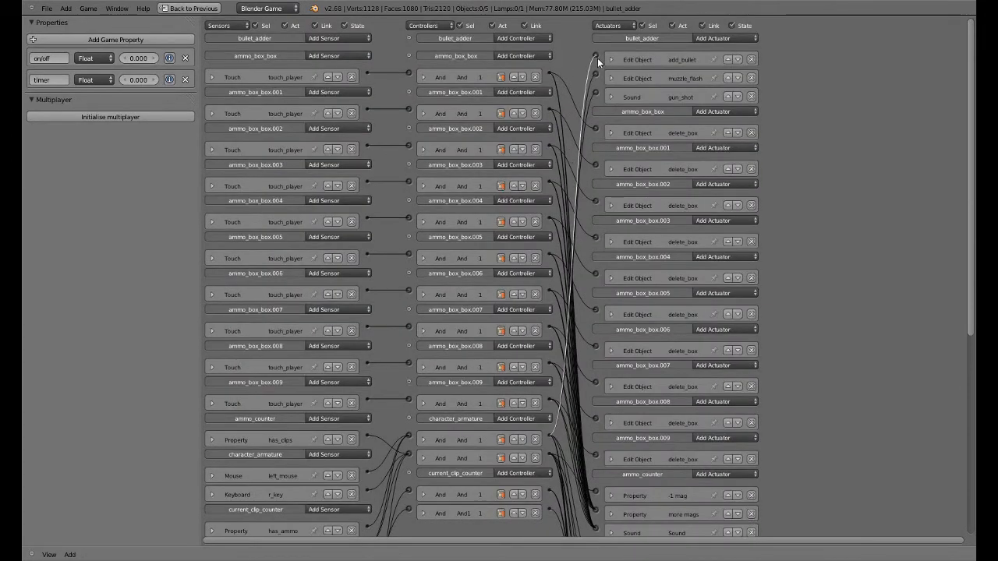
middle_click_drag(547, 436, 583, 282)
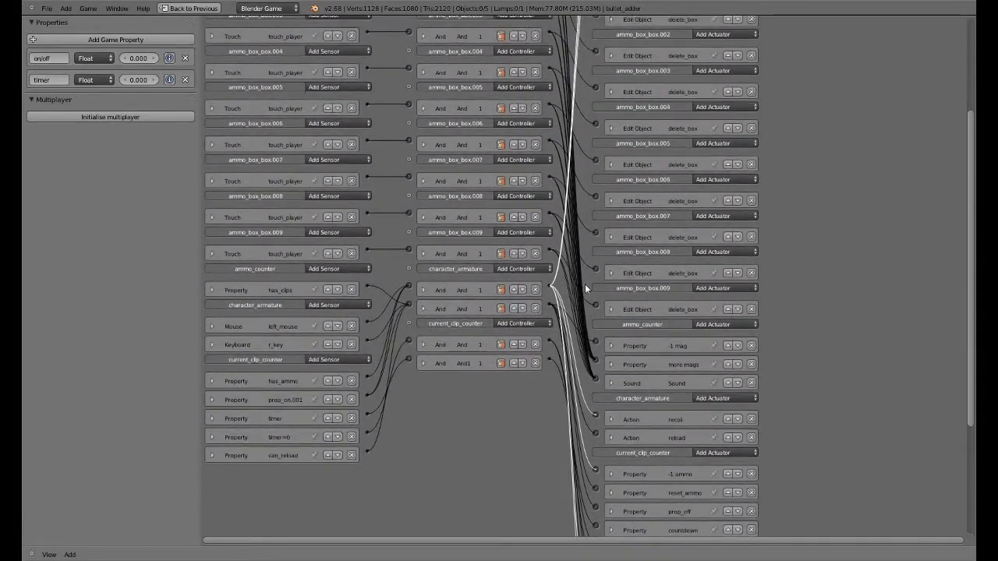
left_click(424, 290)
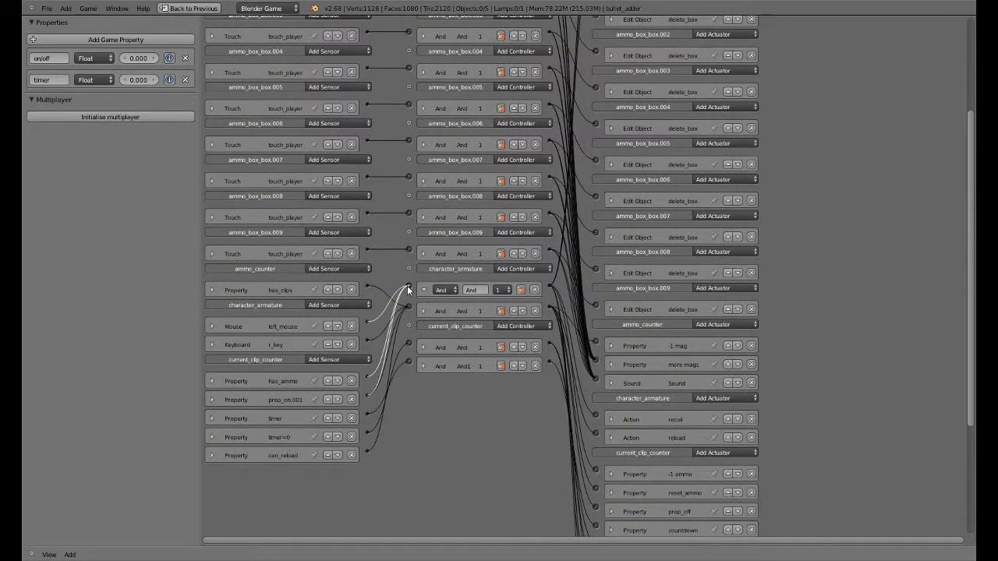
middle_click_drag(407, 290, 343, 463)
Add a Property sensor named is_on to bullet_adder.
left_click(318, 39)
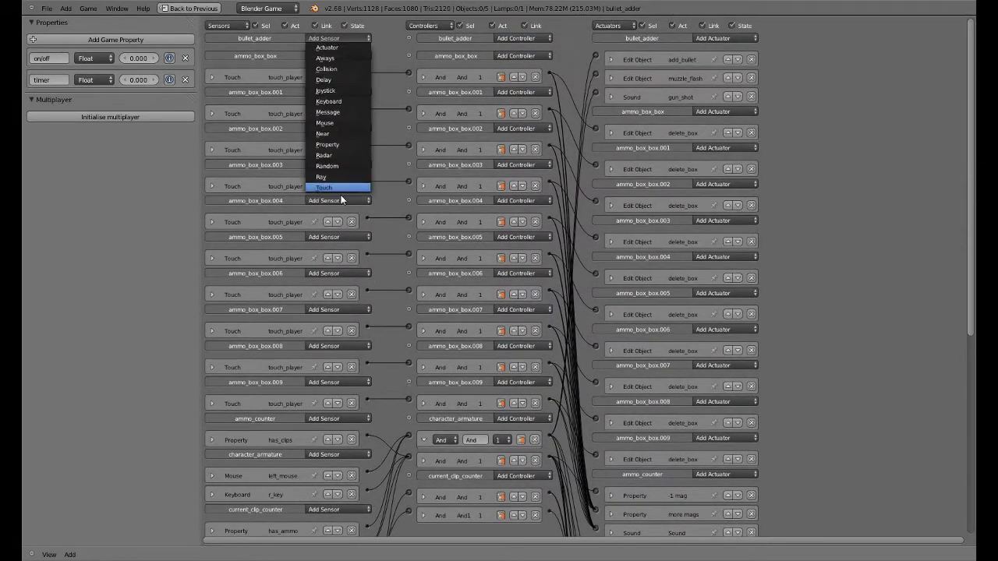
left_click(334, 138)
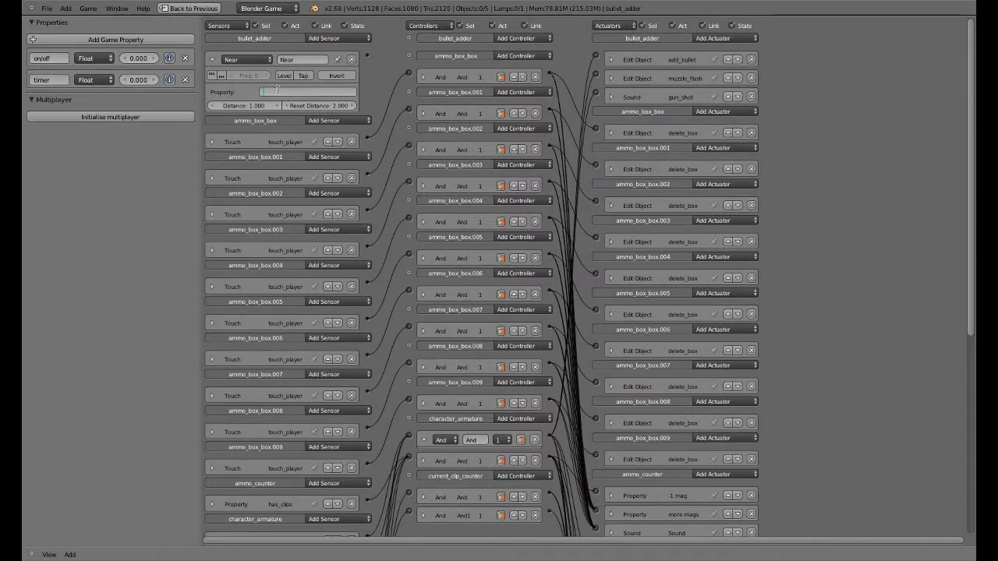
left_click(252, 60)
left_click(235, 166)
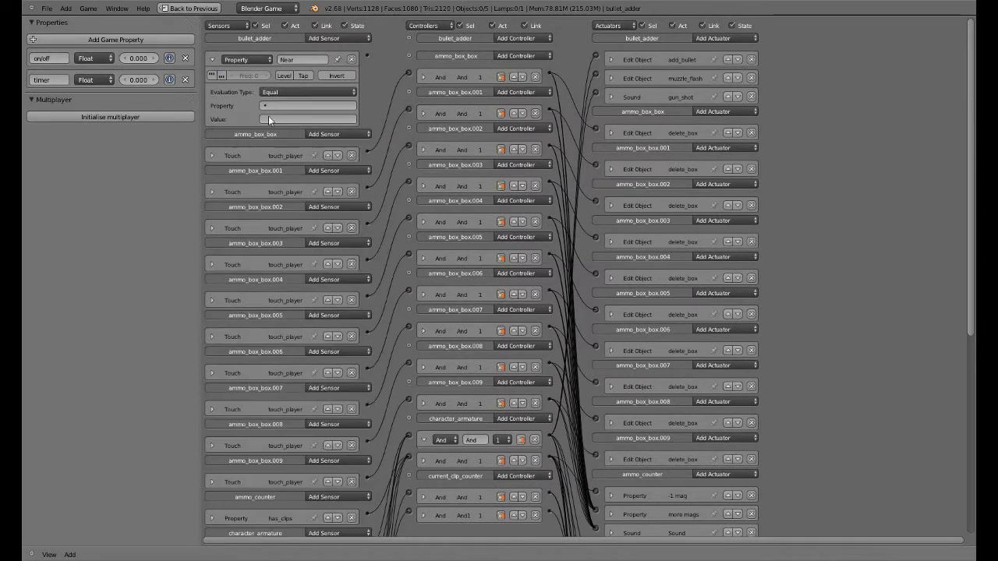
double_click(294, 61)
key("Return")
Make the is_on sensor check whether the on/off property equals on.
left_click(265, 106)
left_click(267, 119)
type("on")
key("Return")
Change the on/off property to an Integer with a value of 1.
left_click(95, 58)
left_click(100, 75)
left_click(145, 57)
type("1")
key("Return")
Change the timer property to an Integer with a value of 100.
left_click(94, 79)
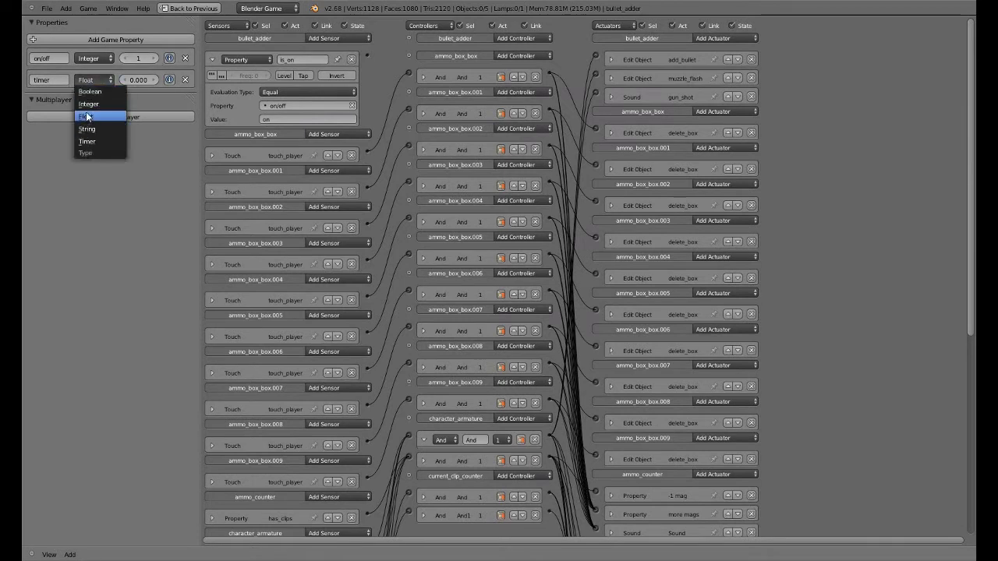
left_click(89, 103)
left_click(130, 80)
type("10")
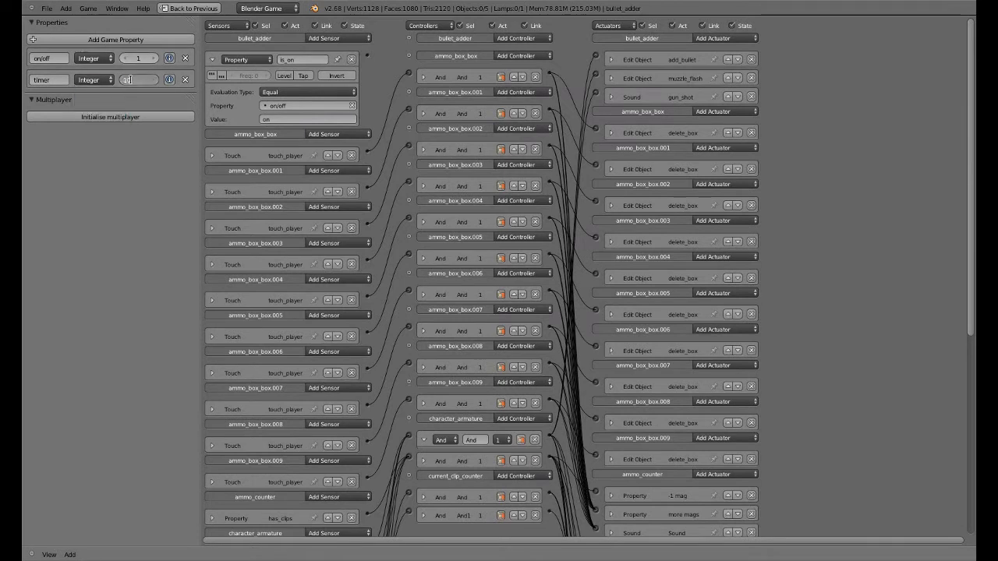
type("0")
key("Return")
Set the is_on sensor's value to 1, collapse it and link it to character_armature's first And controller.
left_click(278, 119)
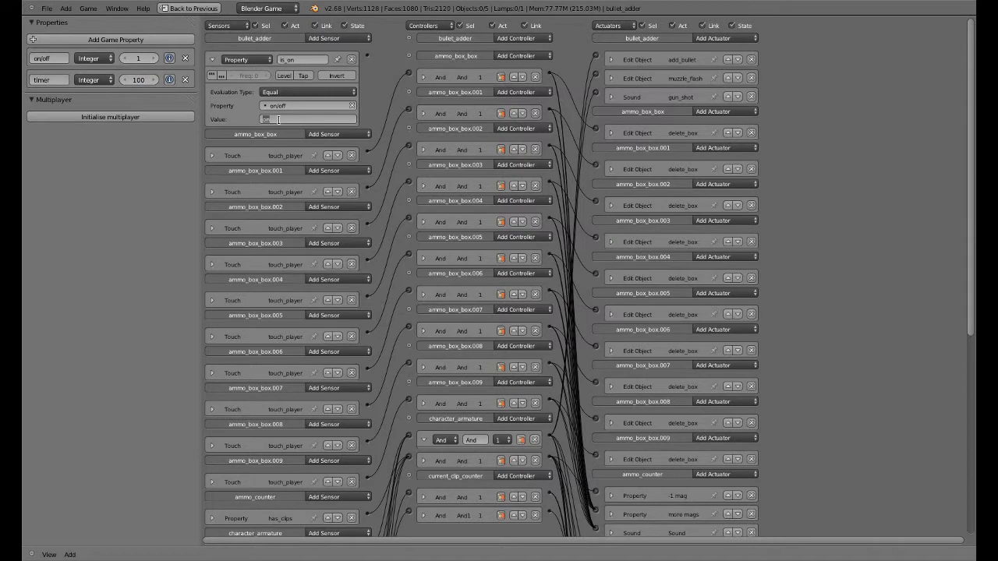
type("1")
key("Return")
left_click(214, 60)
scroll(371, 208, "down", 2)
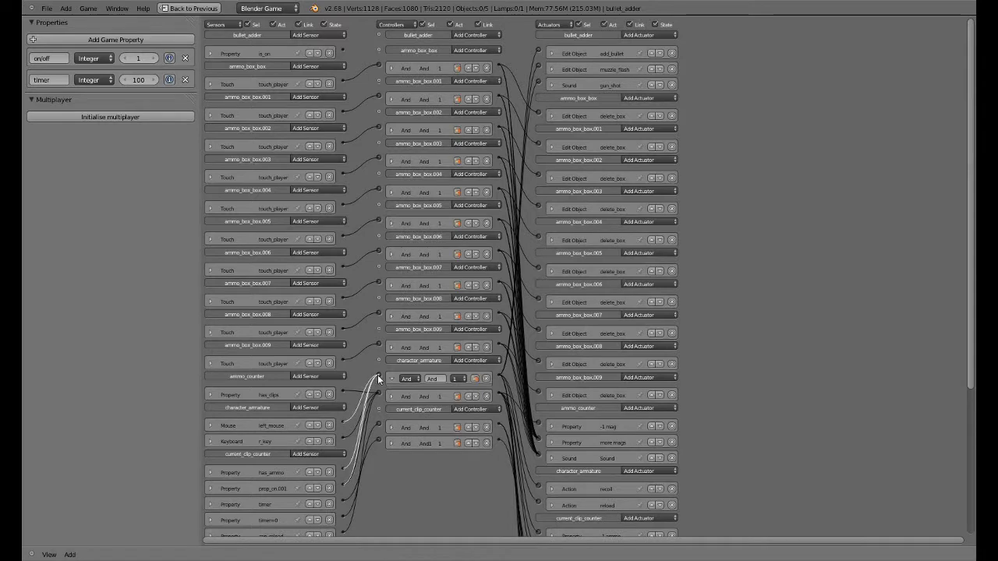
left_click_drag(378, 379, 343, 48)
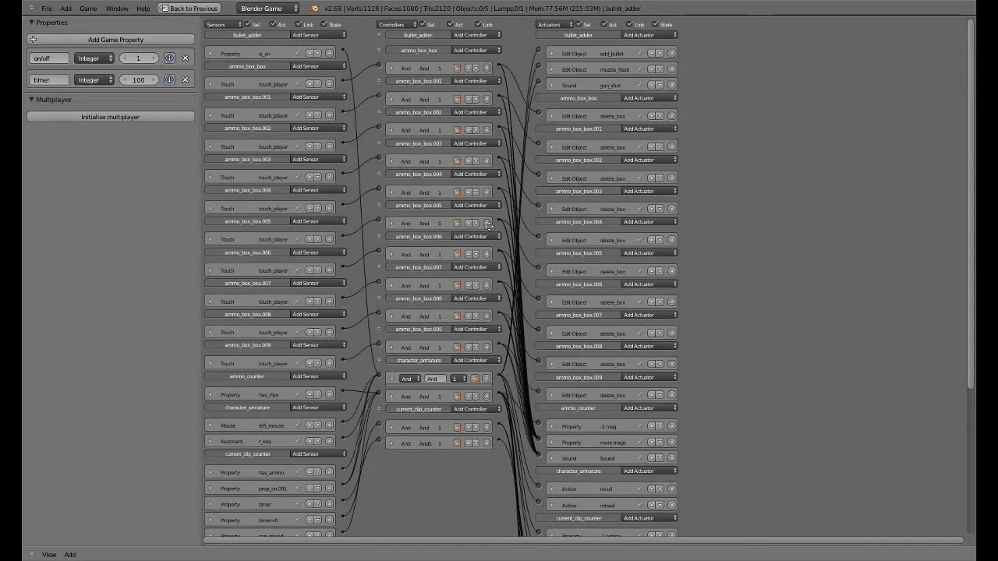
Add a Property actuator in Assign mode to bullet_adder, targeting the on/off property.
scroll(488, 225, "up", 2)
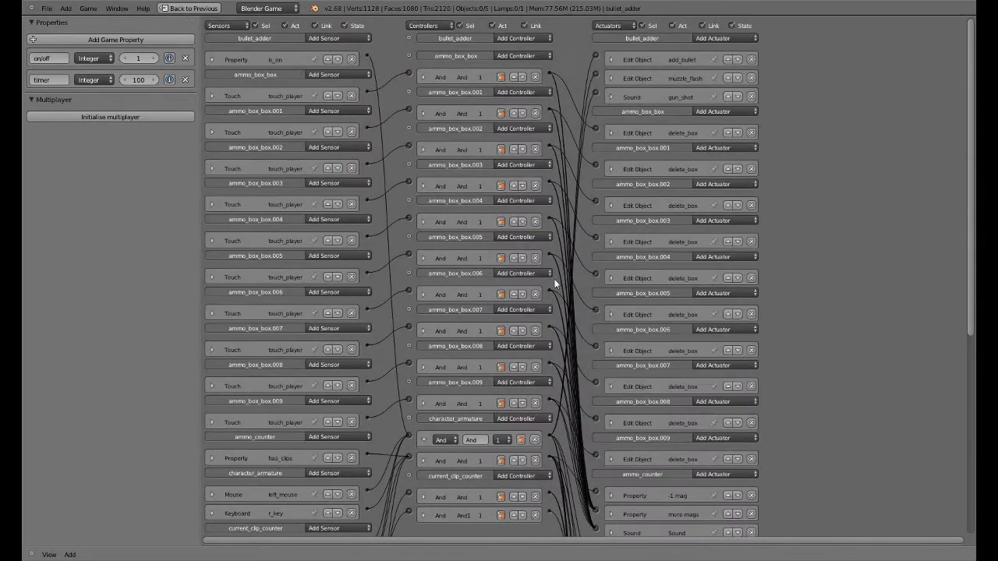
scroll(418, 415, "down", 1)
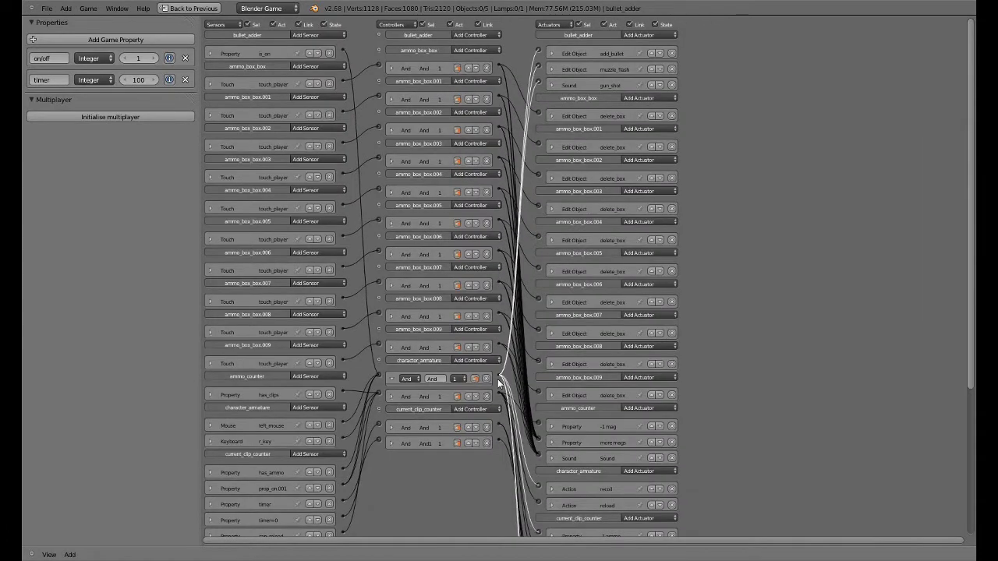
left_click(636, 34)
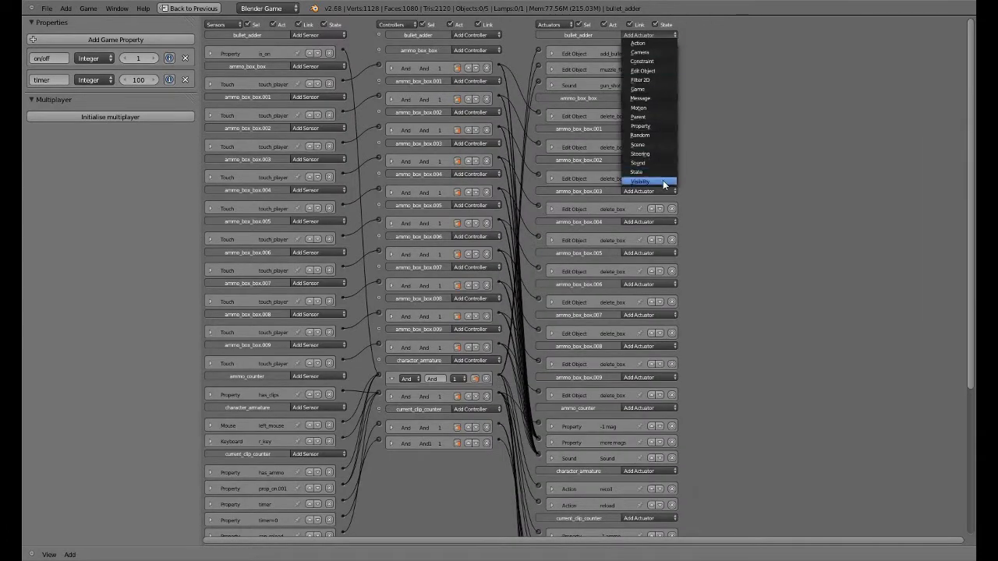
left_click(653, 126)
left_click(653, 129)
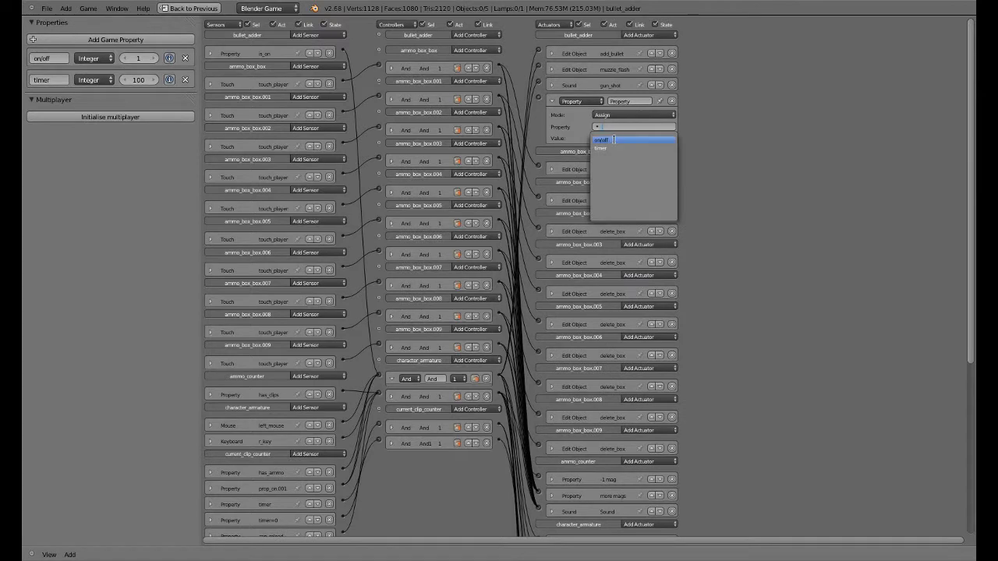
left_click(613, 138)
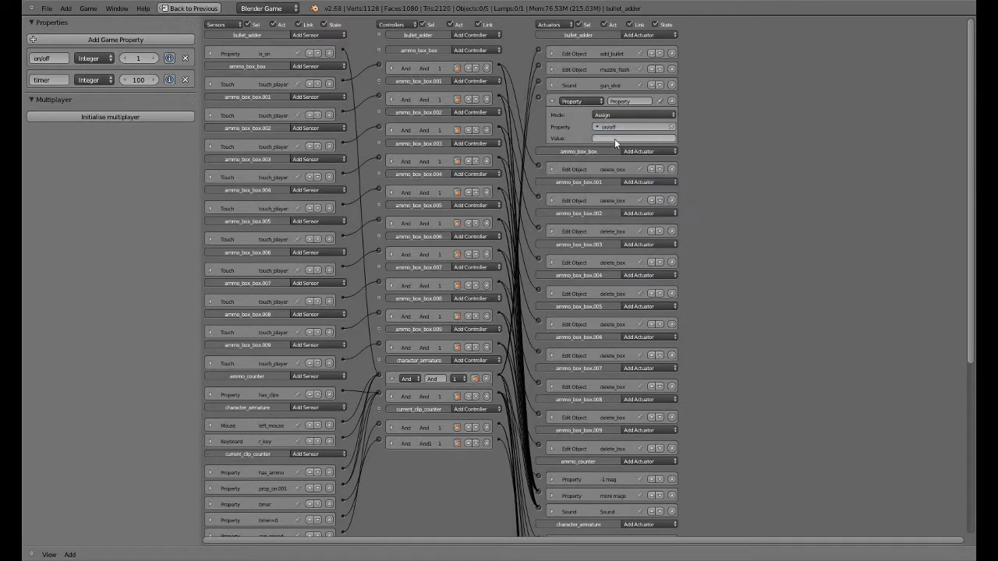
Name the new actuator set_off, collapse it and link it to character_armature's first And controller.
left_click(627, 101)
type("set_off")
key("Return")
left_click(551, 101)
left_click_drag(537, 98, 499, 376)
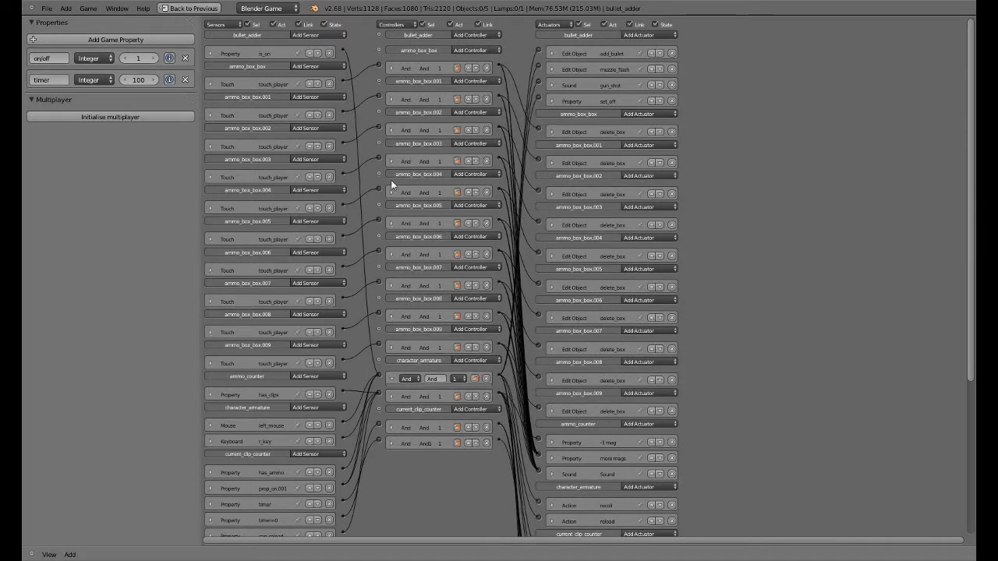
Add a second Property sensor to bullet_adder and name it is_off.
left_click(315, 34)
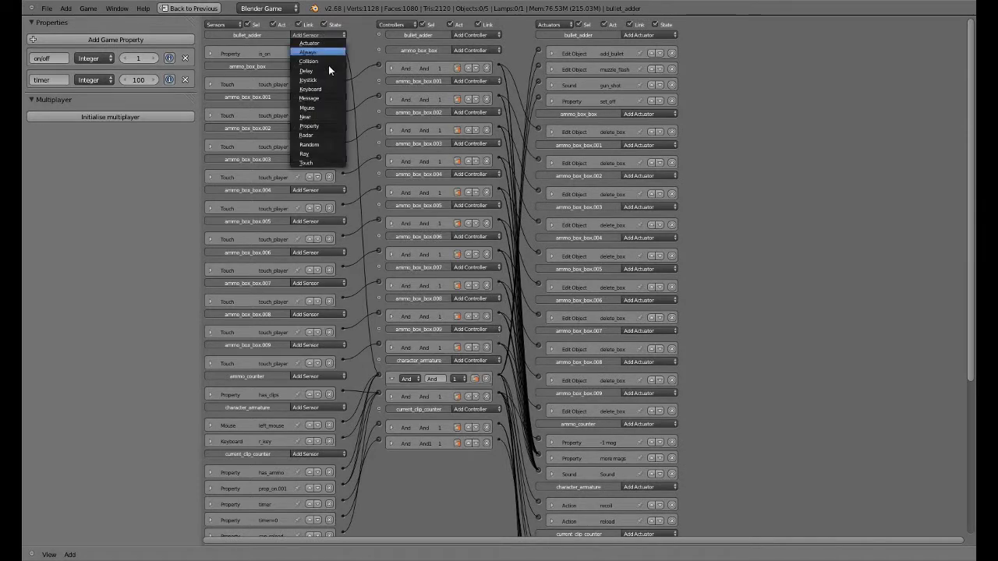
left_click(332, 126)
left_click(286, 69)
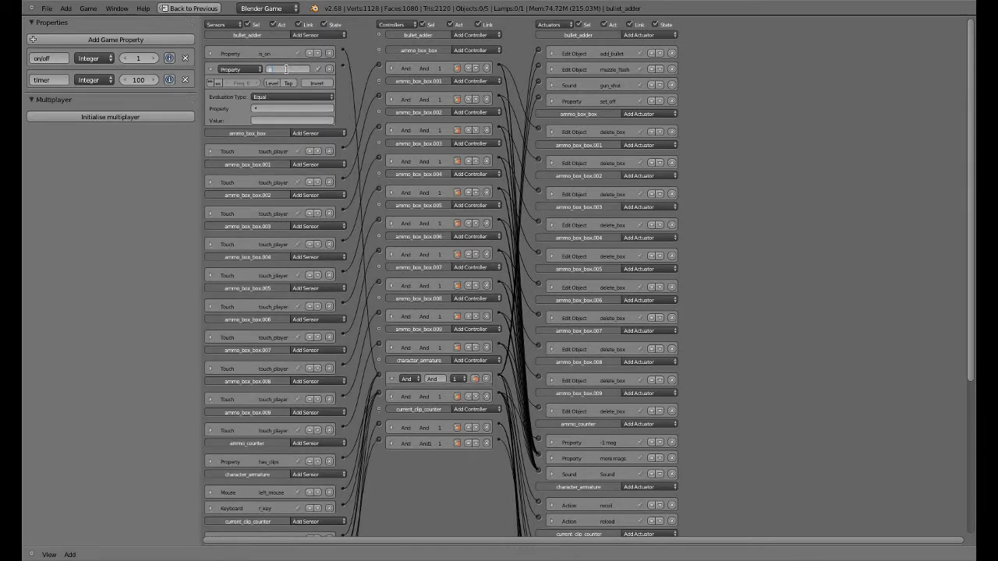
type("is_off")
key("Return")
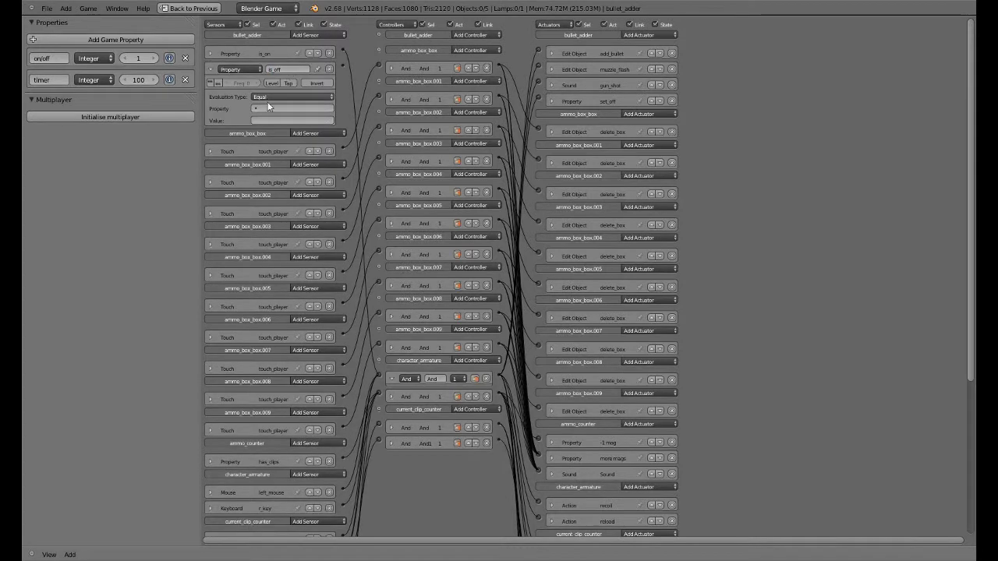
Make the is_off sensor evaluate the on/off property with the Equal type and collapse it.
left_click(269, 108)
left_click(266, 121)
left_click(266, 120)
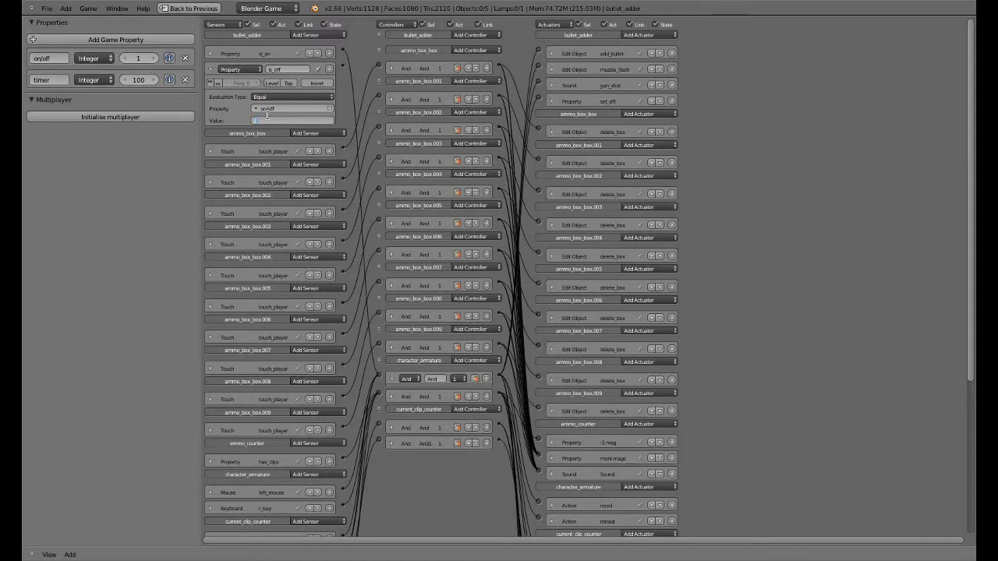
key("Return")
left_click(210, 70)
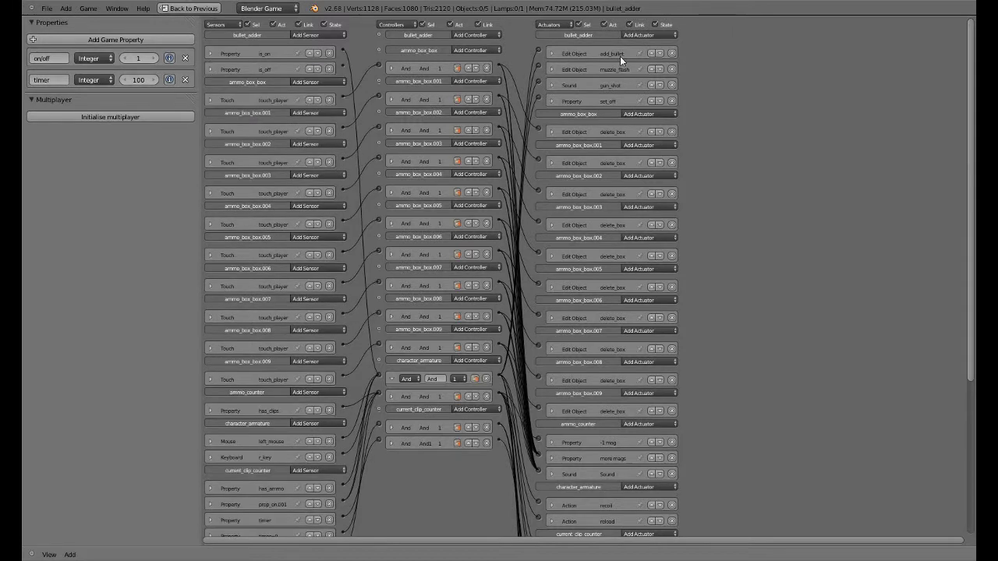
left_click(209, 70)
left_click(210, 69)
Add a Property actuator in Add mode to bullet_adder, targeting the timer property.
left_click(630, 35)
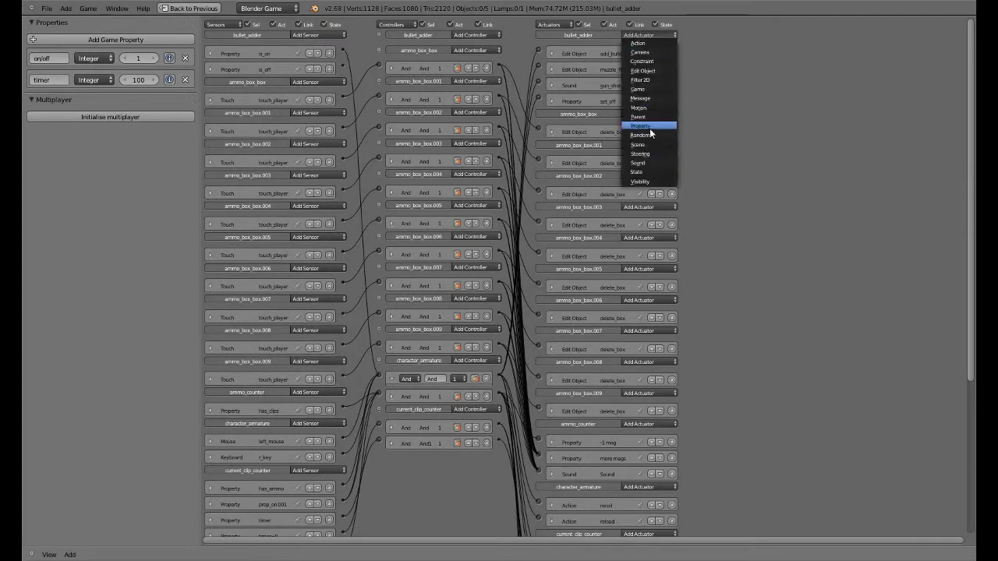
left_click(628, 128)
left_click(627, 131)
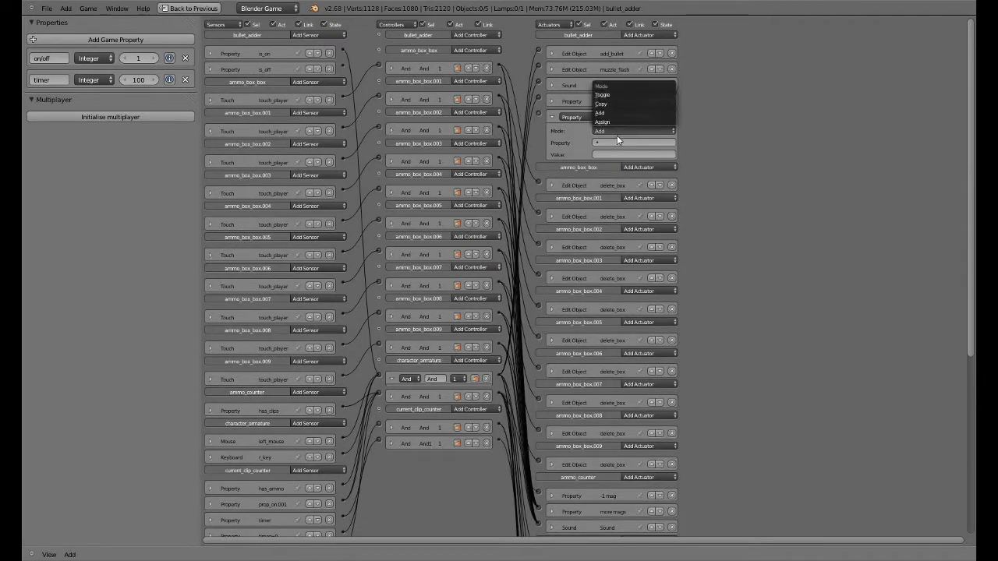
left_click(617, 134)
left_click(616, 143)
left_click(614, 161)
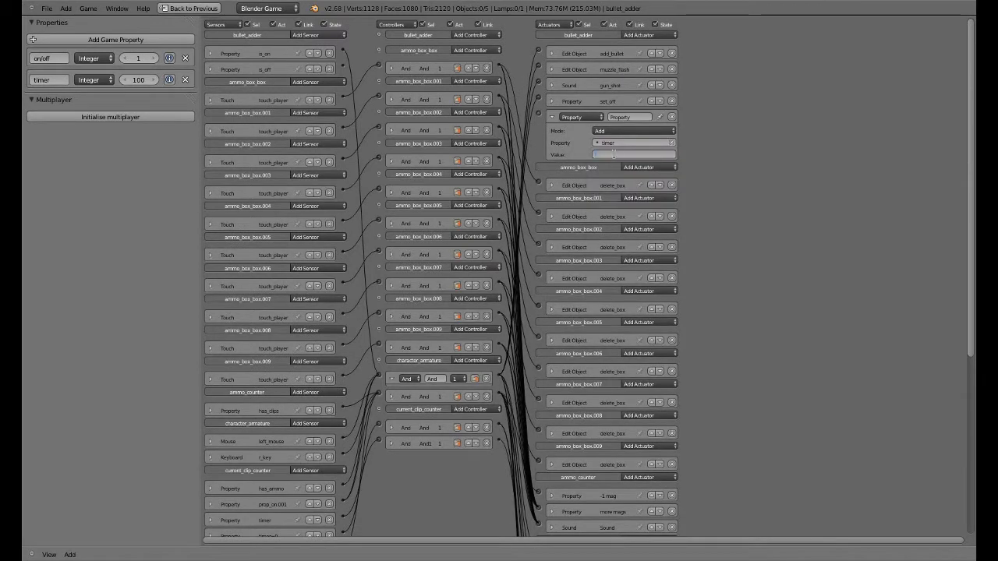
Give the new timer actuator a value of -1 and name it countdown.
type("-1")
key("Tab")
type("-")
type("ountdown")
key("Return")
Set bullet_adder's timer game property to 30 and collapse the countdown actuator.
left_click(145, 79)
type("1")
type("0")
key("Return")
left_click(549, 116)
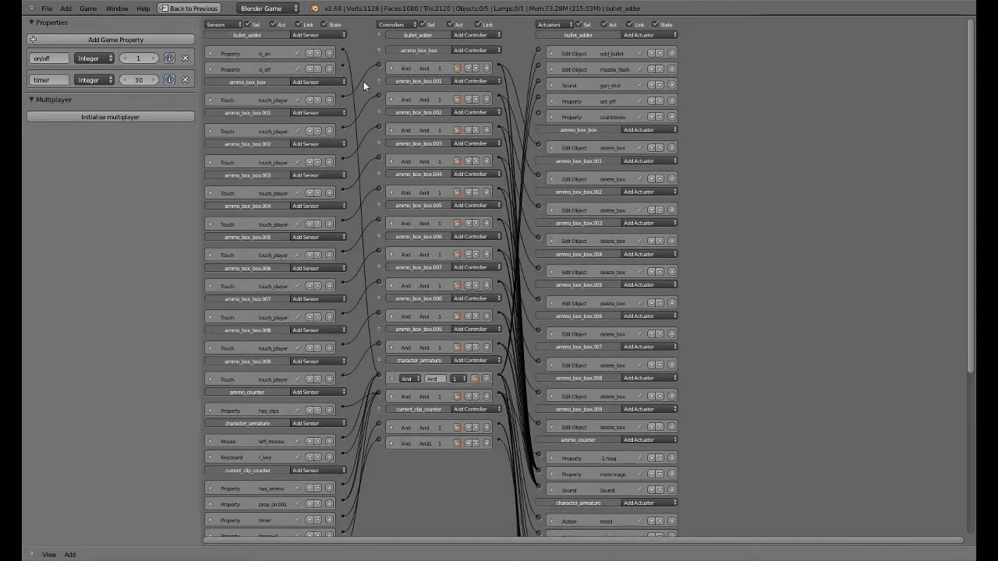
Add a collapsed And controller to bullet_adder, linking the is_off sensor through it to the countdown actuator.
left_click(467, 34)
left_click(460, 42)
left_click_drag(380, 51, 379, 49)
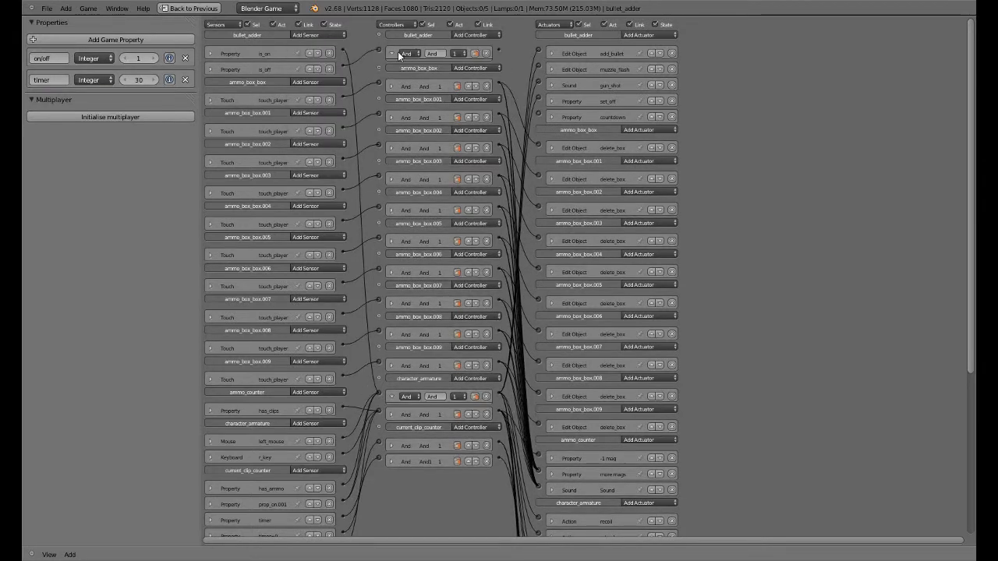
left_click(391, 53)
left_click_drag(541, 108, 537, 109)
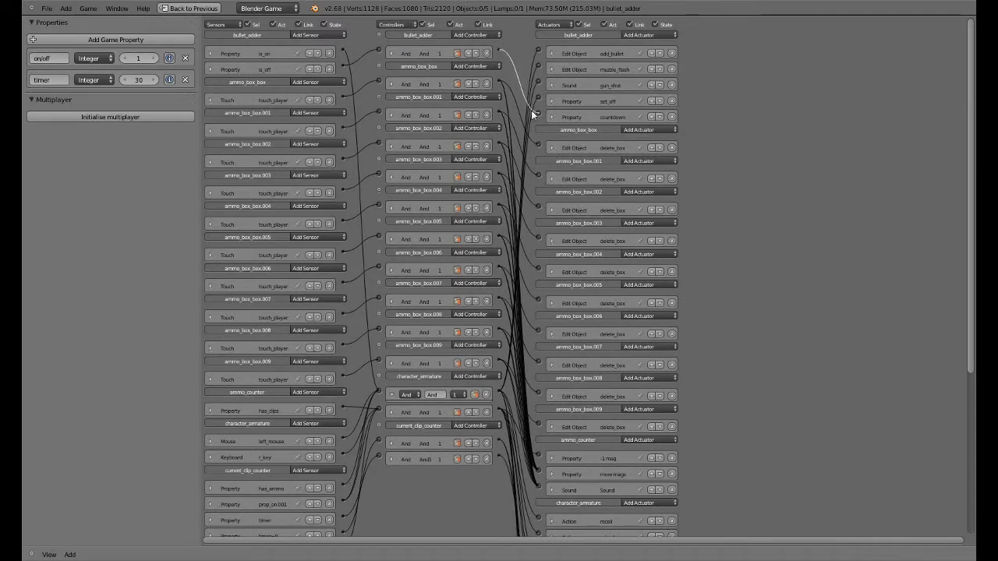
Add a third Property sensor to bullet_adder that evaluates the timer property.
left_click(318, 35)
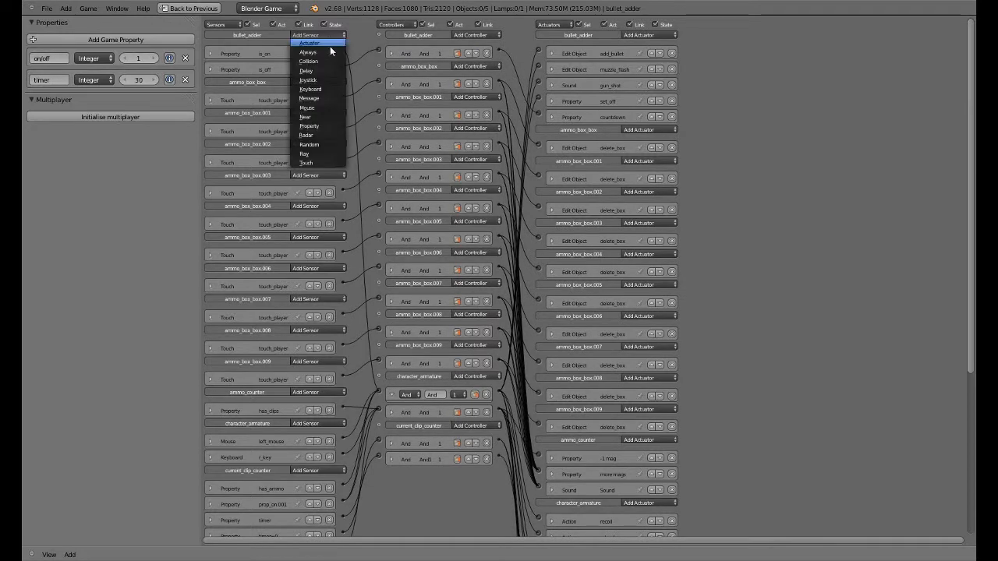
left_click(325, 124)
left_click(273, 125)
left_click(274, 141)
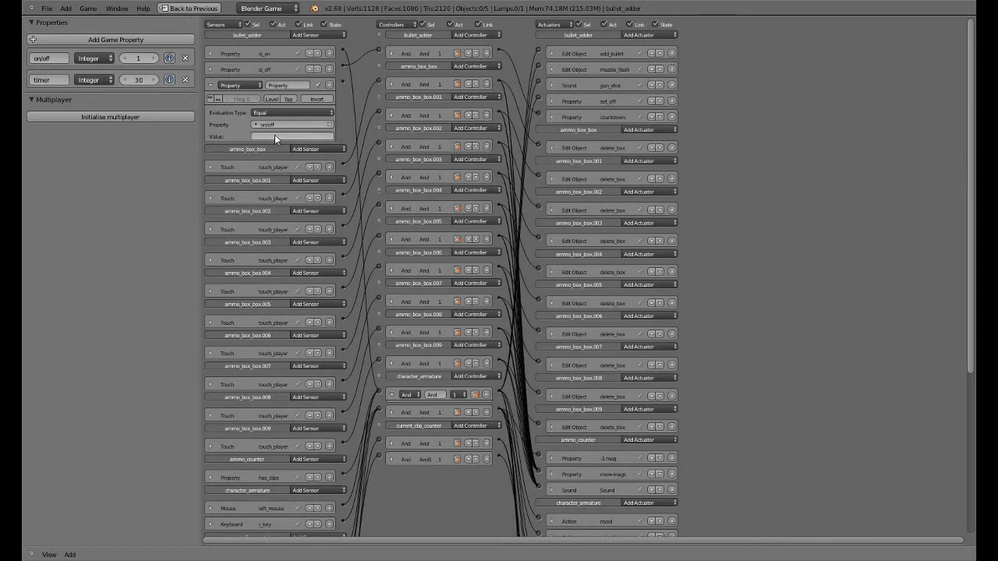
left_click(272, 125)
left_click(272, 145)
left_click(271, 135)
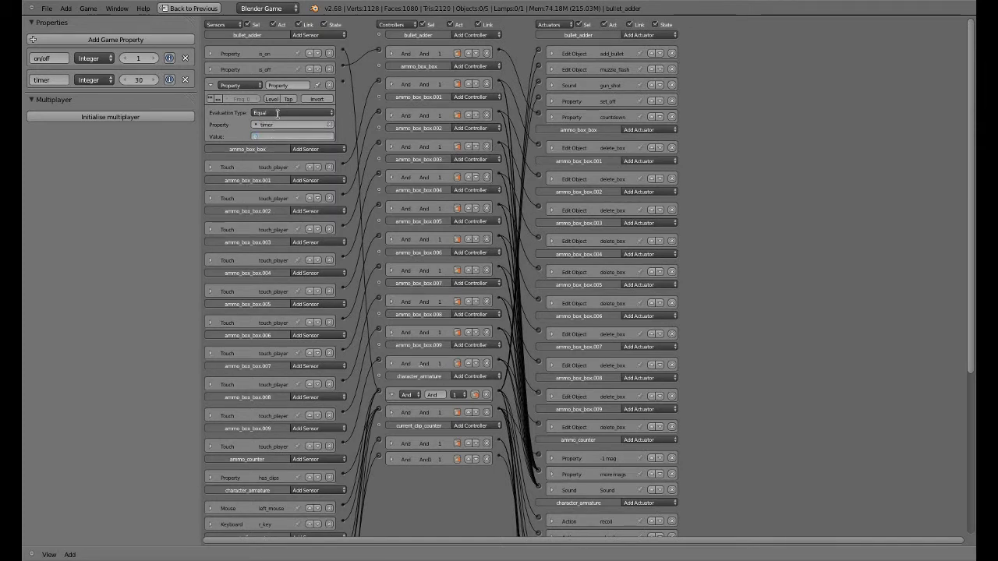
Set the timer sensor's value to 0, name it timer_done and collapse it.
type("0")
left_click(285, 86)
type("timer_done")
key("Return")
left_click(210, 86)
Add another Property actuator in Assign mode to bullet_adder, targeting the timer property.
left_click(638, 35)
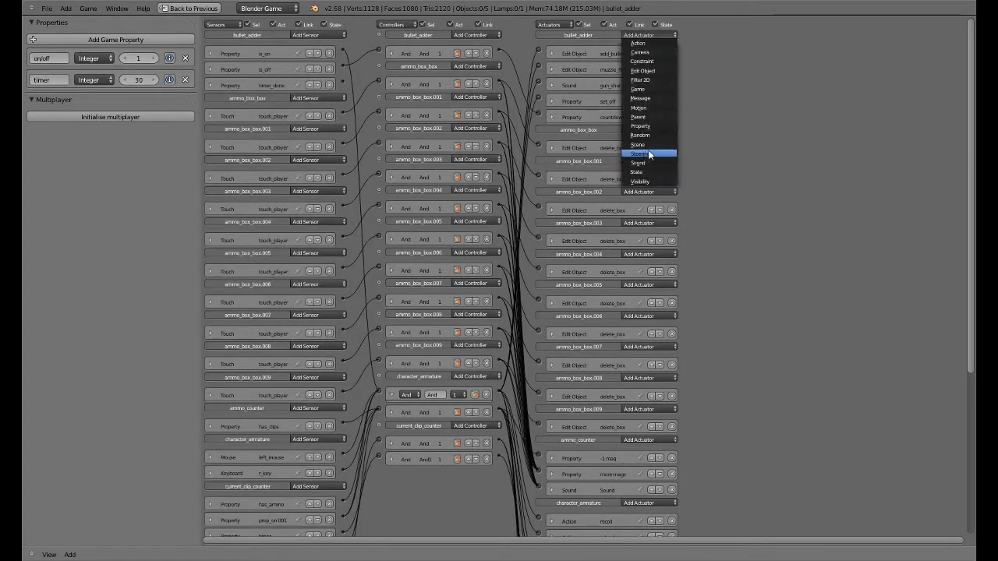
left_click(643, 126)
left_click(616, 158)
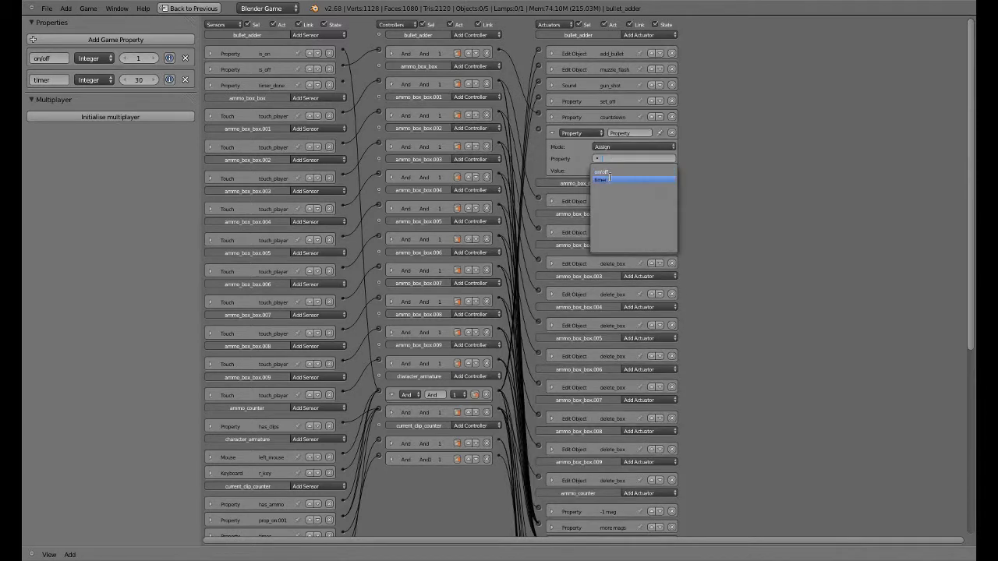
left_click(610, 178)
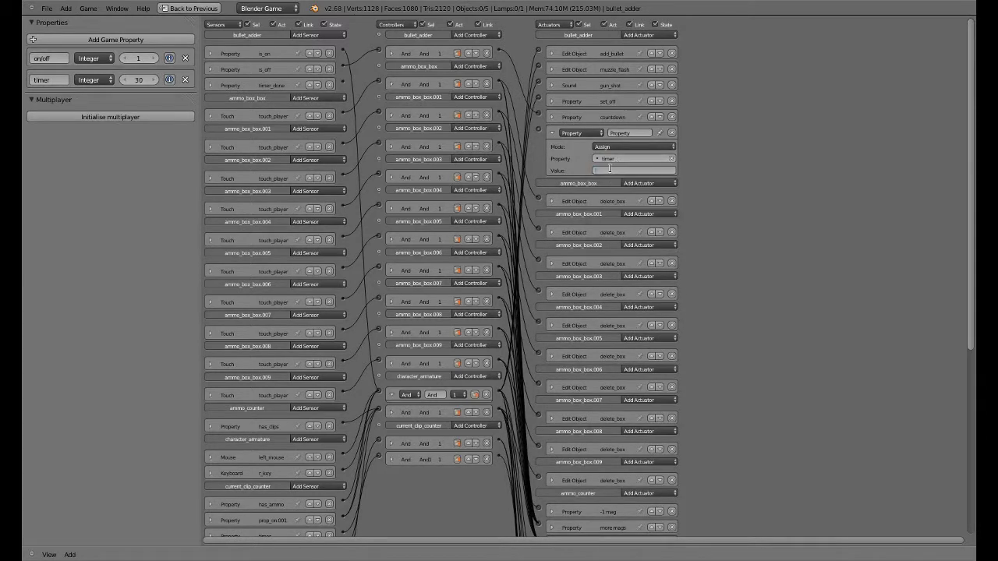
Set the assigned timer value to 30, name the actuator reset_timer and collapse it.
type("30")
key("Return")
type("reset_timer")
key("Return")
left_click(553, 134)
Add a second And controller to bullet_adder, linking the timer_done sensor through it to the reset_timer actuator.
left_click(470, 35)
left_click(476, 40)
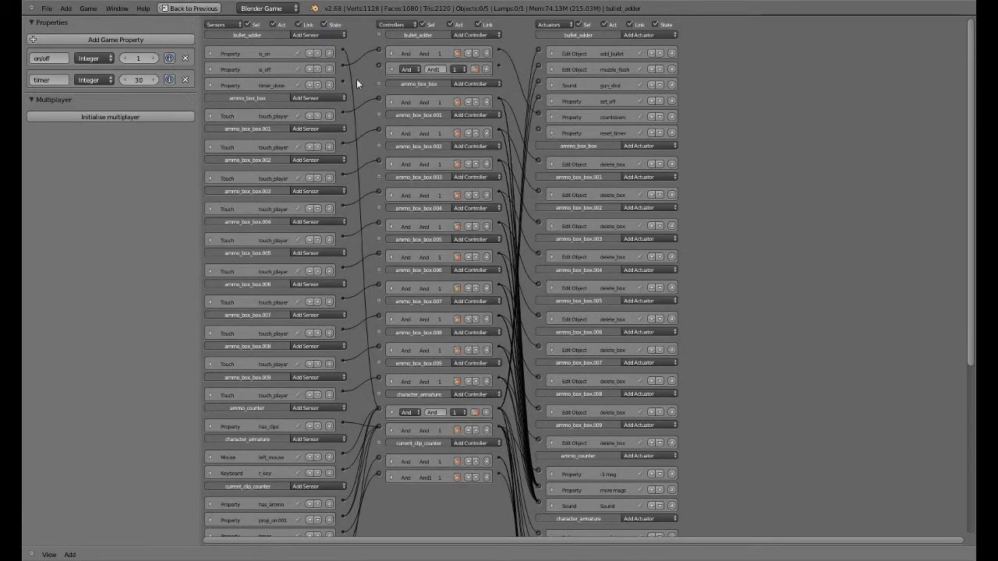
left_click_drag(341, 85, 384, 68)
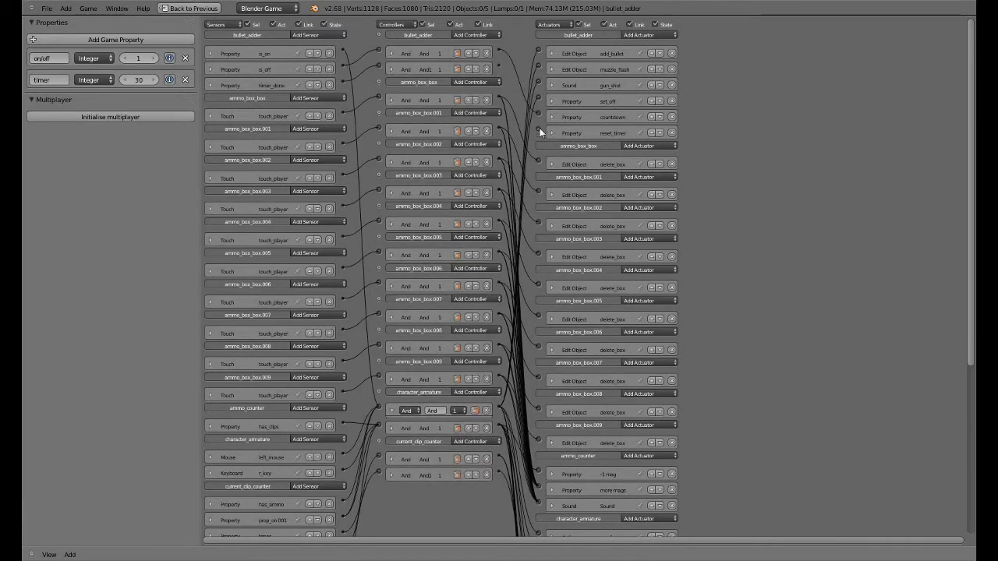
left_click_drag(510, 89, 499, 68)
Add an Assign Property actuator for on/off, name it set_on, collapse it and link it to bullet_adder's And1 controller.
left_click(639, 35)
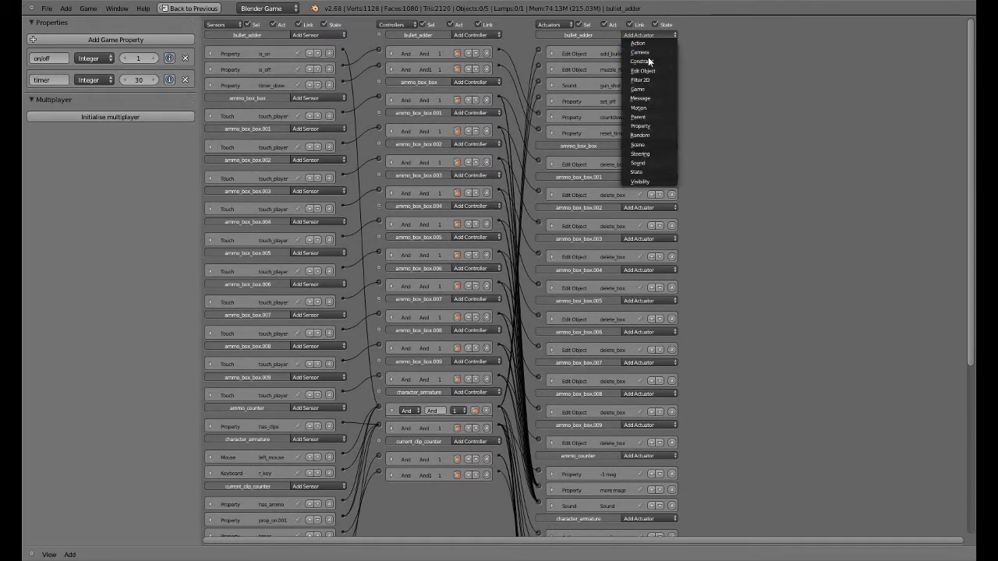
left_click(640, 126)
left_click(616, 175)
left_click(625, 189)
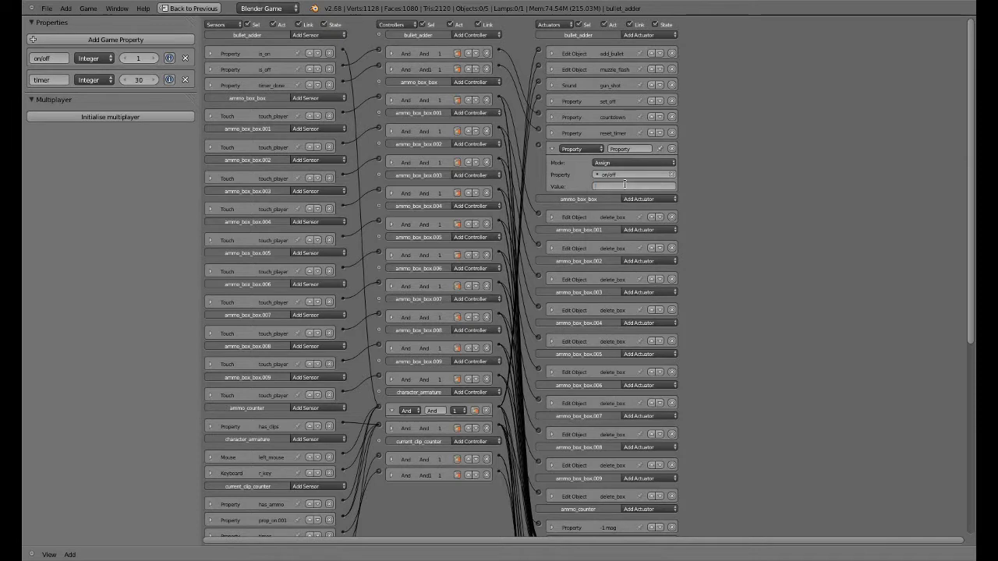
left_click(633, 148)
left_click(551, 148)
left_click_drag(539, 144, 499, 67)
Restore the split layout from the maximized logic editor and briefly run the game.
scroll(485, 139, "down", 2)
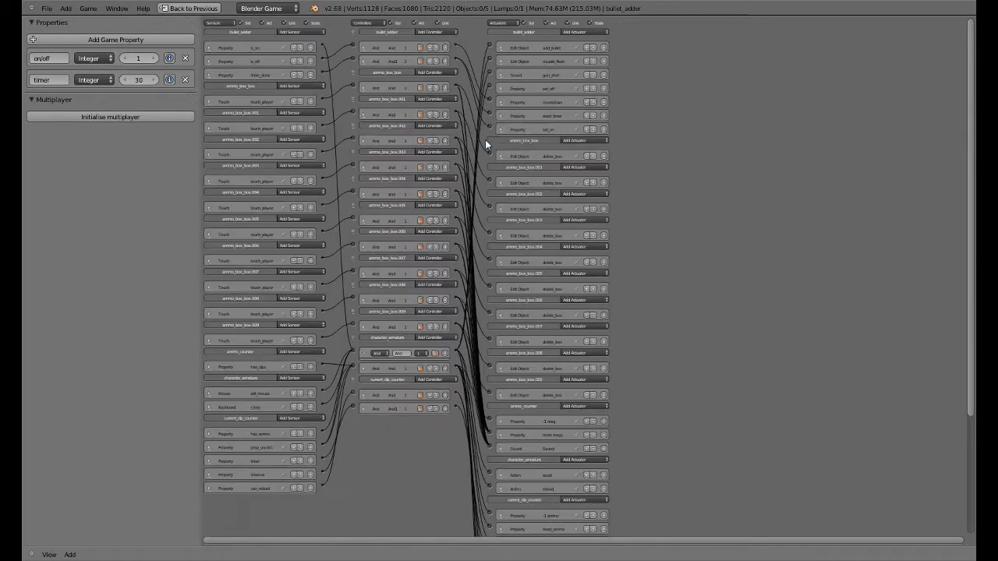
key("shift+space")
scroll(485, 144, "down", 1)
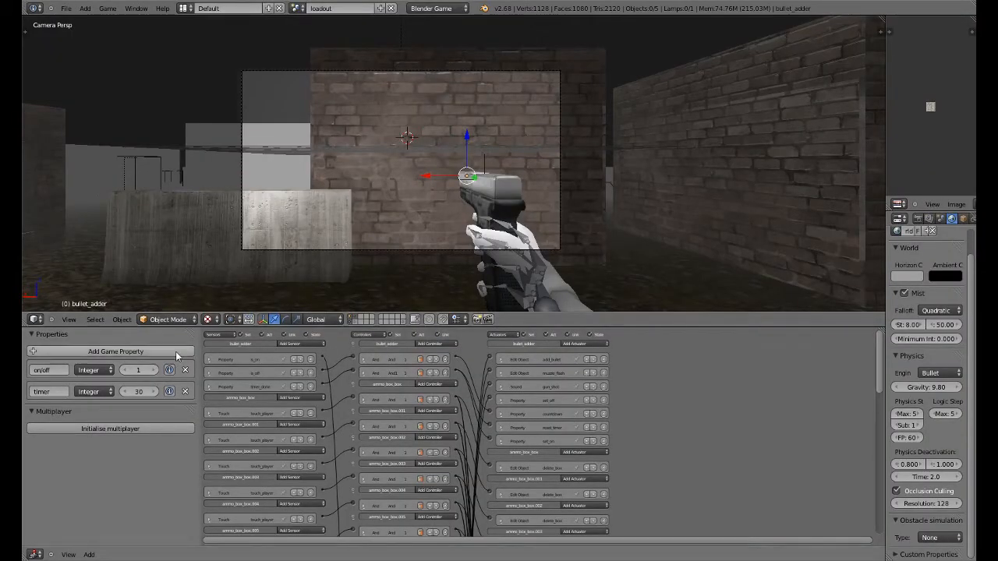
scroll(258, 395, "down", 3)
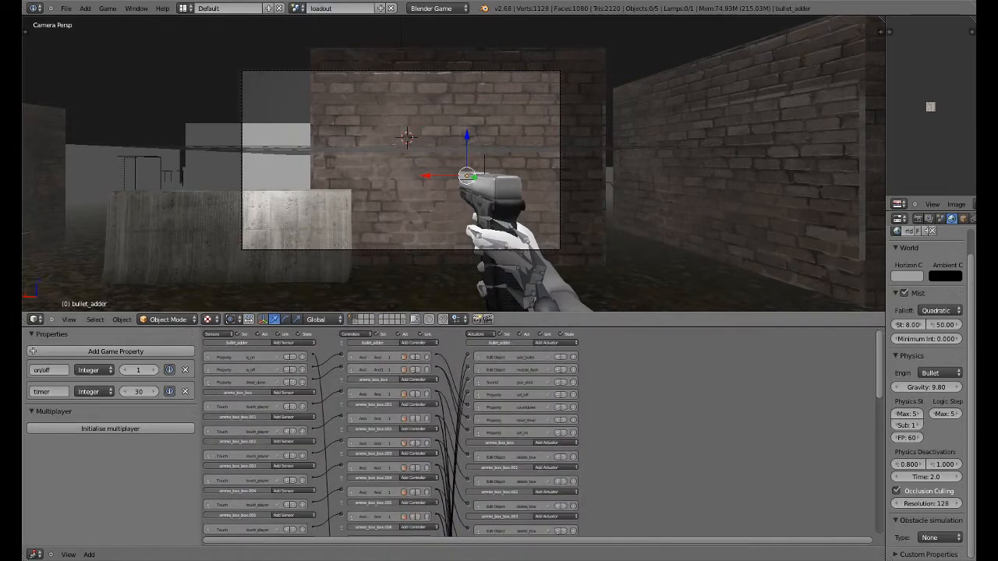
key("p")
key("Escape")
Leave the camera view, select the zombiebox object and save the file.
key("KP_0")
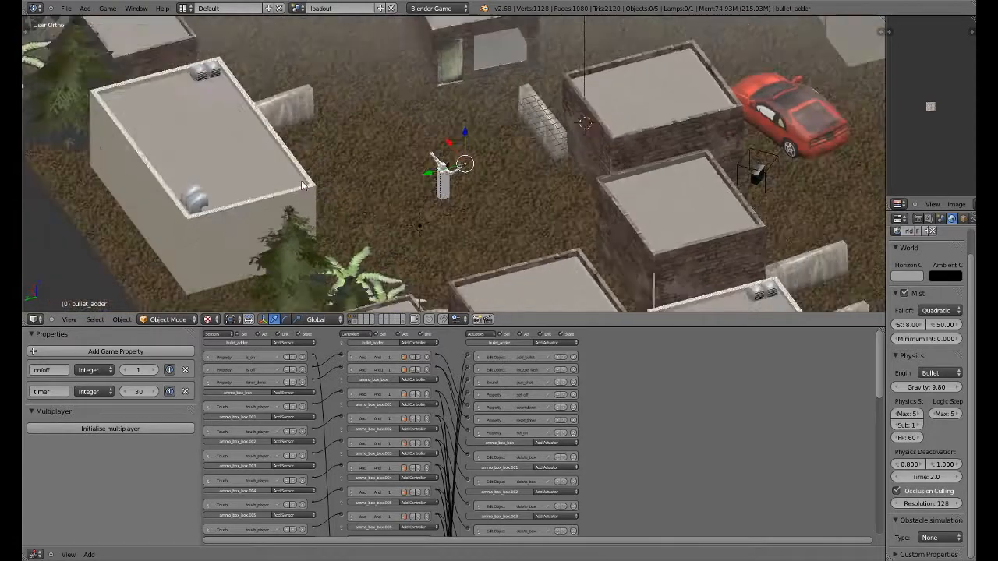
scroll(302, 185, "down", 5)
scroll(412, 239, "up", 5)
right_click(401, 236)
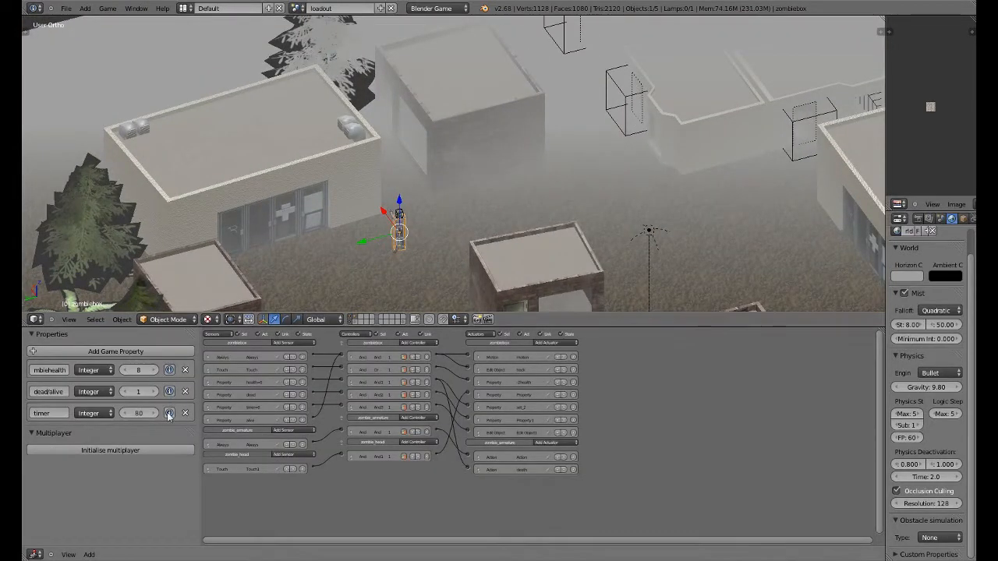
key("ctrl+s")
Run the game in the maximized 3D view, fire repeatedly at the approaching zombie and reload to test the firing rate.
key("ctrl+Up")
key("p")
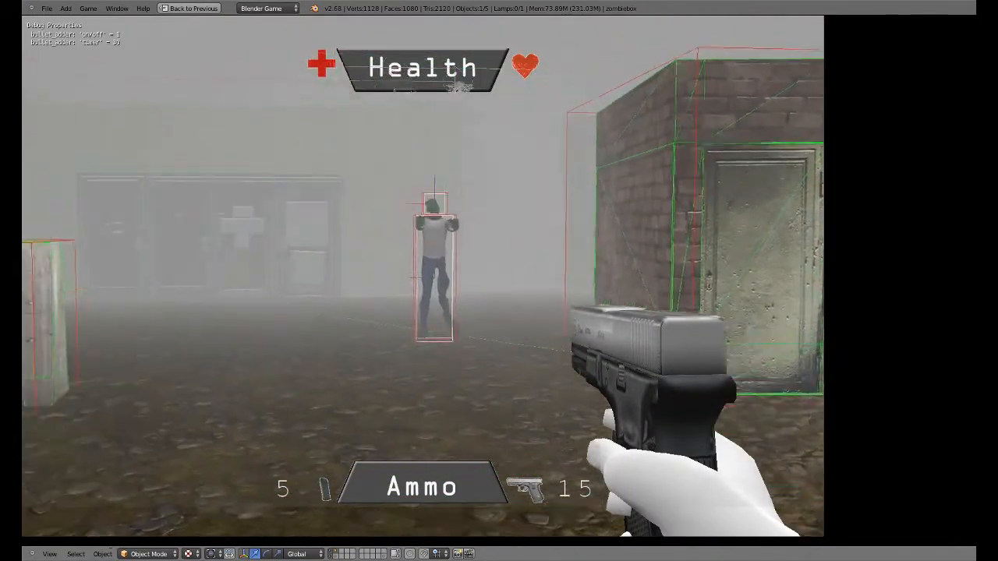
left_click(423, 276)
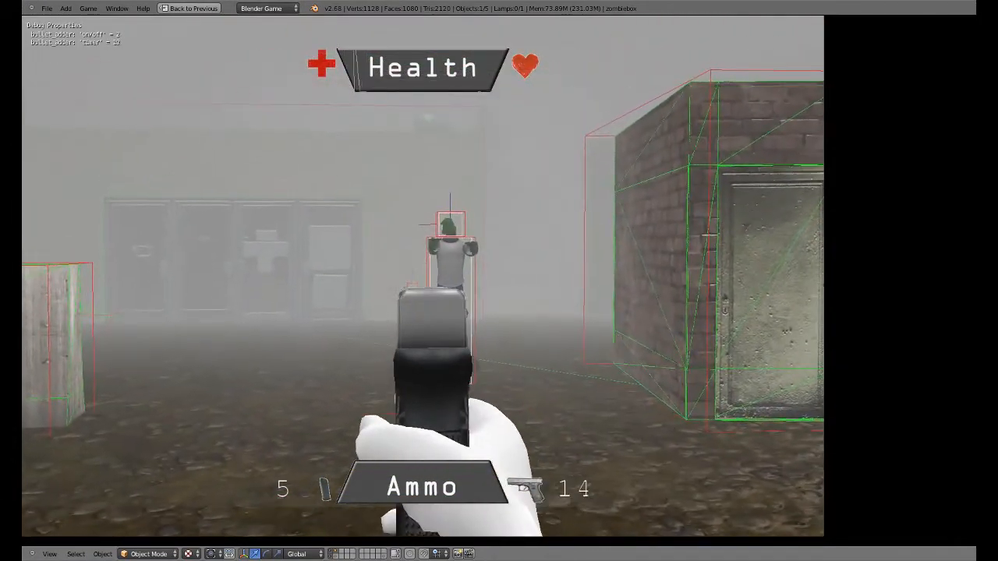
left_click(422, 276)
left_click(423, 276)
left_click(423, 276)
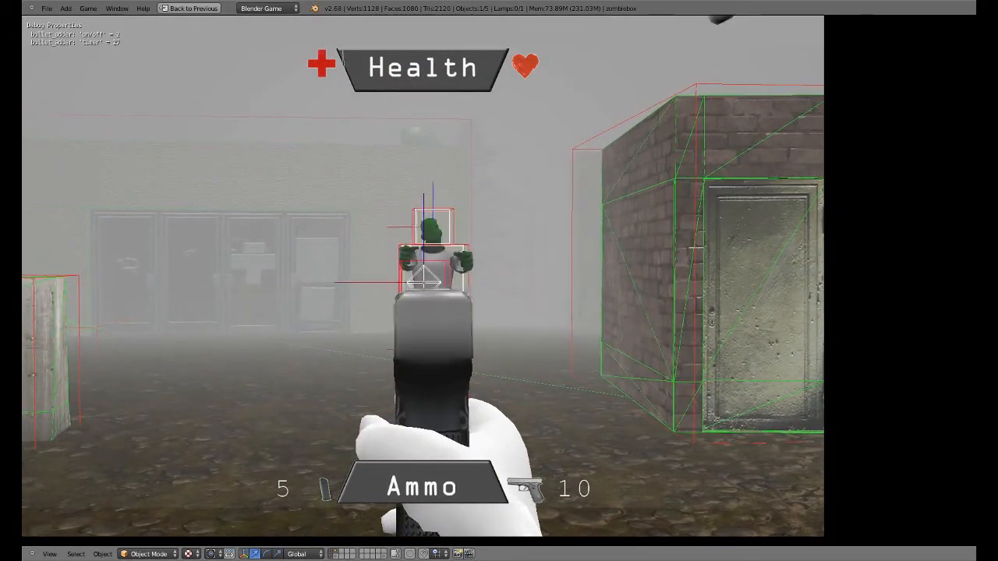
left_click(423, 276)
left_click(422, 276)
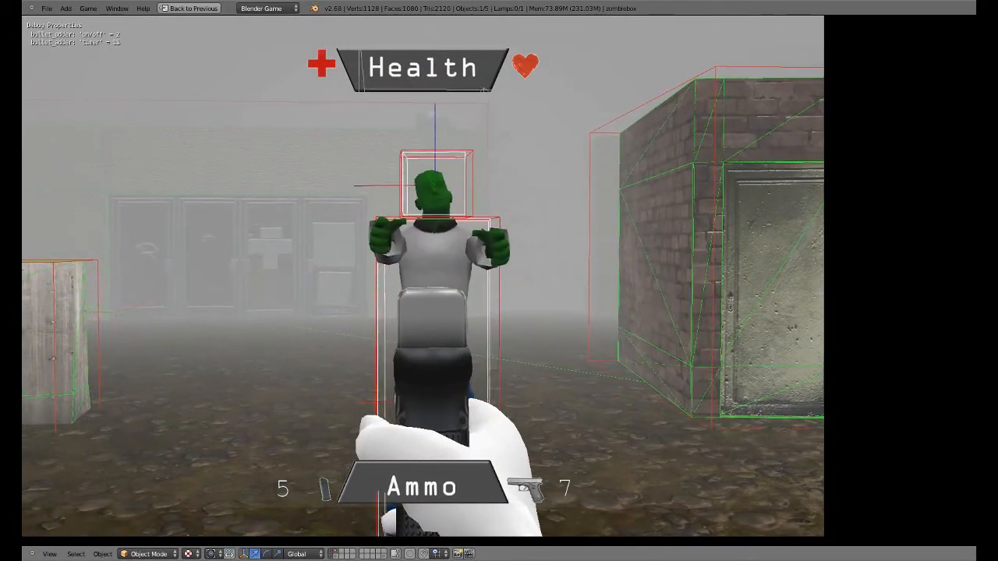
left_click(423, 276)
left_click(423, 276)
left_click(423, 276)
key("r")
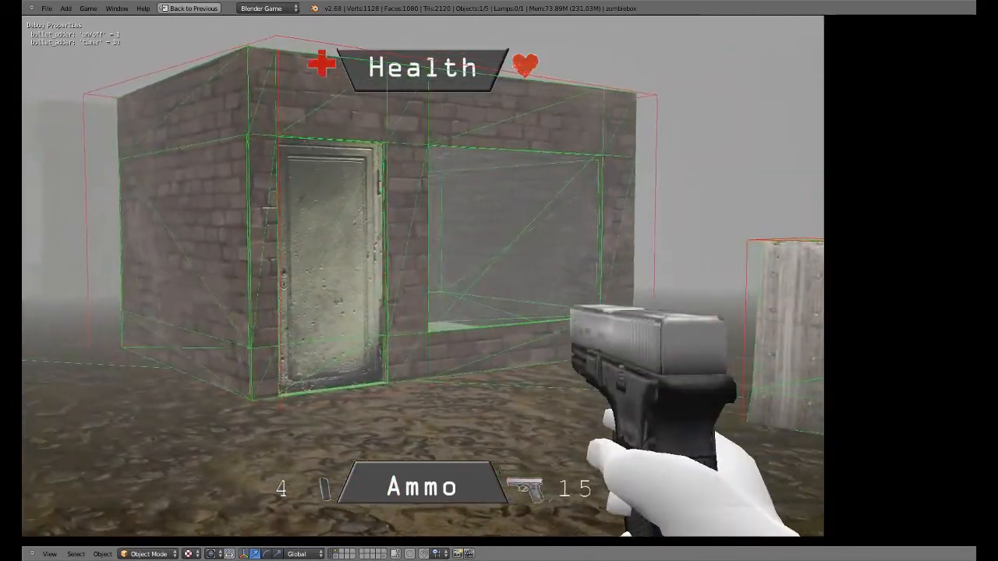
Fire a series of rapid shots around the brick building and reload the gun.
left_click(423, 276)
left_click(423, 276)
left_click(423, 276)
left_click(422, 276)
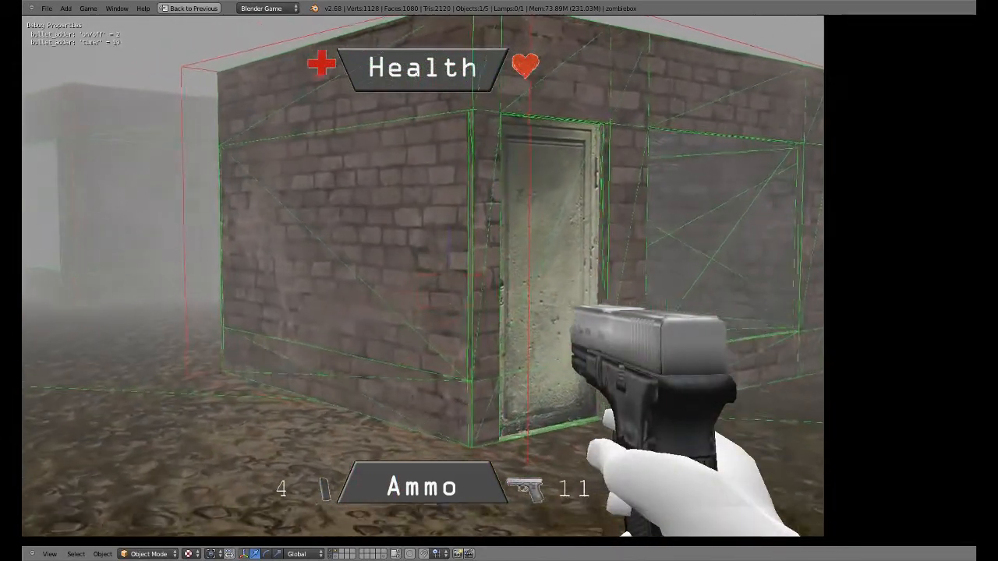
left_click(423, 276)
left_click(423, 276)
left_click(422, 276)
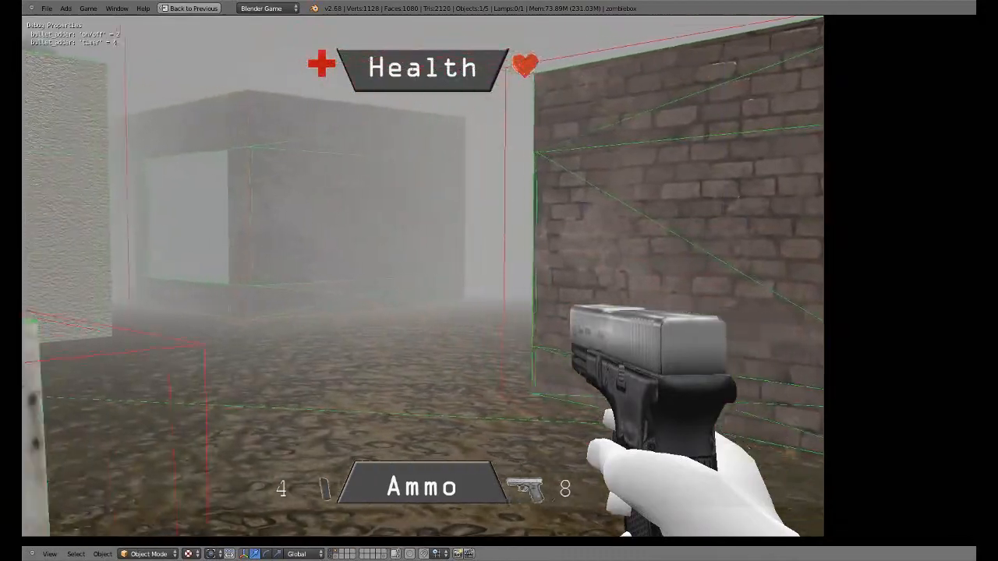
key("r")
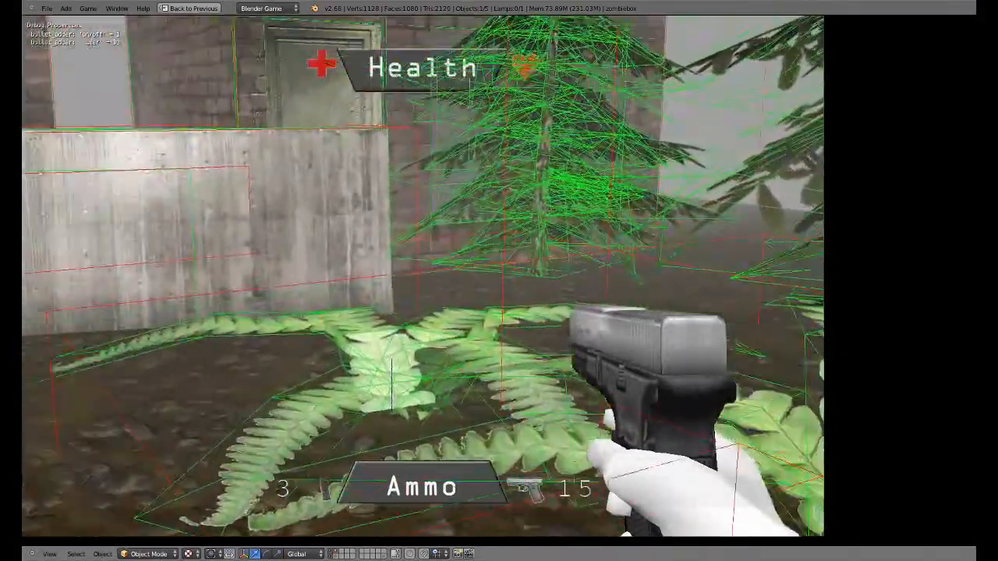
Fire another burst from the reloaded gun, then stop the game and restore the split layout.
left_click(423, 276)
left_click(422, 276)
left_click(423, 276)
left_click(423, 276)
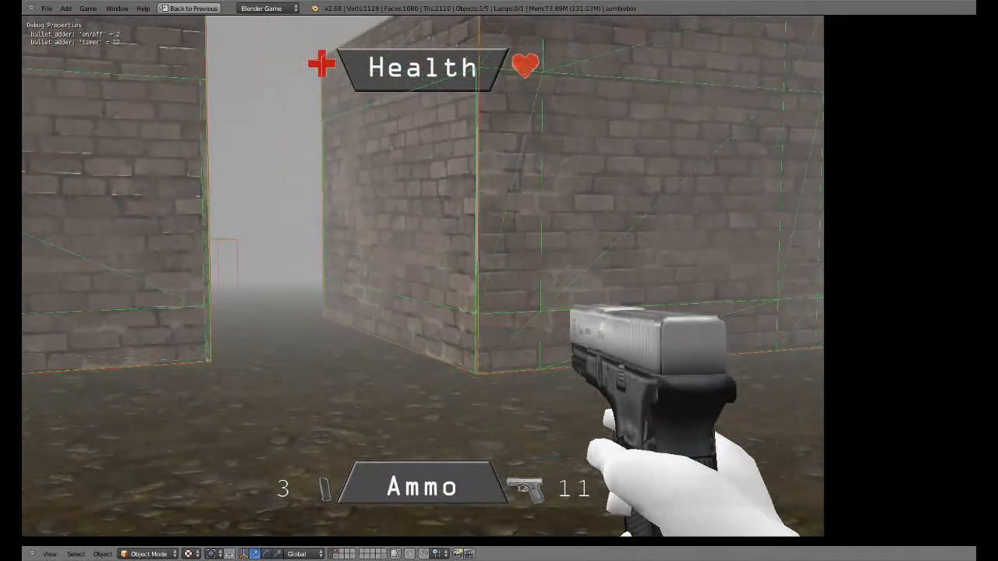
left_click(422, 276)
left_click(423, 276)
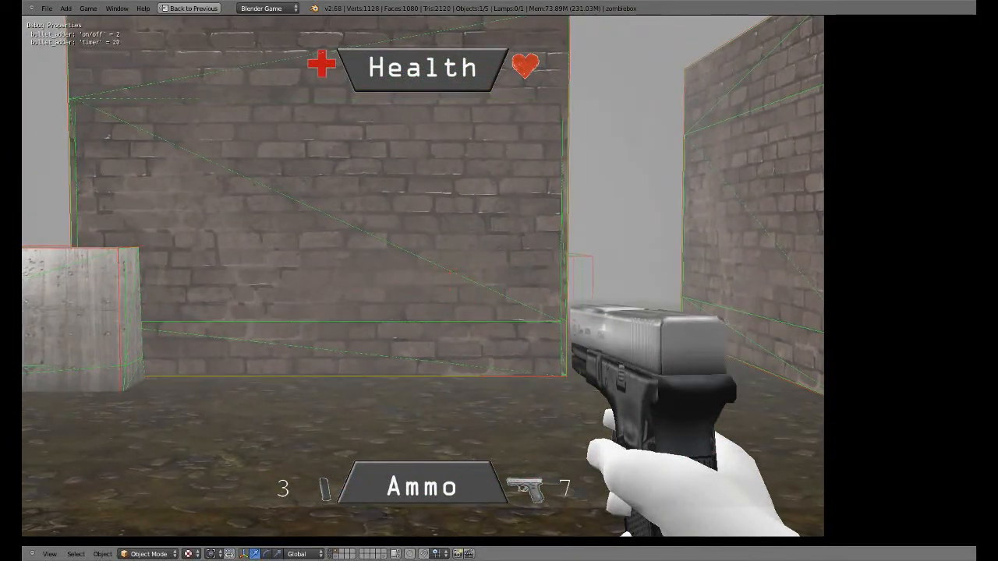
key("Escape")
key("ctrl+Up")
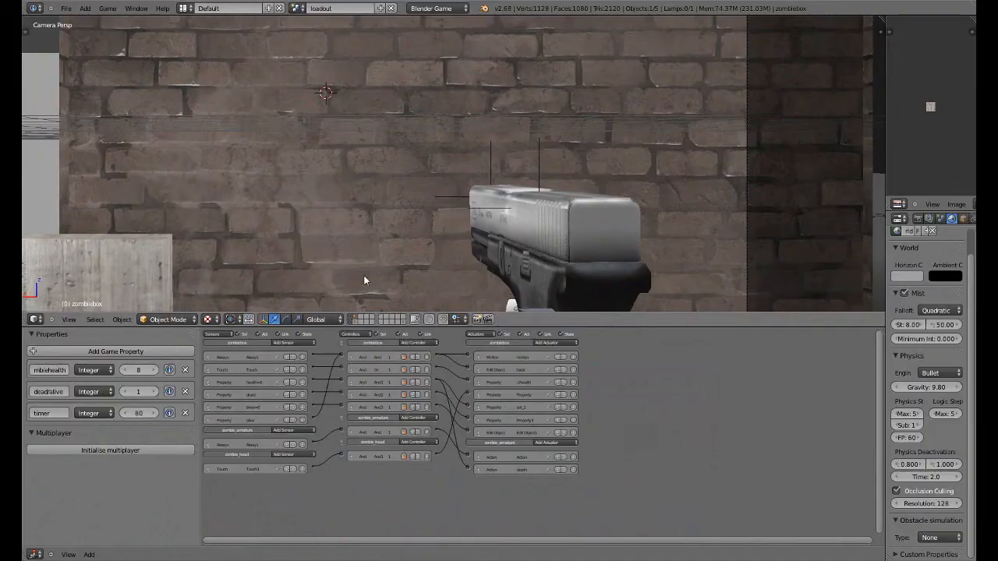
Select bullet_adder at the gun's muzzle and put the viewport in solid shading.
scroll(287, 404, "up", 3)
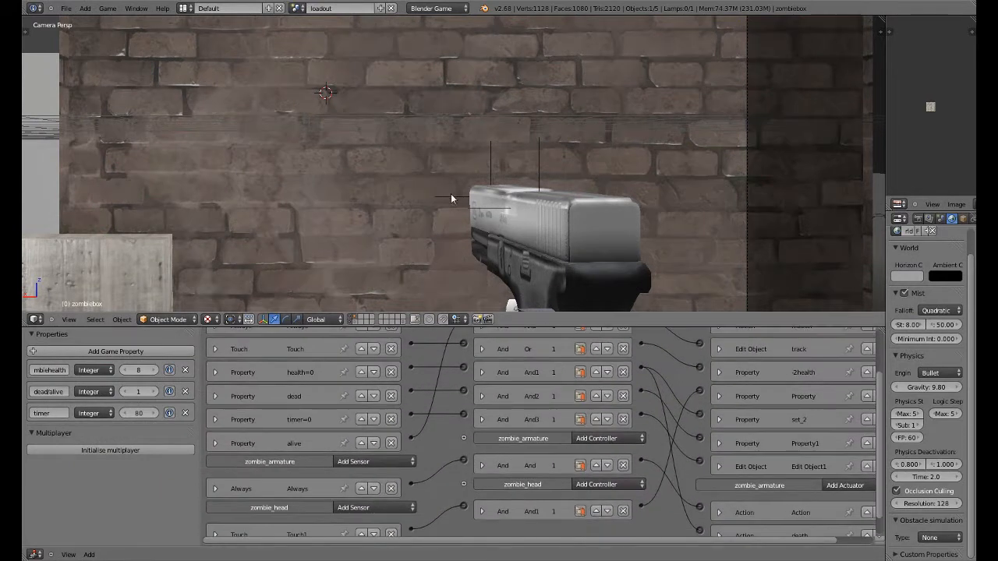
right_click(451, 194)
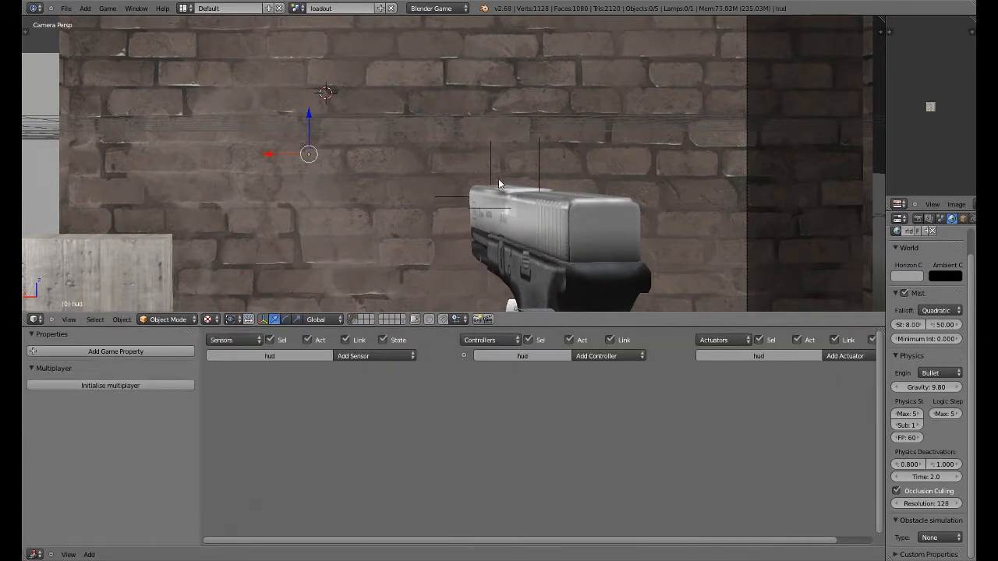
key("z")
right_click(498, 184)
right_click(494, 152)
right_click(487, 195)
key("z")
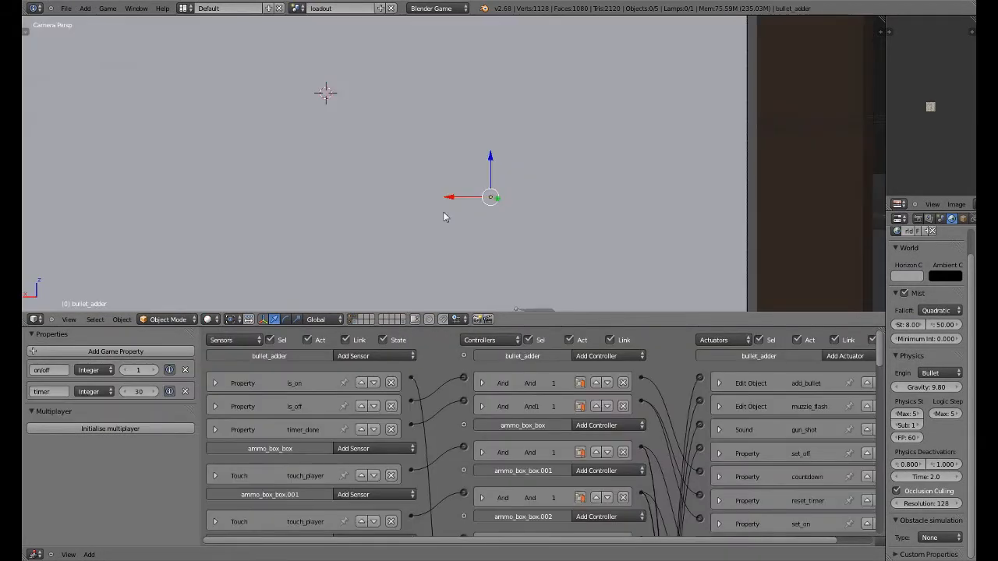
Check the left_mouse sensor's settings on character_armature and briefly test-run the game in the textured view.
key("alt+z")
scroll(451, 350, "down", 8)
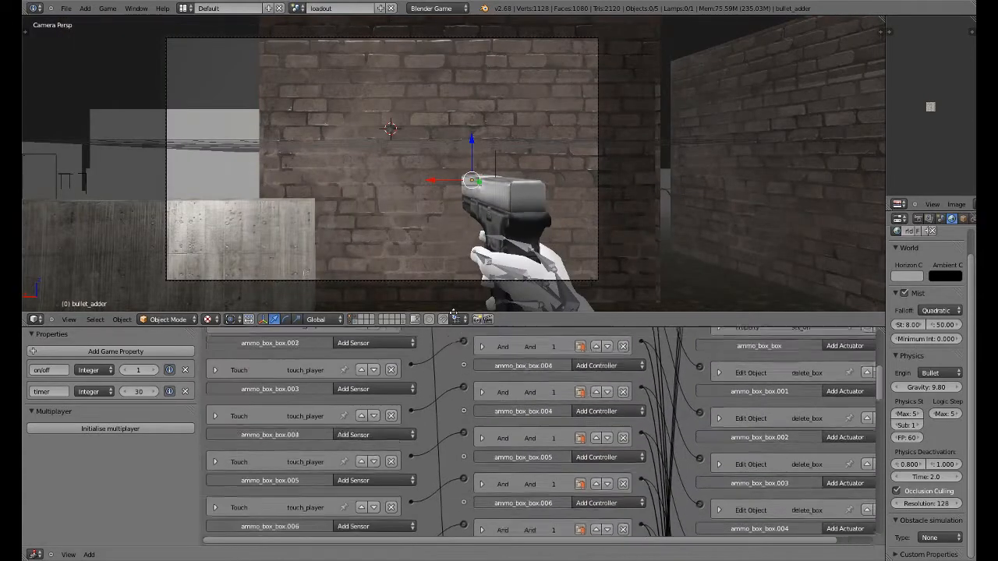
scroll(518, 335, "down", 10)
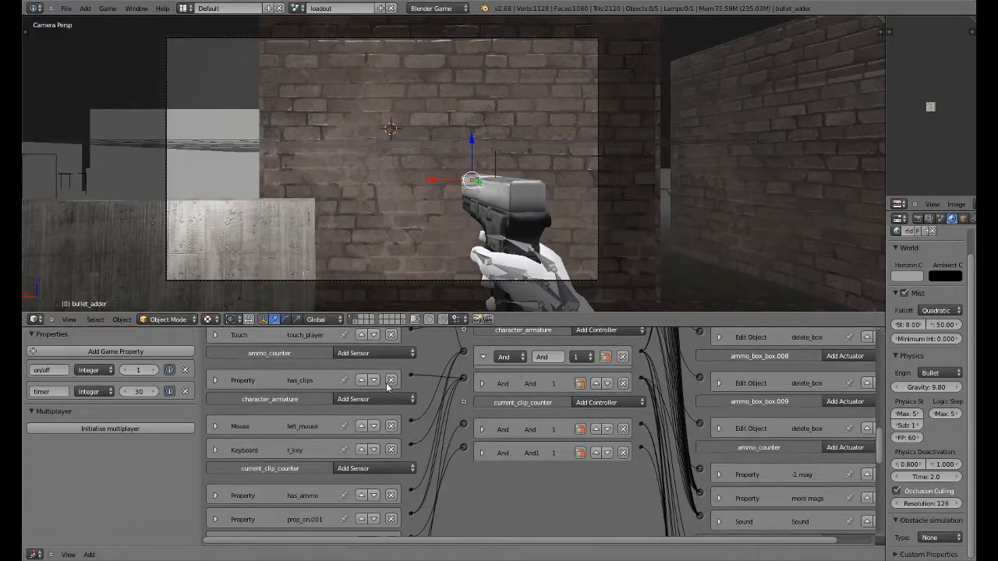
scroll(281, 436, "down", 1)
left_click(214, 414)
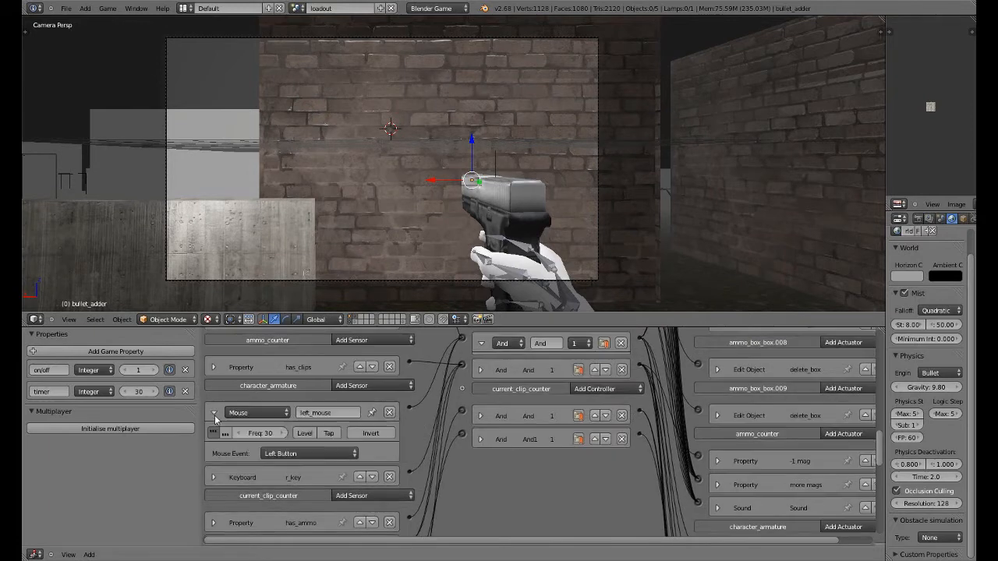
left_click(214, 413)
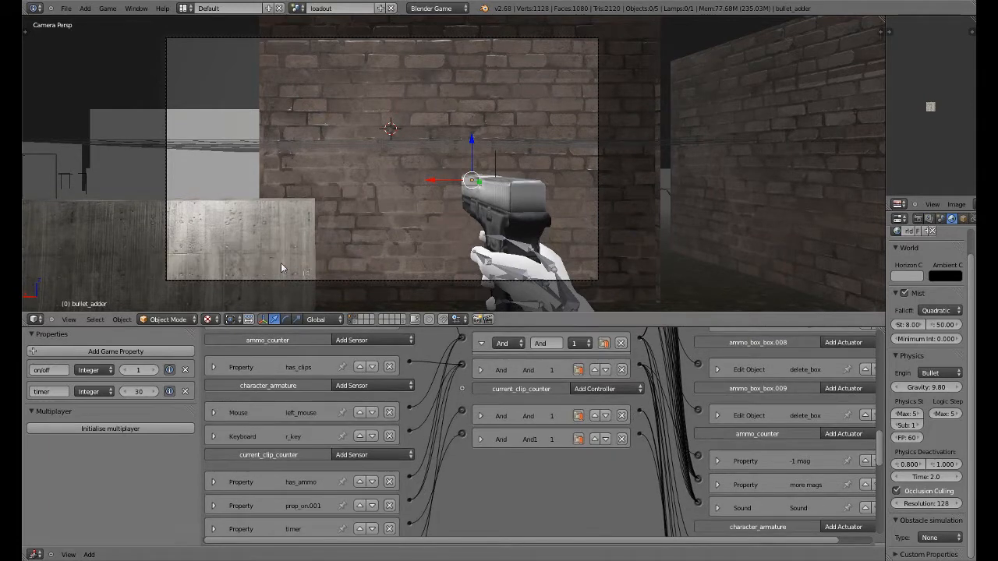
key("p")
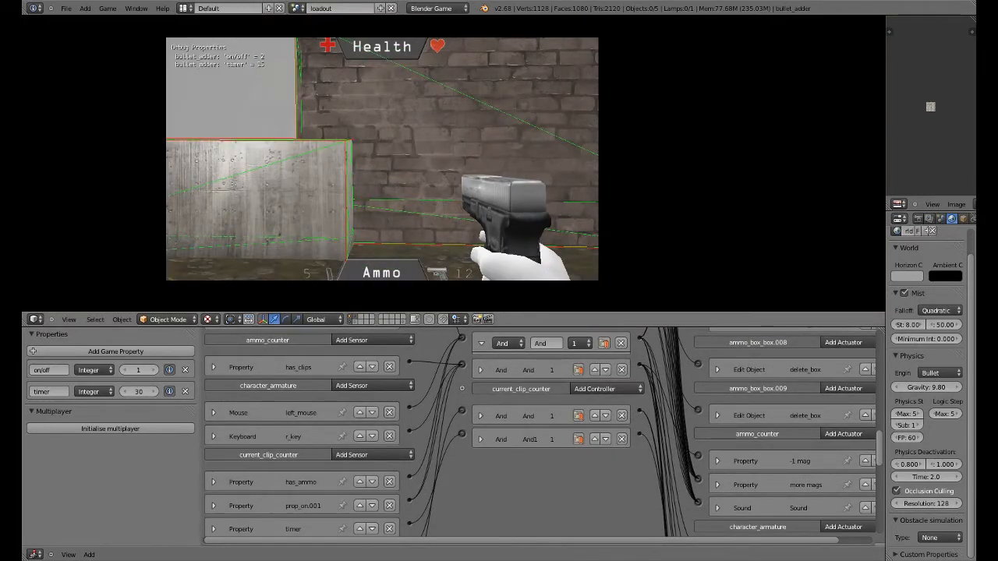
key("Escape")
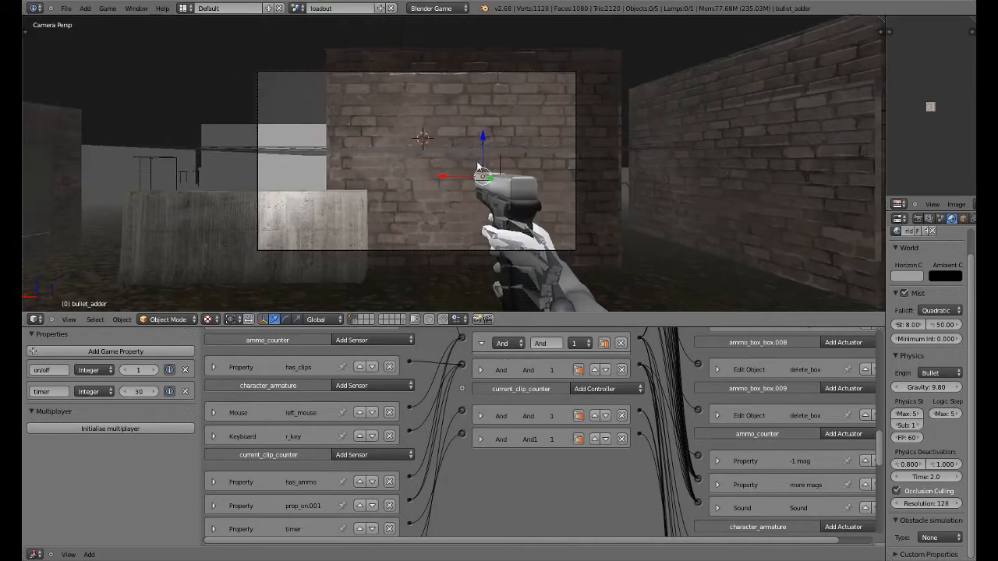
middle_click_drag(437, 159, 714, 129, "shift")
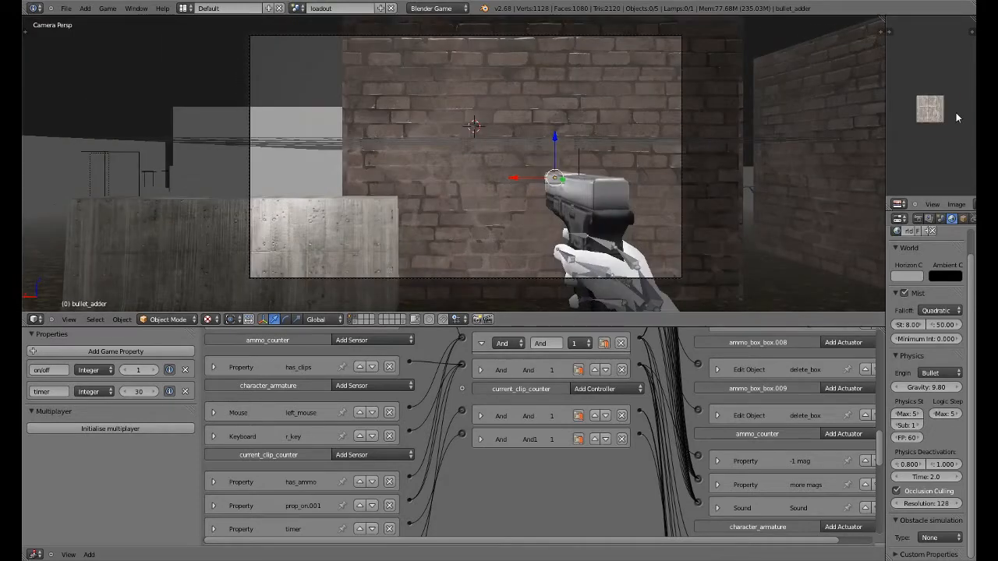
middle_click_drag(671, 179, 455, 127)
key("KP_5")
scroll(438, 179, "up", 4)
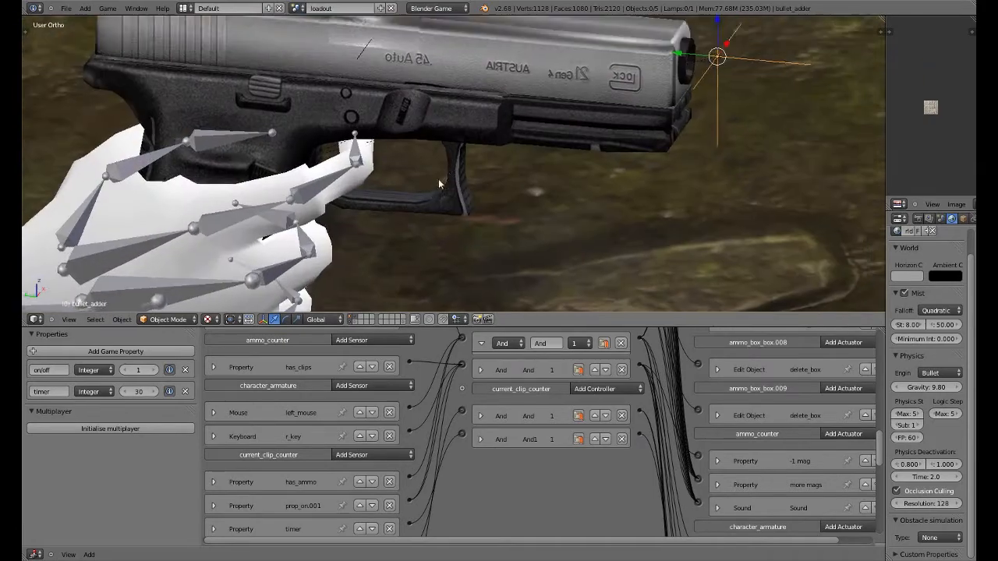
middle_click_drag(438, 179, 476, 161)
right_click(474, 148)
scroll(299, 154, "down", 1)
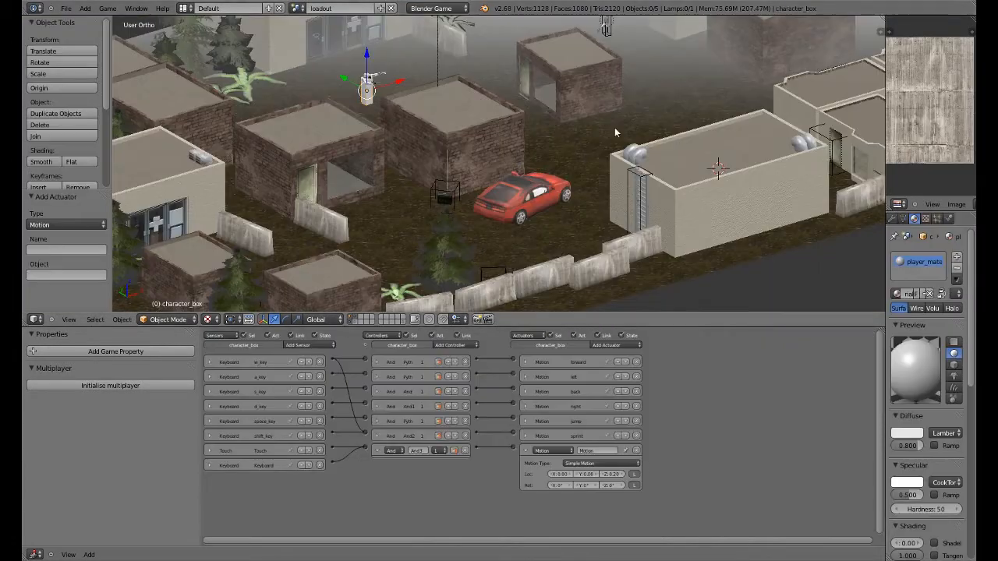
Delete the Touch and Keyboard sensors, the And3 controller and the last Motion actuator from character_box, and save the file.
middle_click_drag(614, 127, 531, 199)
scroll(734, 190, "up", 2)
scroll(735, 189, "down", 5)
scroll(656, 174, "up", 1)
scroll(609, 167, "up", 1)
scroll(521, 201, "up", 2)
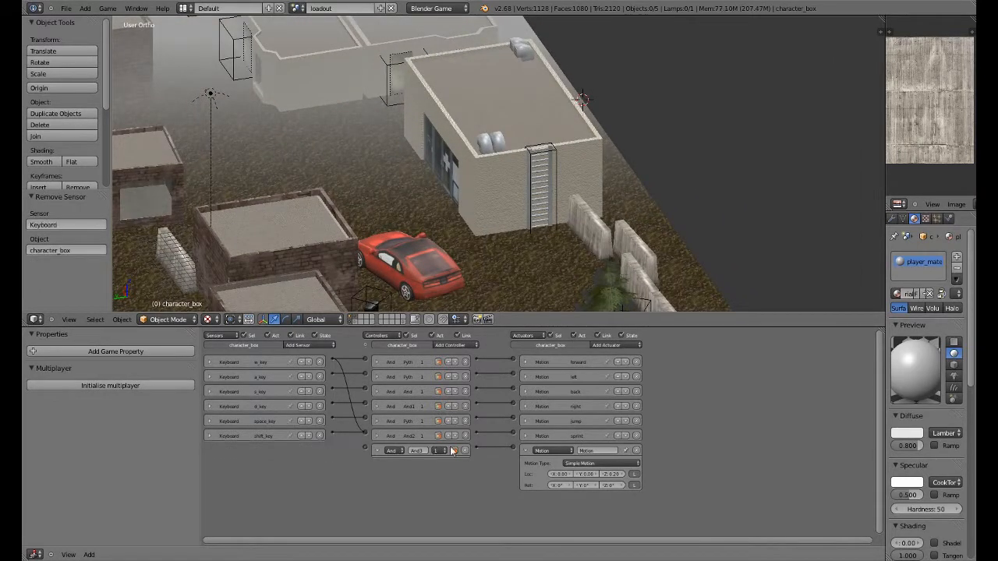
left_click(637, 452)
key("ctrl+s")
left_click(507, 207)
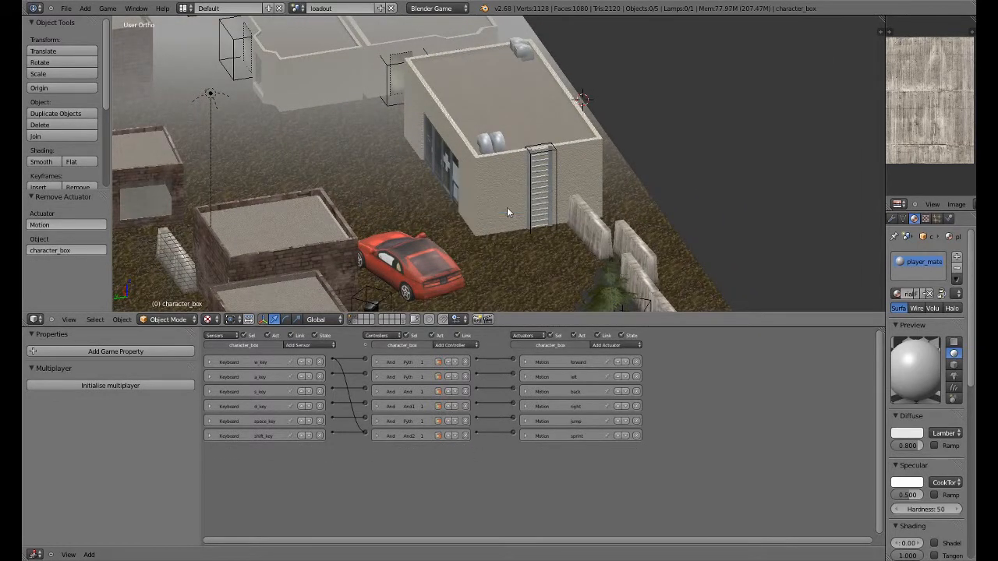
Delete the ladder object from the wall of the plastered building.
scroll(506, 208, "up", 6)
right_click(613, 134)
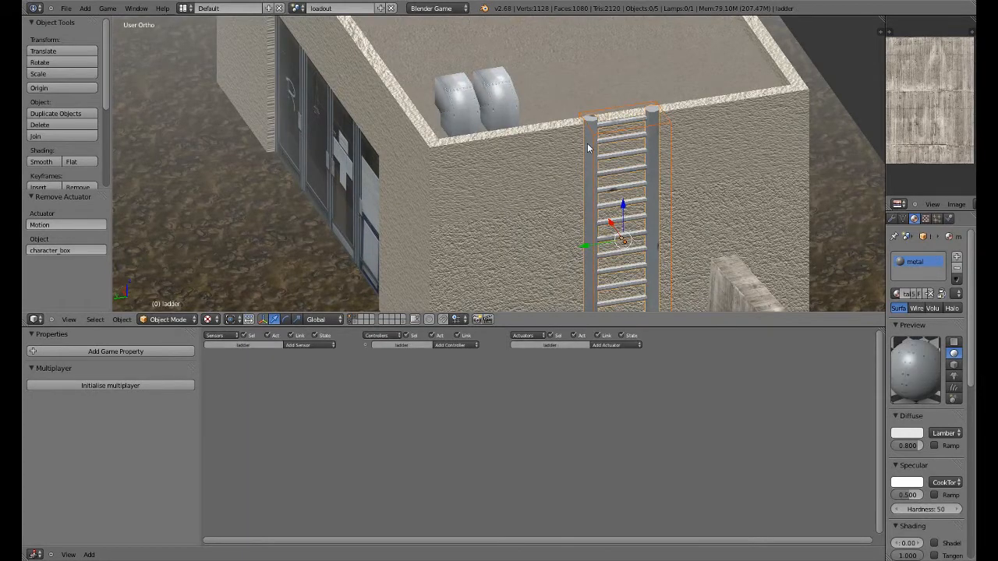
key("x")
left_click(590, 153)
scroll(590, 187, "down", 7)
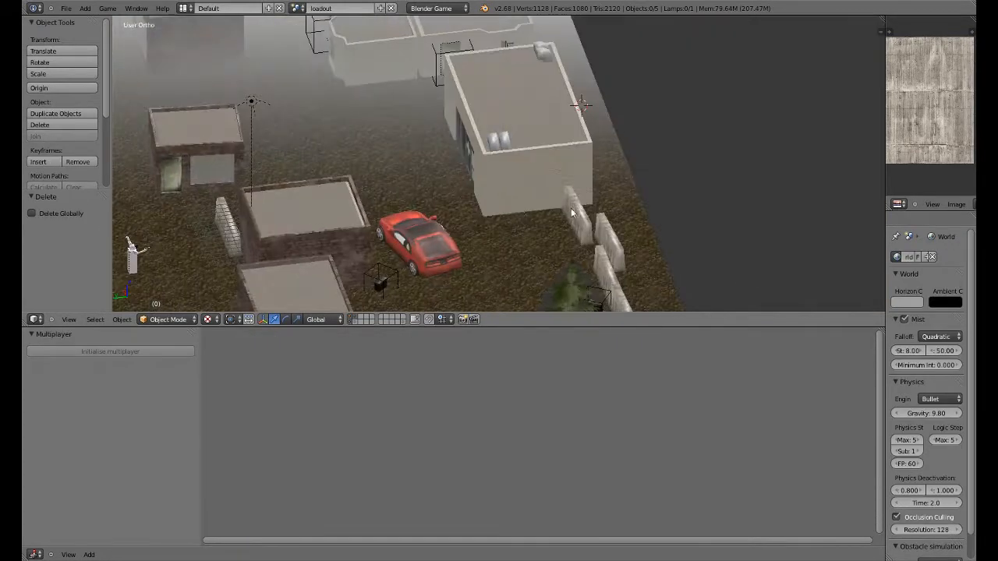
Snap the 3D cursor to zombiebox and clear the box's rotation.
middle_click_drag(571, 212, 442, 197)
scroll(556, 167, "up", 5)
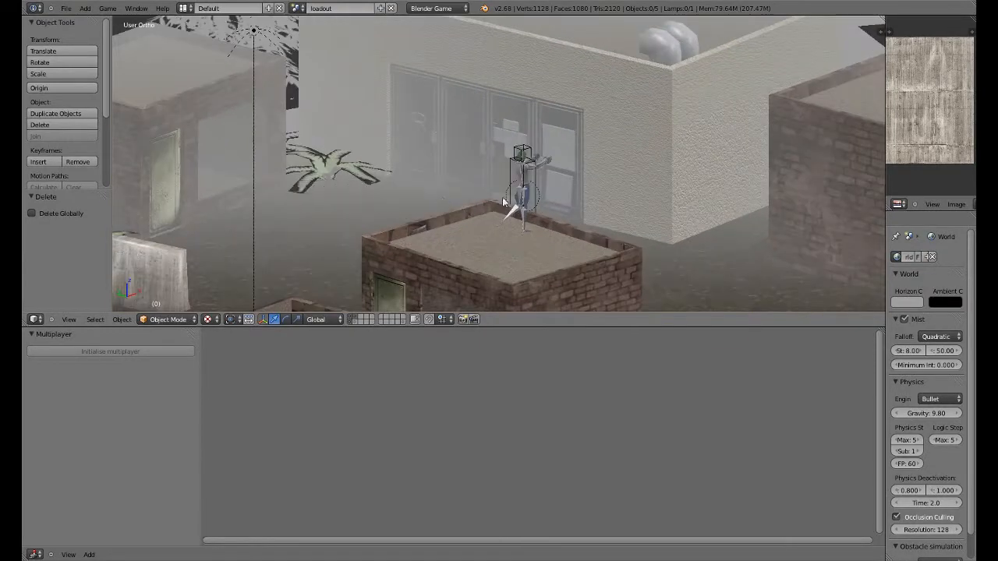
scroll(552, 196, "up", 6)
scroll(579, 203, "down", 8)
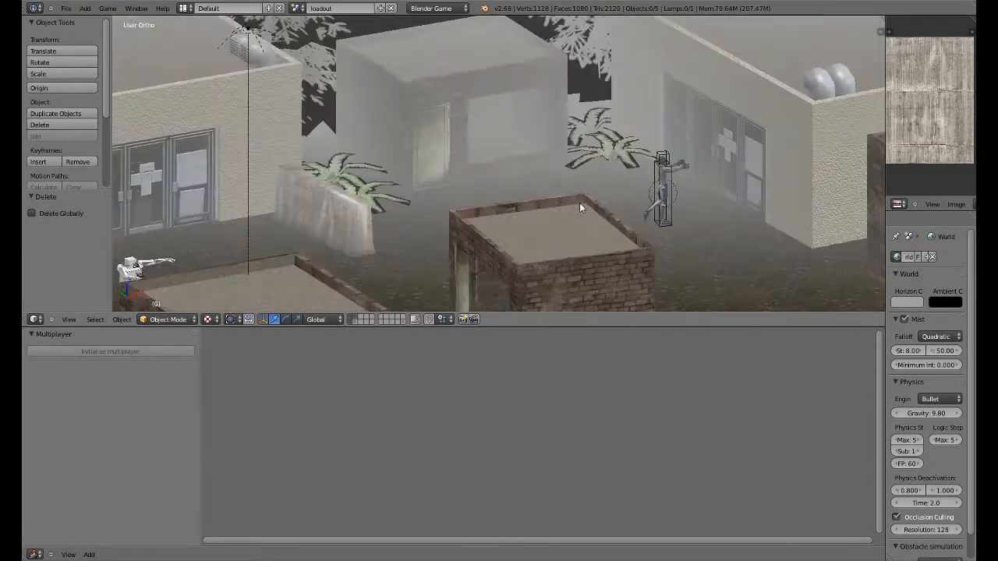
right_click(674, 199)
key("shift+s")
left_click(661, 226)
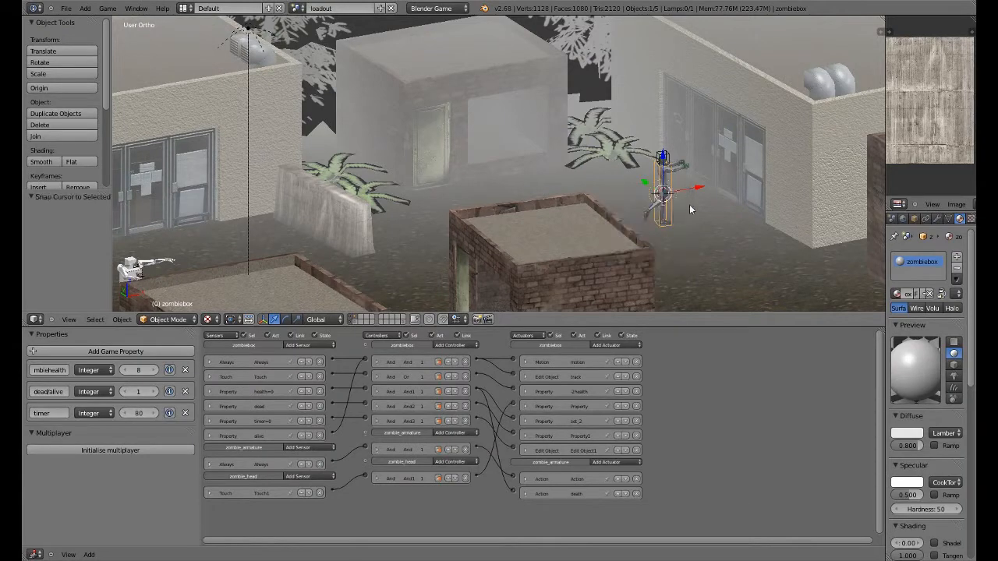
key("alt+r")
Run the game briefly to check how the zombie behaves with its rotation cleared.
middle_click_drag(690, 208, 239, 187)
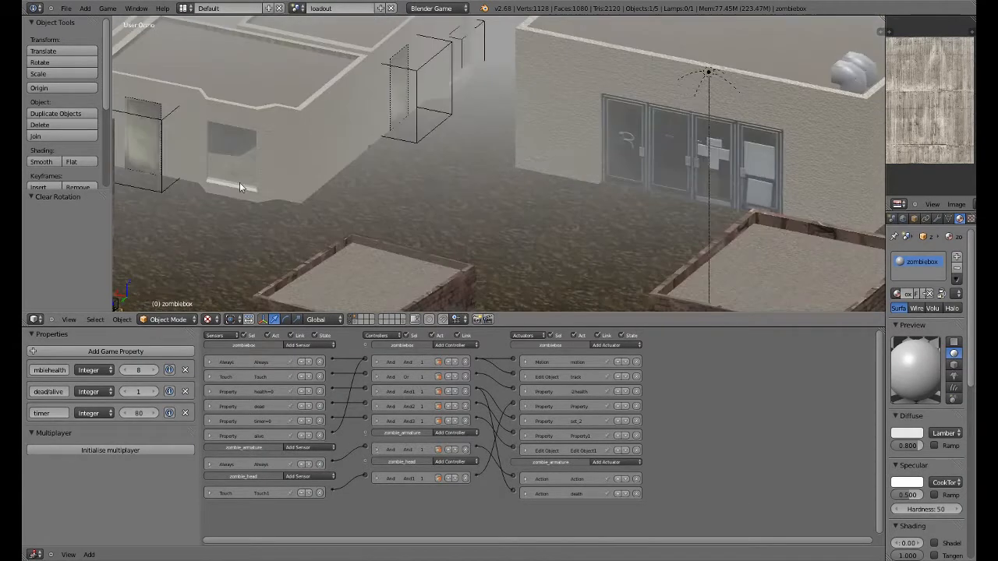
key("p")
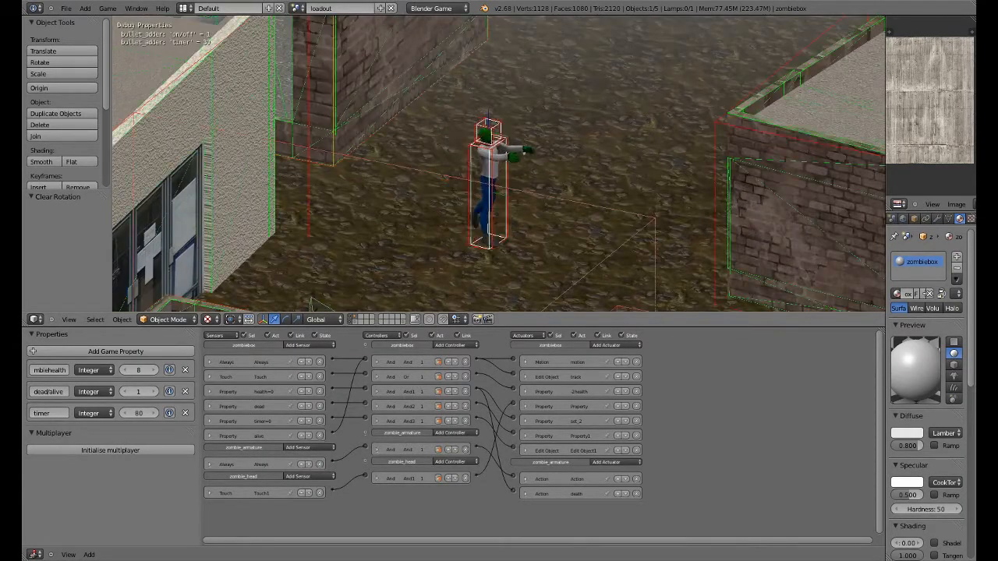
key("Escape")
Snap the 3D cursor to the selected zombiebox again and add a mesh cube there.
scroll(539, 208, "up", 3)
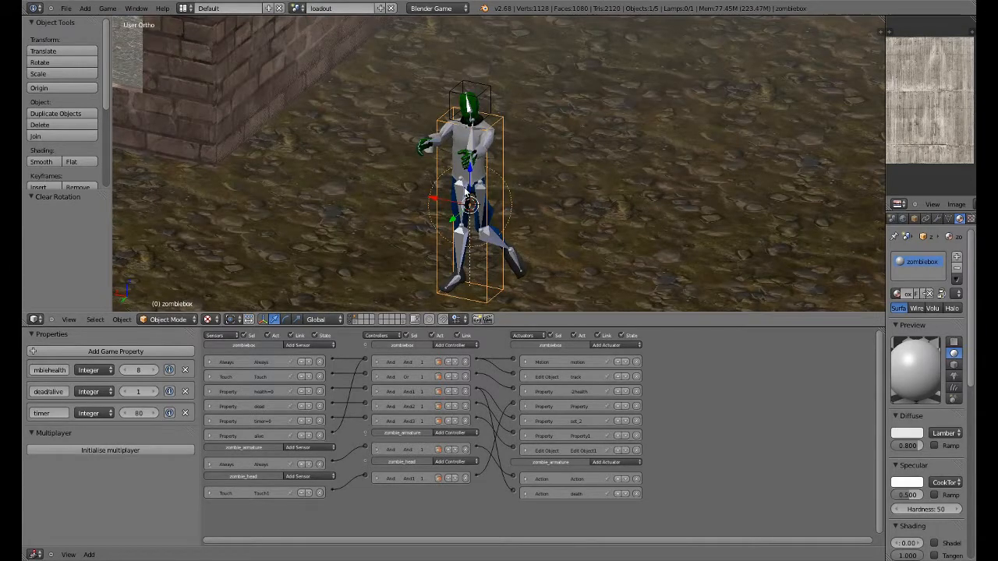
key("shift+s")
left_click(465, 191)
key("shift+a")
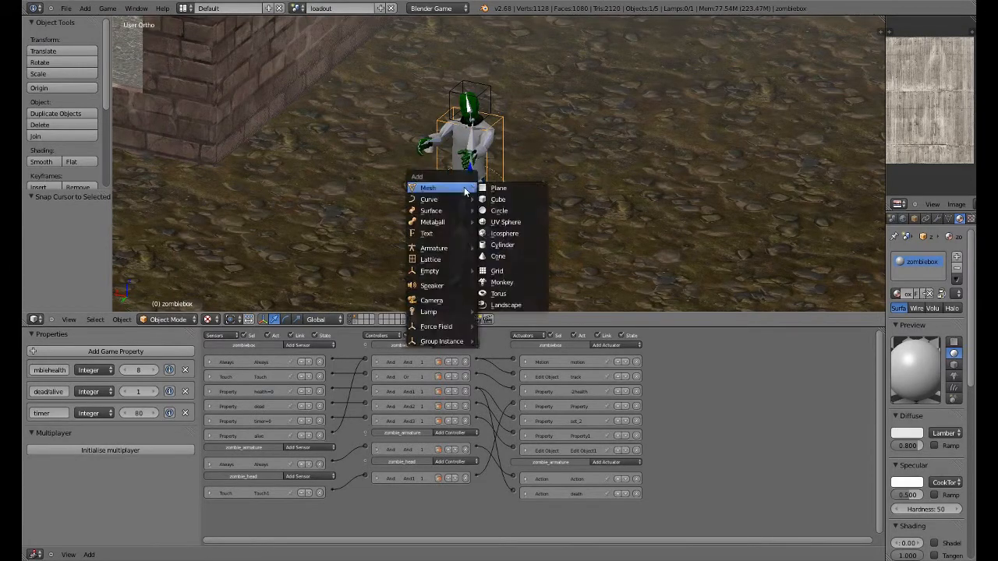
left_click(512, 201)
scroll(489, 234, "down", 3)
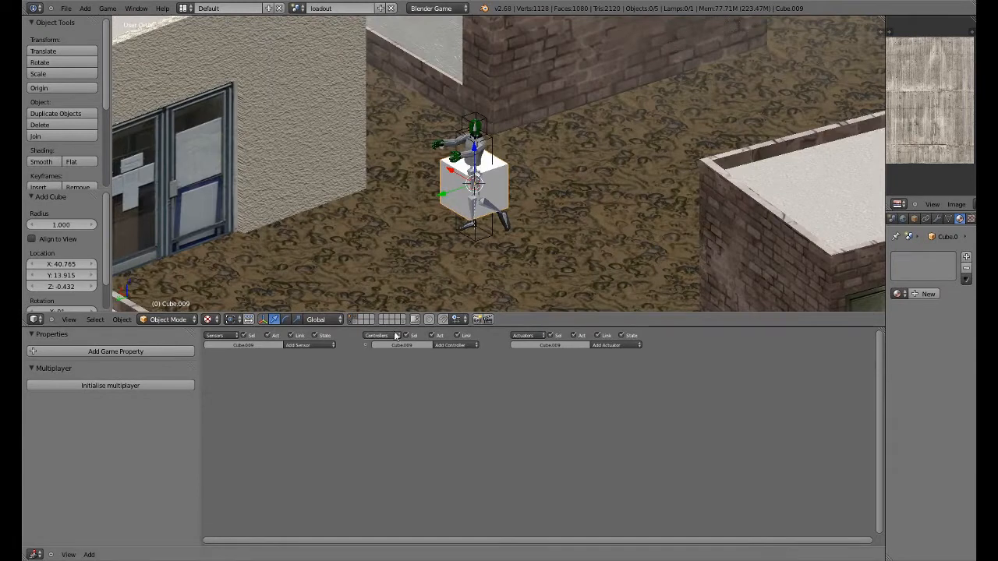
Move the new cube to the zombie's layer, the second one, and show that layer.
left_click(356, 320)
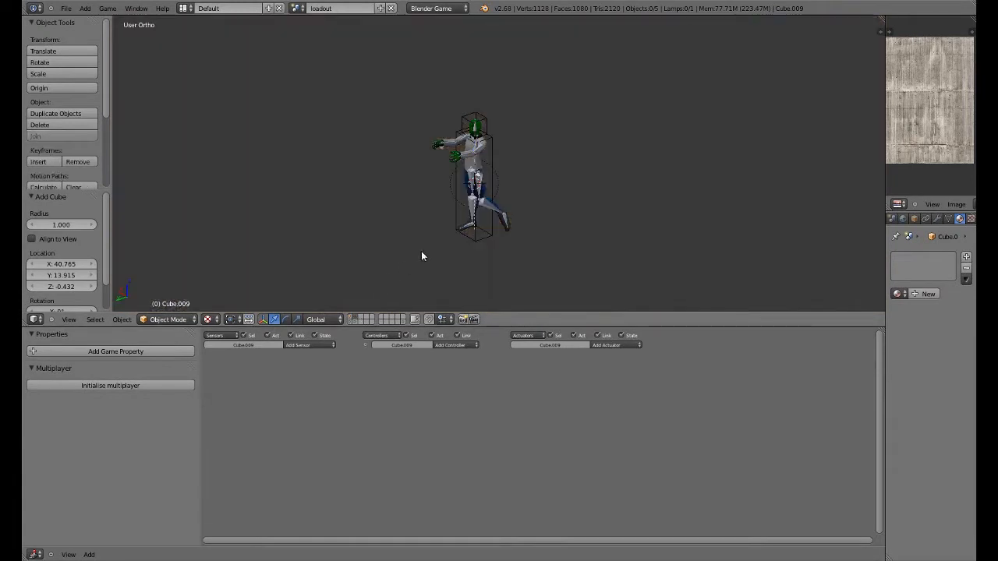
left_click(351, 320)
key("m")
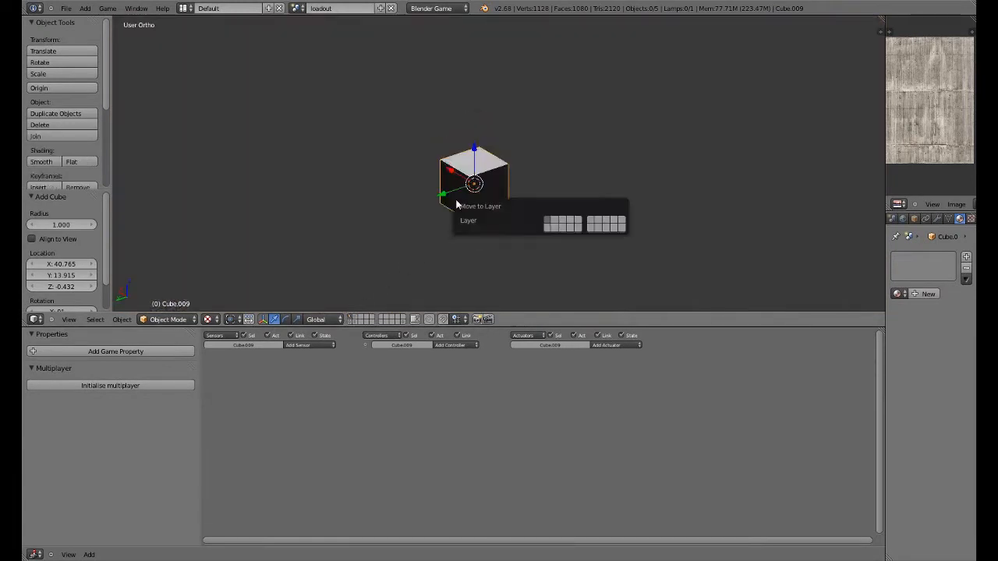
left_click(548, 222)
left_click(356, 320)
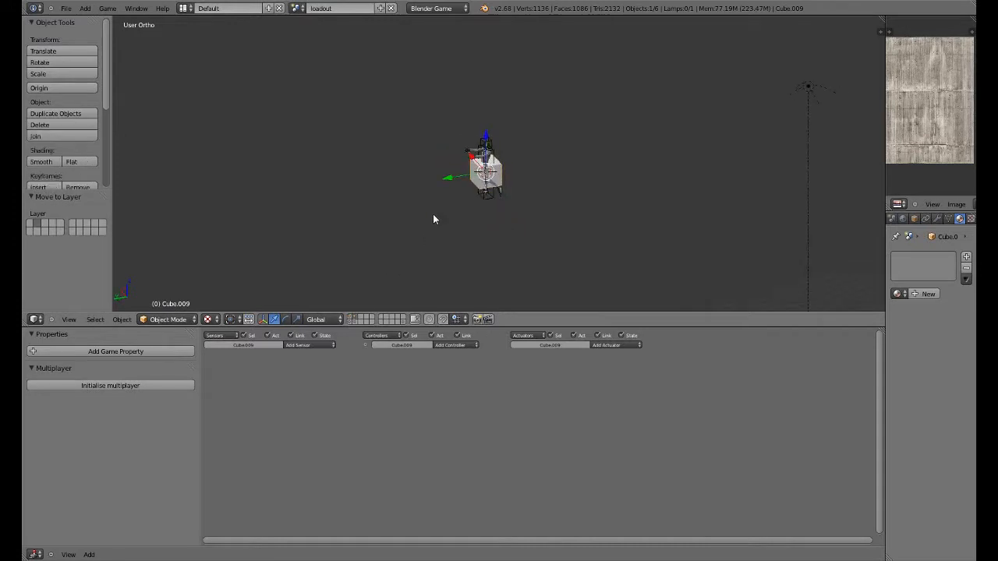
In Edit Mode from the back view, raise the cube's mesh to the zombie's arm height and scale it to 0.635 along Z.
key("KP_1")
key("ctrl+KP_1")
scroll(434, 219, "up", 8)
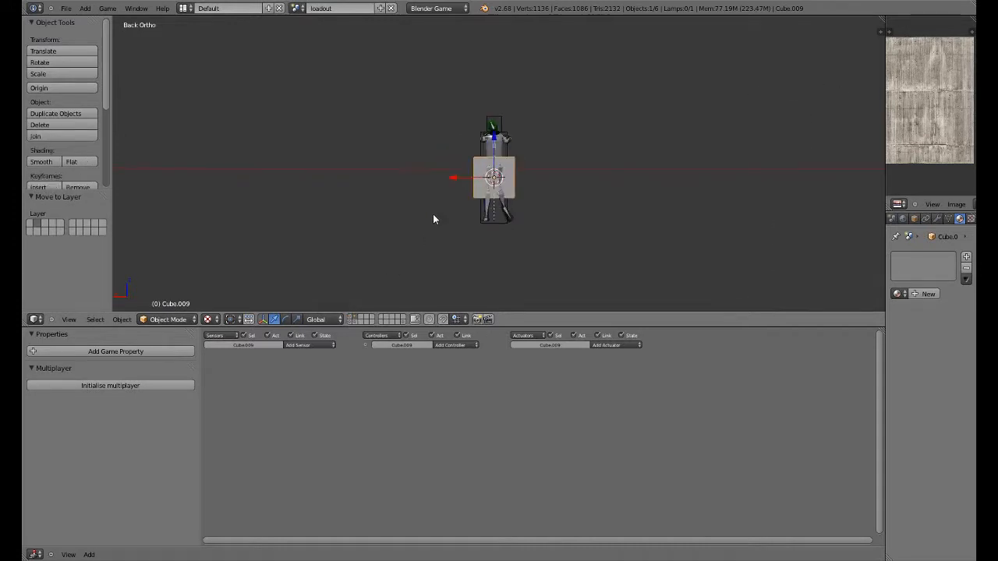
key("Tab")
key("g")
key("z")
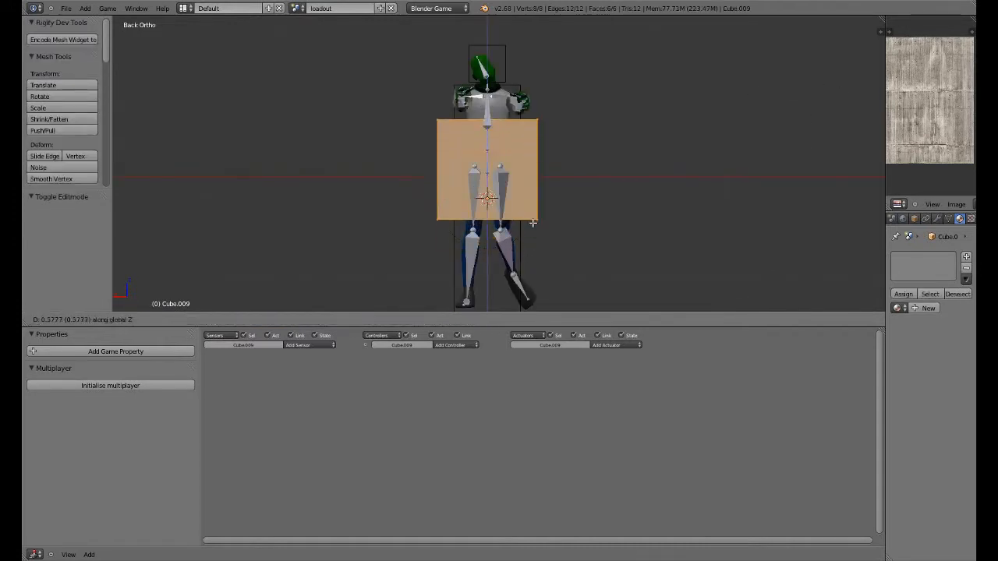
left_click(550, 157)
key("s")
left_click(588, 144)
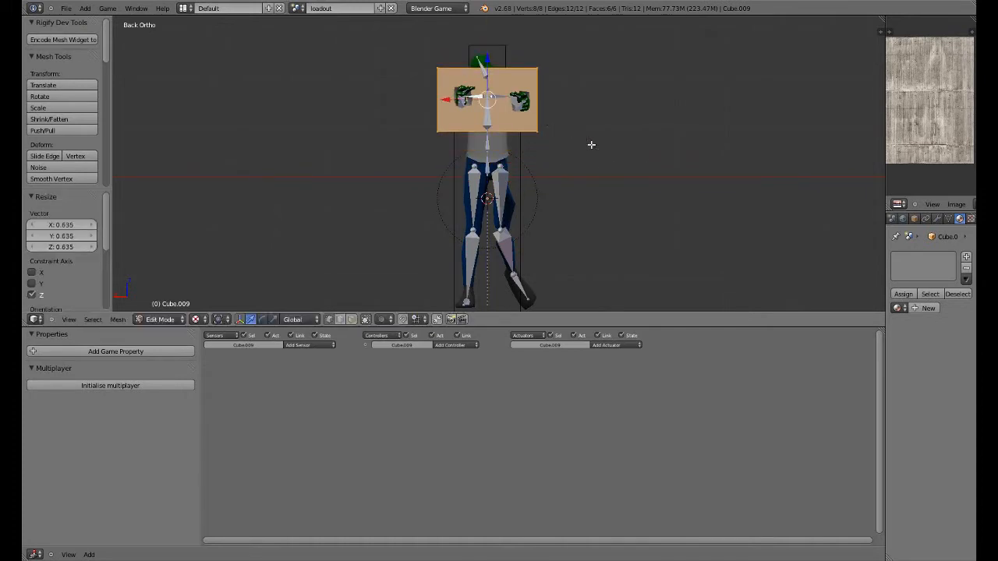
From the right view, move the mesh 1.314 along Y, lengthen it along Y around the arms and shift it another 0.091.
key("KP_3")
key("s")
key("y")
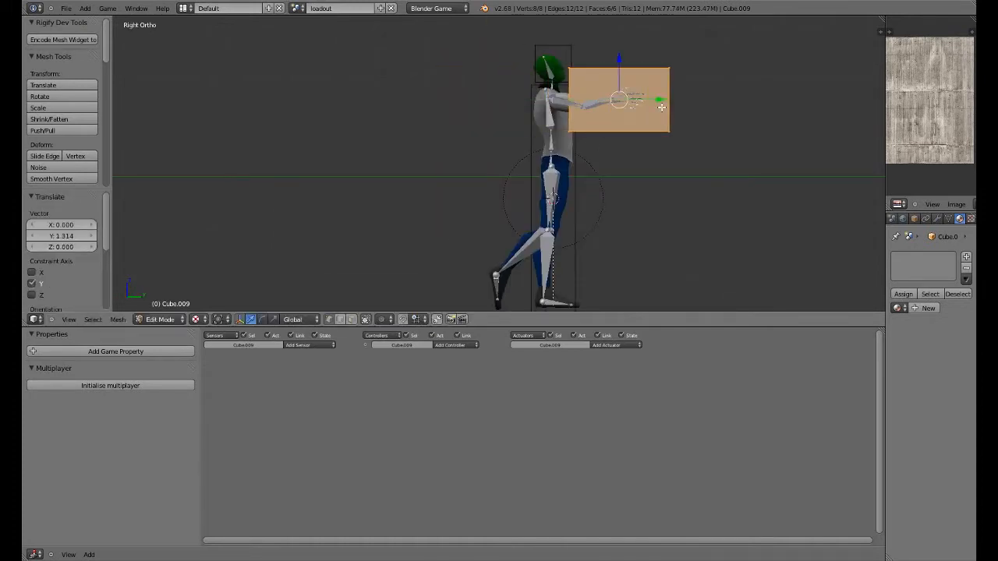
left_click(697, 109)
key("g")
key("y")
left_click(664, 101)
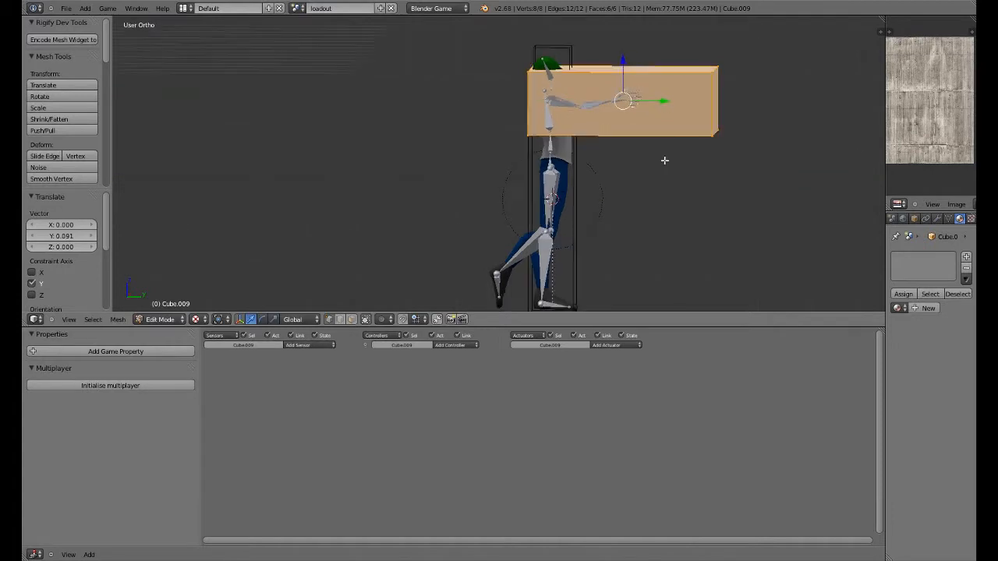
Leave Edit Mode and set the arm box's origin to its geometry.
middle_click_drag(664, 159, 574, 180)
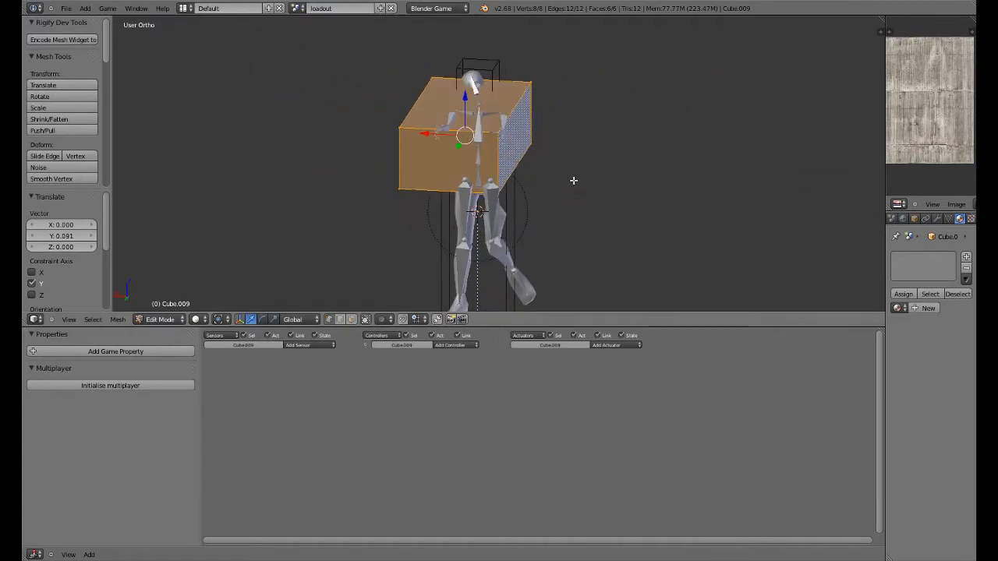
key("Tab")
left_click(39, 87)
left_click(63, 102)
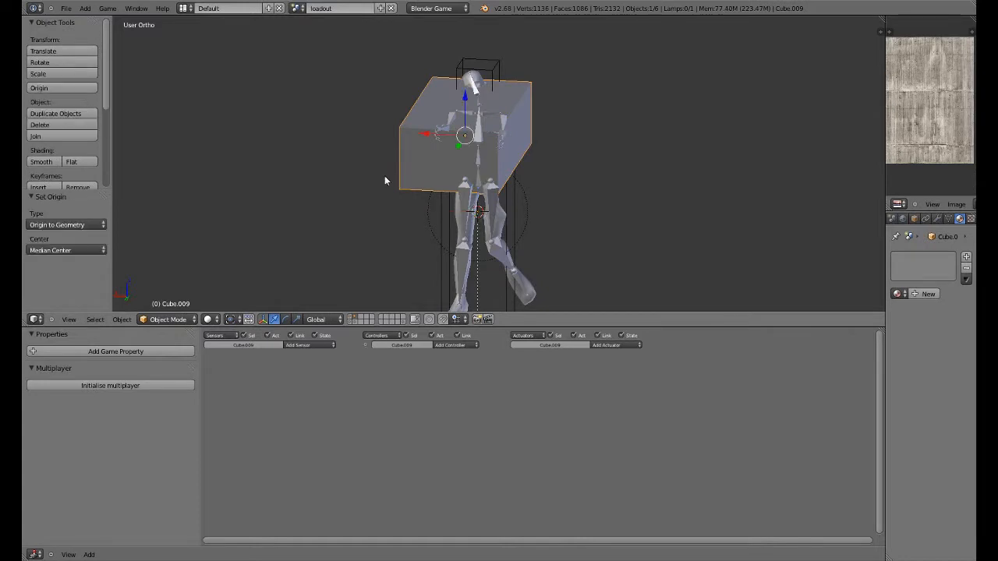
middle_click_drag(483, 195, 974, 252)
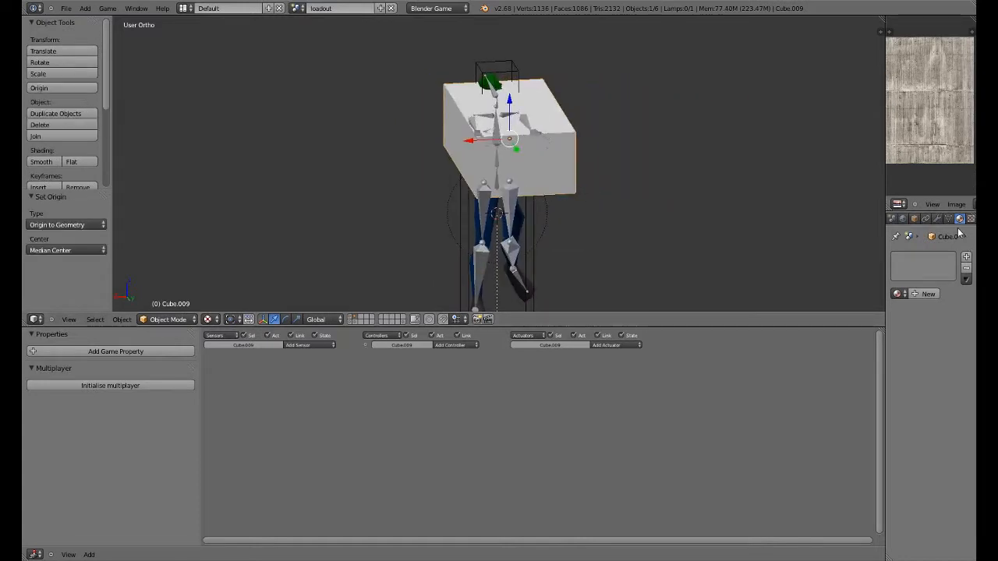
Rename the cube zombie_armbox and open its material settings.
left_click(926, 219)
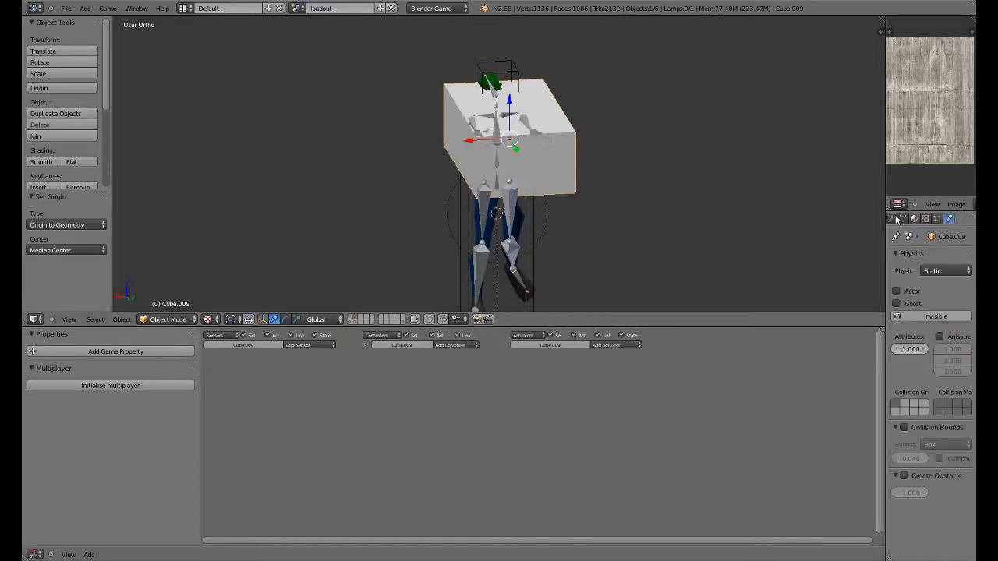
left_click(915, 220)
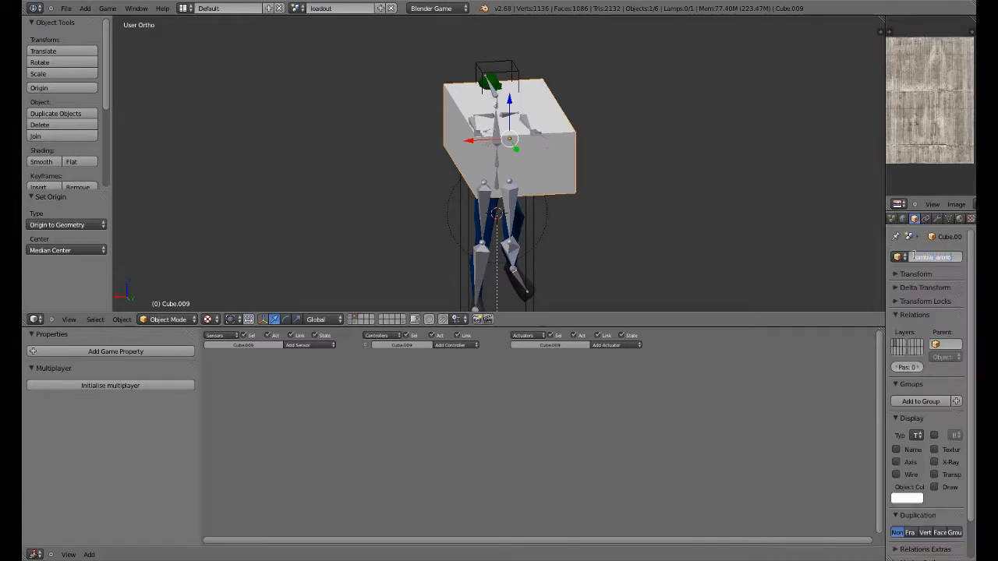
left_click(960, 219)
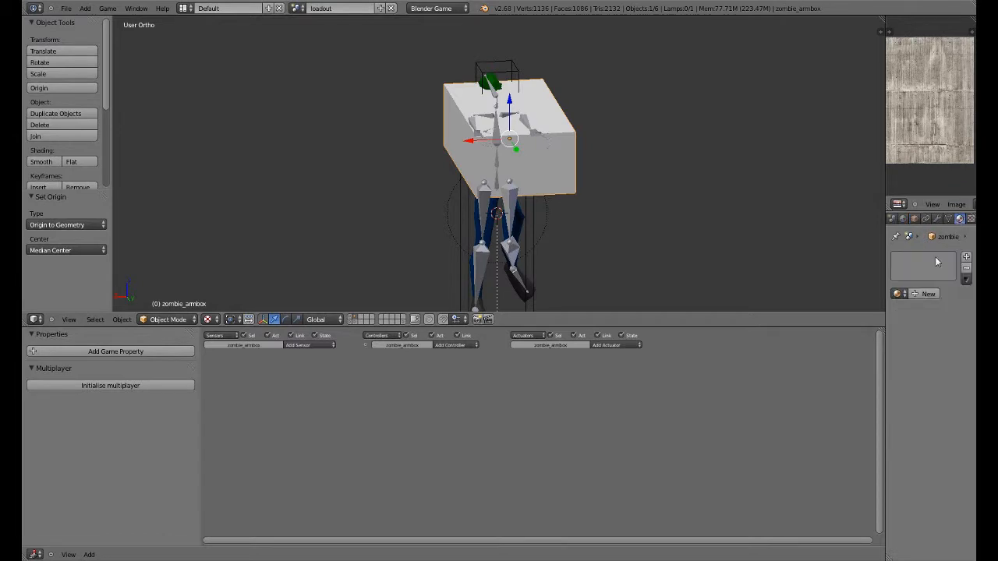
Give zombie_armbox a new material and make it an invisible ghost actor with Box collision bounds.
left_click(926, 294)
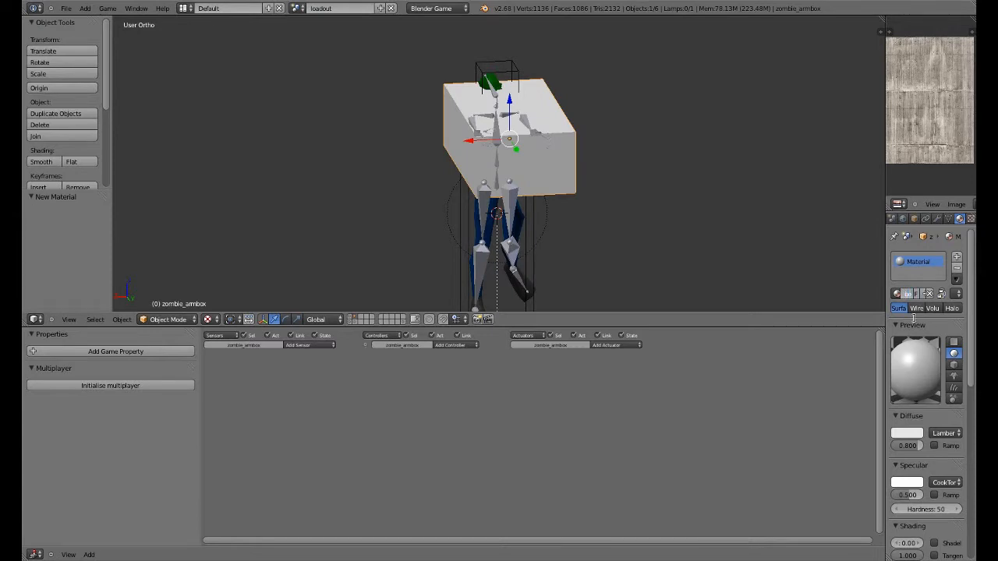
left_click(950, 219)
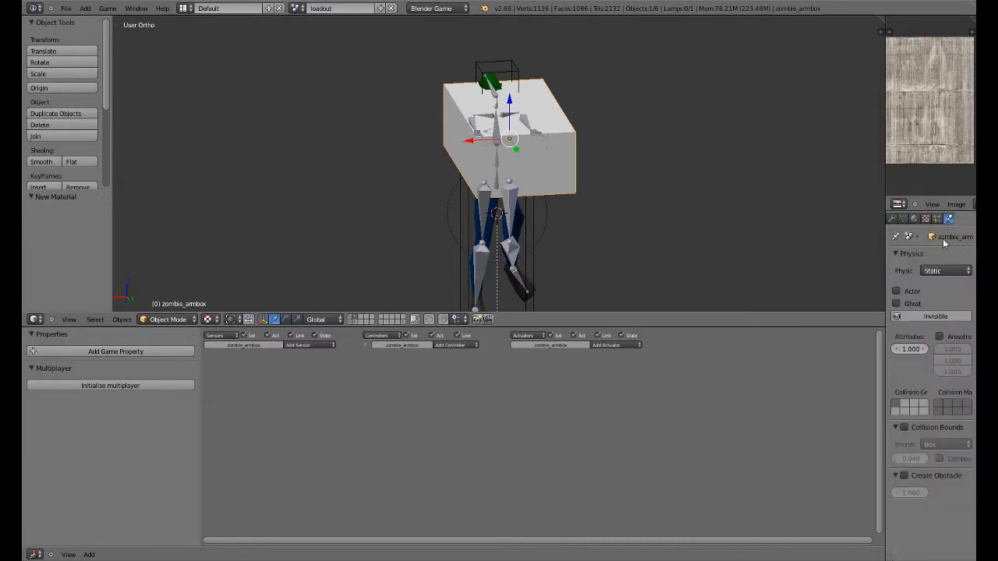
left_click(943, 271)
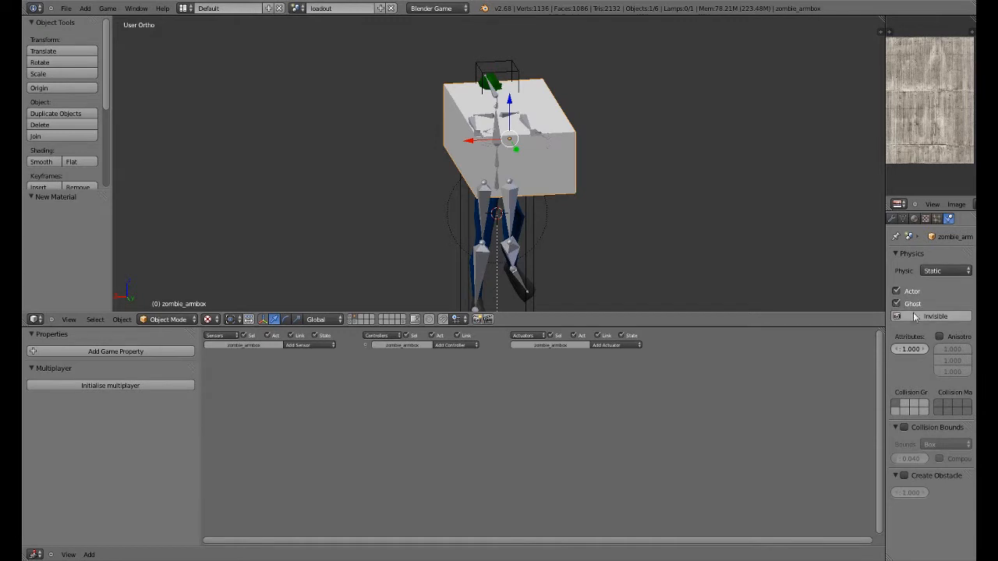
left_click(718, 239)
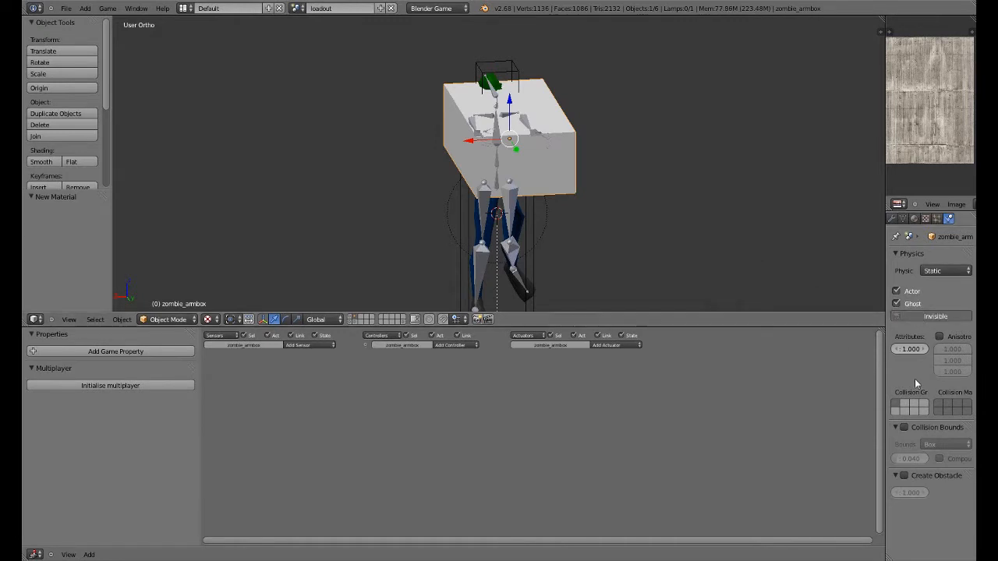
left_click(905, 428)
Parent the arm box to zombiebox with Object (Keep Transform).
middle_click_drag(656, 242, 770, 251)
middle_click_drag(566, 276, 517, 273)
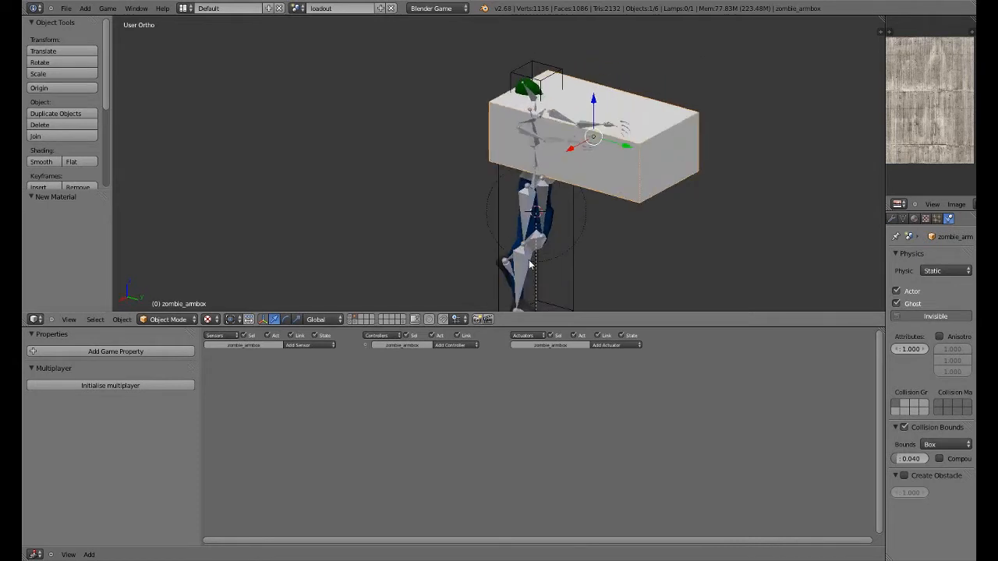
key("p")
key("Escape")
right_click(572, 250, "shift")
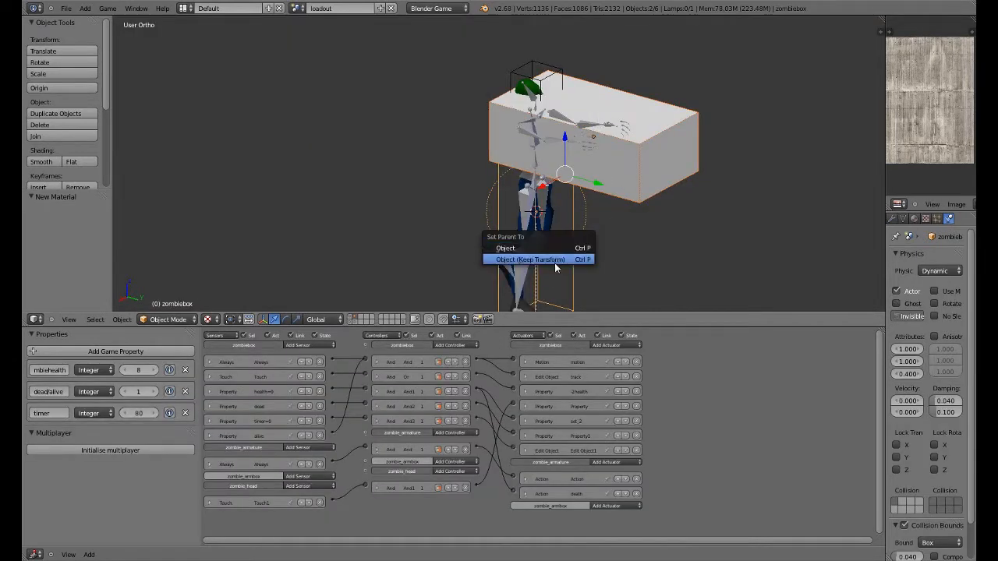
left_click(559, 260)
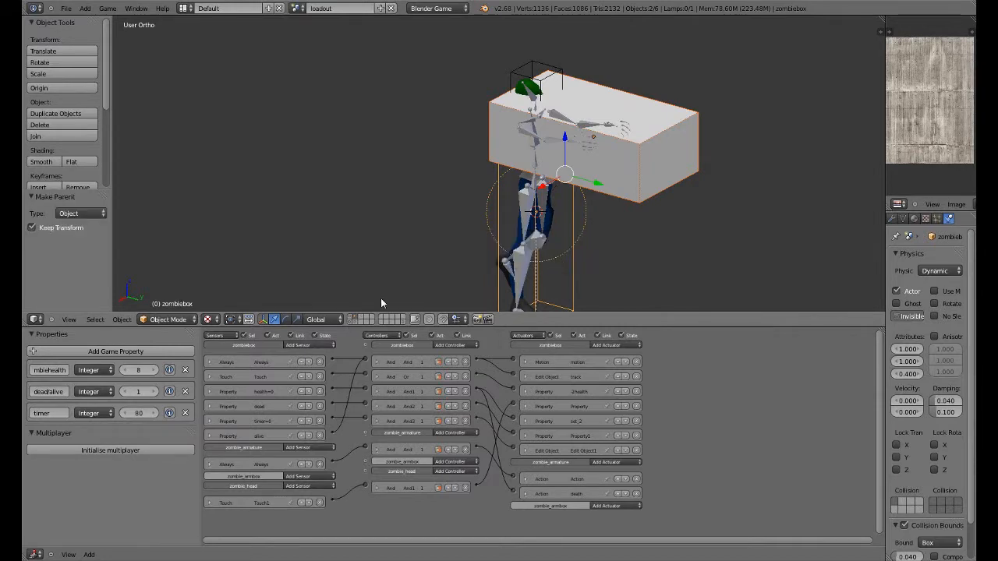
key("p")
key("Escape")
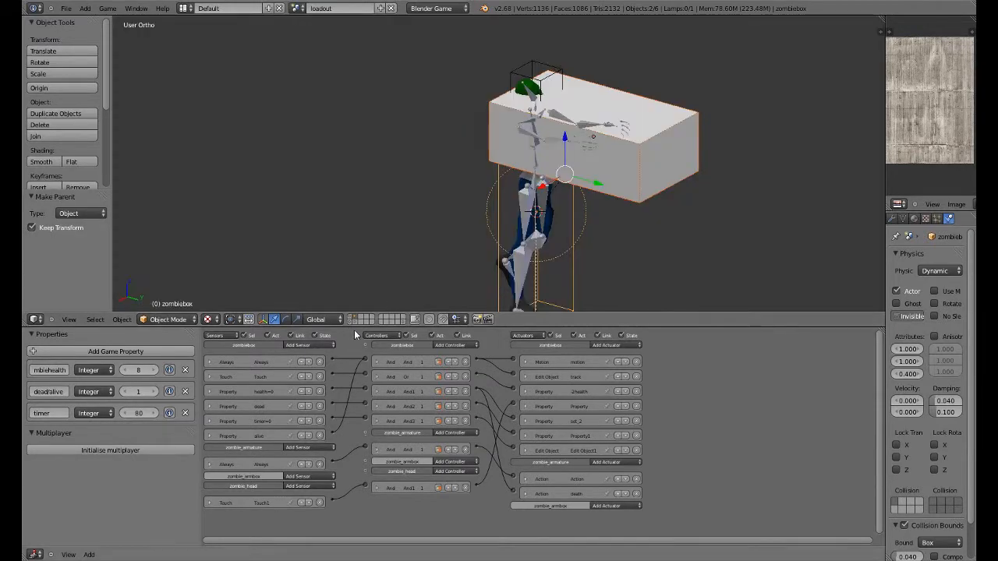
Display the level's layer together with the zombie's layer and select zombie_armbox.
left_click(352, 321)
left_click(357, 317)
left_click(350, 318, "shift")
scroll(471, 255, "down", 4)
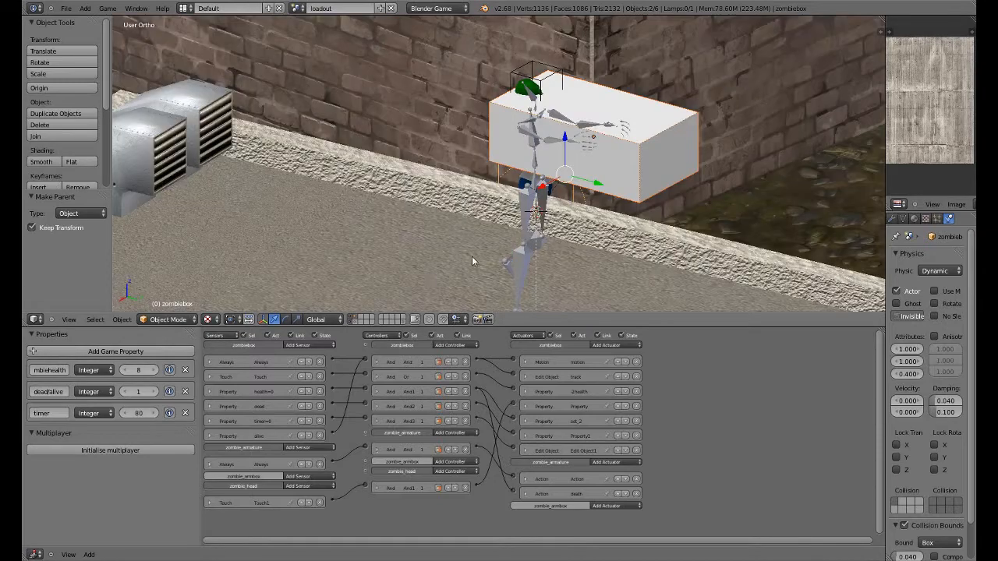
mouse_move(472, 256)
middle_mouse_down()
mouse_move(412, 248)
mouse_move(501, 244)
mouse_move(486, 251)
middle_mouse_up()
scroll(412, 248, "down", 12)
scroll(461, 241, "up", 6)
scroll(487, 247, "up", 5)
right_click(493, 187)
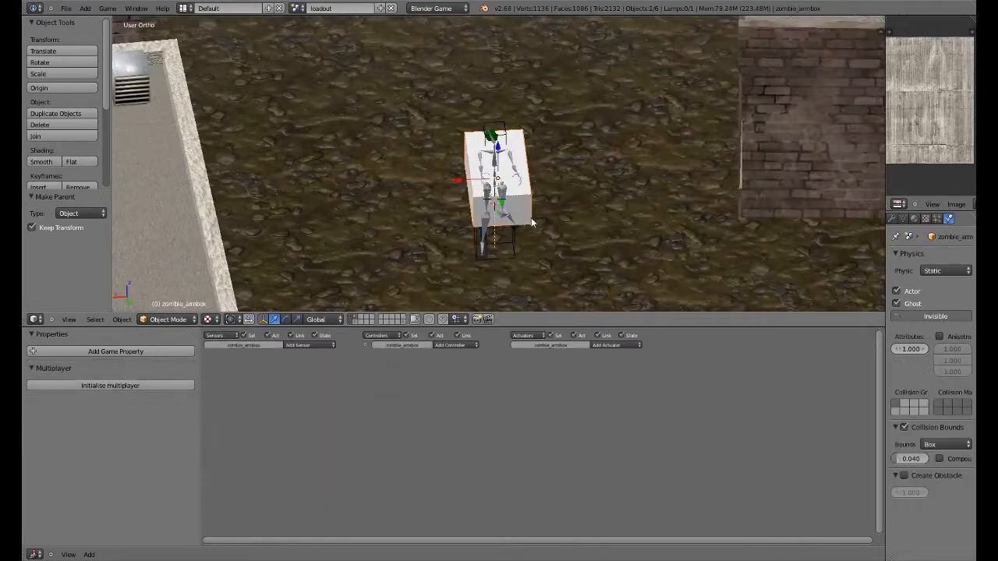
Switch to the player's camera view with textured shading and briefly run the game to check the HUD.
scroll(696, 259, "down", 5)
middle_click_drag(672, 259, 405, 212, "shift")
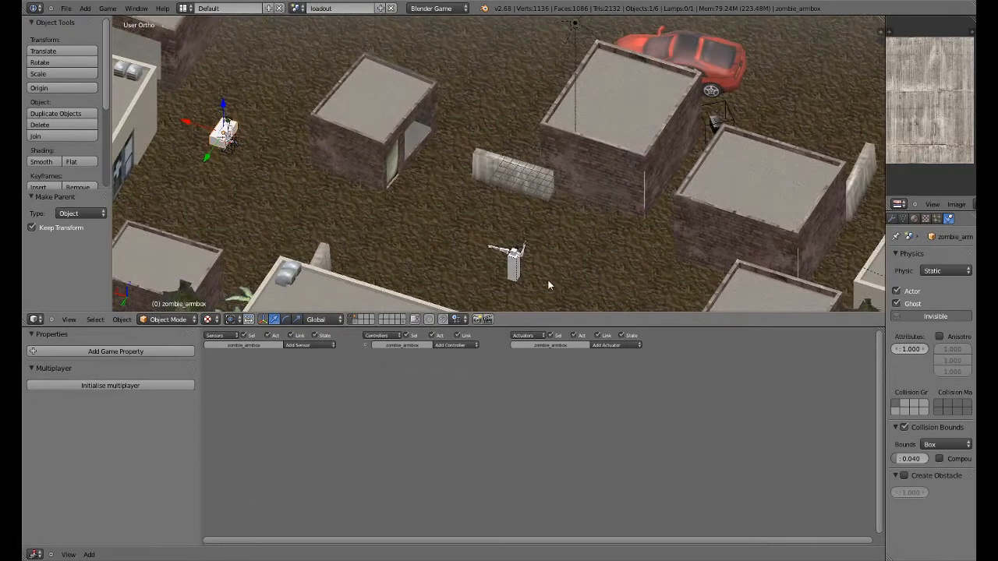
scroll(550, 285, "up", 5)
middle_click_drag(550, 285, 512, 83, "shift")
scroll(489, 165, "up", 8)
key("KP_0")
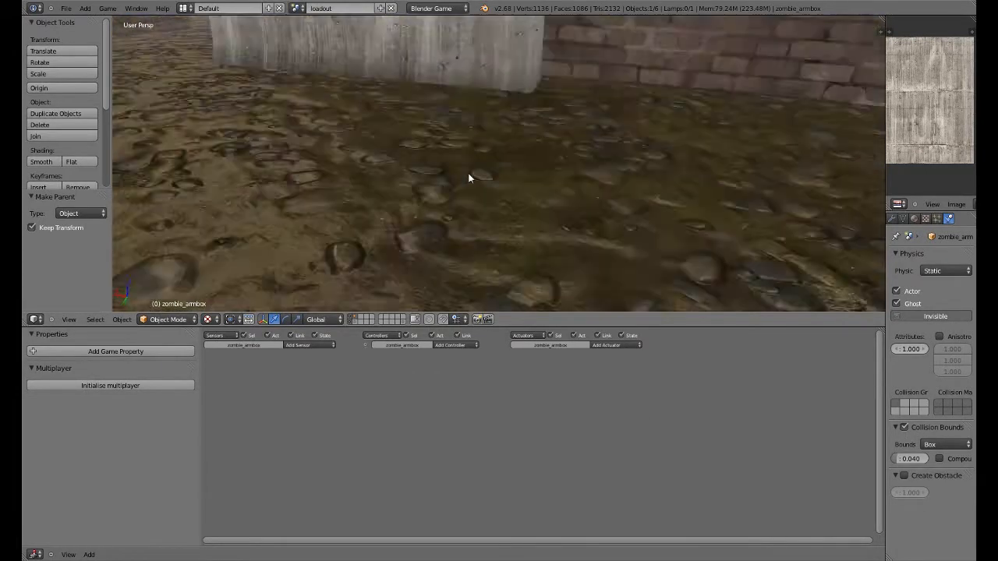
scroll(469, 179, "down", 1)
scroll(470, 178, "up", 2)
key("alt+z")
scroll(469, 178, "down", 4)
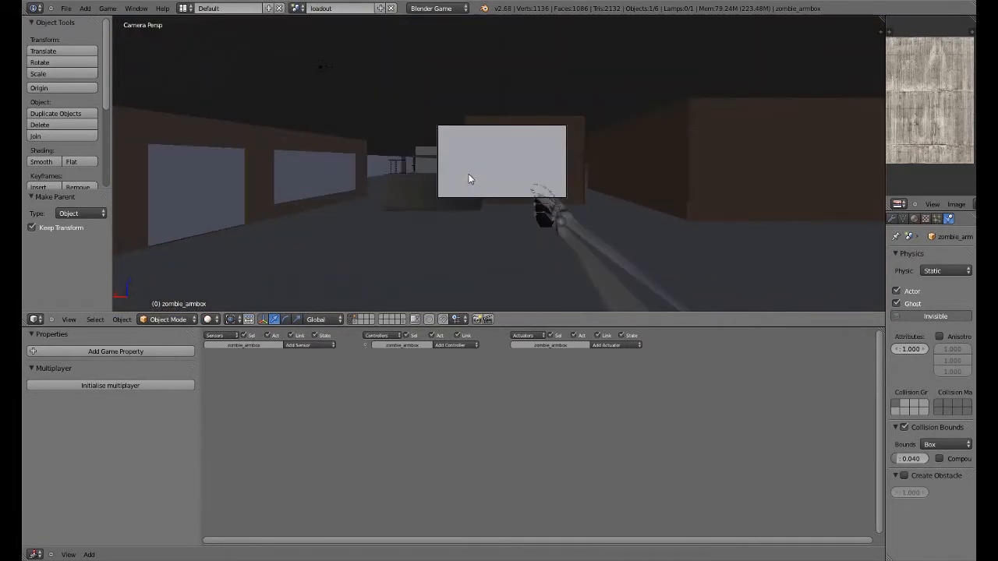
key("alt+z")
scroll(470, 179, "up", 4)
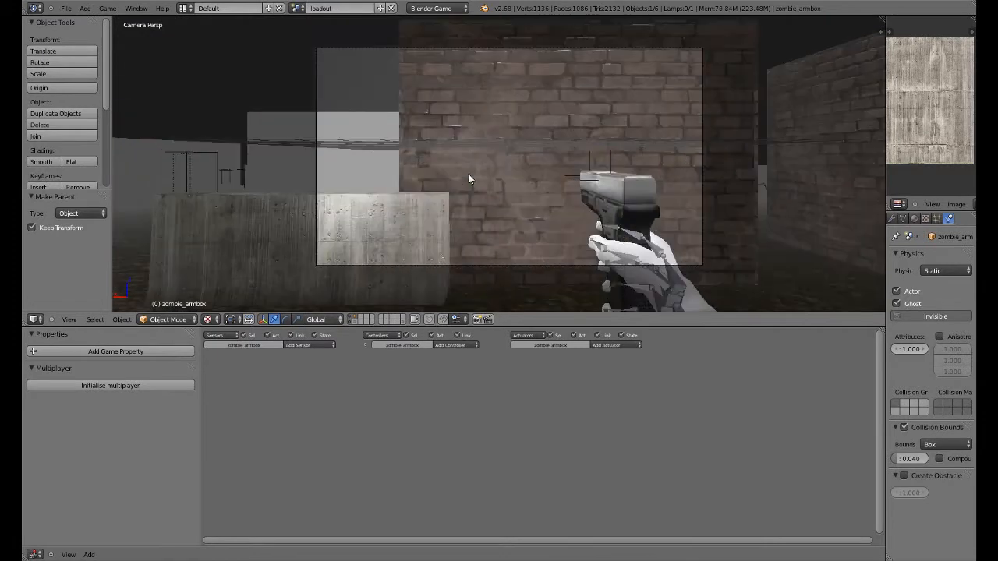
key("p")
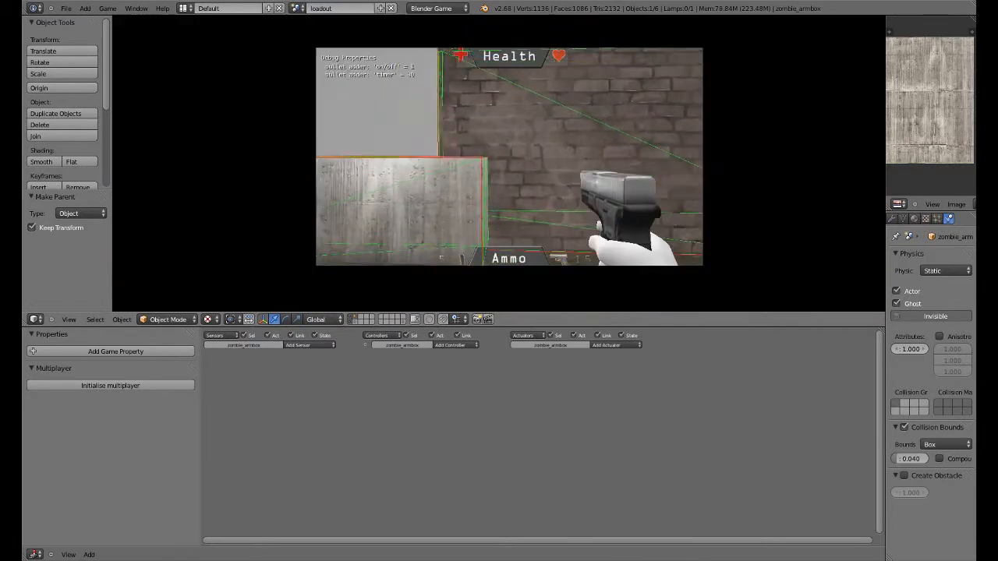
key("Escape")
Search the camera view's HUD for the current clip counter and select it.
right_click(508, 158)
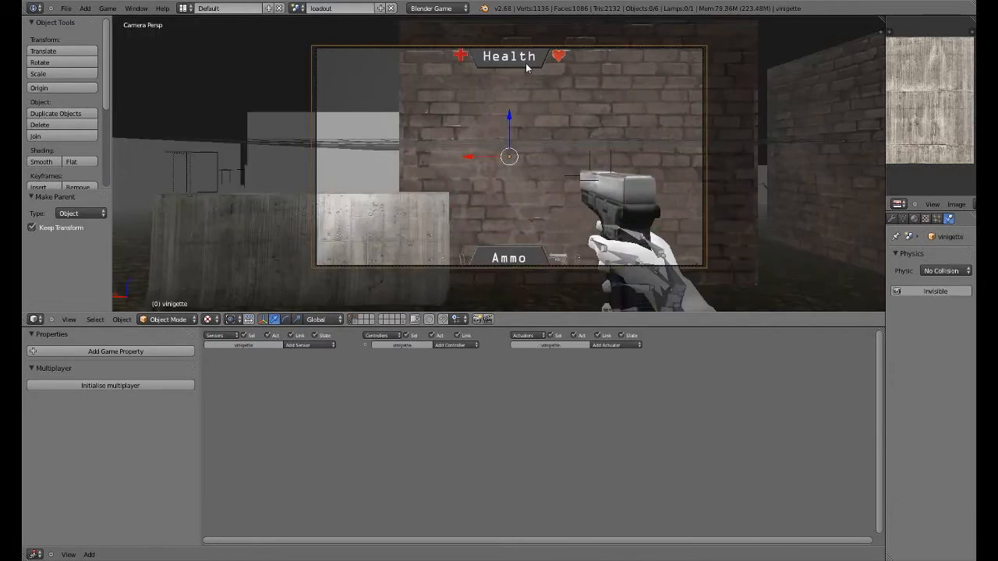
mouse_move(516, 70)
middle_mouse_down("shift")
mouse_move(501, 131)
mouse_move(561, 211)
middle_mouse_up("shift")
scroll(502, 131, "down", 1)
scroll(561, 211, "up", 4)
middle_click_drag(622, 268, 537, 154, "shift")
scroll(537, 154, "down", 4)
middle_click_drag(538, 154, 525, 110, "shift")
scroll(569, 221, "up", 2)
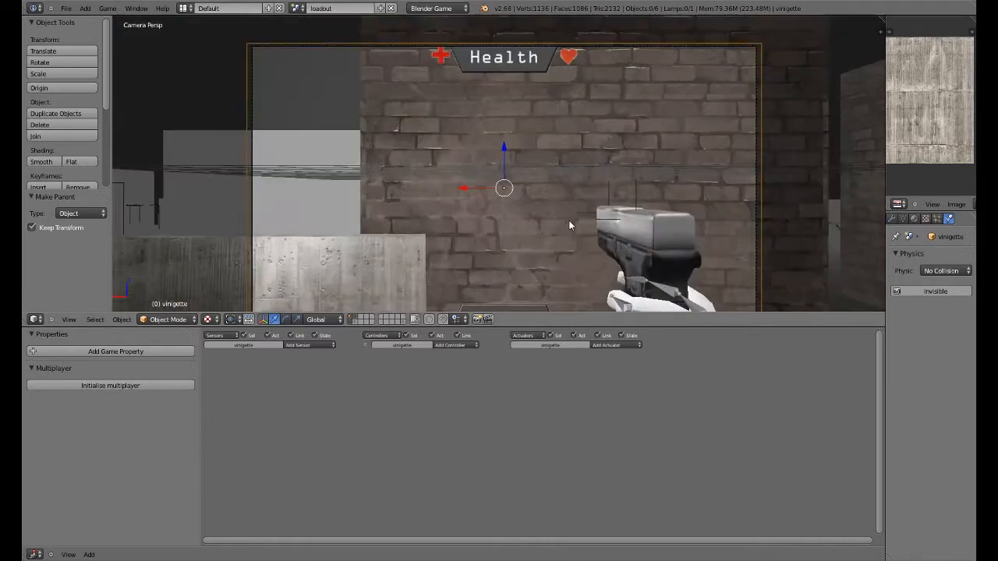
middle_click_drag(591, 304, 604, 258, "shift")
scroll(517, 232, "up", 1)
right_click(529, 227)
Examine the HUD objects around the clip counter in wireframe and textured shading.
scroll(530, 228, "down", 1)
scroll(605, 258, "down", 1)
middle_click_drag(573, 214, 590, 264, "shift")
key("z")
scroll(606, 269, "down", 2)
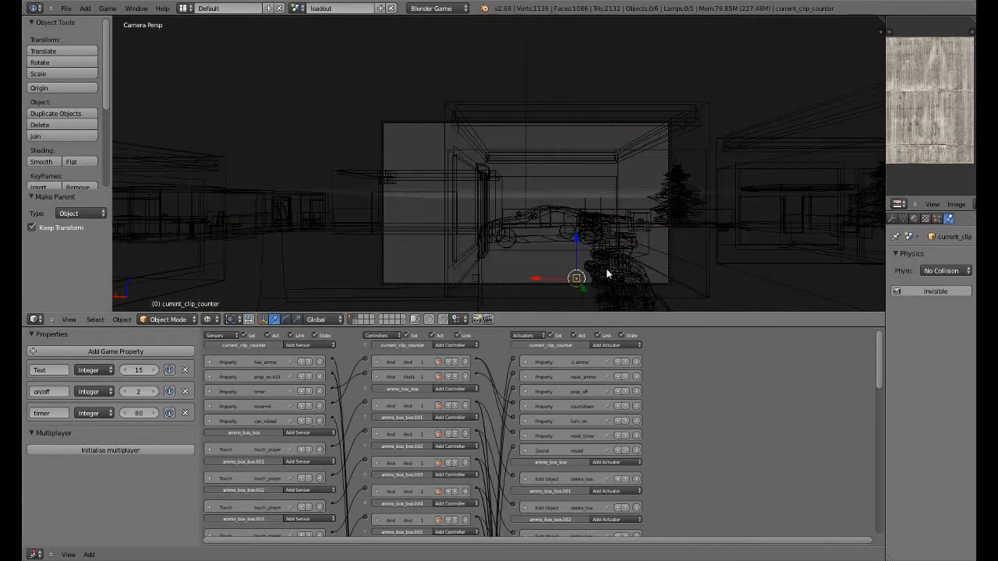
scroll(607, 266, "up", 4)
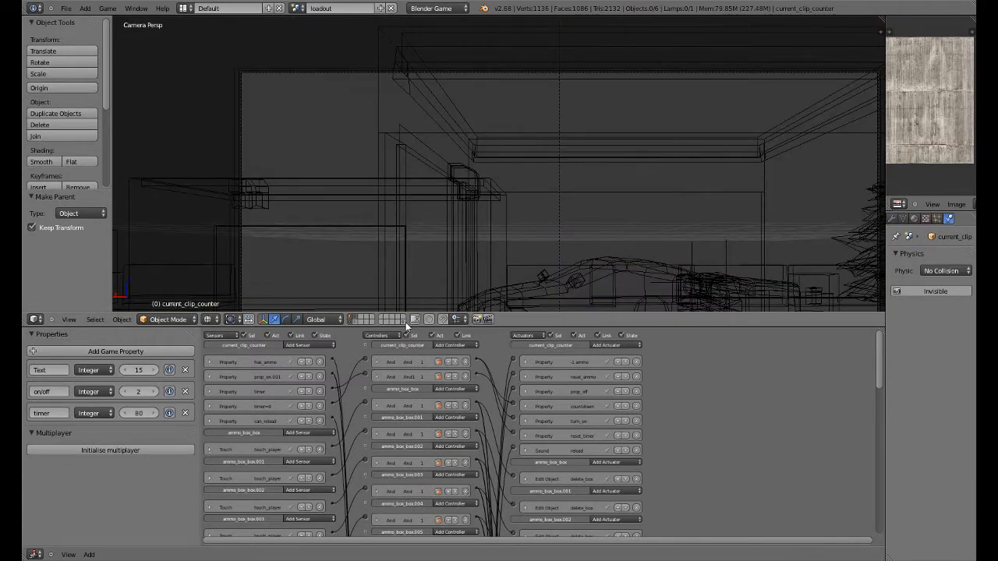
scroll(483, 262, "down", 3)
scroll(484, 257, "up", 3)
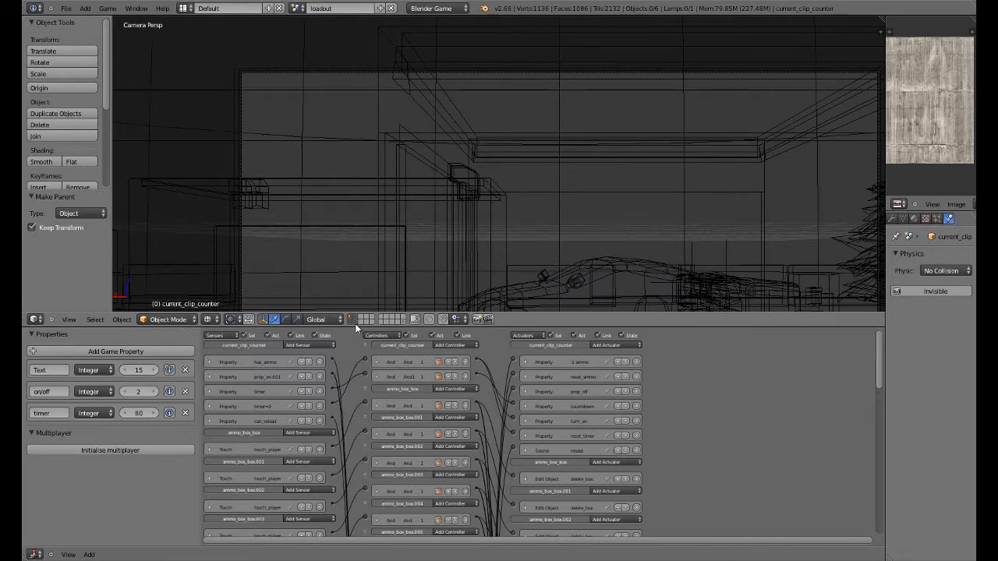
scroll(446, 208, "down", 3)
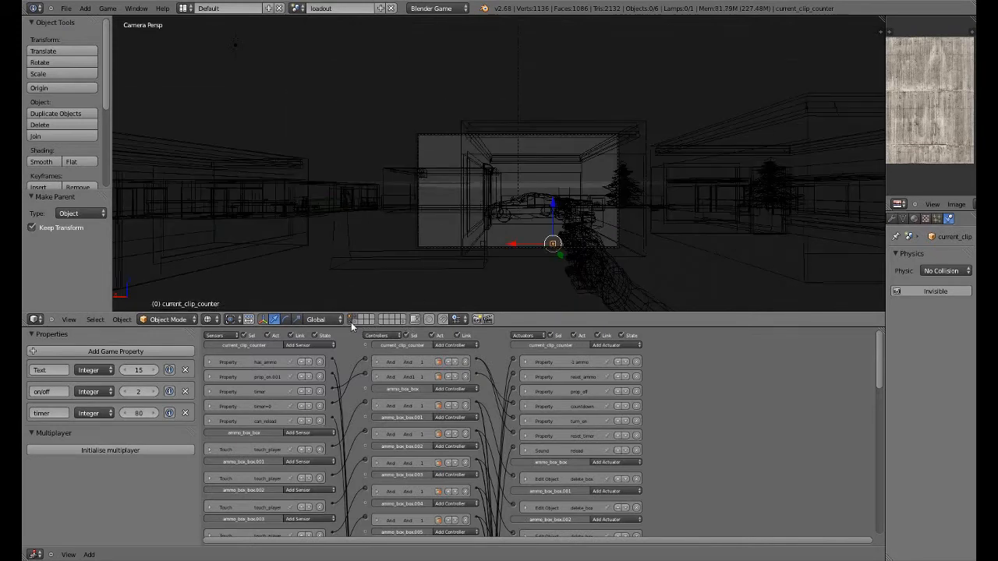
scroll(568, 265, "down", 2)
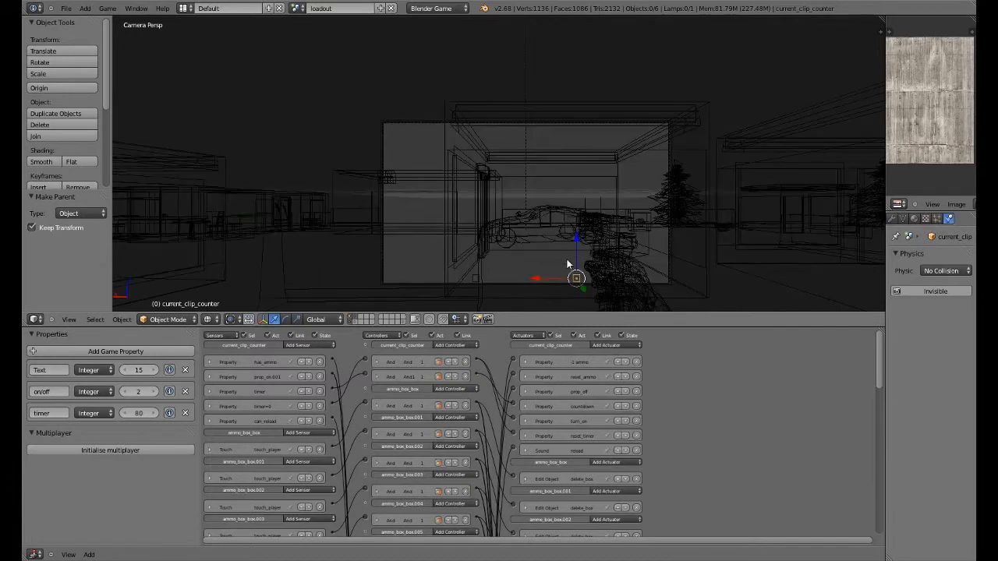
key("alt+z")
scroll(583, 262, "up", 2)
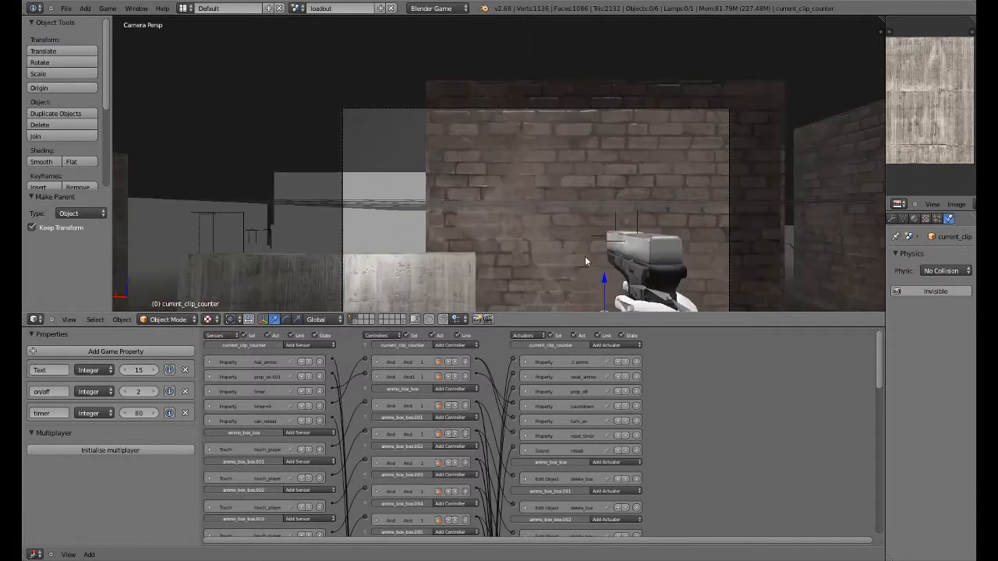
scroll(584, 261, "down", 3)
Select the vinigette plane in front of the camera and hide it.
right_click(638, 219)
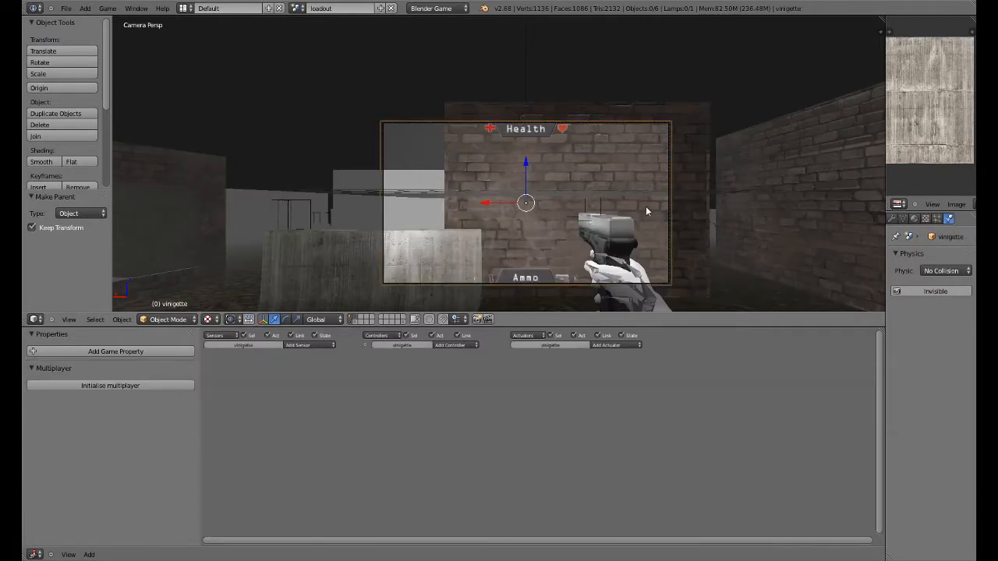
right_click(639, 198)
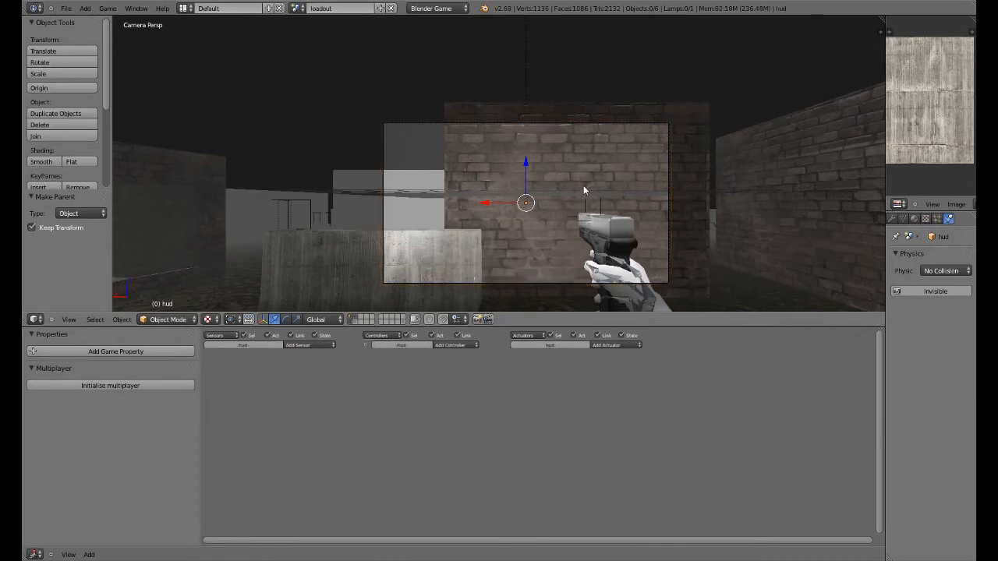
right_click_drag(584, 191, 400, 171)
key("Escape")
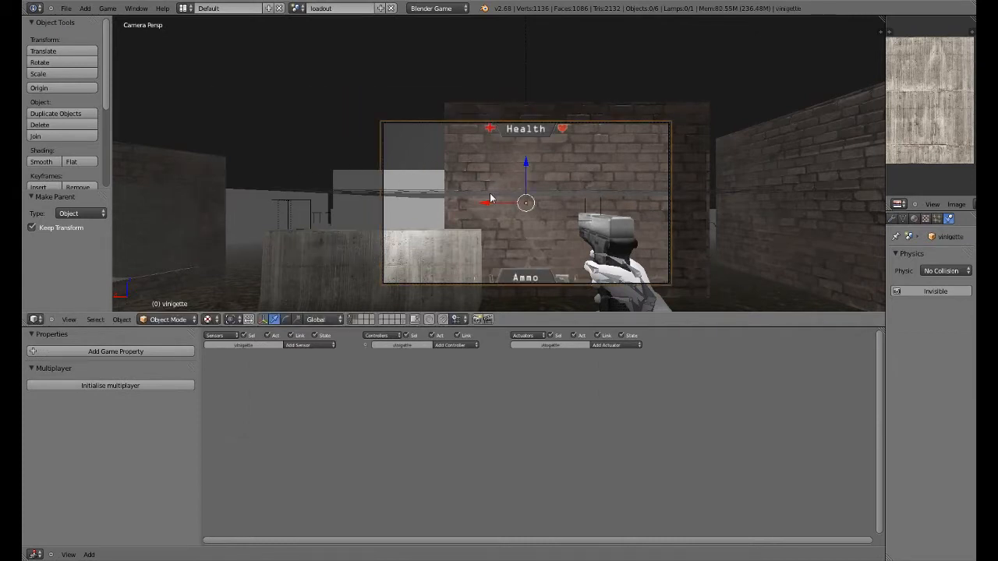
right_click_drag(495, 197, 257, 155)
key("Escape")
key("h")
Duplicate the current clip counter, offset the copy 0.077 in X and 0.092 in Z, and move it another 0.012 and 0.022 beside the Health label.
scroll(537, 225, "up", 3)
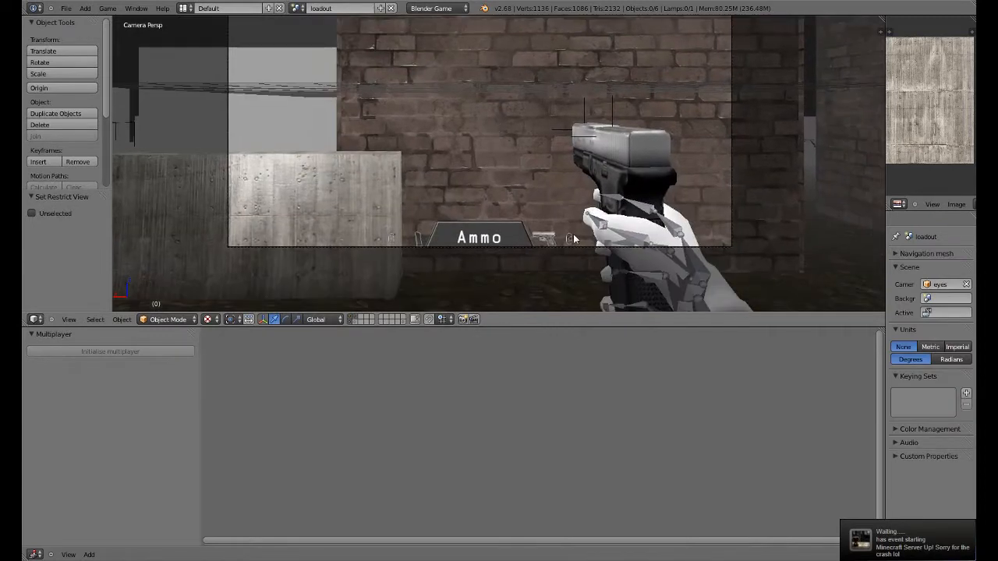
right_click(574, 239)
mouse_move(573, 238)
middle_mouse_down("shift")
mouse_move(708, 318)
mouse_move(723, 408)
middle_mouse_up("shift")
key("g")
left_click(569, 106)
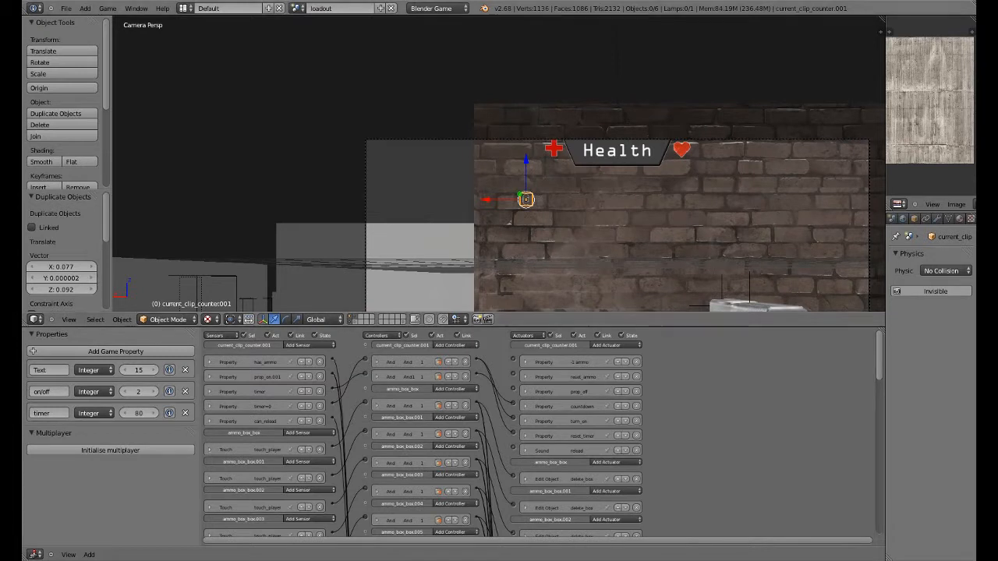
scroll(559, 229, "up", 3)
key("g")
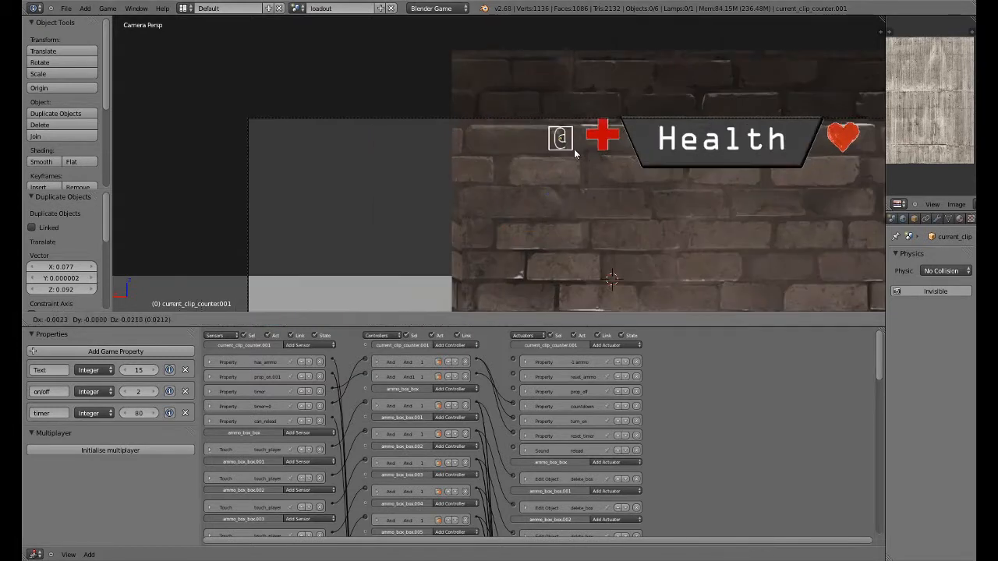
left_click_drag(526, 150, 512, 150)
left_click(512, 149)
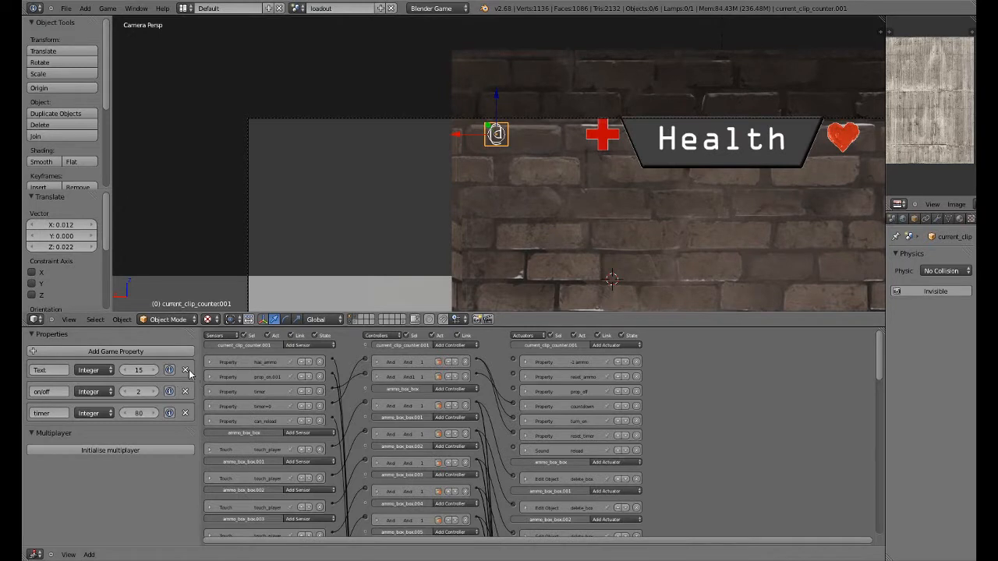
Rename the duplicated counter health-counter.
left_click(914, 218)
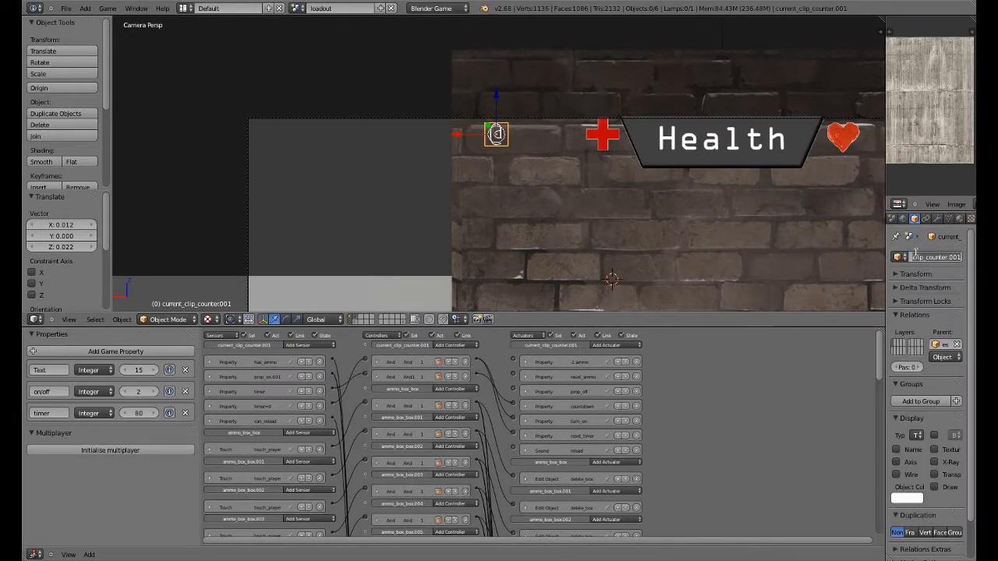
left_click(916, 256)
type("Health_coutner")
key("Return")
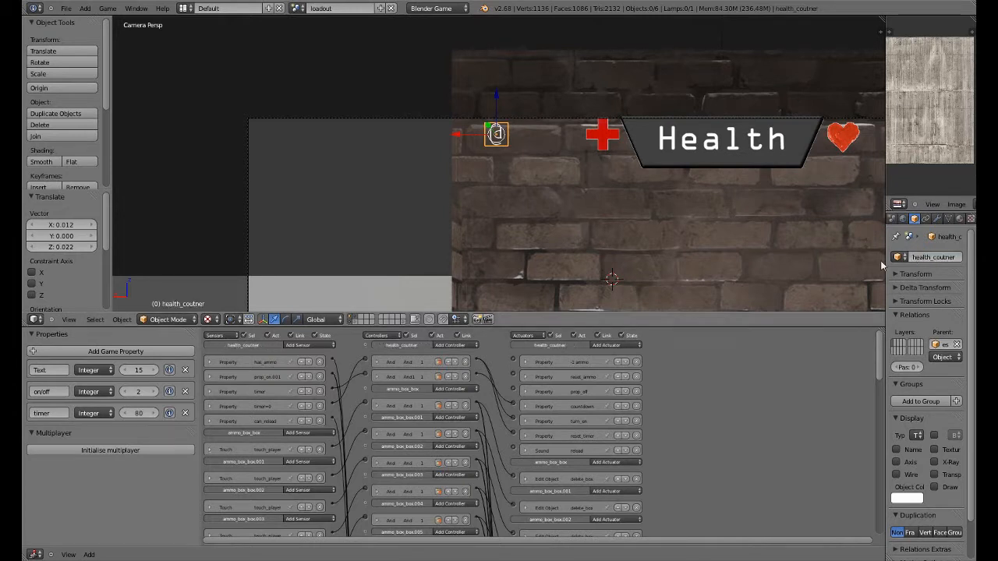
left_click(946, 258)
type("health")
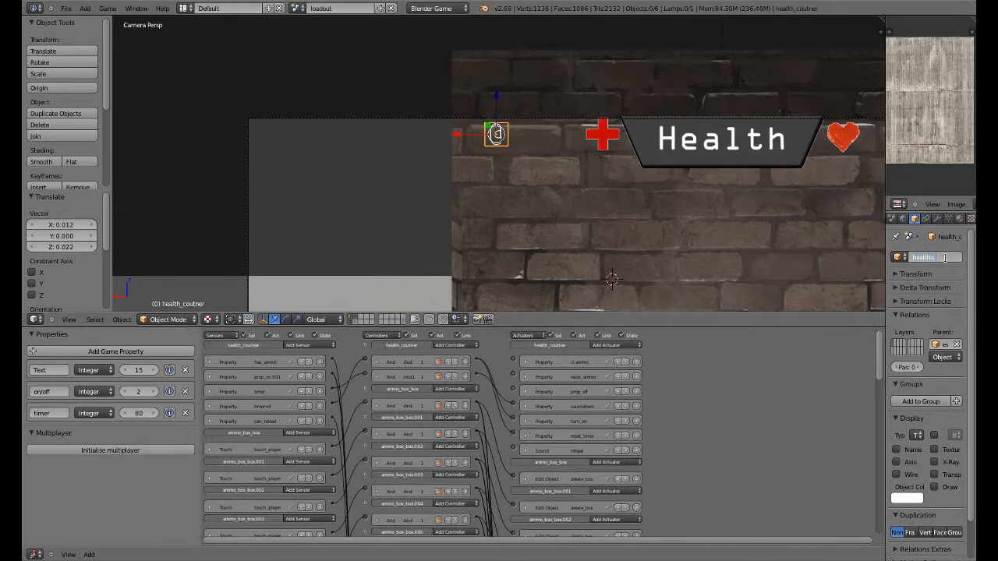
type("-counte")
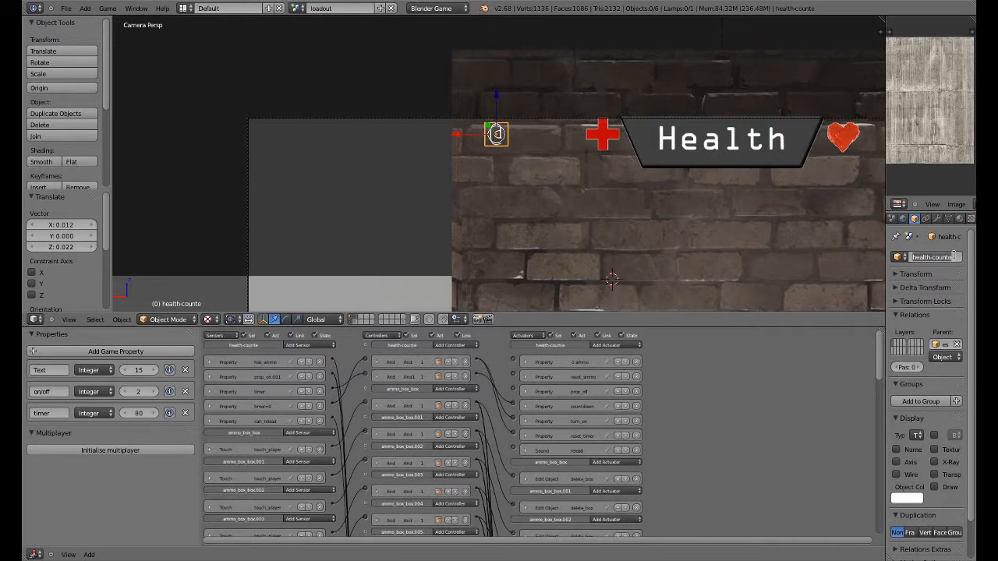
type("r")
key("Return")
key("g")
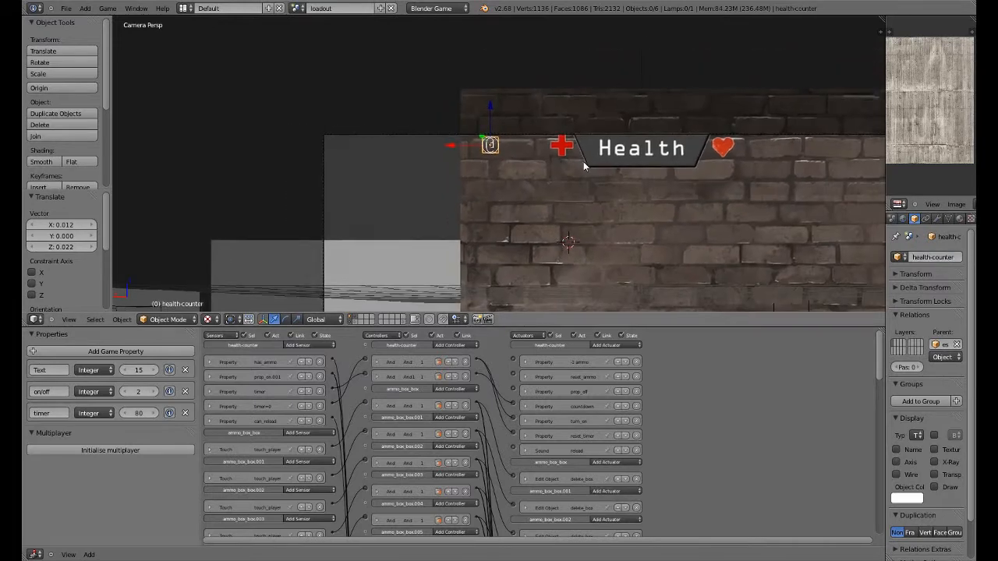
Move the health counter -0.088 in X beside the heart icon and remove all its copied sensors.
left_click(736, 172)
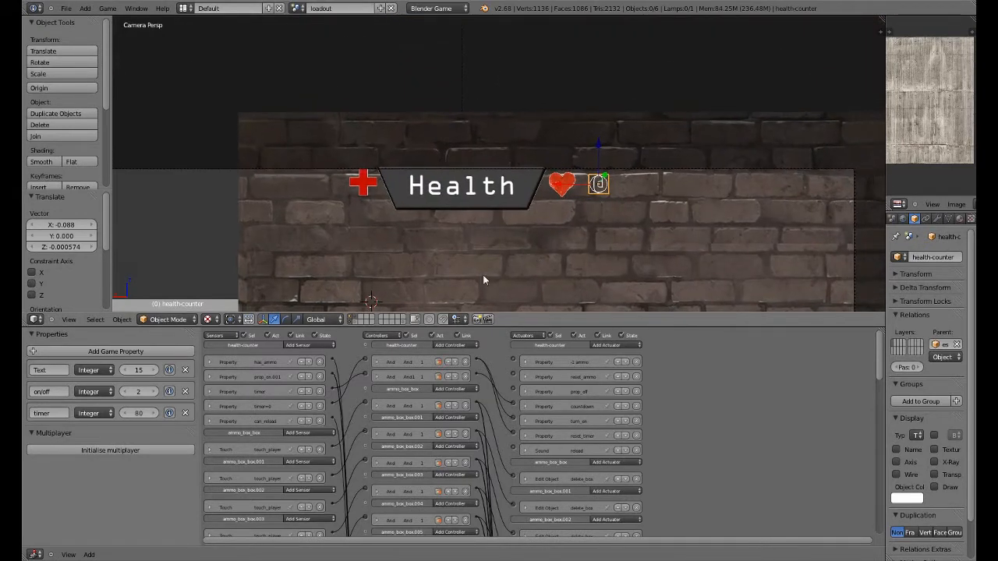
scroll(315, 400, "up", 1)
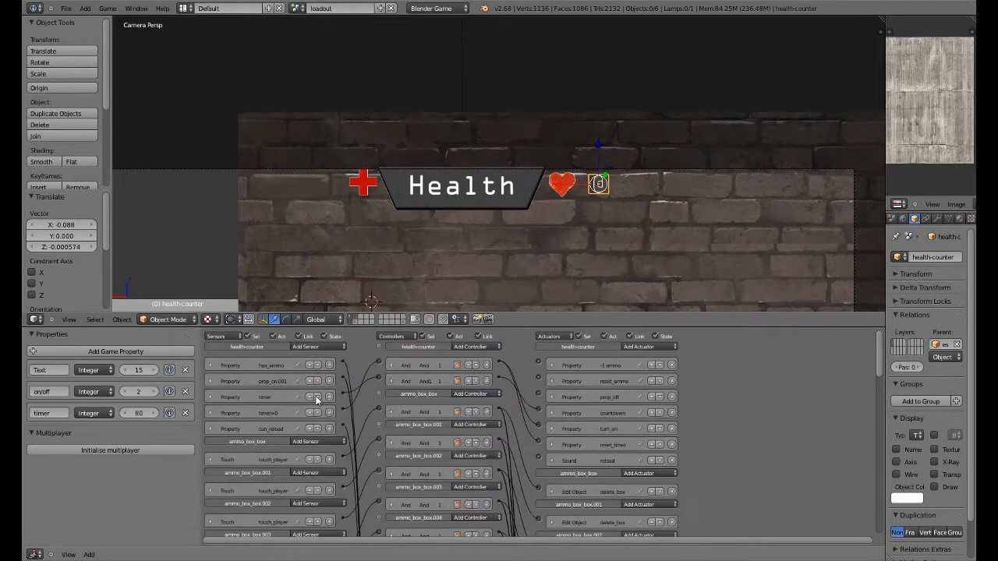
left_click(329, 365)
left_click(329, 365)
left_click(329, 365)
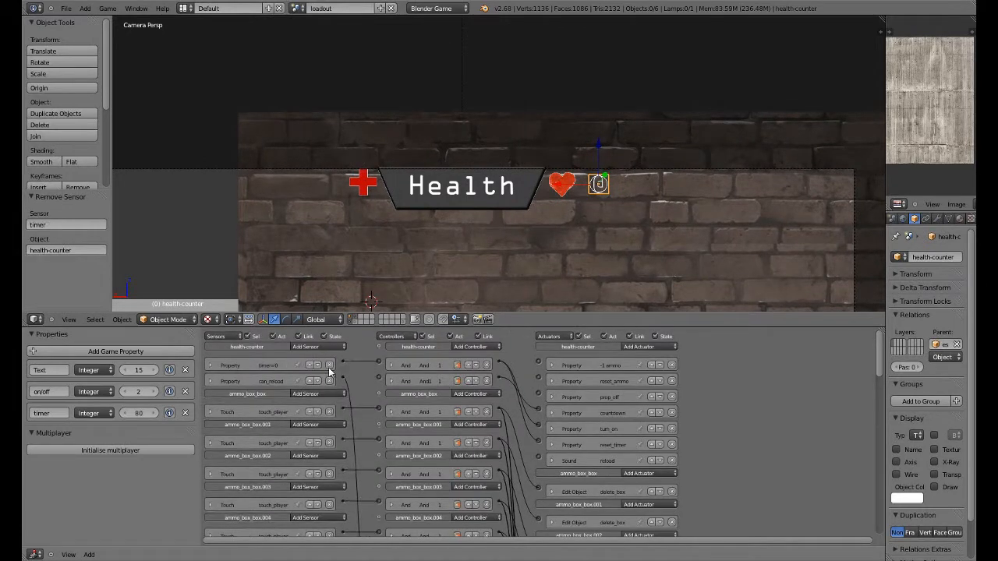
left_click(329, 365)
left_click(329, 365)
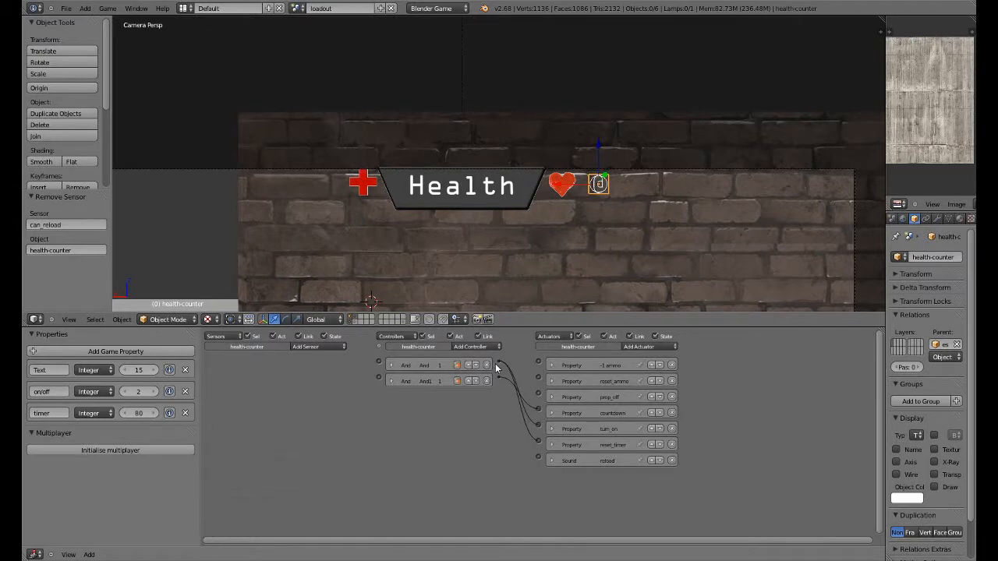
Remove both copied controllers and all seven copied actuators from the health counter.
left_click(486, 364)
left_click(487, 365)
left_click(671, 365)
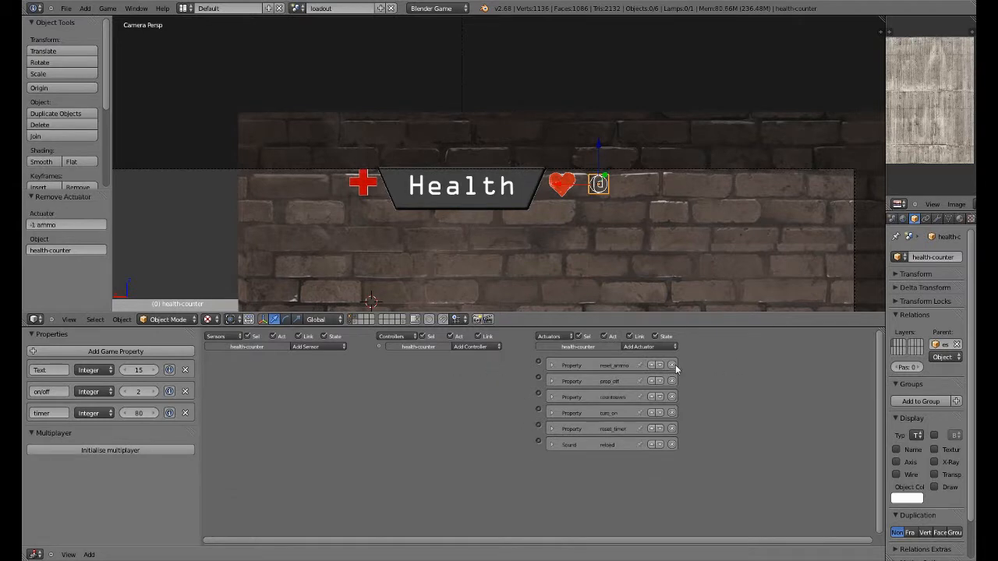
left_click(672, 365)
left_click(672, 365)
left_click(672, 365)
left_click(671, 365)
left_click(671, 365)
left_click(671, 365)
Delete the Text, on/off and timer game properties from the health counter.
left_click(186, 371)
left_click(185, 370)
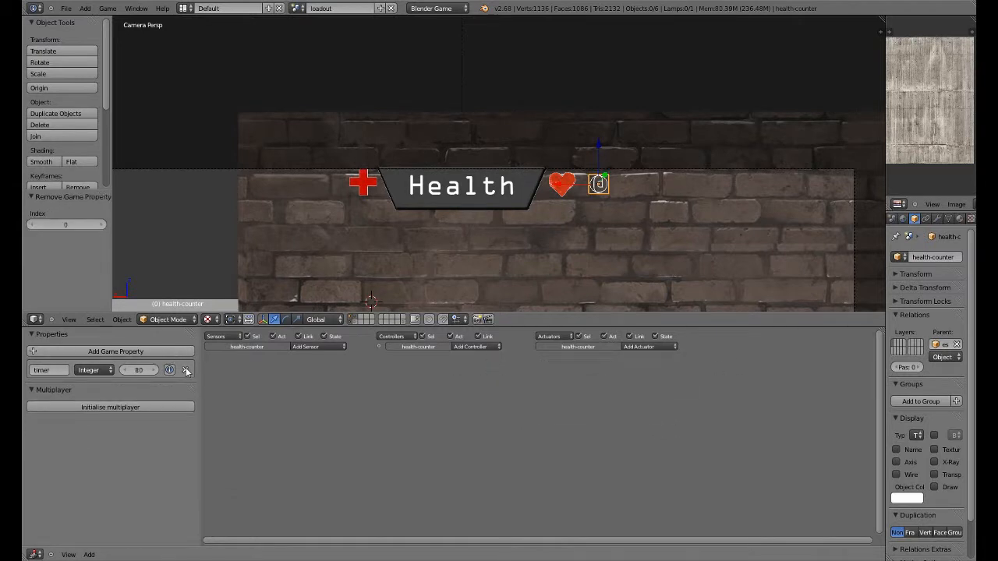
left_click(185, 371)
Run the game from the camera view to check the HUD around the Health label.
key("space")
type("start")
key("Return")
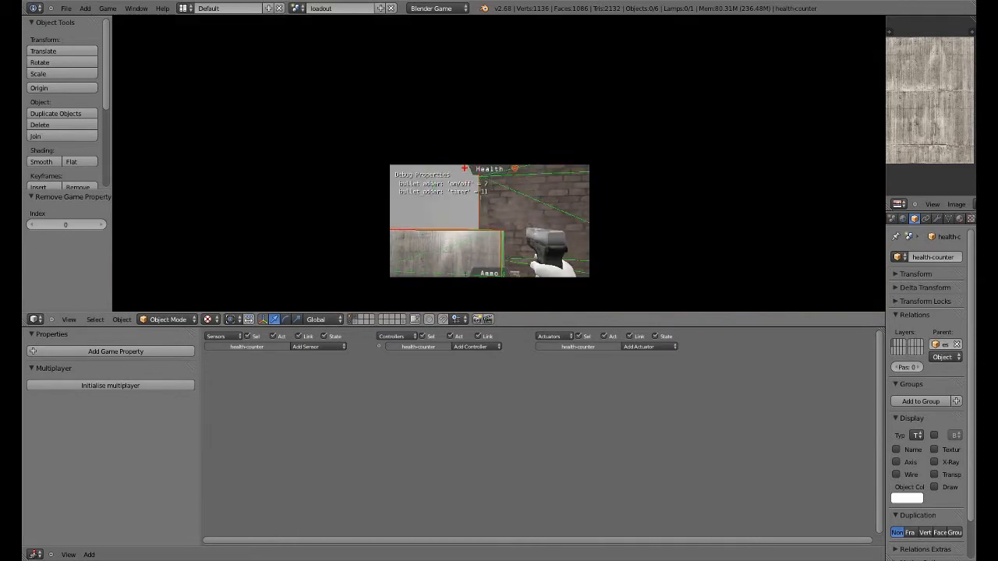
left_click(508, 225)
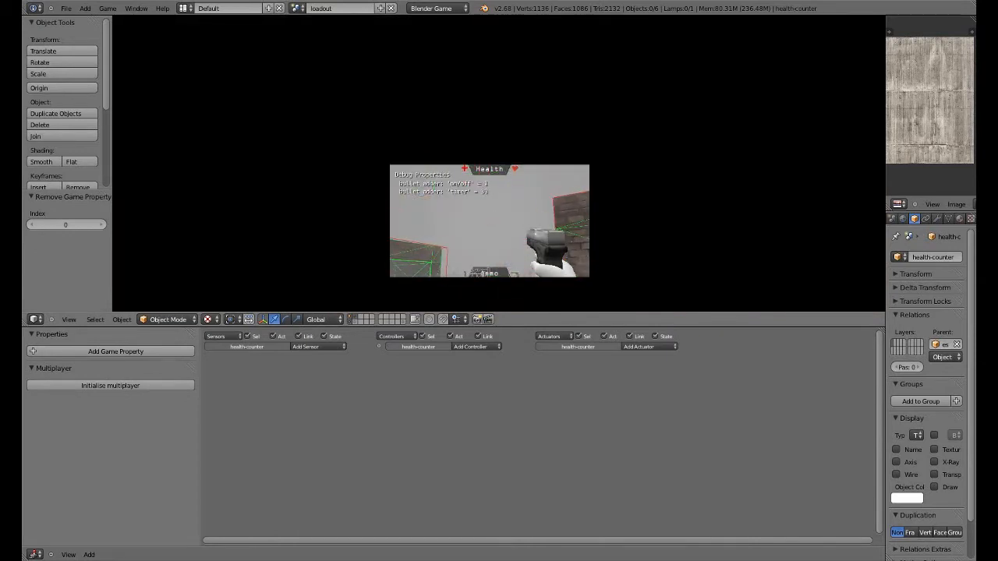
key("Escape")
middle_click_drag(524, 236, 526, 183, "shift")
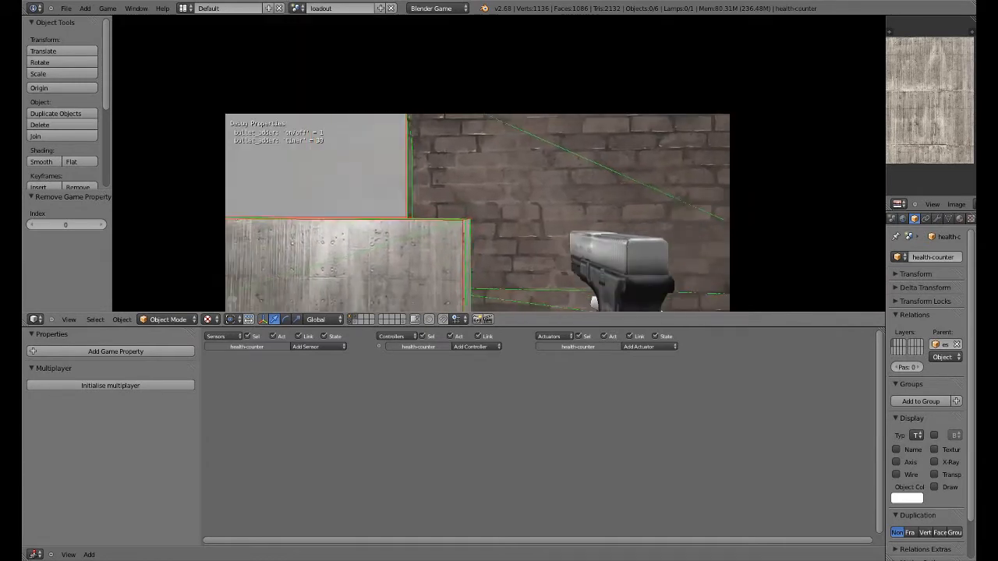
scroll(559, 189, "down", 5)
scroll(560, 189, "up", 5)
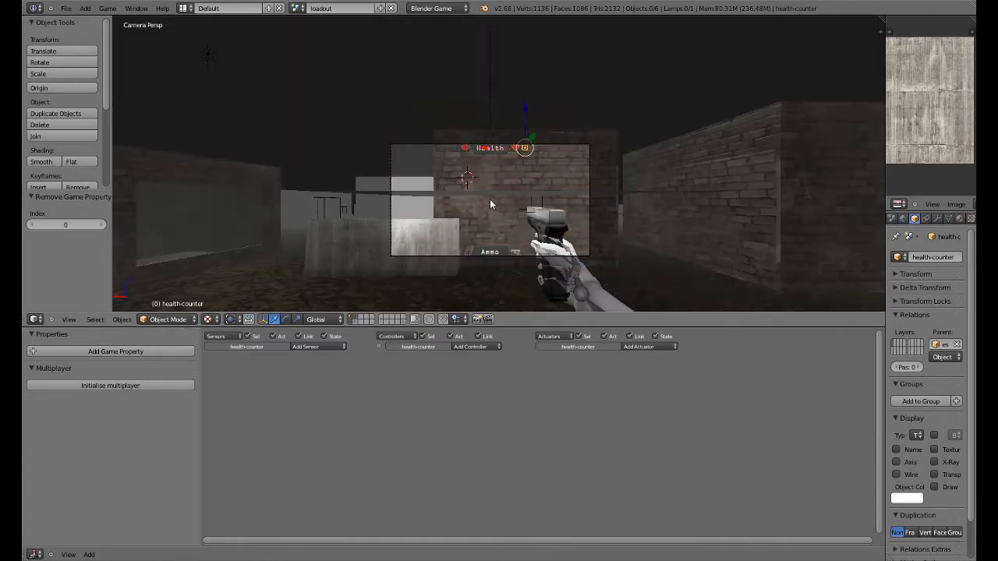
scroll(546, 269, "down", 6)
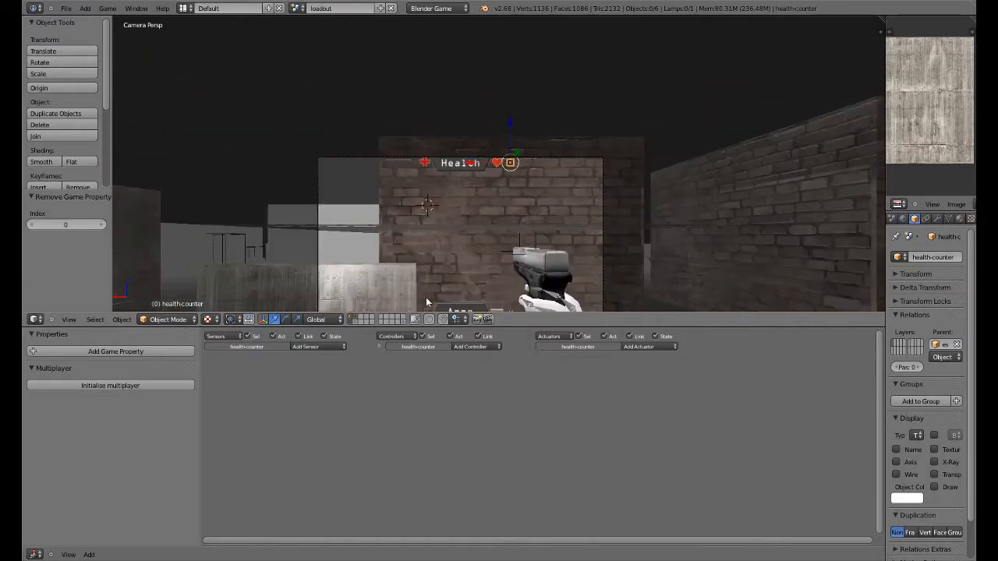
Reselect the health counter and add an Integer game property named Text to it.
right_click(502, 228)
scroll(505, 226, "up", 5)
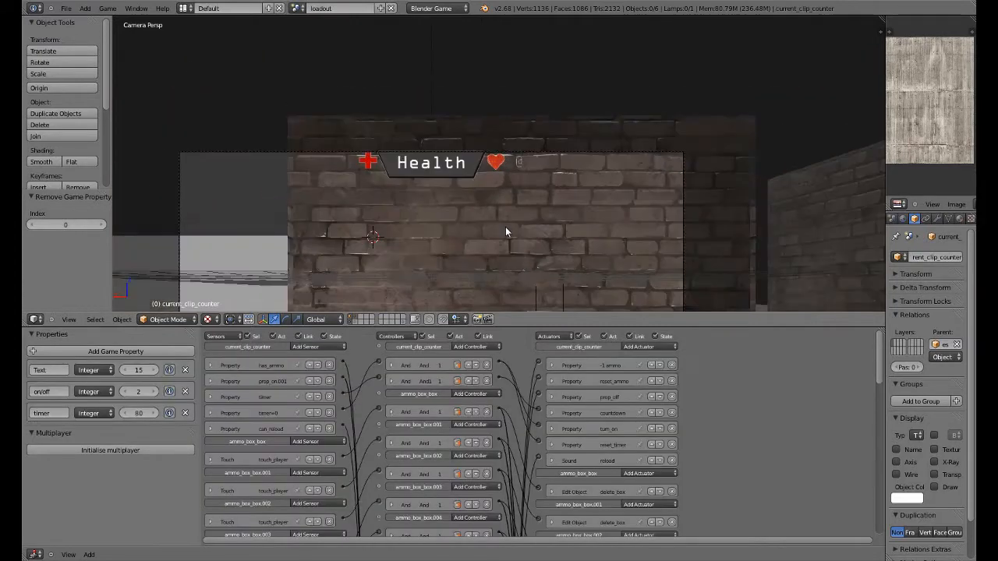
right_click(516, 221)
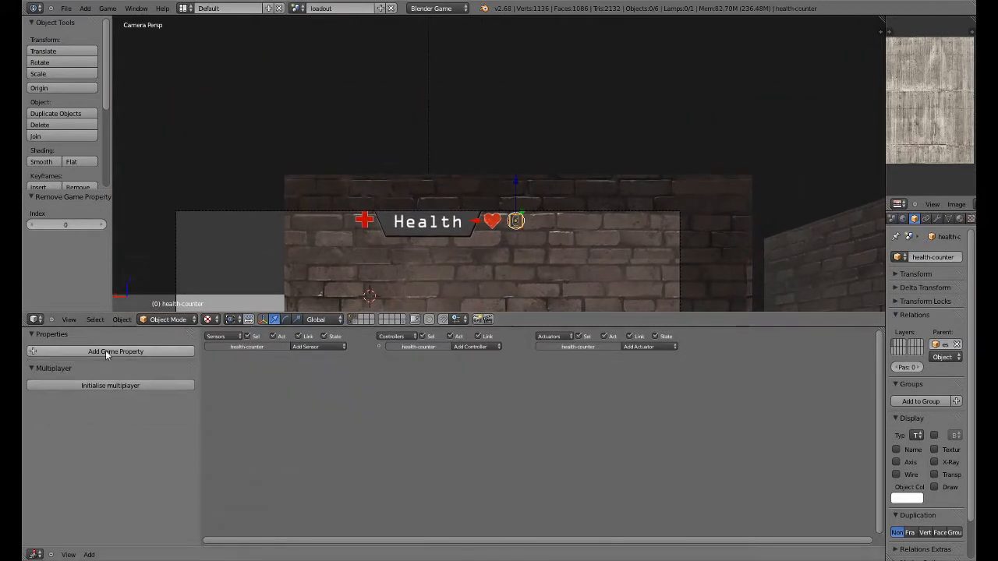
left_click(95, 351)
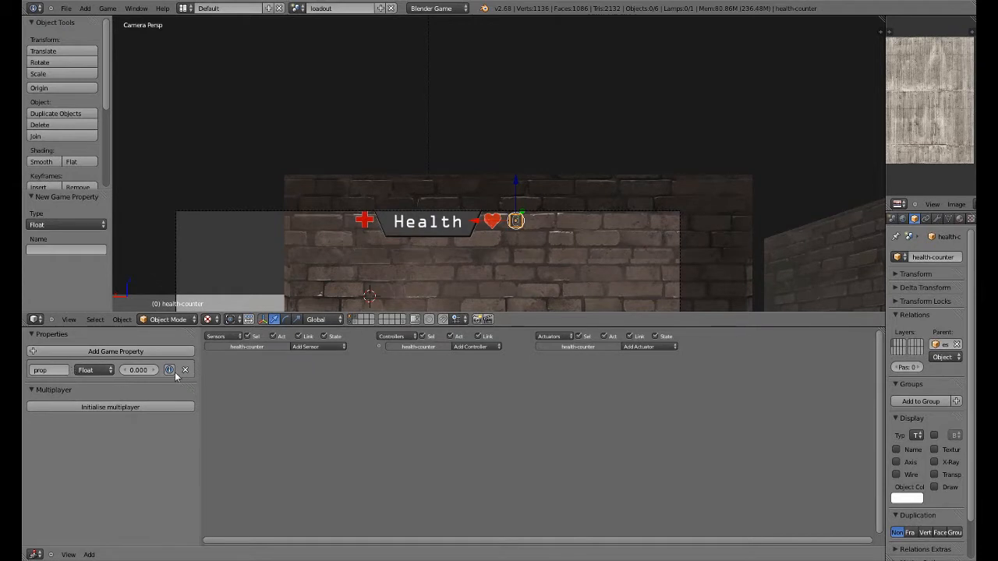
left_click(47, 370)
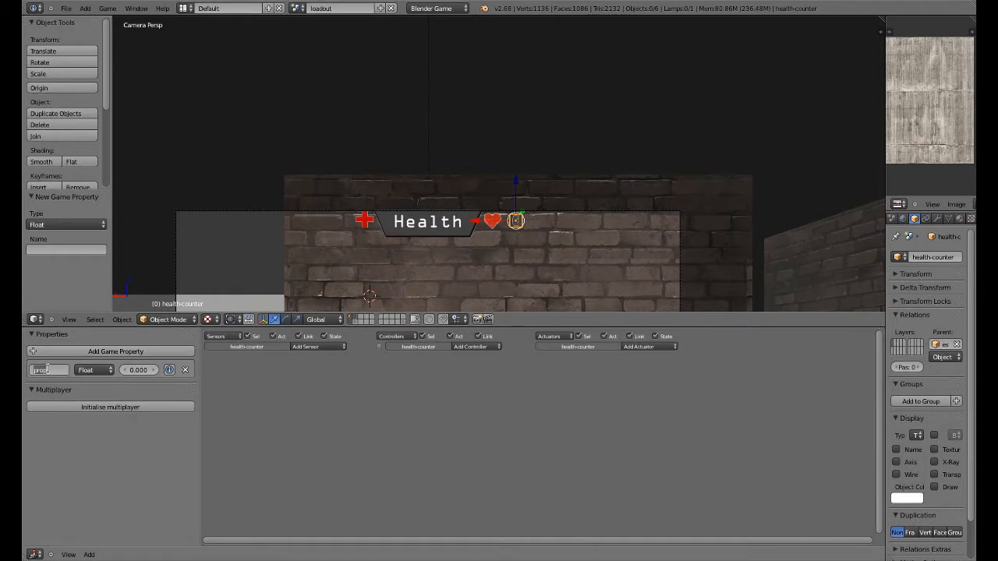
type("Text")
key("Return")
left_click(93, 370)
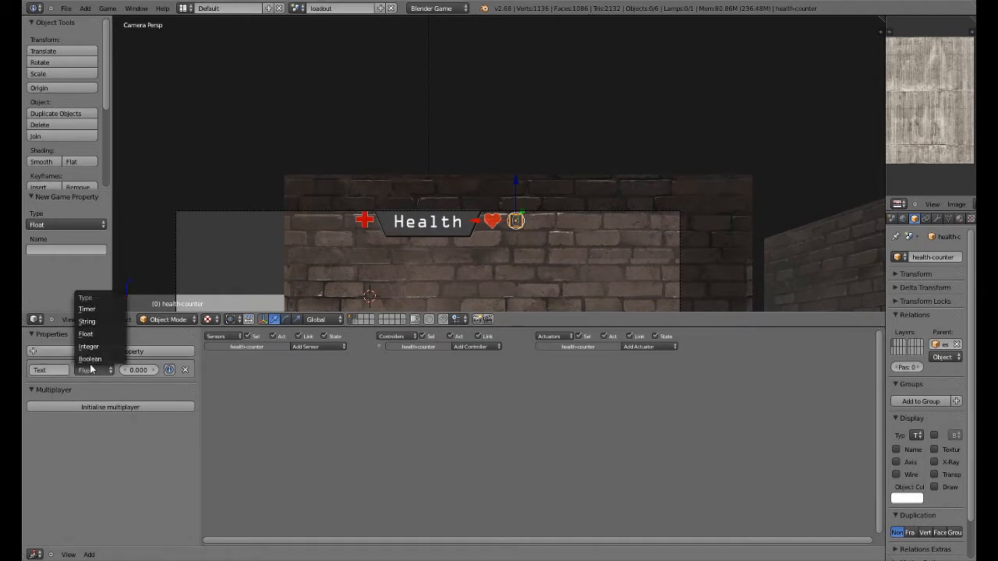
left_click(96, 348)
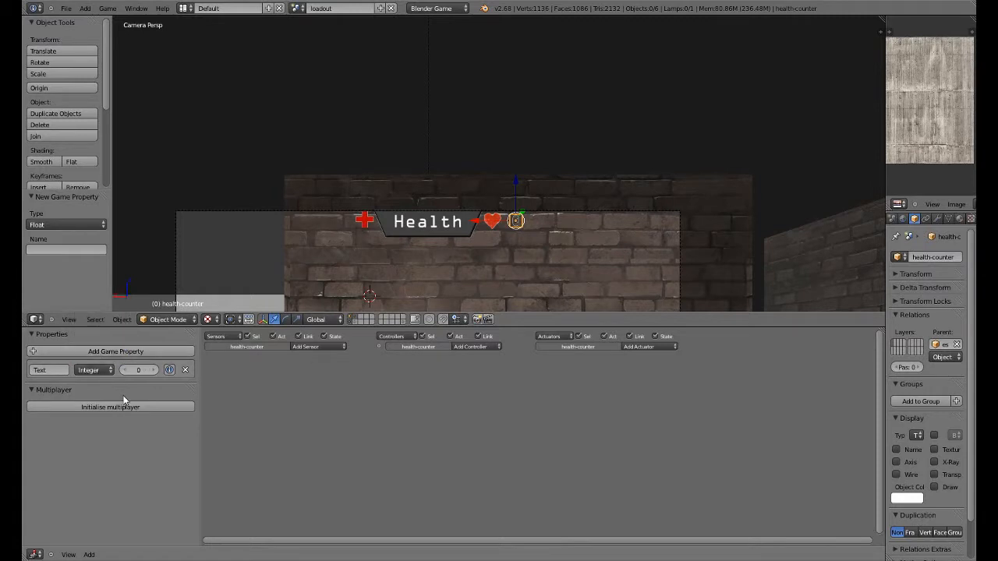
Set the Text property to 1 and test the health counter in the game with the 3D view enlarged.
left_click(156, 371)
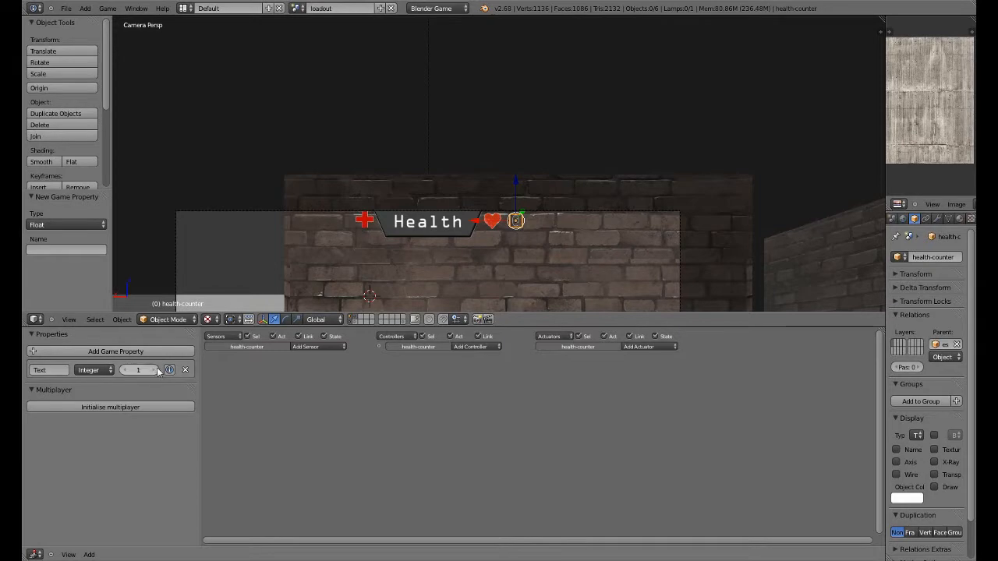
key("p")
key("Escape")
key("ctrl+Up")
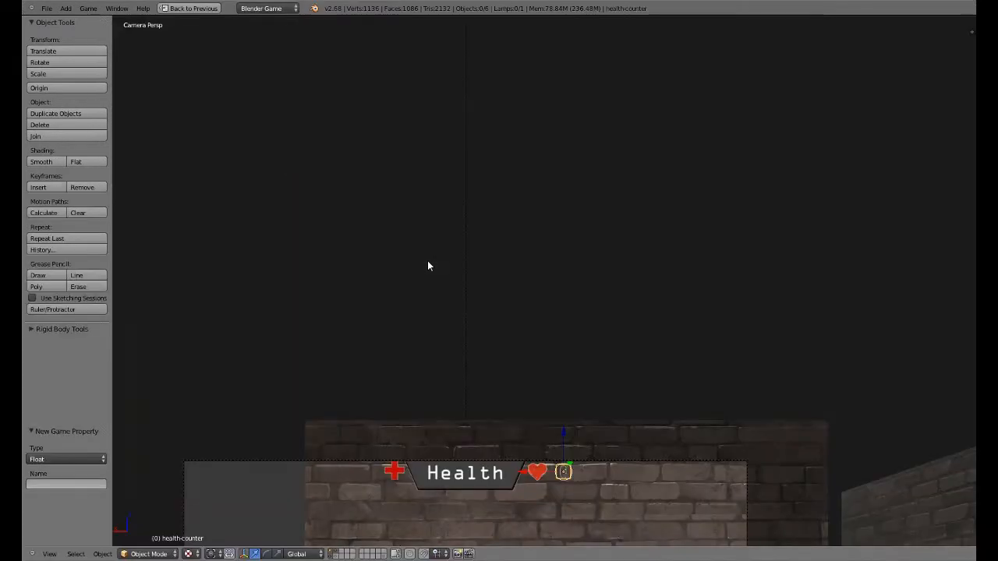
key("p")
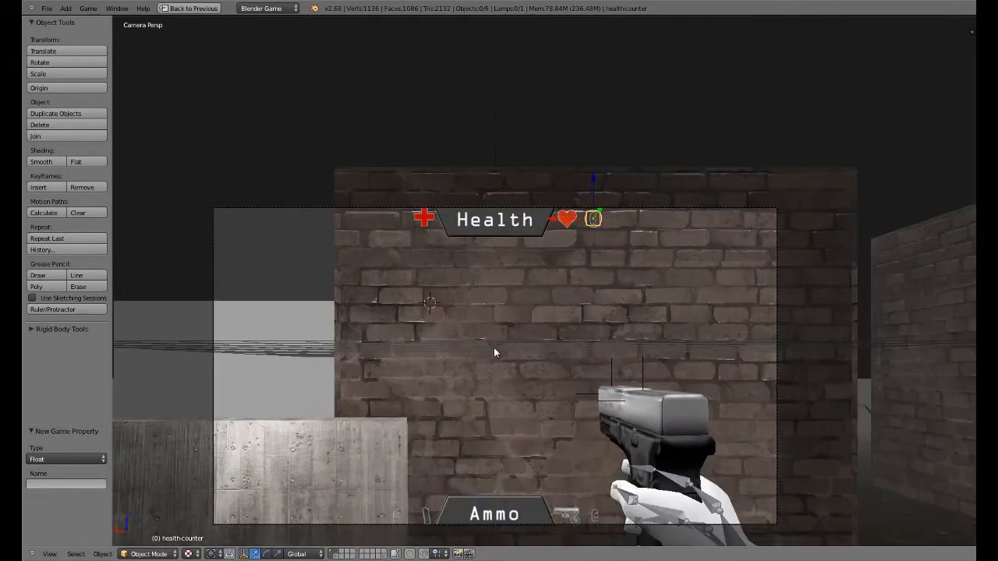
key("p")
key("Escape")
key("t")
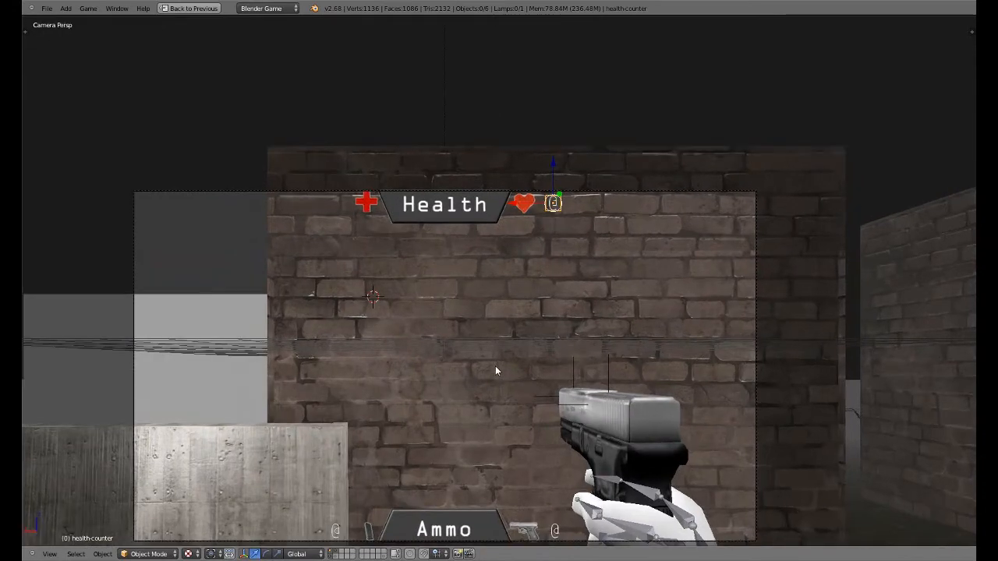
Restore the normal screen layout and set the health counter's Text property to 100.
key("ctrl+Down")
scroll(283, 269, "down", 1)
middle_click_drag(282, 269, 291, 228, "shift")
left_click(141, 370)
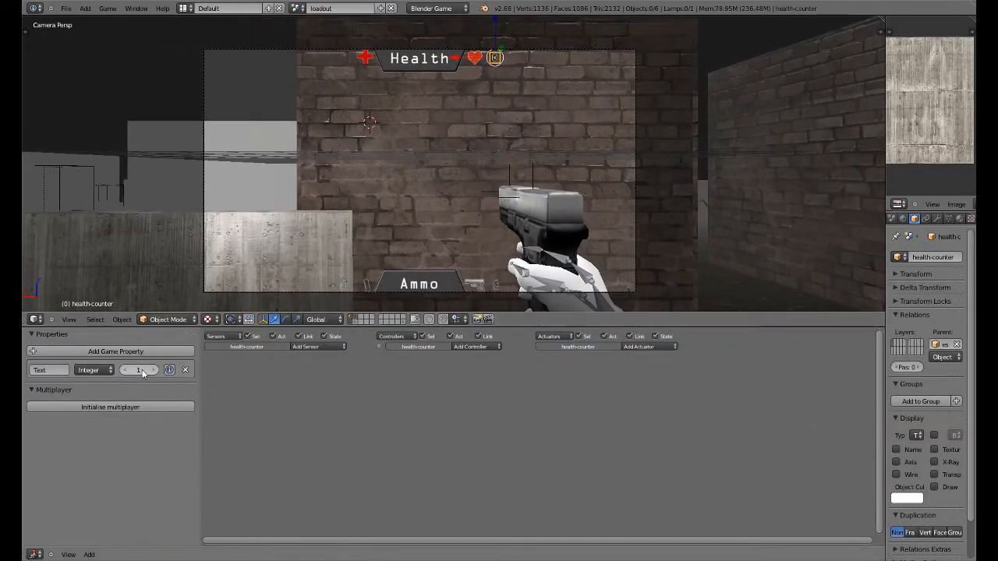
type("100")
key("Return")
left_click(318, 346)
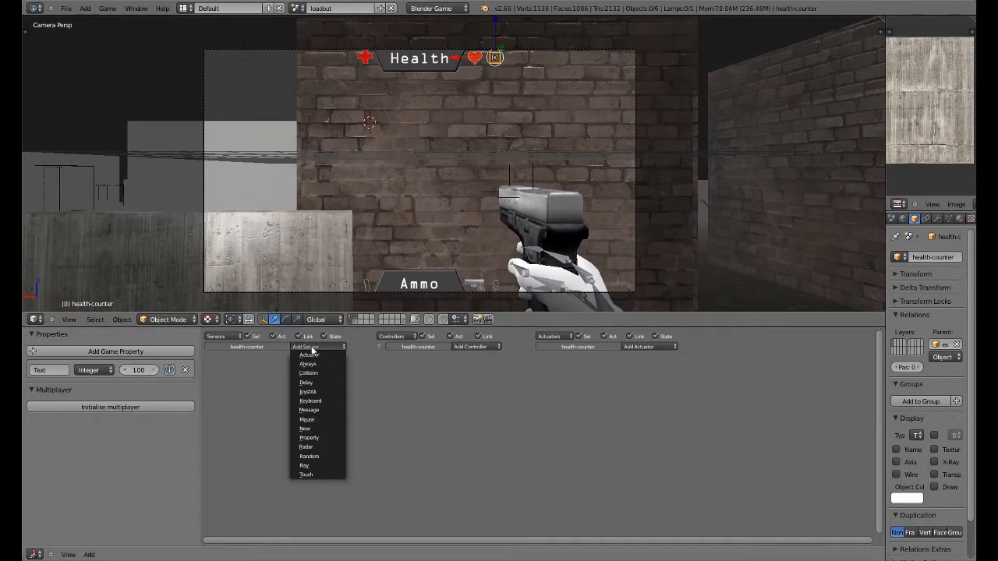
left_click(314, 474)
left_click(275, 392)
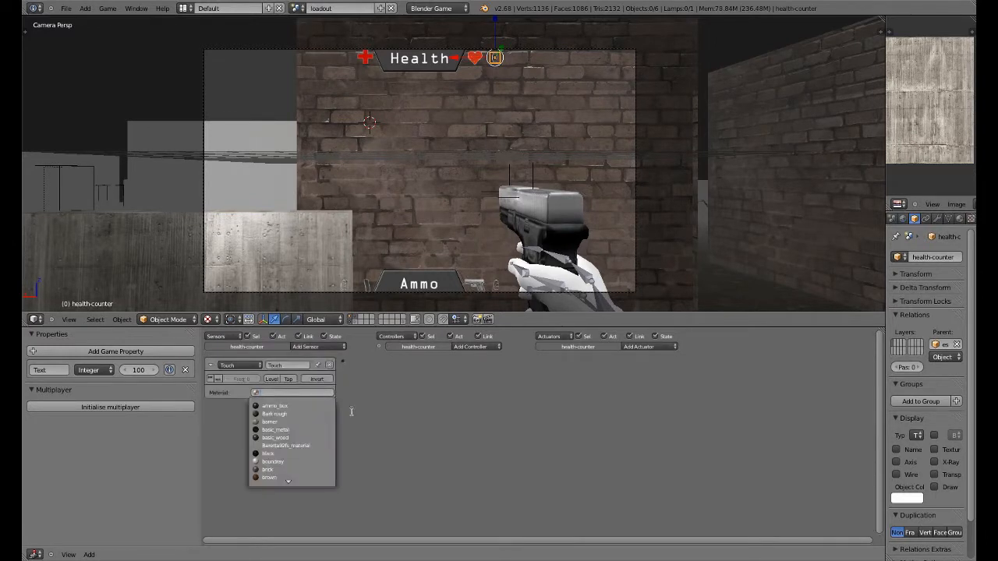
left_click(329, 365)
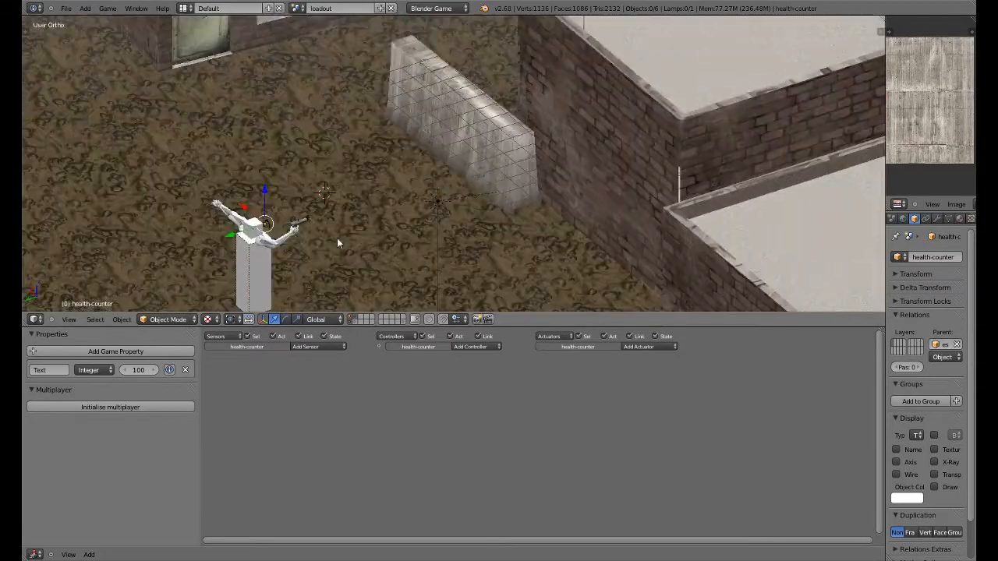
Select the player's character_box and save the file over loadout.blend.
right_click(257, 269)
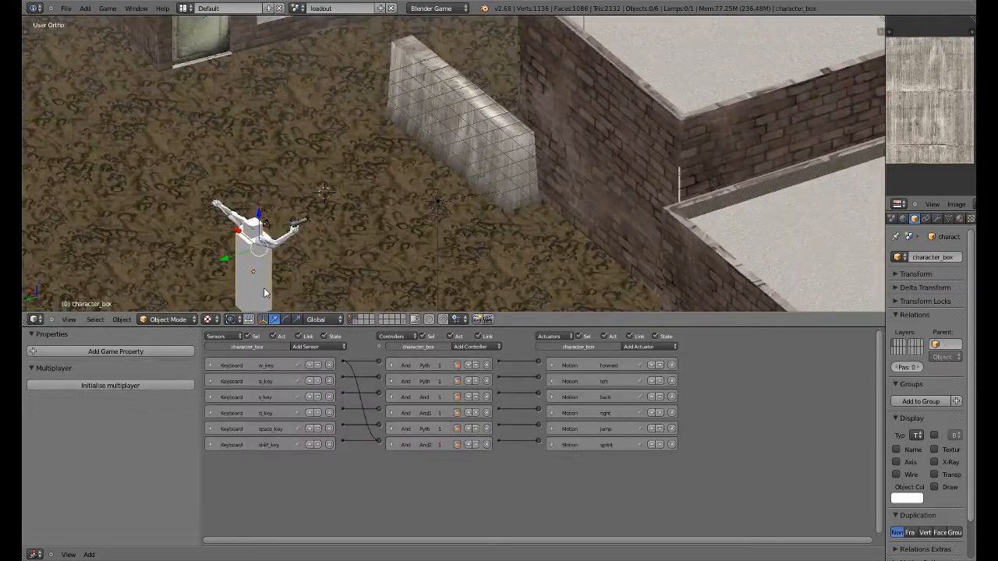
scroll(264, 292, "up", 8)
key("ctrl+s")
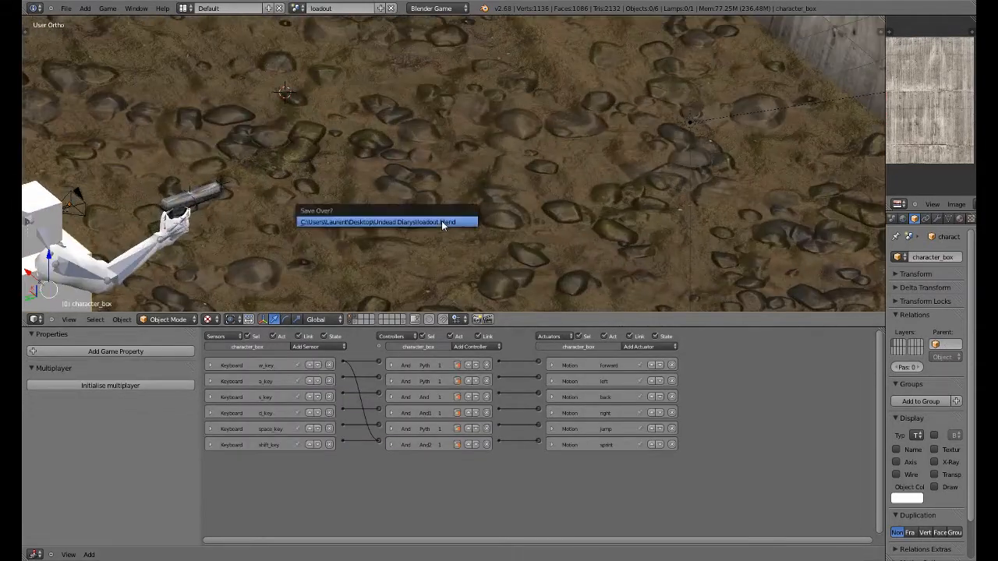
left_click(441, 222)
Examine the character_box and arms in wireframe and textured shading, saving over loadout.blend.
scroll(302, 247, "down", 2)
middle_click_drag(302, 247, 470, 237)
key("z")
scroll(368, 256, "up", 1)
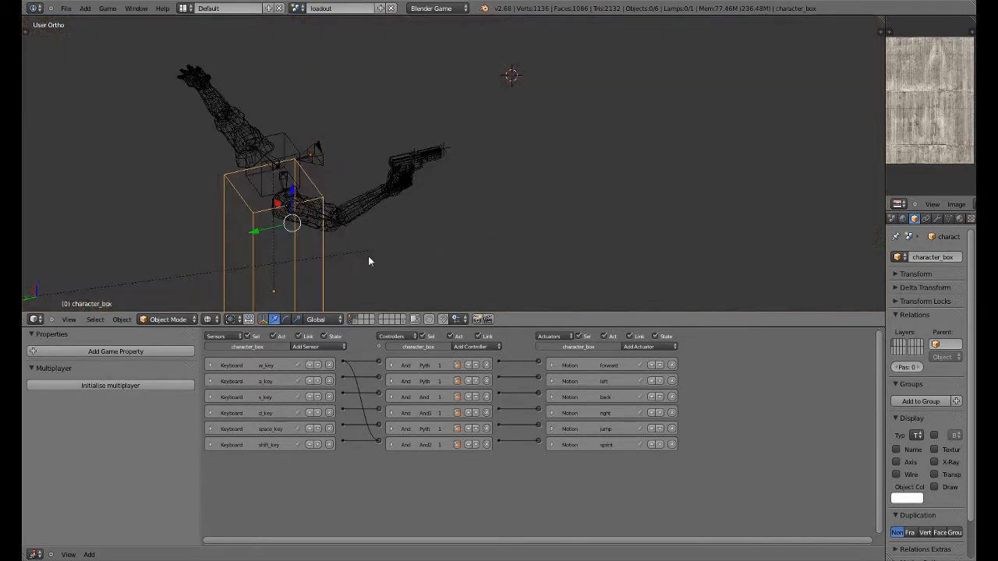
key("ctrl+s")
left_click(368, 260)
key("z")
key("alt+z")
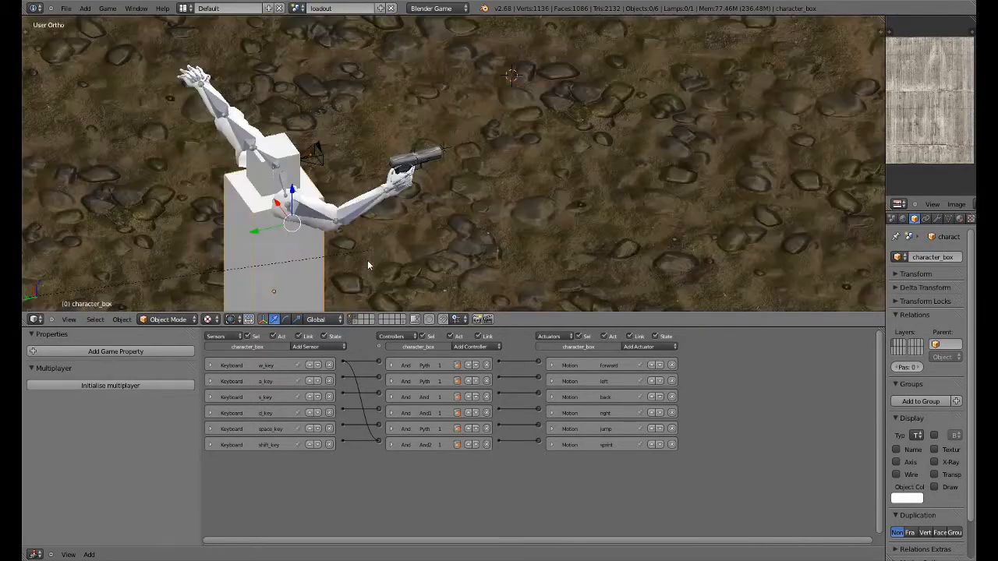
key("ctrl+s")
left_click(367, 260)
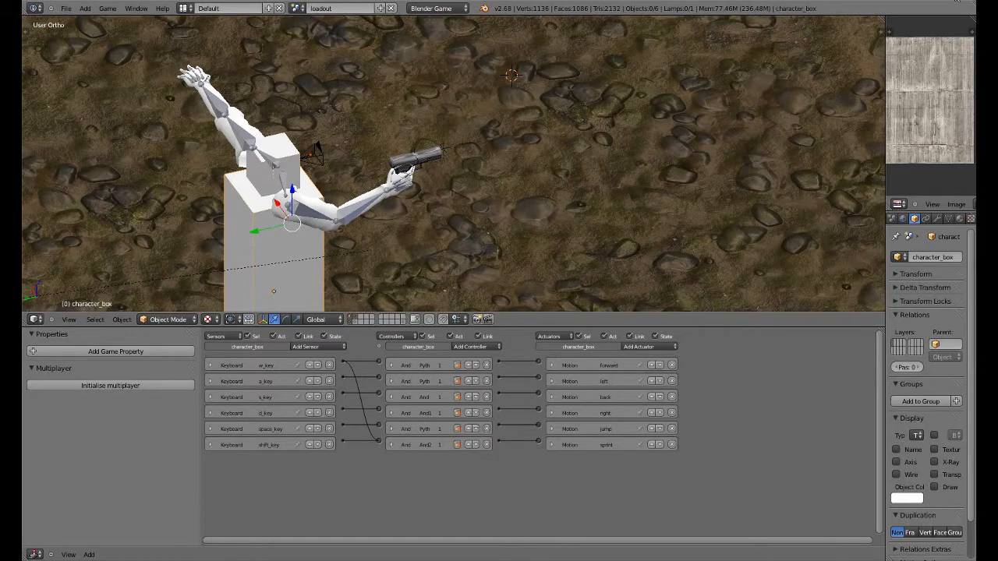
Examine the head box and camera above the character_box up close in wireframe, saving loadout.blend again.
middle_click_drag(818, 187, 687, 142, "shift")
key("ctrl+s")
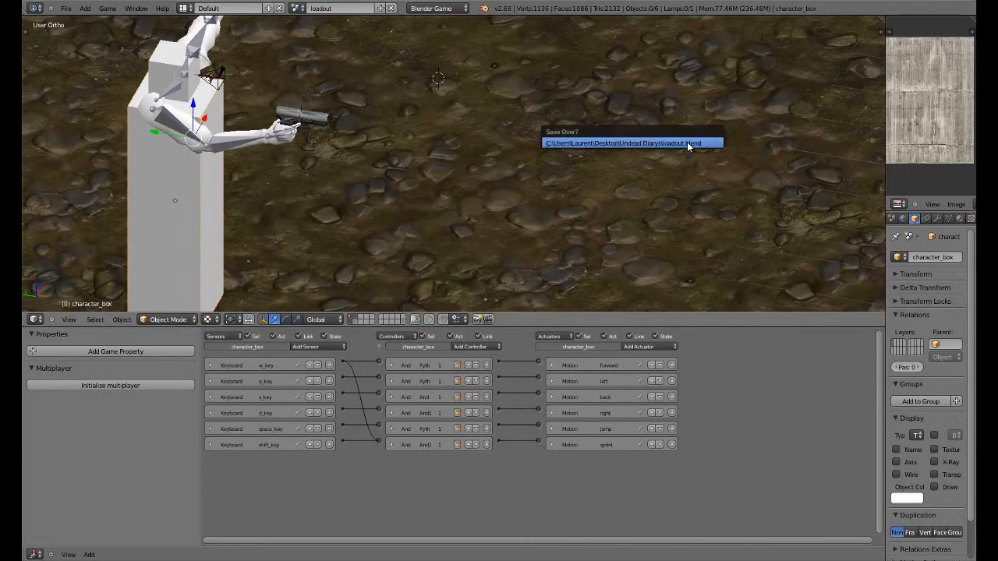
left_click(686, 142)
scroll(359, 152, "up", 2)
middle_click_drag(366, 155, 412, 194)
key("z")
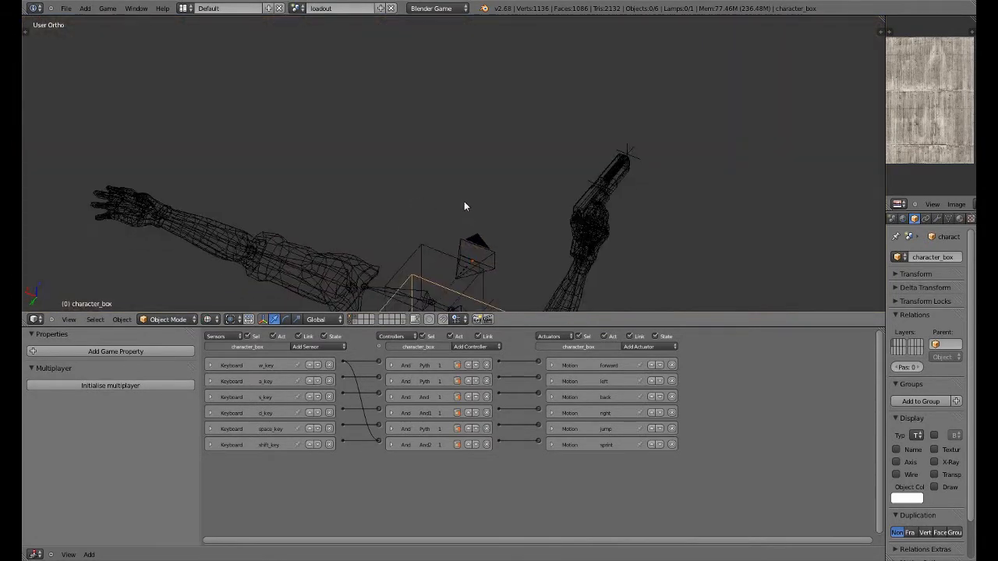
scroll(441, 107, "up", 3)
scroll(485, 113, "up", 2)
key("ctrl+s")
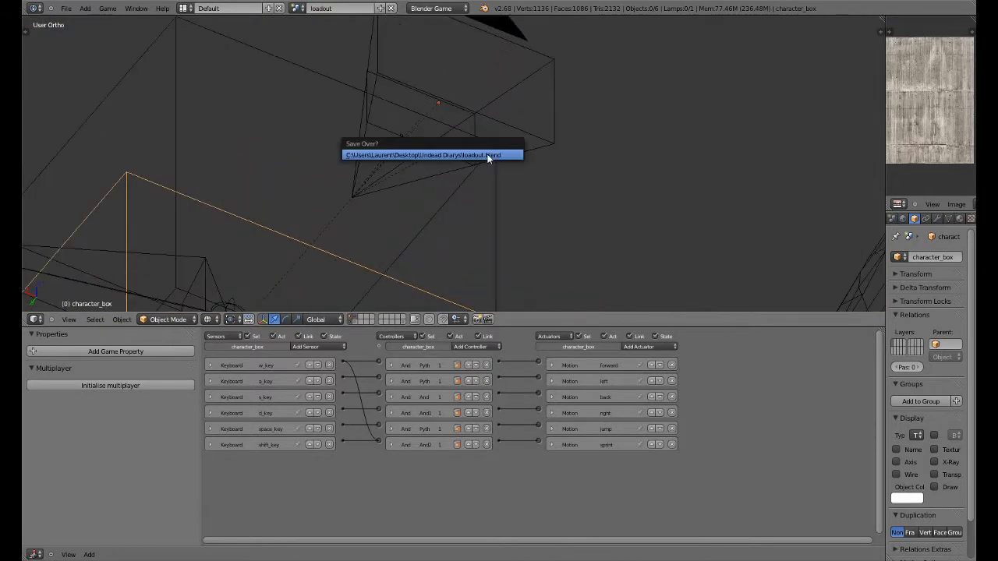
left_click(488, 156)
scroll(499, 176, "down", 5)
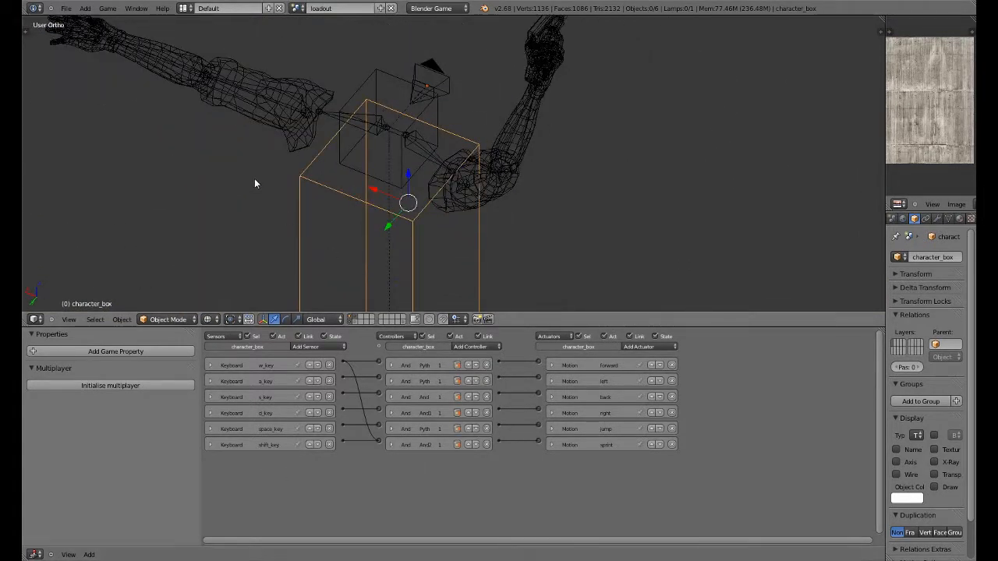
left_click(69, 554)
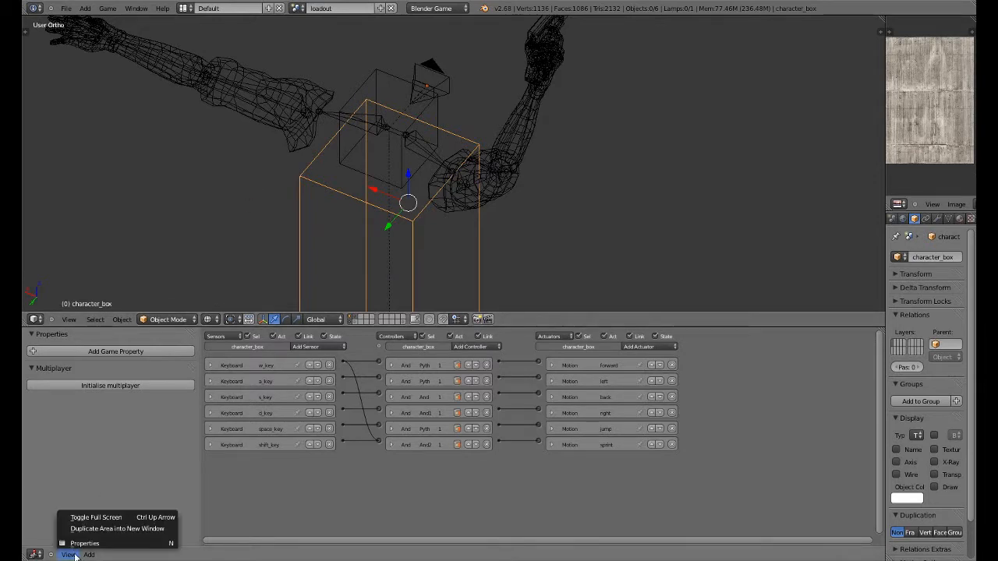
left_click(66, 543)
left_click(69, 554)
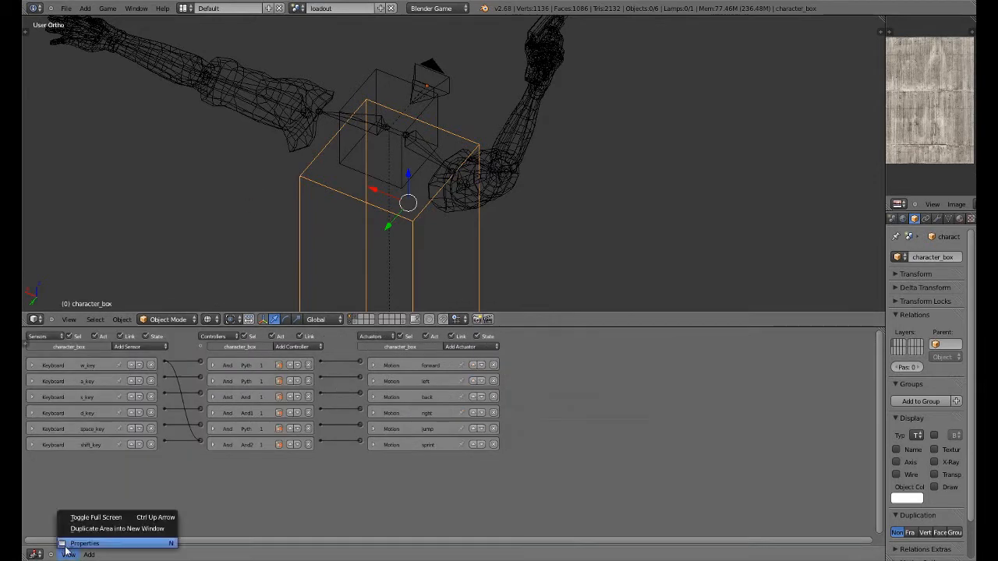
left_click(70, 544)
left_click(69, 555)
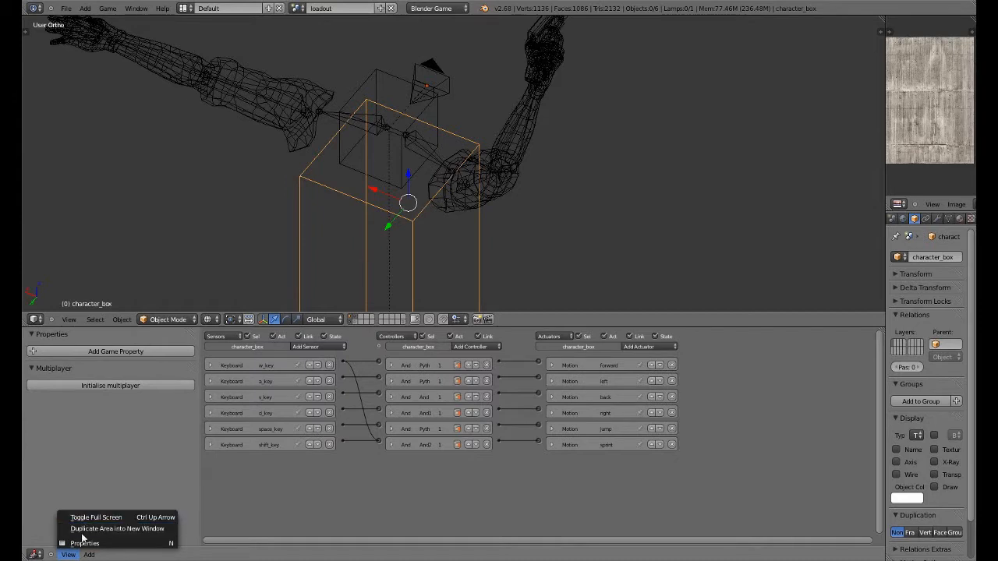
left_click(89, 555)
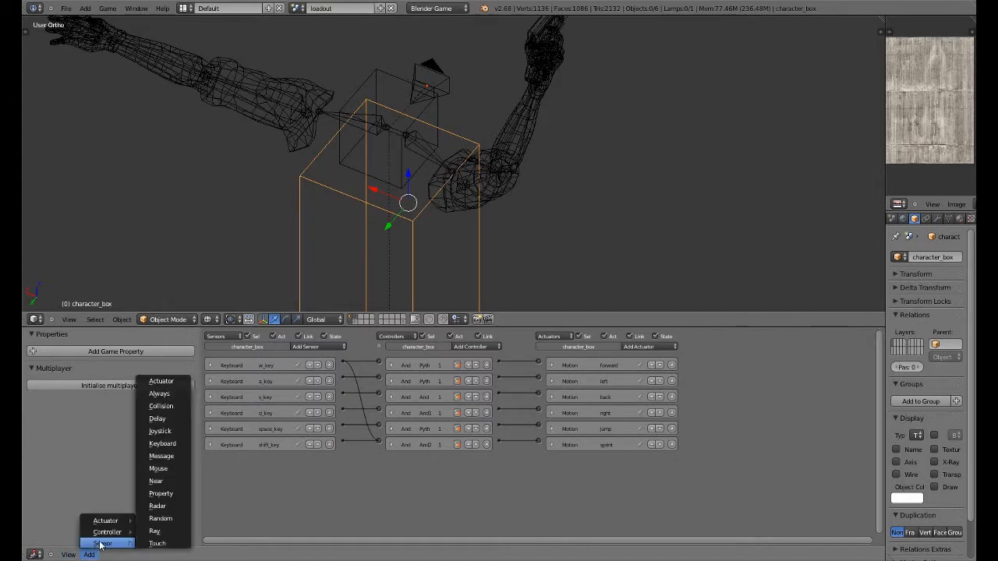
Add a Touch sensor to the character_box with zombie_arm_box as its material, and collapse the sensor.
middle_click_drag(316, 129, 412, 256)
scroll(345, 258, "up", 2)
scroll(340, 242, "down", 5)
scroll(412, 256, "up", 5)
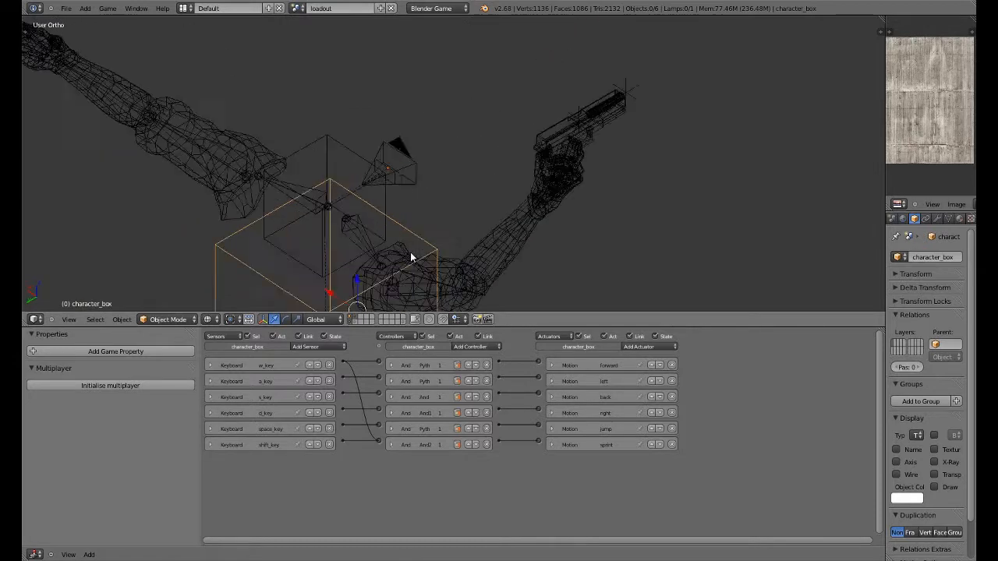
left_click(312, 347)
left_click(304, 475)
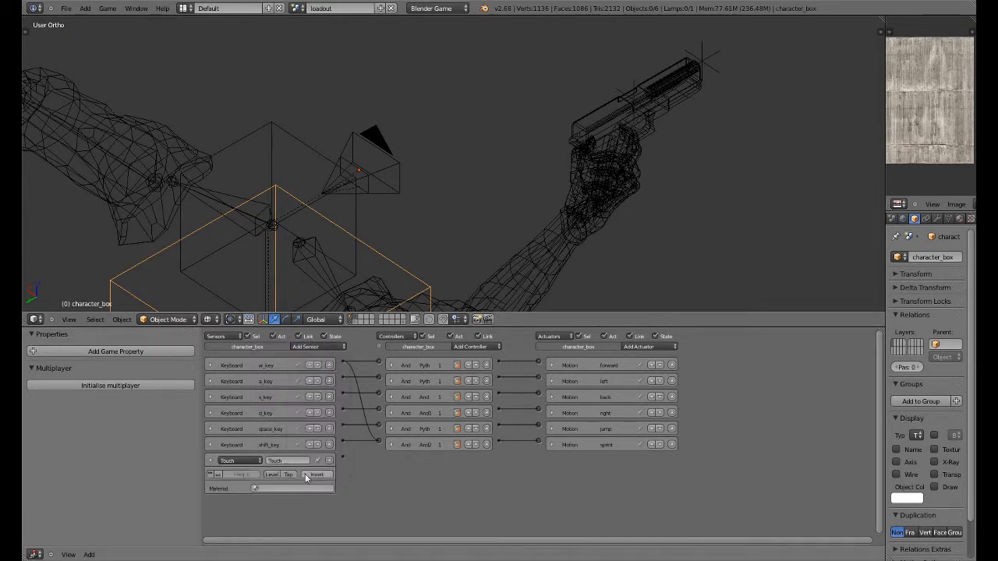
left_click(281, 490)
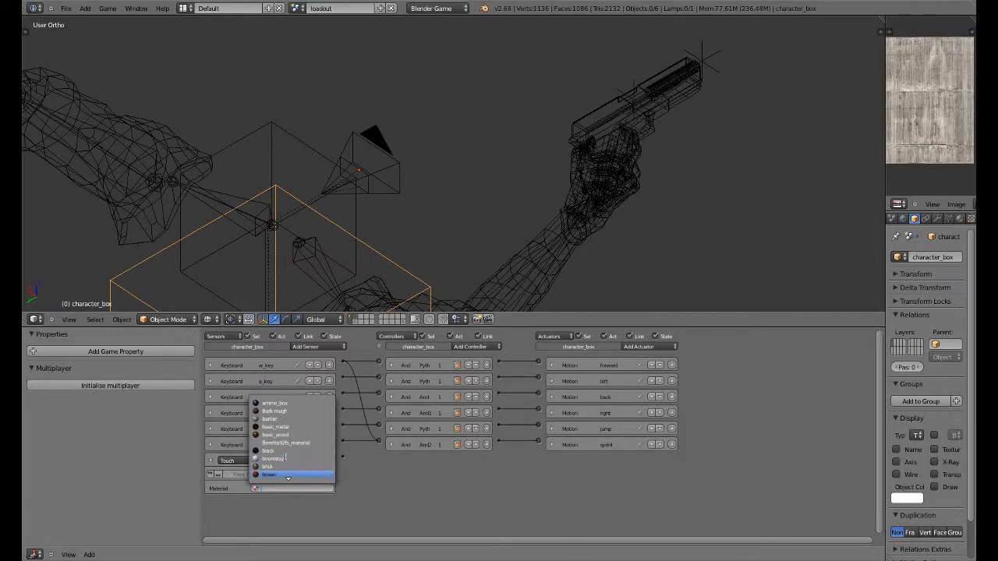
scroll(287, 460, "down", 10)
left_click(292, 419)
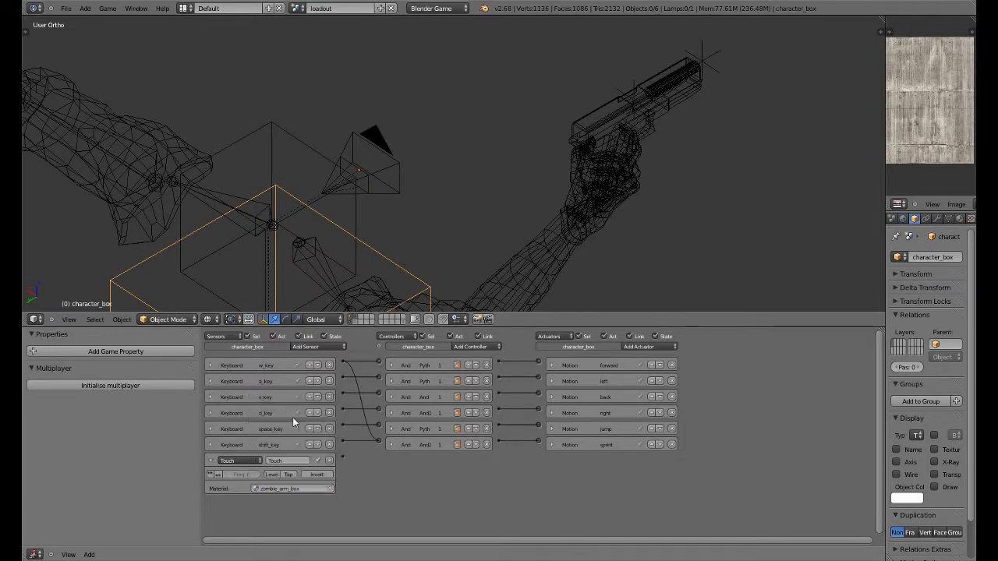
left_click(211, 463)
Select the character_box below the player's arms.
left_click(470, 347)
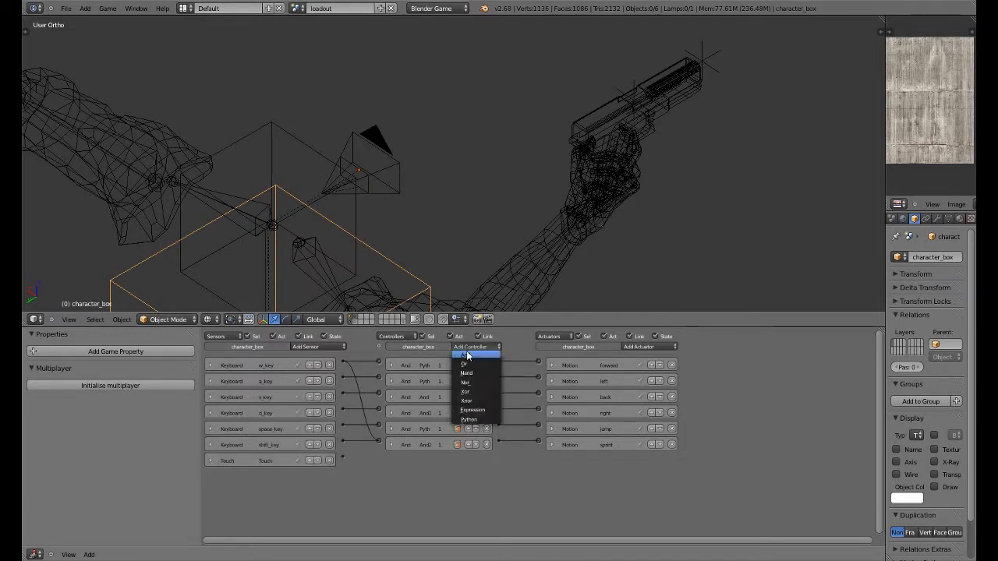
scroll(336, 191, "up", 3)
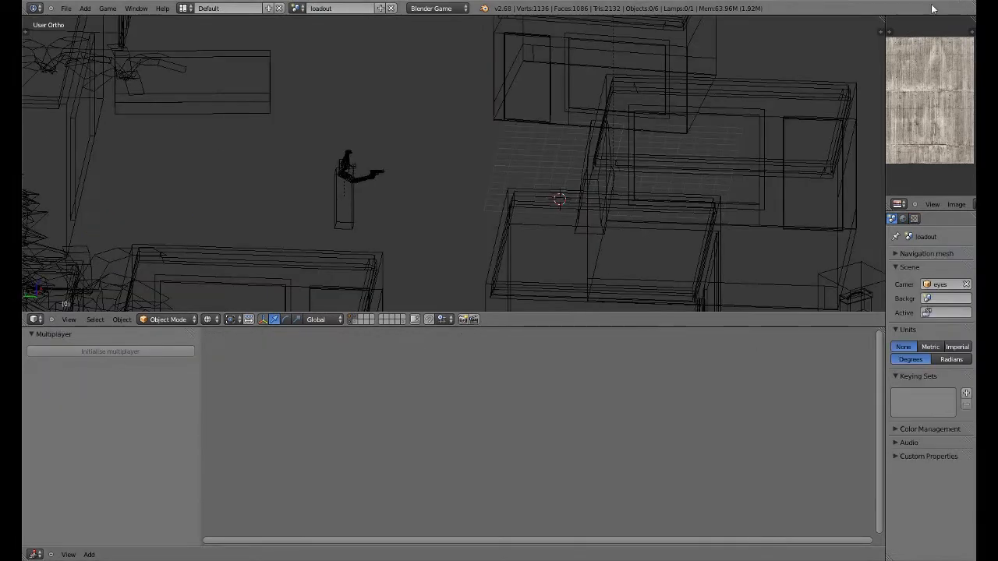
scroll(492, 166, "up", 4)
scroll(318, 183, "up", 4)
middle_click_drag(319, 183, 384, 167)
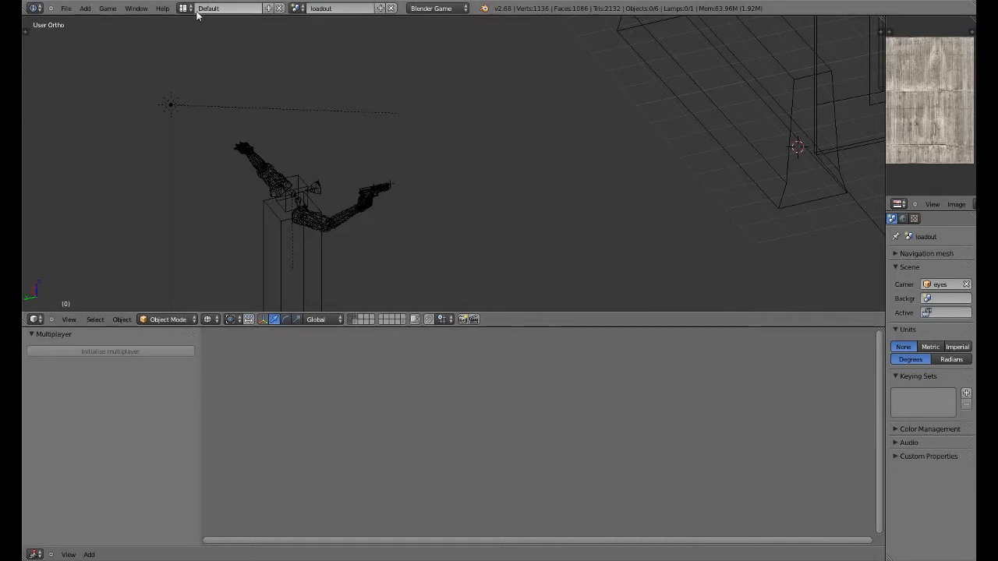
middle_click_drag(377, 227, 196, 267)
right_click(184, 275)
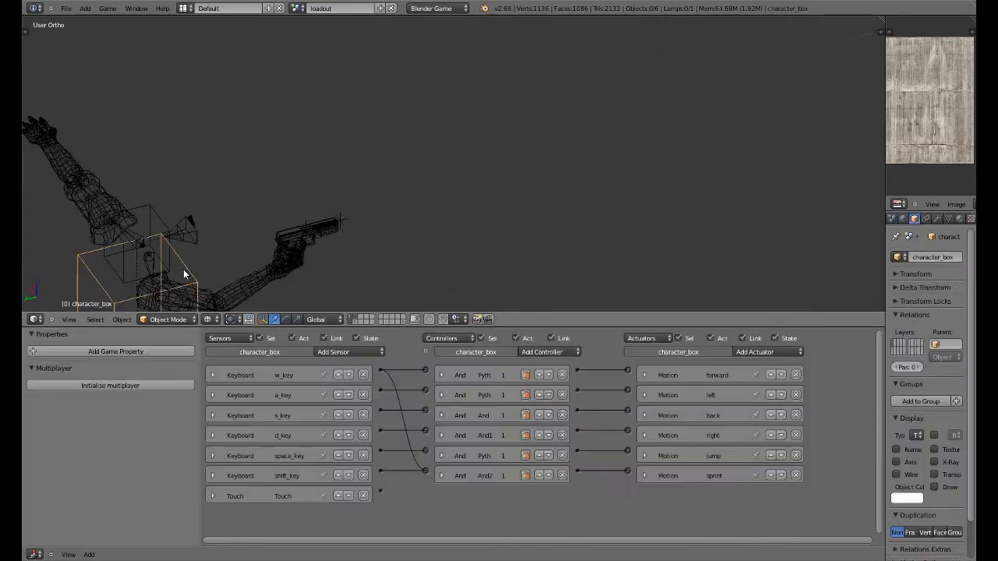
Select the health-counter in the camera view and examine where it sits relative to the player's head box and camera.
key("KP_0")
scroll(370, 183, "up", 3)
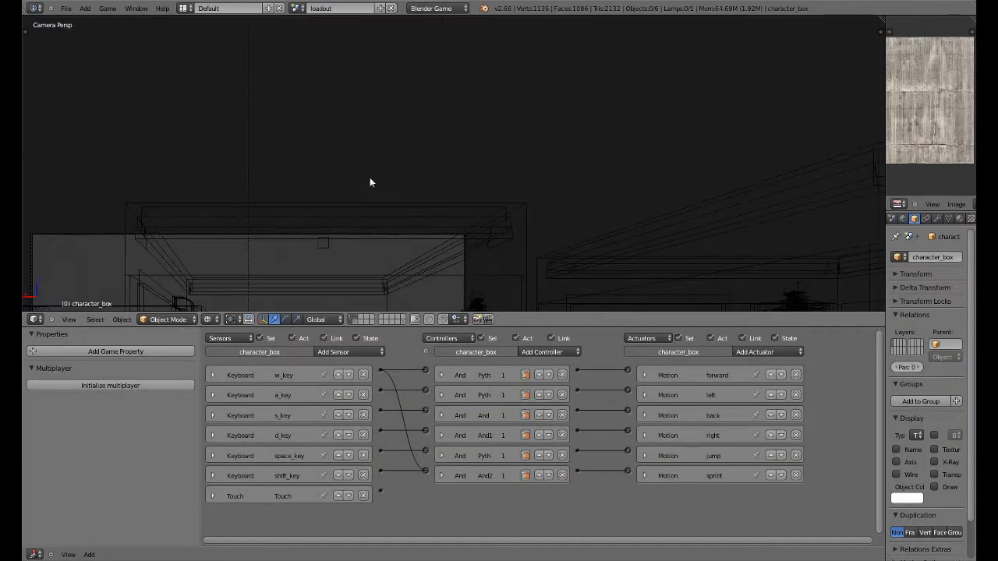
right_click(325, 244)
mouse_move(414, 231)
middle_mouse_down()
mouse_move(343, 238)
mouse_move(385, 192)
mouse_move(360, 225)
middle_mouse_up()
scroll(345, 238, "up", 2)
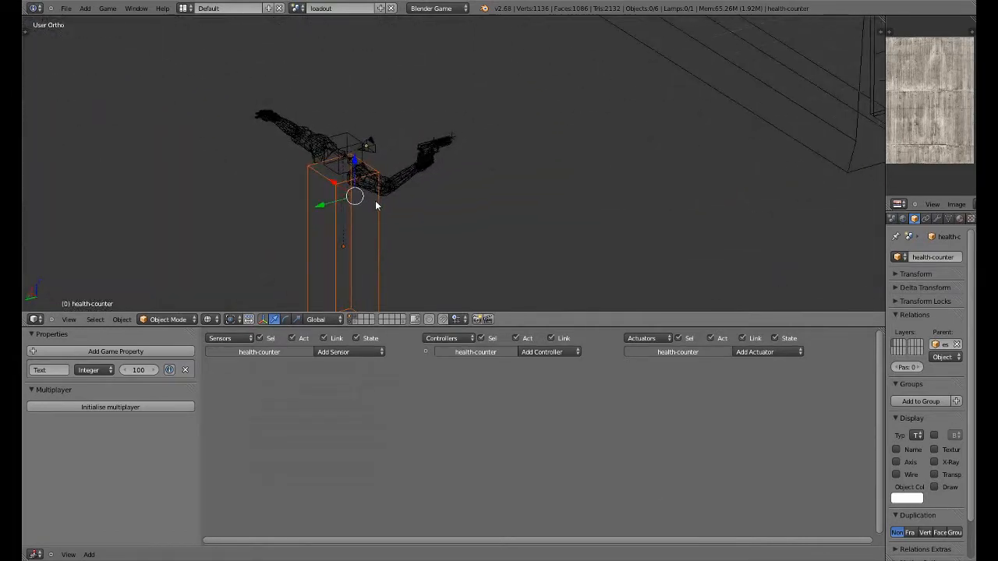
scroll(346, 183, "up", 9)
middle_click_drag(257, 143, 381, 189, "shift")
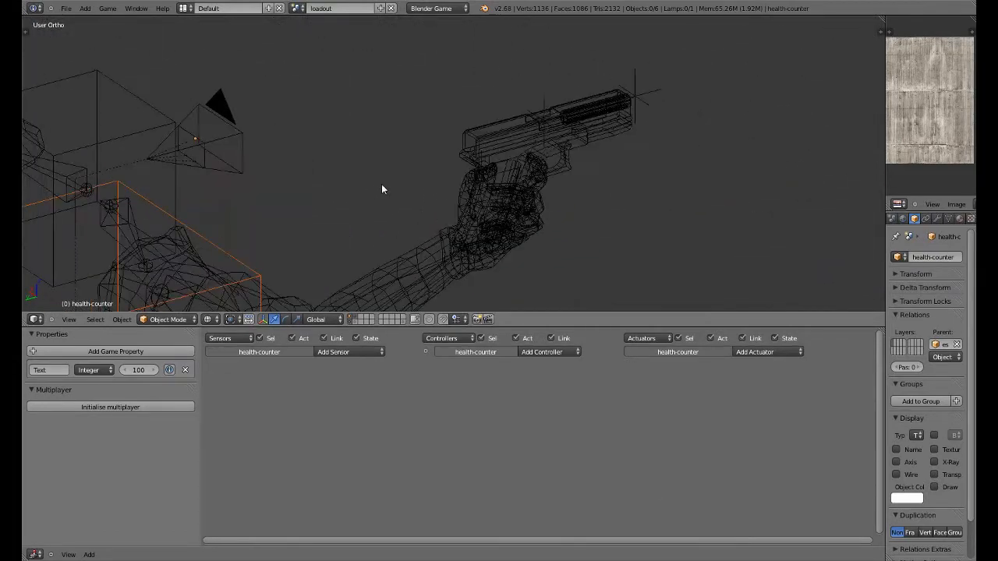
Select the character_box and save the file over loadout.blend.
right_click(225, 250)
key("ctrl+s")
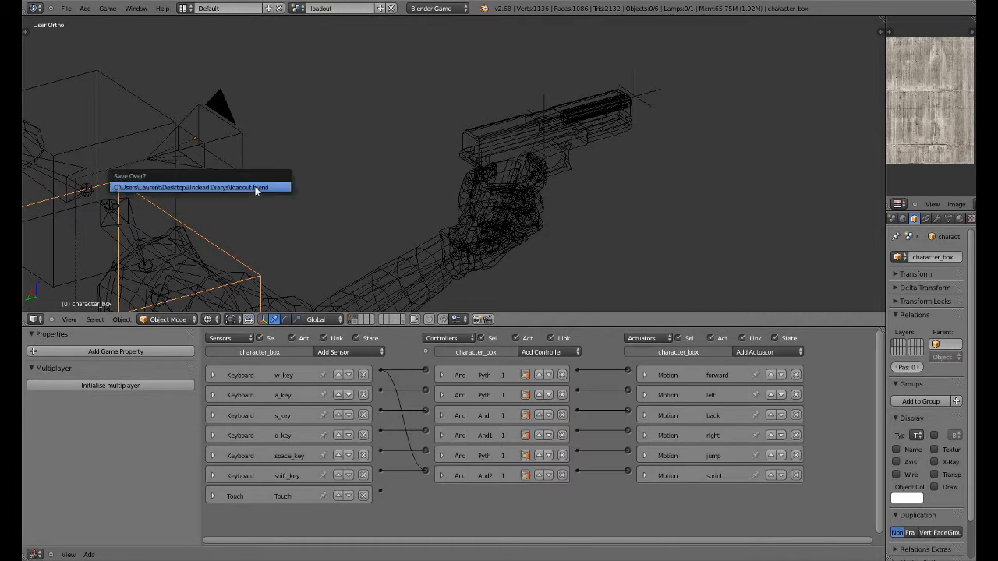
left_click(255, 188)
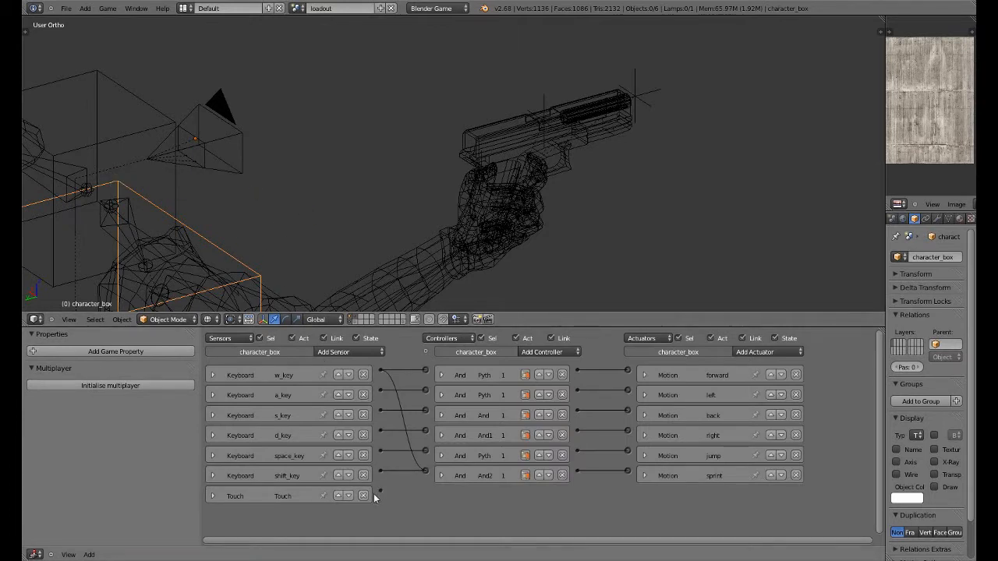
Add an And controller to the character_box and link the Touch sensor to it.
left_click(542, 351)
left_click(546, 361)
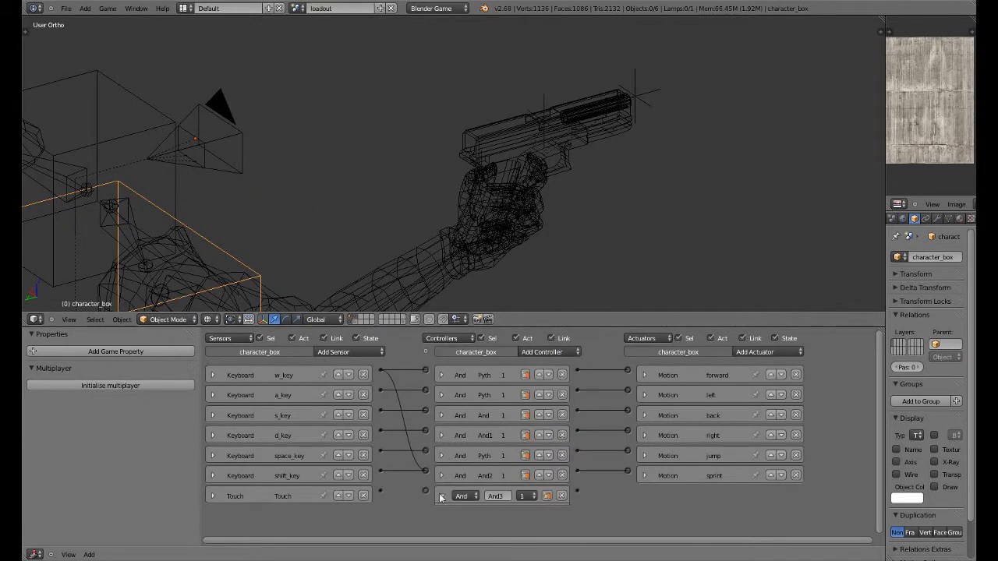
left_click_drag(425, 491, 388, 497)
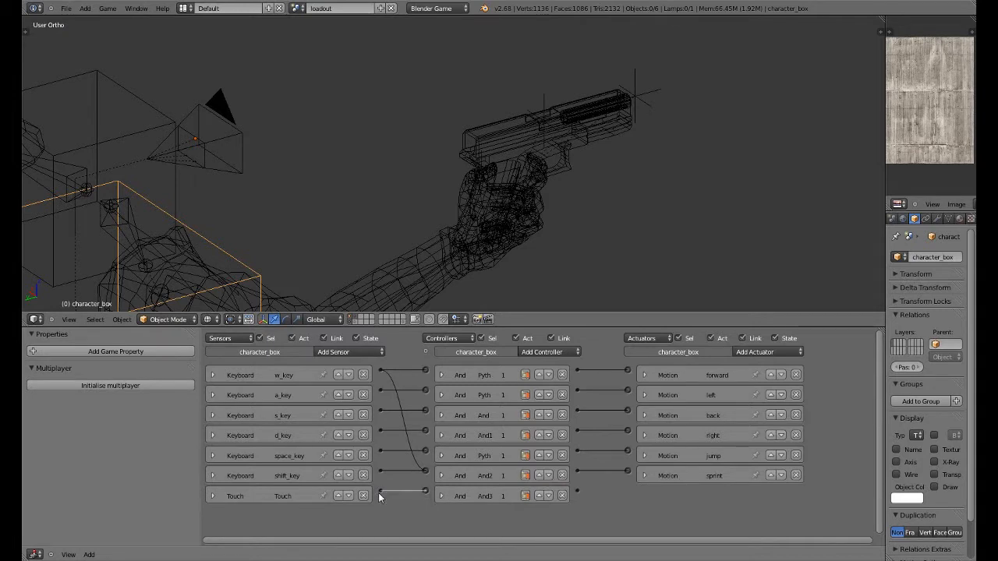
Add a Property actuator to the character_box and check which properties it offers.
left_click(770, 353)
left_click(763, 468)
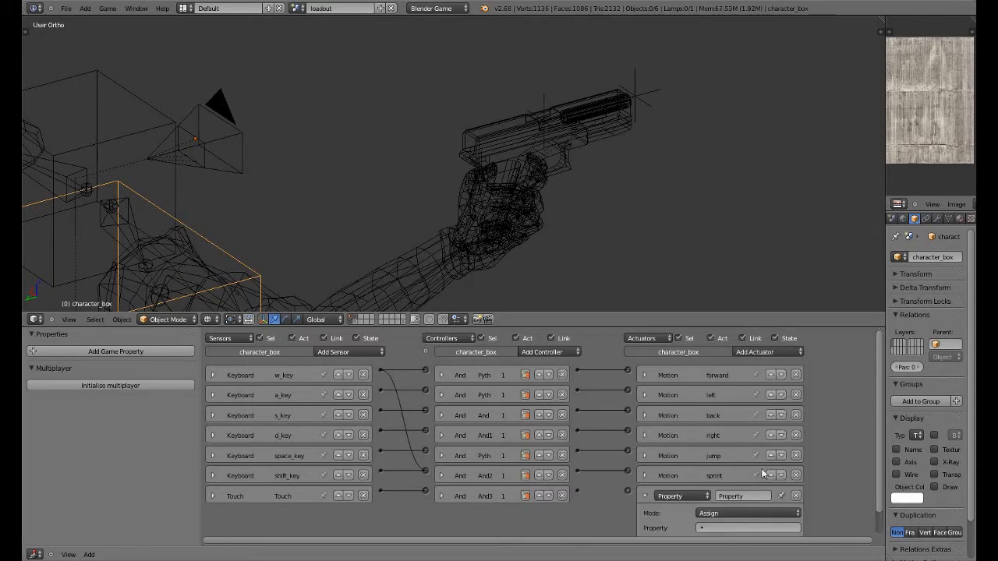
scroll(660, 513, "down", 1)
left_click(712, 504)
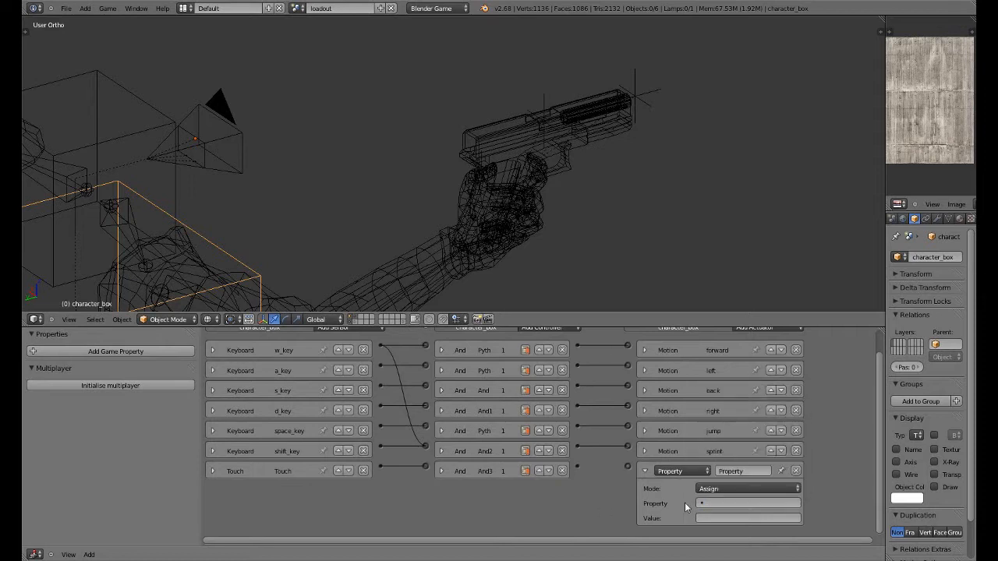
left_click(730, 503)
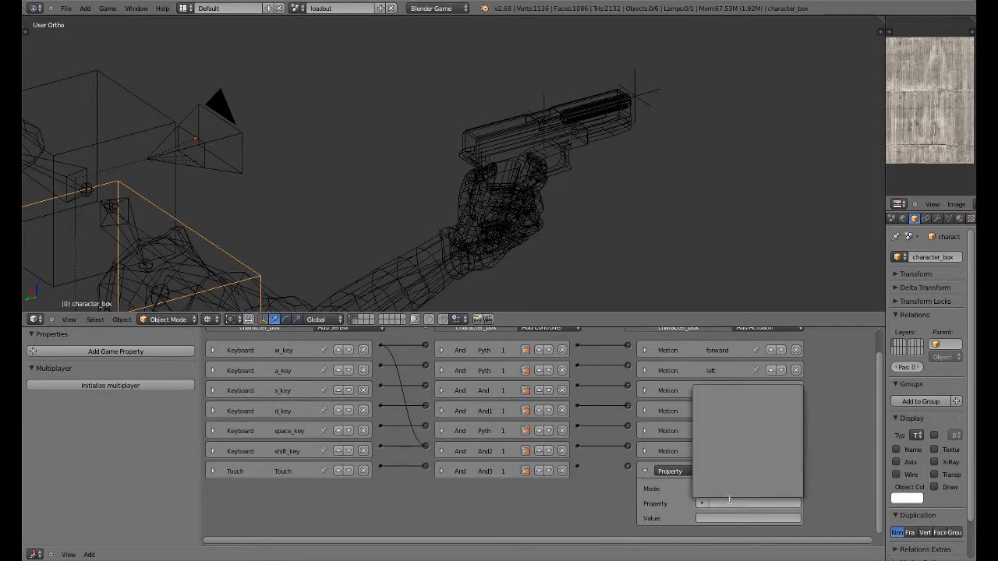
Set the Property actuator's mode to Copy with health-counter as its object.
left_click(706, 489)
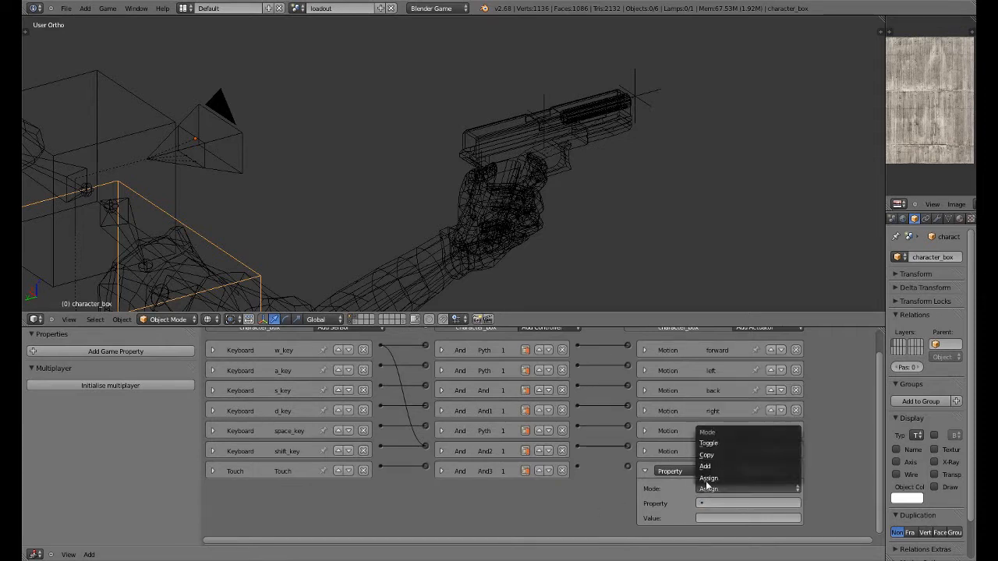
left_click(705, 456)
left_click(715, 504)
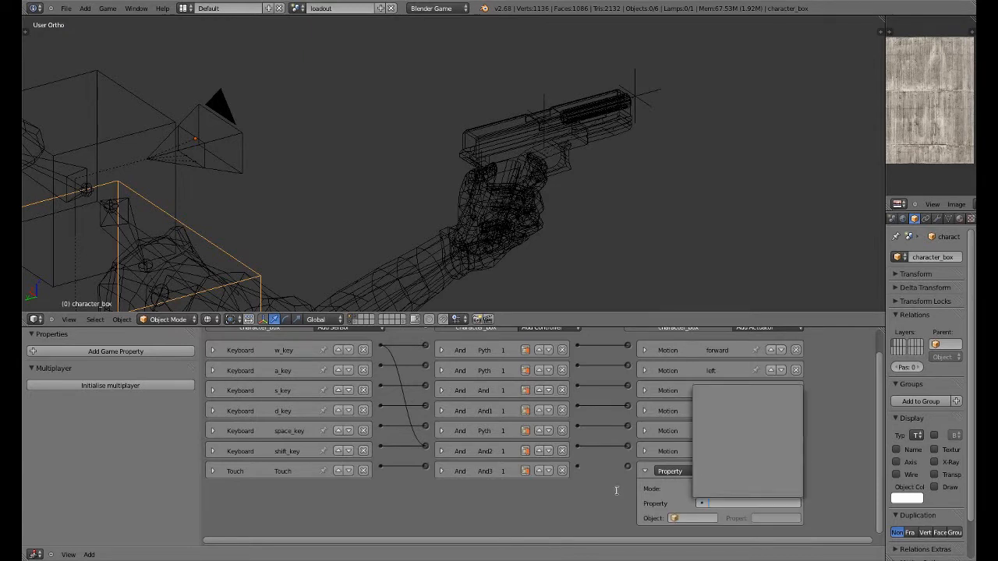
left_click(680, 517)
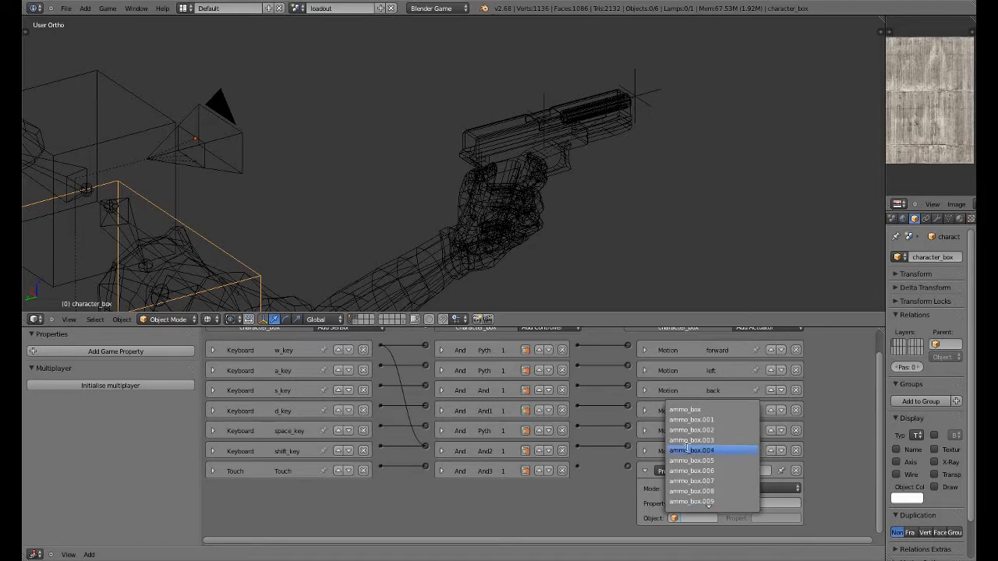
scroll(707, 504, "down", 1)
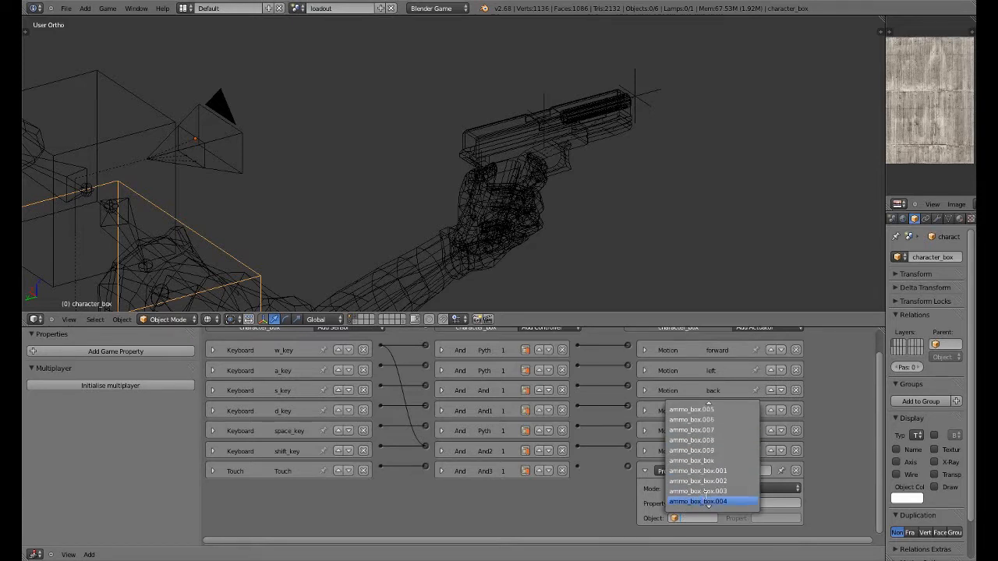
type("coun")
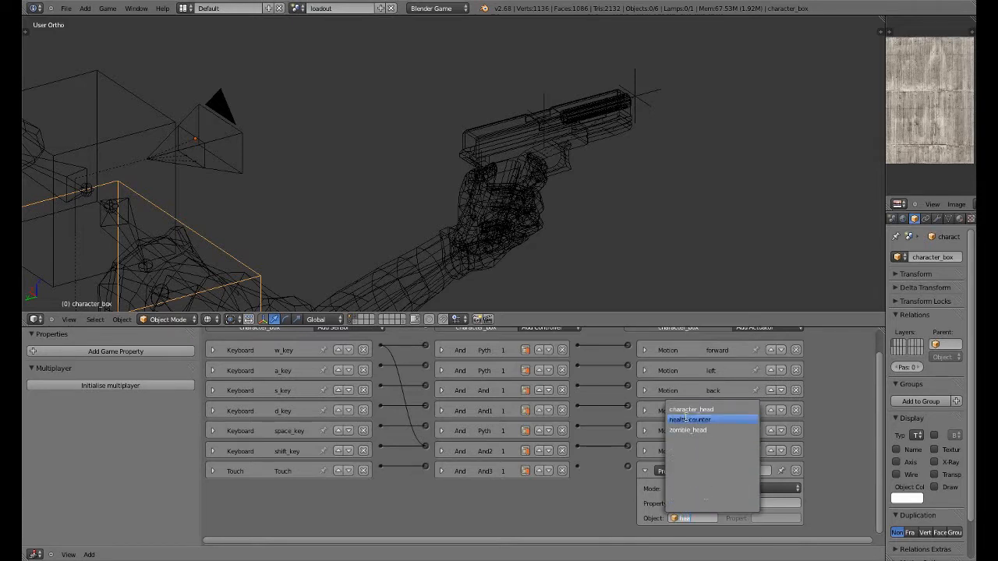
key("Return")
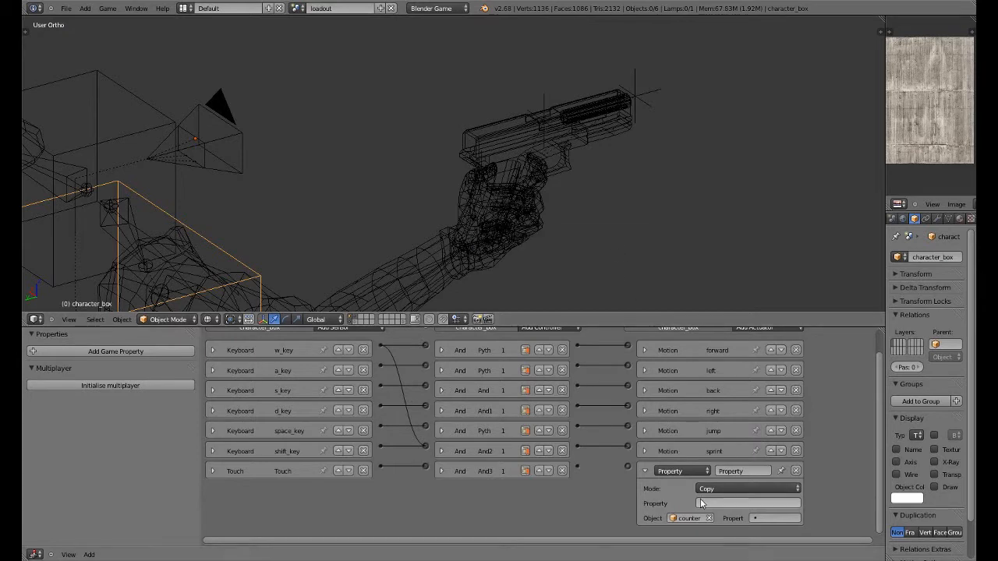
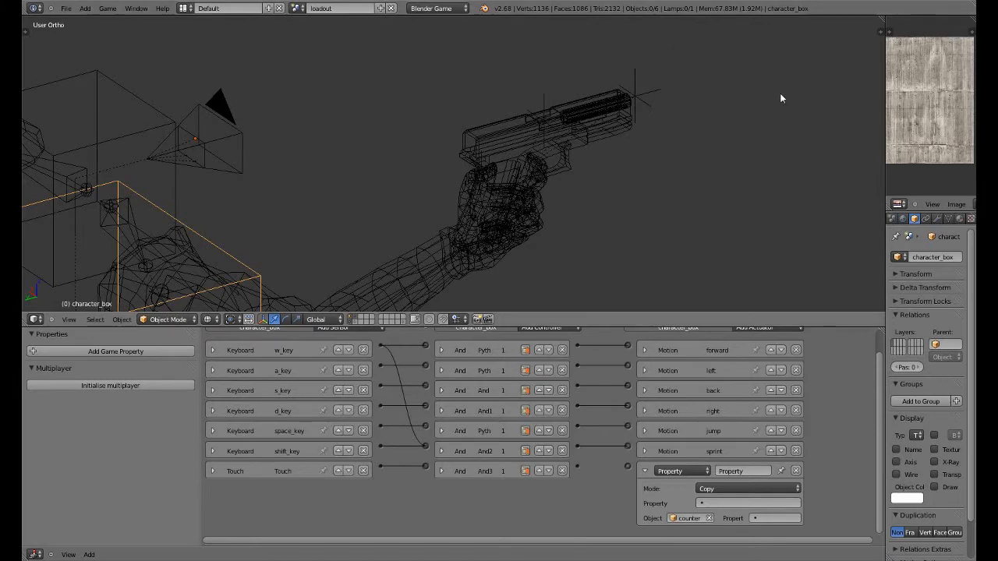
Switch from the empty player scene back to the loadout scene.
middle_click_drag(779, 93, 508, 160)
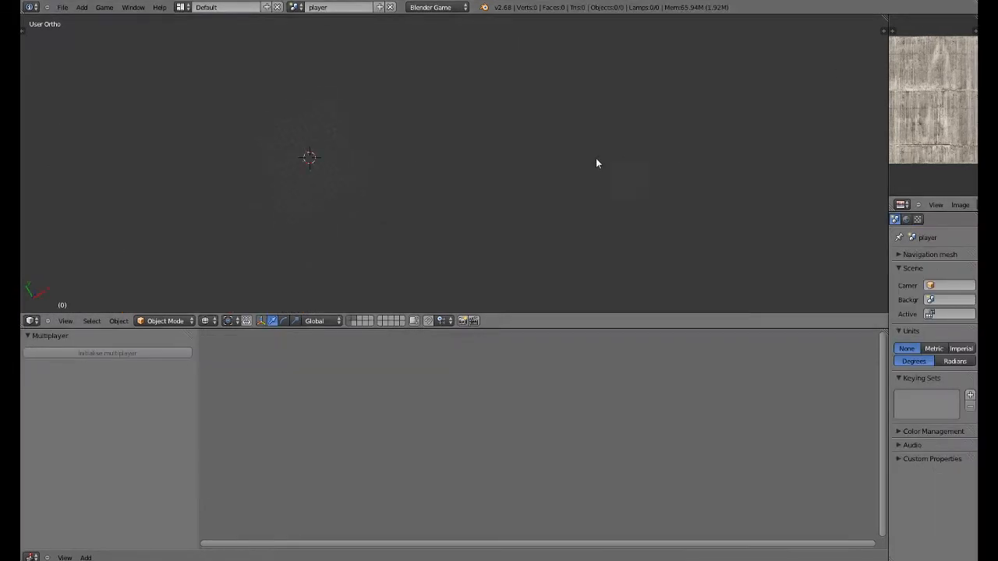
left_click(515, 148)
left_click(295, 7)
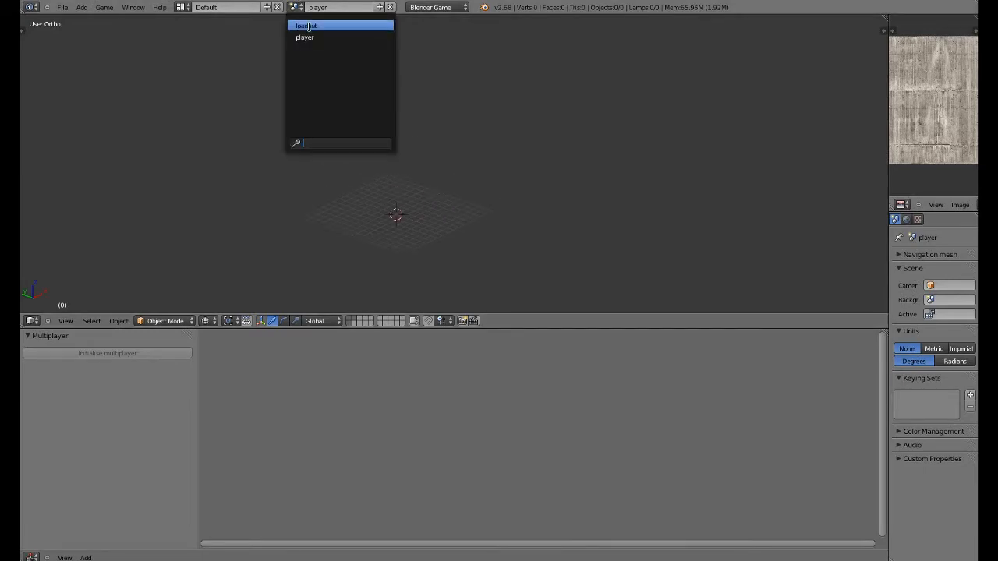
left_click(306, 26)
Select the character_box in the loadout scene and link it to the player scene.
key("a")
right_click(361, 155)
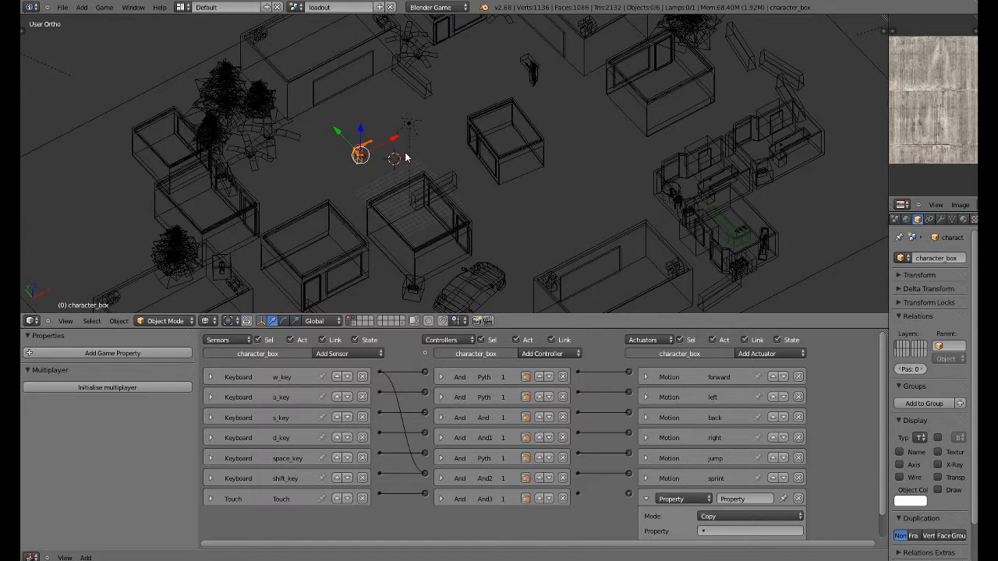
key("ctrl+l")
mouse_move(406, 153)
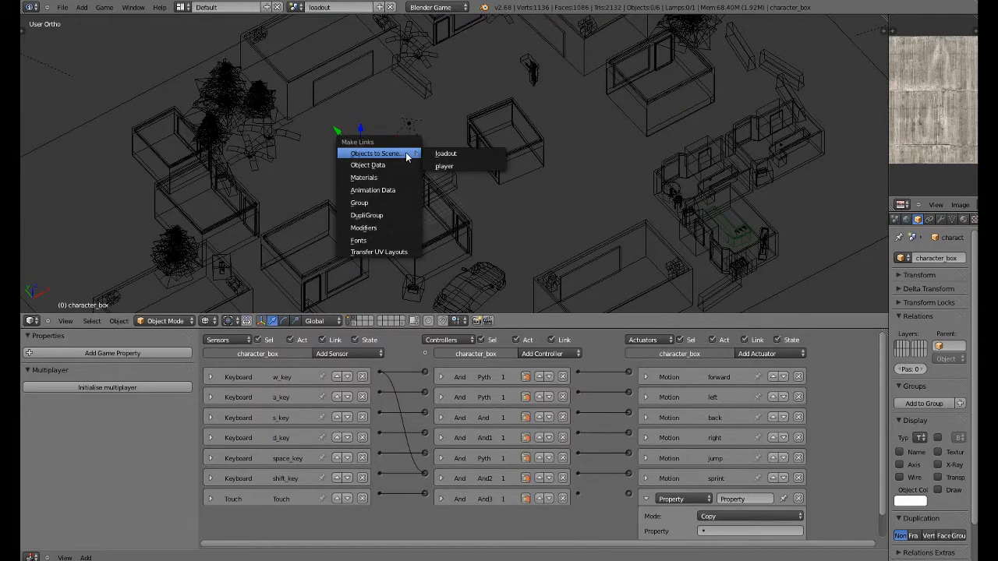
left_click(460, 167)
left_click(293, 7)
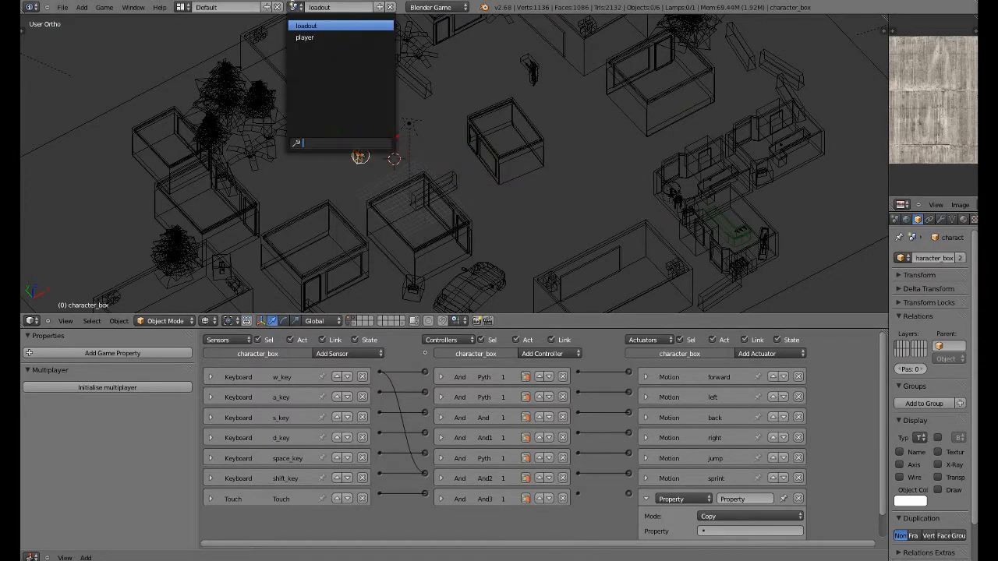
key("Escape")
scroll(360, 192, "up", 3)
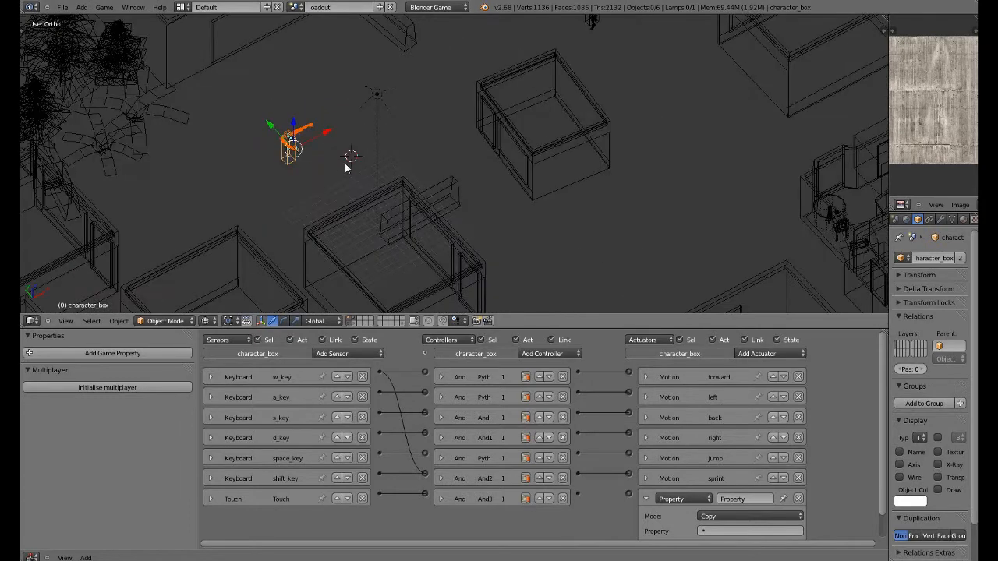
Delete the character from the loadout scene and switch to the player scene.
key("ctrl+s")
left_click(339, 161)
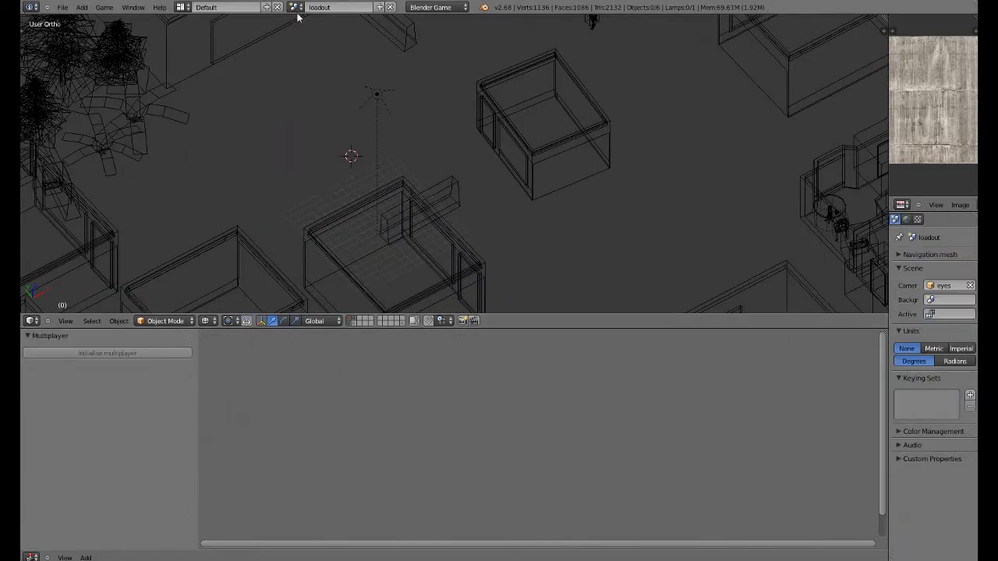
left_click(297, 7)
left_click(312, 44)
scroll(339, 177, "up", 1)
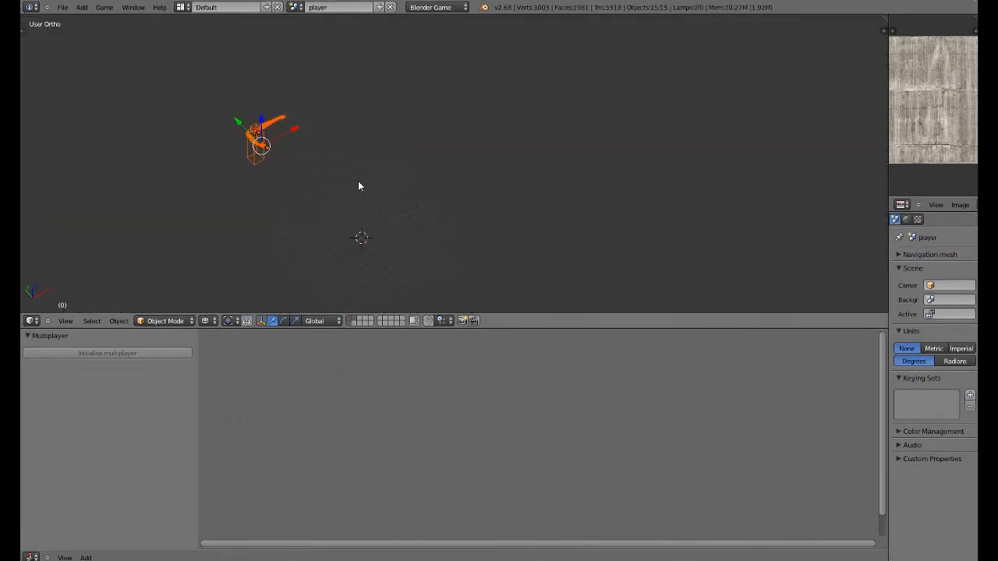
Make the selected character objects in the player scene single-user with the Object option.
middle_click_drag(358, 184, 515, 220, "shift")
key("u")
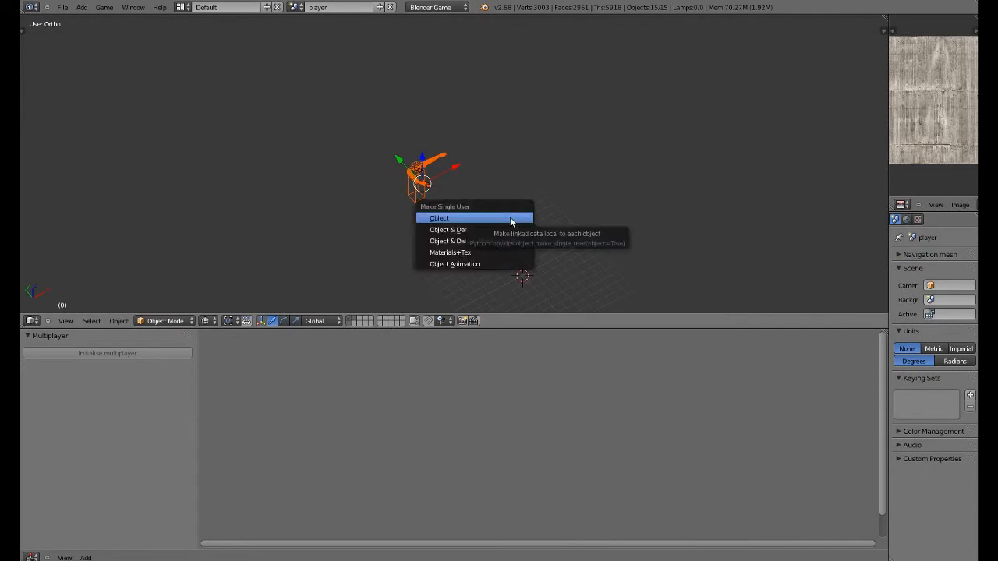
left_click(511, 219)
Select the eyes camera and make it the active camera of the player scene.
scroll(433, 216, "up", 7)
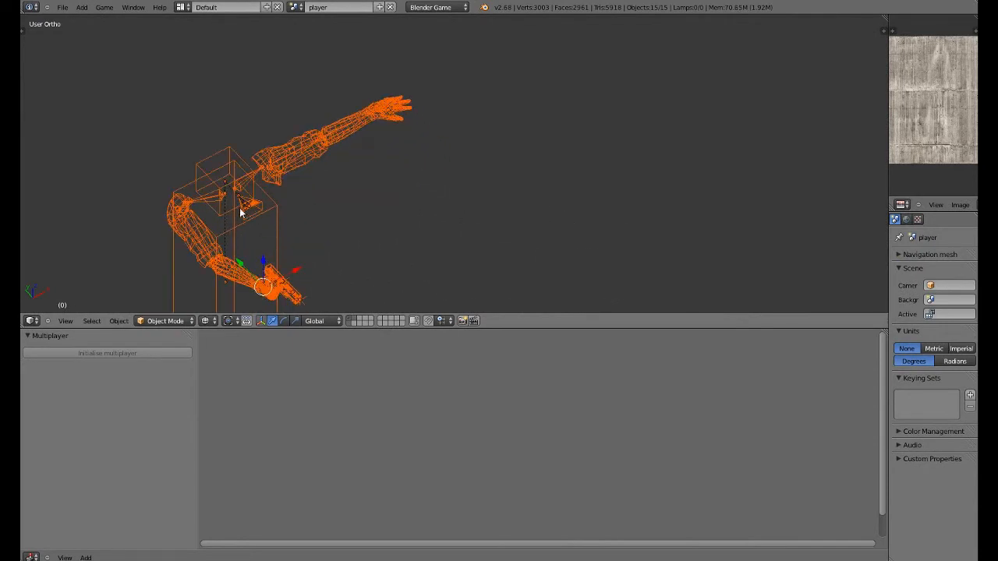
scroll(360, 216, "up", 5)
right_click(255, 245)
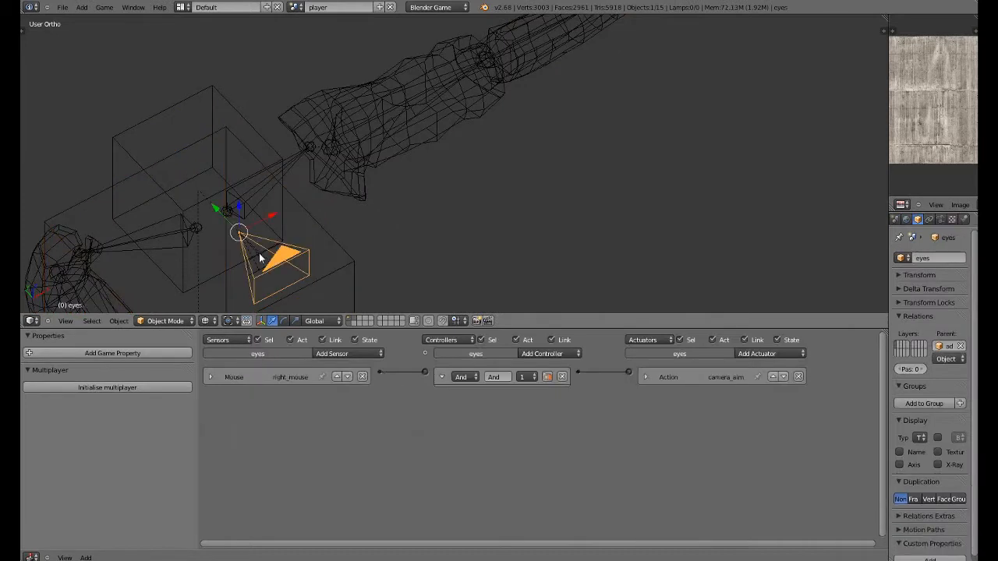
key("ctrl+KP_0")
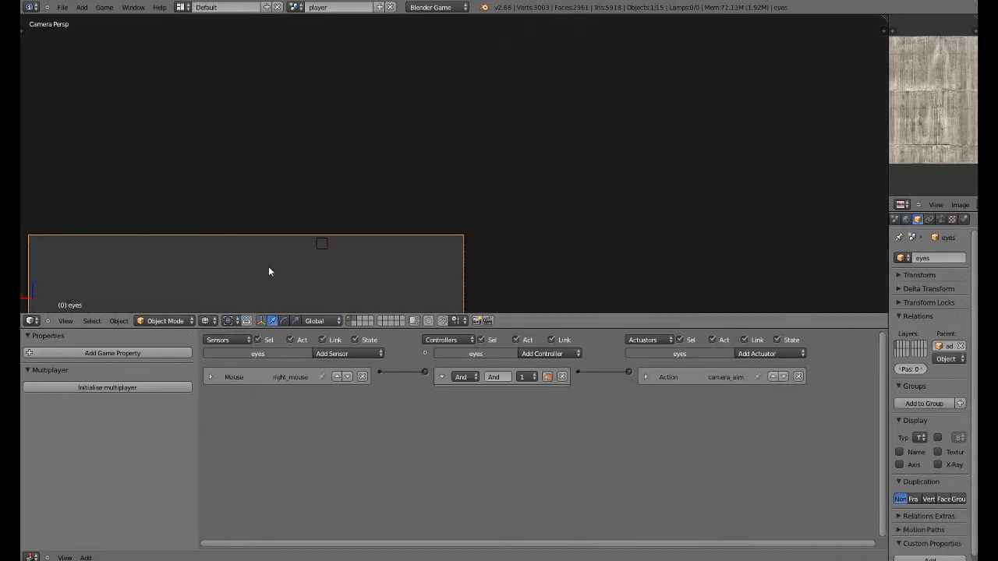
Select the health-counter together with the character_box and save the file over loadout.blend.
right_click(327, 239)
key("KP_0")
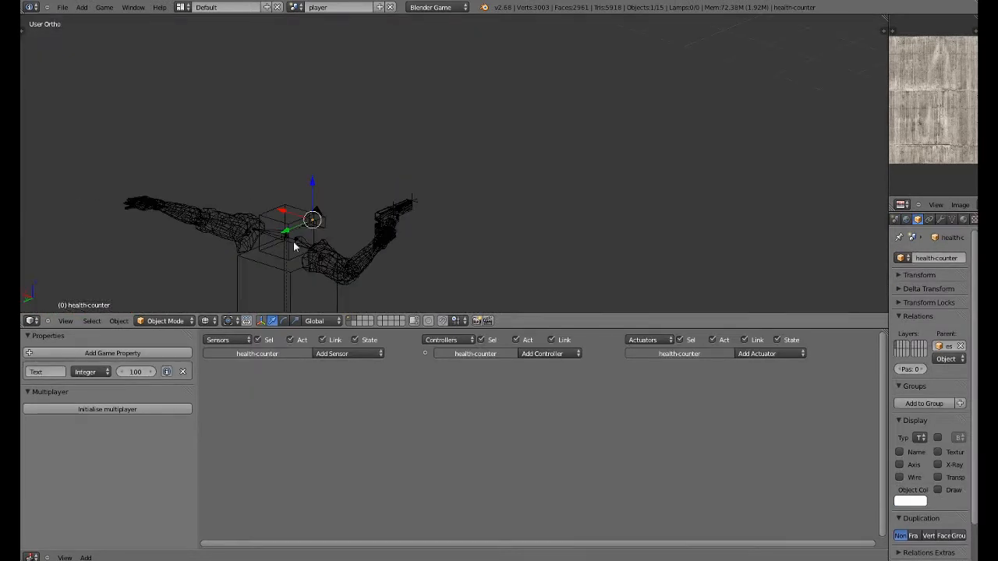
right_click(295, 246)
scroll(386, 175, "down", 4, "shift")
key("ctrl+s")
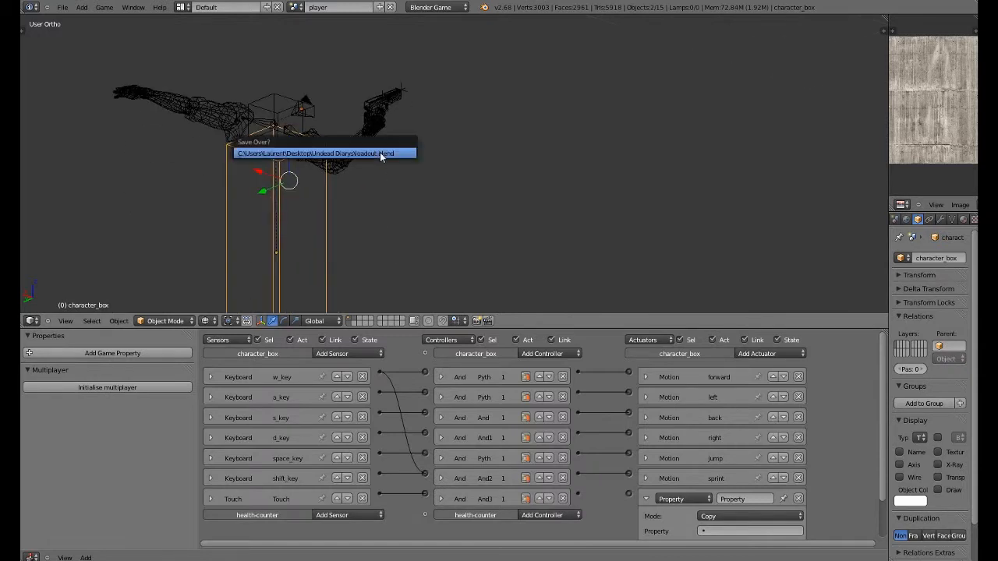
left_click(379, 154)
Delete the Copy-mode Property actuator from the character_box.
scroll(612, 460, "down", 3)
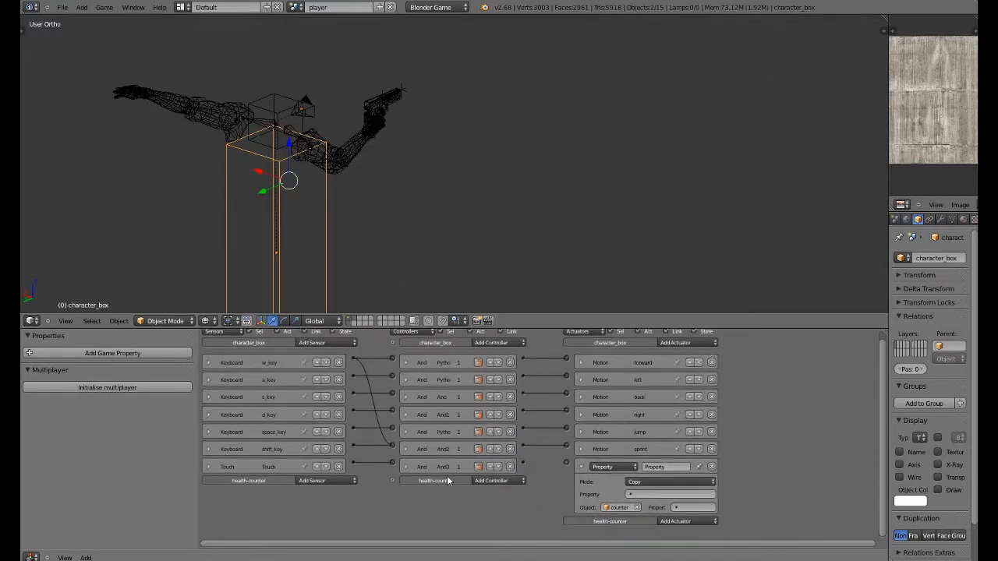
left_click(711, 466)
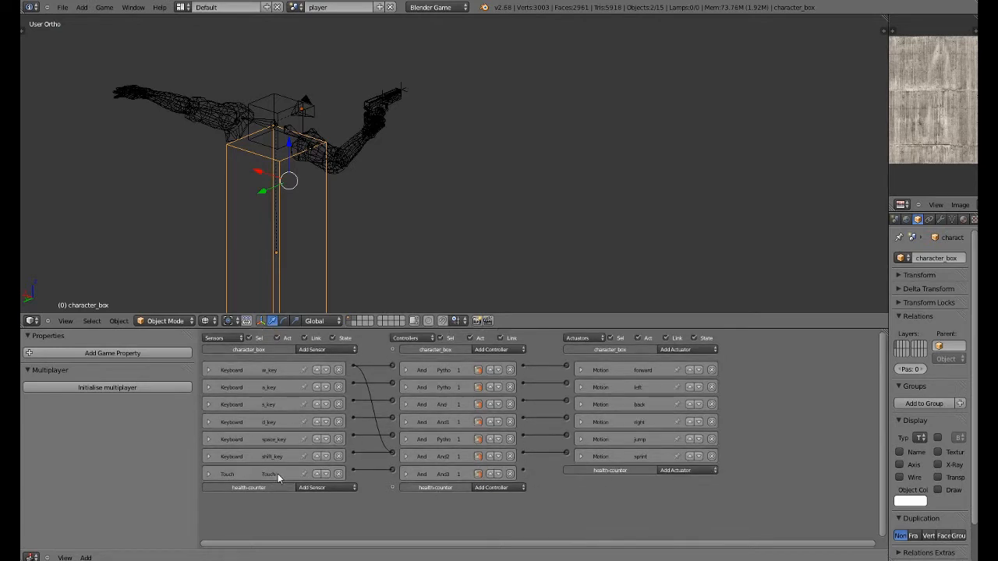
scroll(360, 220, "up", 2)
middle_click_drag(360, 220, 271, 227)
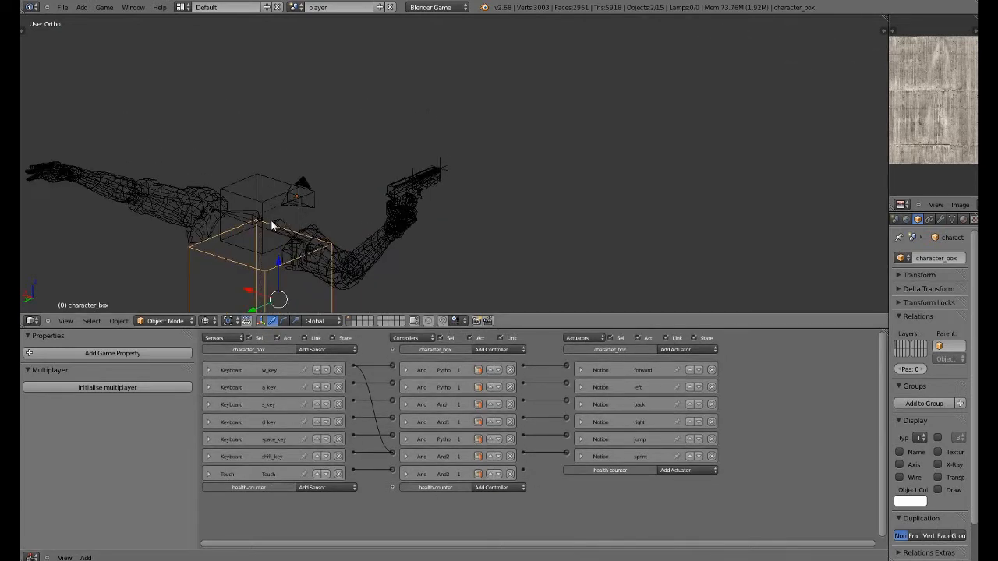
right_click(272, 226)
scroll(283, 230, "up", 2)
right_click(185, 227, "shift")
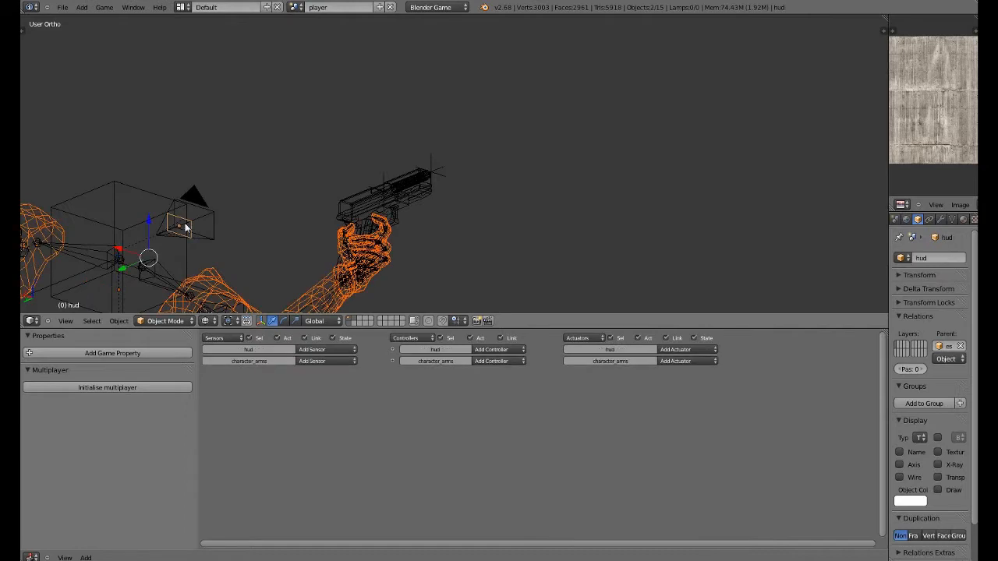
right_click(185, 227, "shift")
right_click(187, 226, "shift")
Select the character_box and add the health-counter to the selection as the active object.
middle_click_drag(206, 229, 229, 283)
right_click(229, 283)
scroll(261, 221, "up", 5)
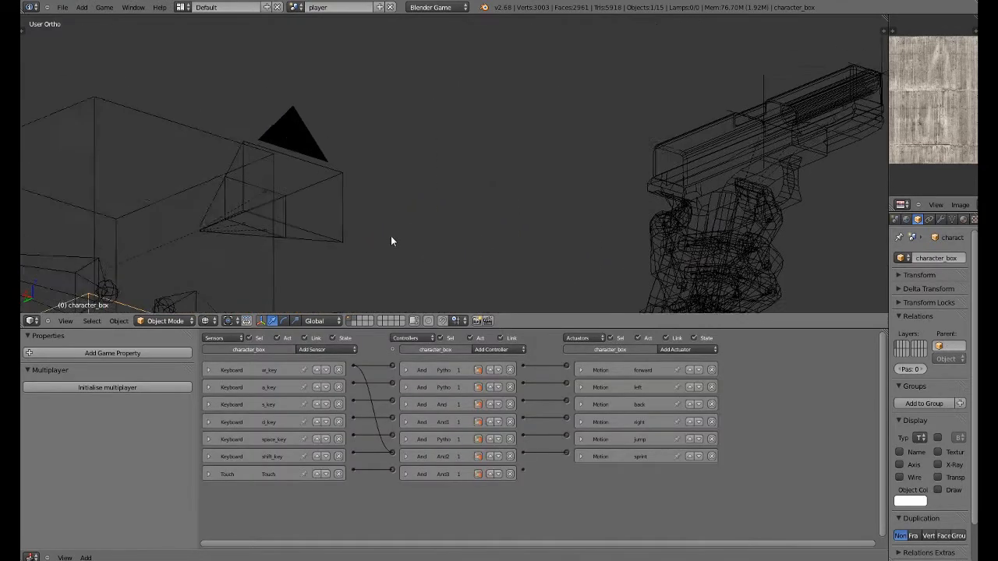
scroll(391, 241, "up", 2)
right_click(127, 211, "shift")
scroll(281, 236, "down", 4)
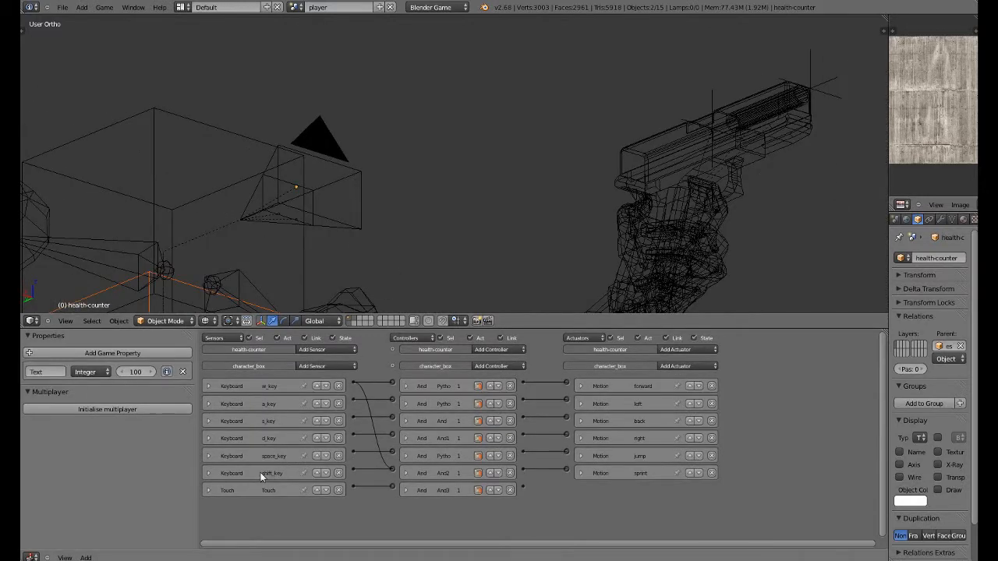
Add a Property actuator in Add mode to the health-counter and open its property choices.
left_click(671, 351)
left_click(673, 450)
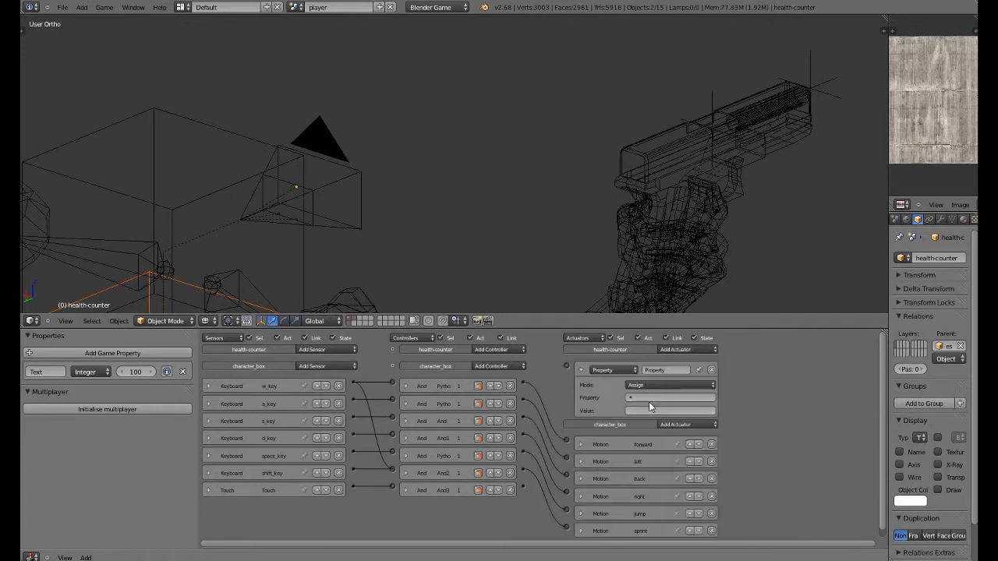
left_click(652, 398)
left_click(648, 386)
left_click(644, 366)
left_click(643, 399)
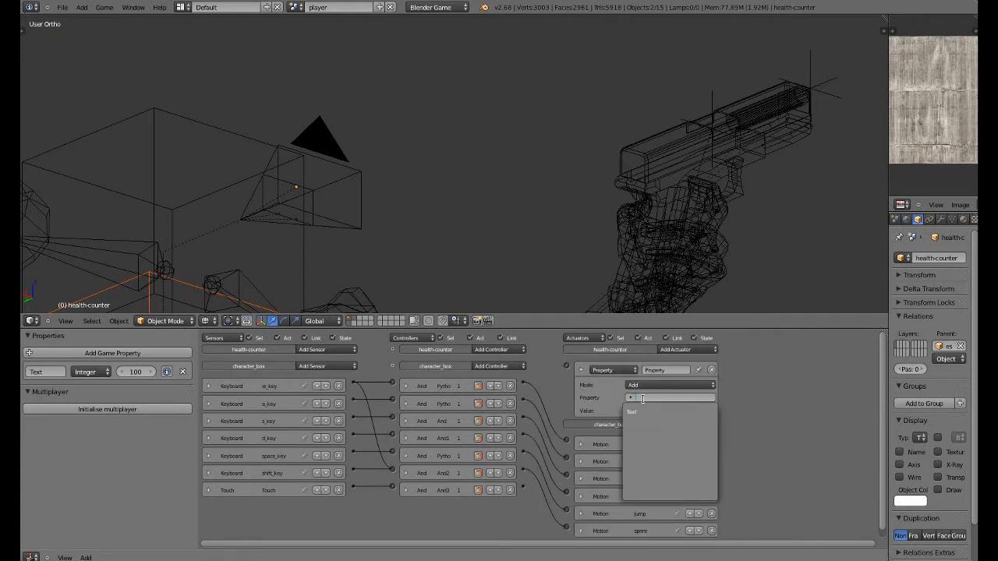
Configure the health-counter's Property actuator in Add mode to target the Text property with a value of -5.
key("Escape")
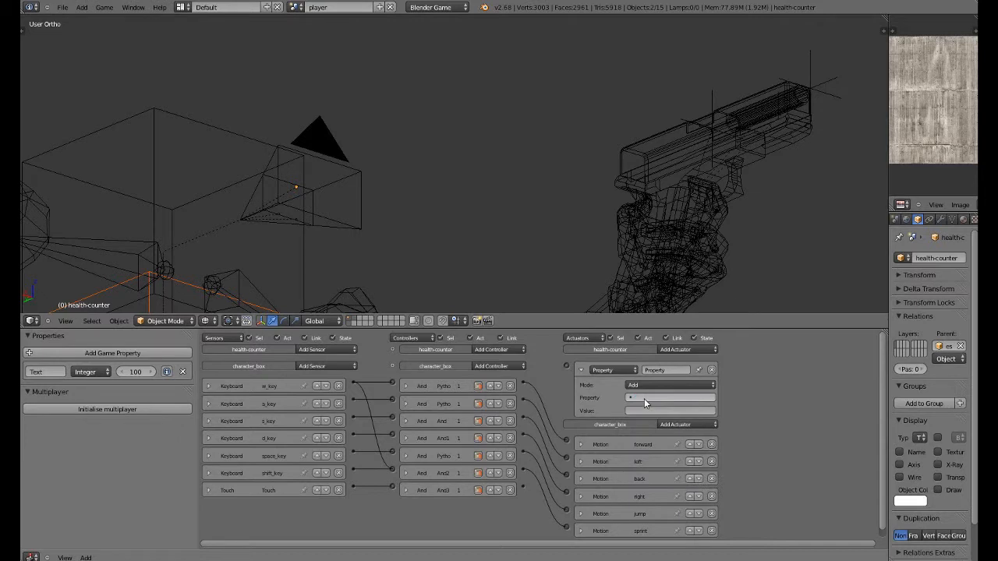
left_click(644, 399)
left_click(644, 410)
left_click(648, 411)
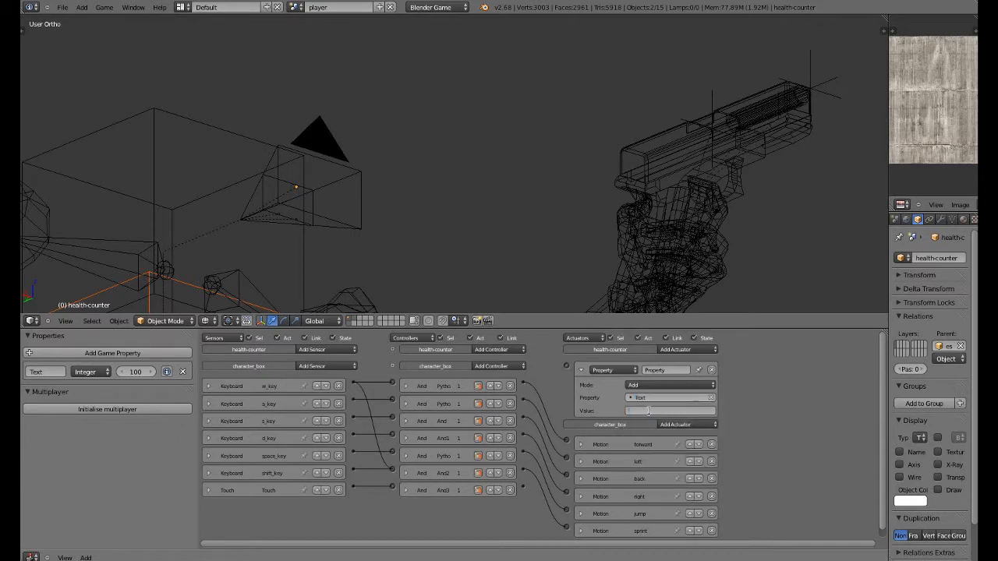
type("-5")
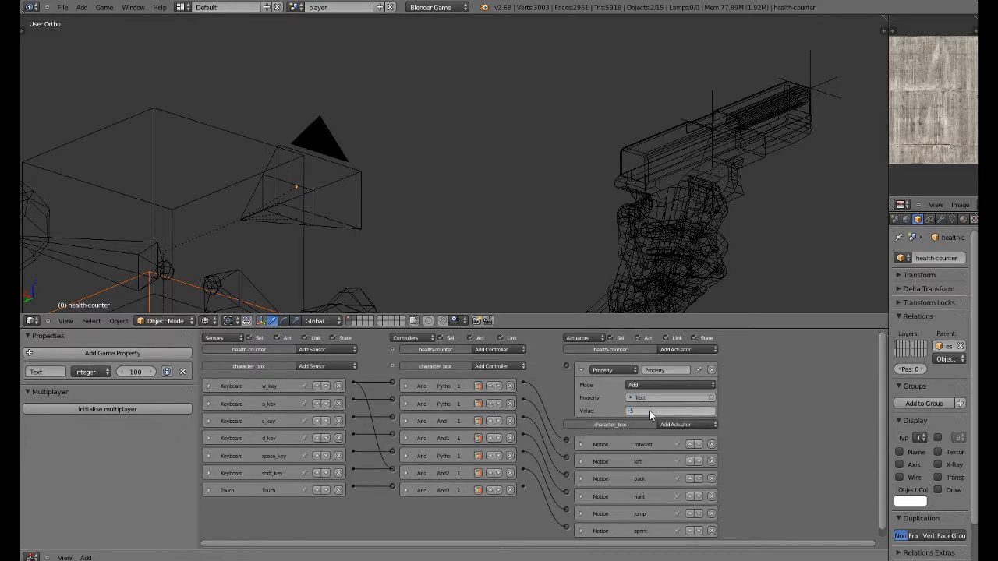
key("Return")
Rename the Property actuator as "-5 health" and connect the Touch sensor's controller on character_box to it.
left_click(652, 369)
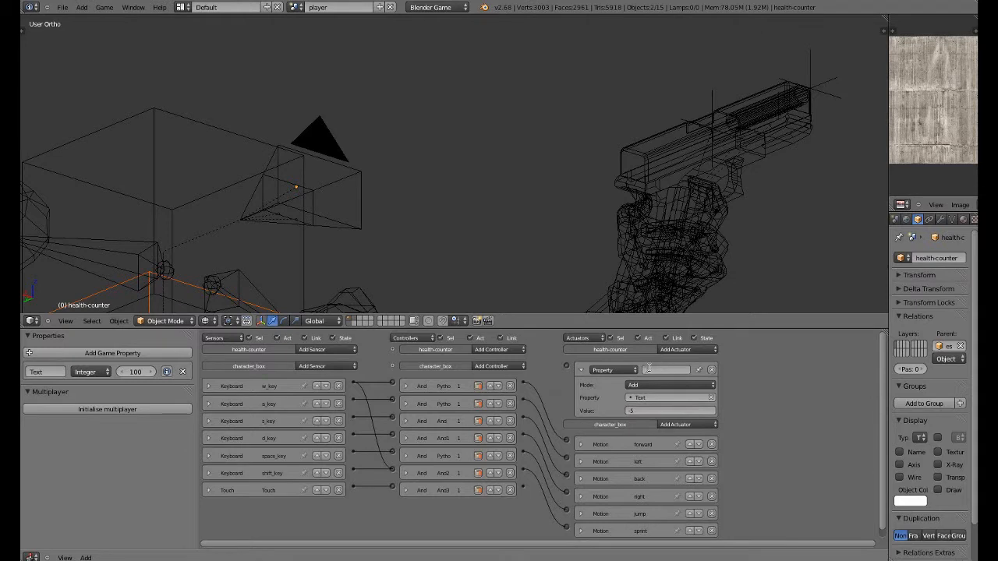
type("-5 health")
key("Return")
left_click(580, 369)
left_click_drag(567, 380, 566, 366)
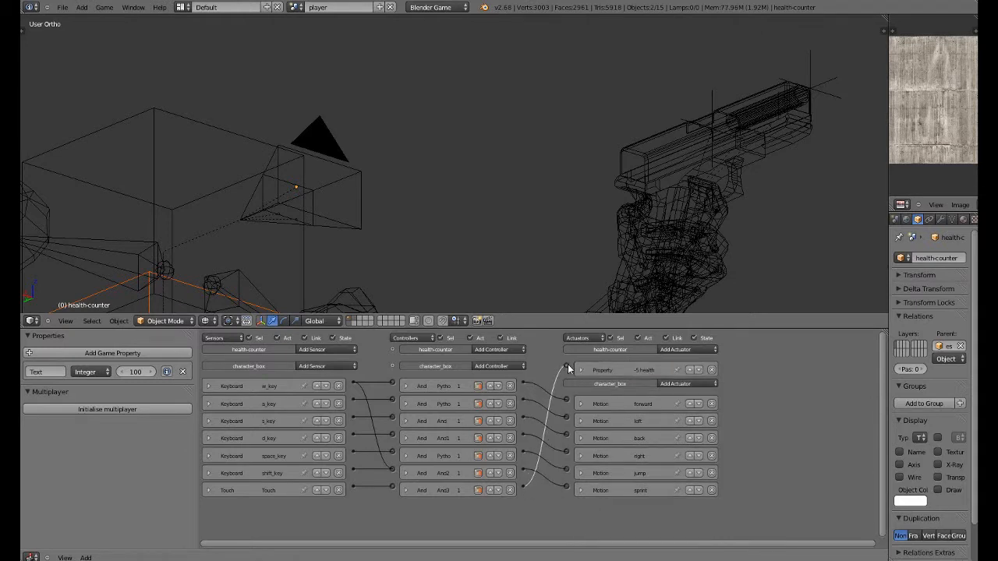
Add a Property sensor named "health = 0" to health-counter, testing whether the Text property equals 0.
left_click(327, 349)
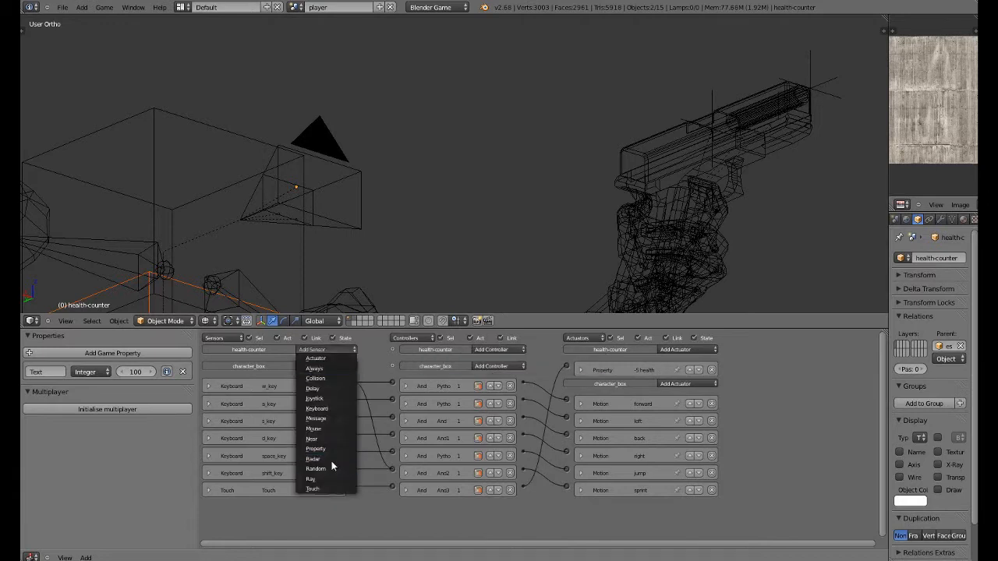
left_click(315, 448)
left_click(296, 414)
left_click(270, 435)
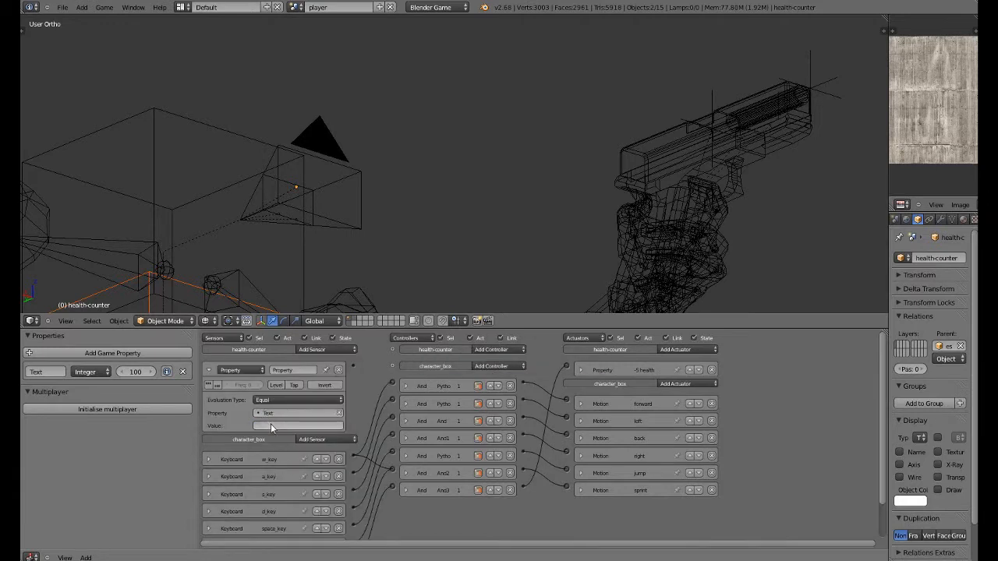
left_click(274, 424)
type("0")
key("Return")
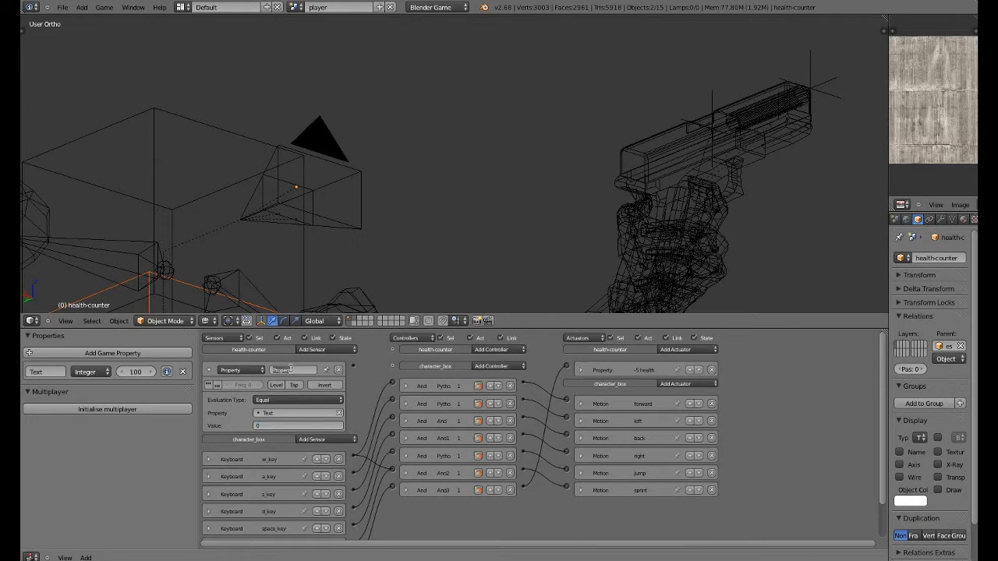
left_click(291, 370)
type("health = 0")
key("Return")
Add a Scene actuator to health-counter, switch it to a mode that takes a target scene, and save the file.
left_click(680, 351)
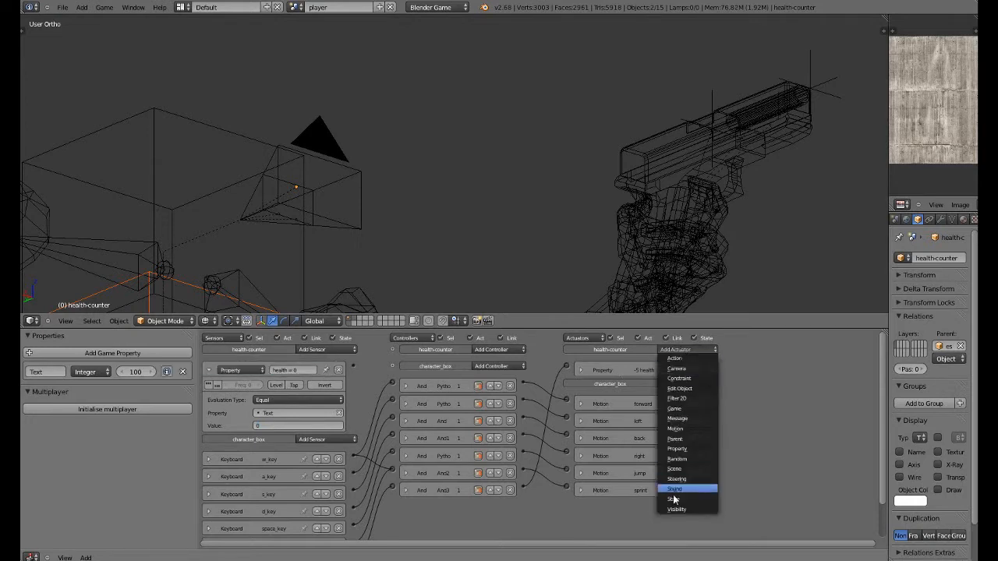
left_click(675, 469)
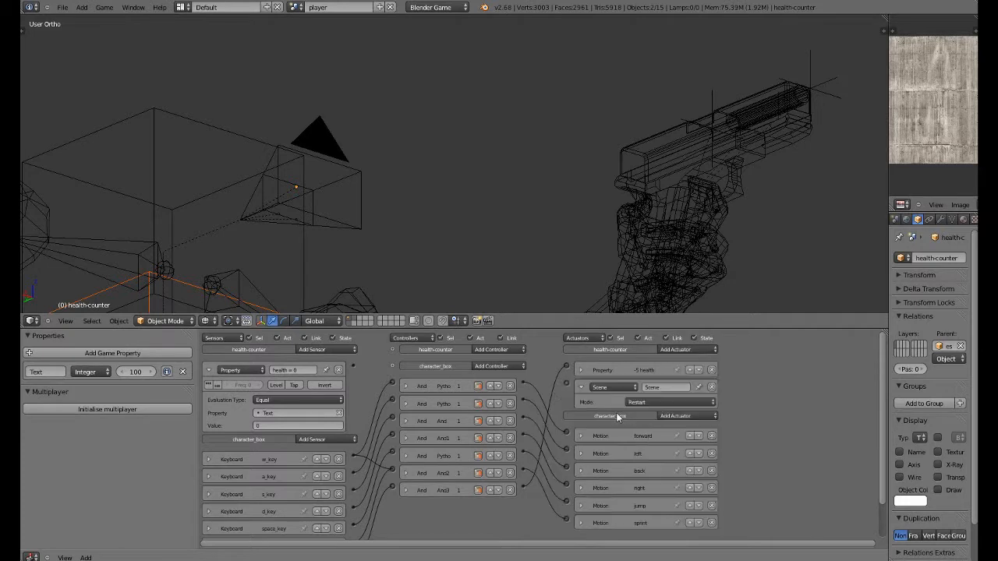
left_click(671, 402)
left_click(646, 382)
key("ctrl+s")
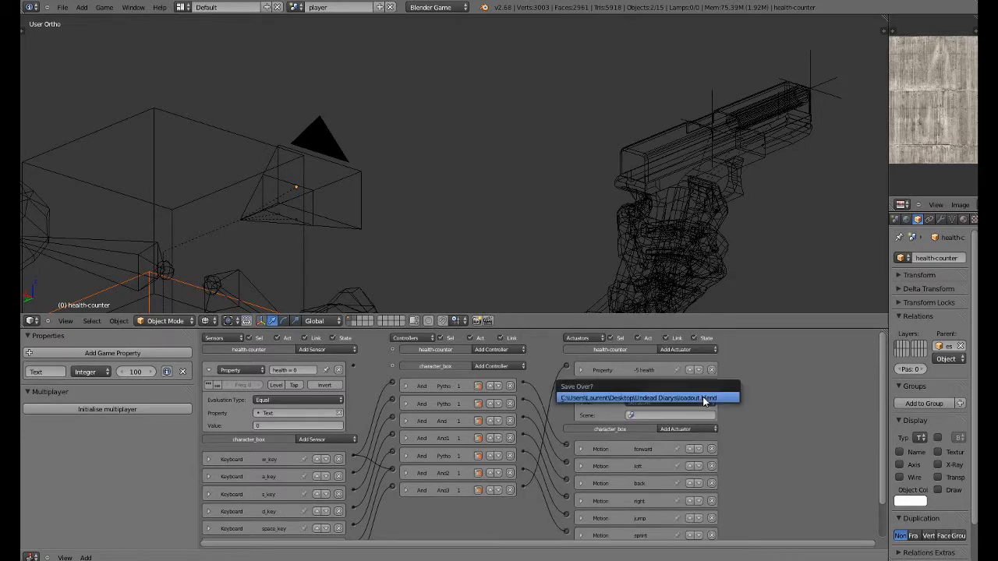
left_click(702, 400)
left_click(582, 387)
Link the "health = 0" sensor to the Scene actuator through a new And controller on health-counter and save the file.
left_click(494, 350)
left_click(439, 371)
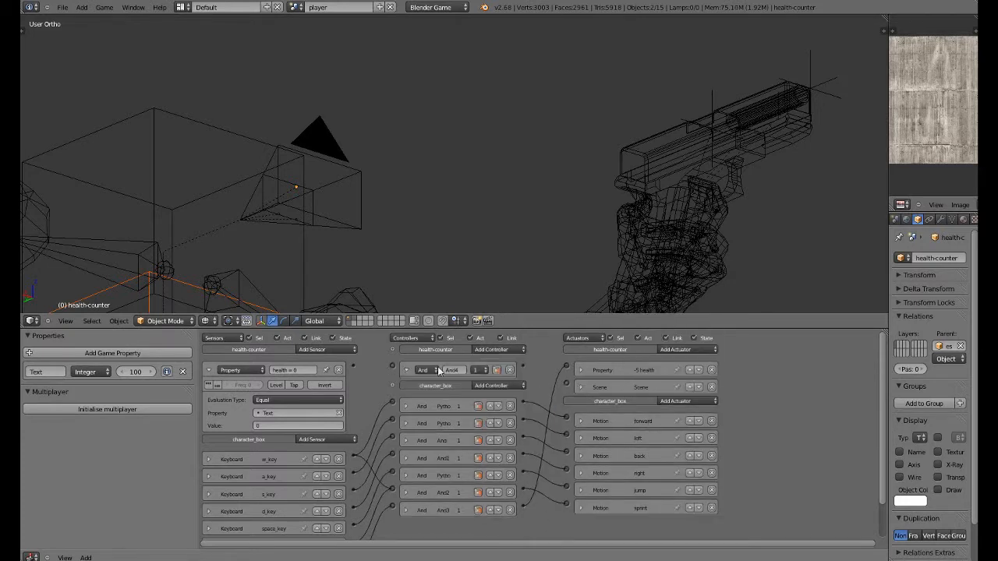
left_click(209, 371)
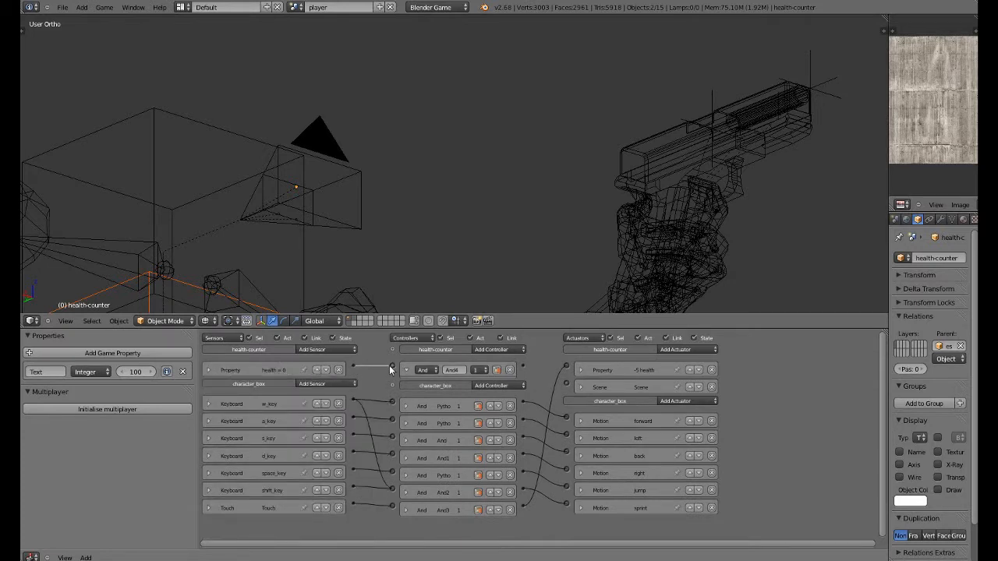
left_click_drag(353, 369, 353, 366)
key("ctrl+s")
left_click(421, 305)
left_click_drag(569, 384, 569, 384)
key("ctrl+s")
left_click(584, 248)
scroll(533, 437, "down", 3)
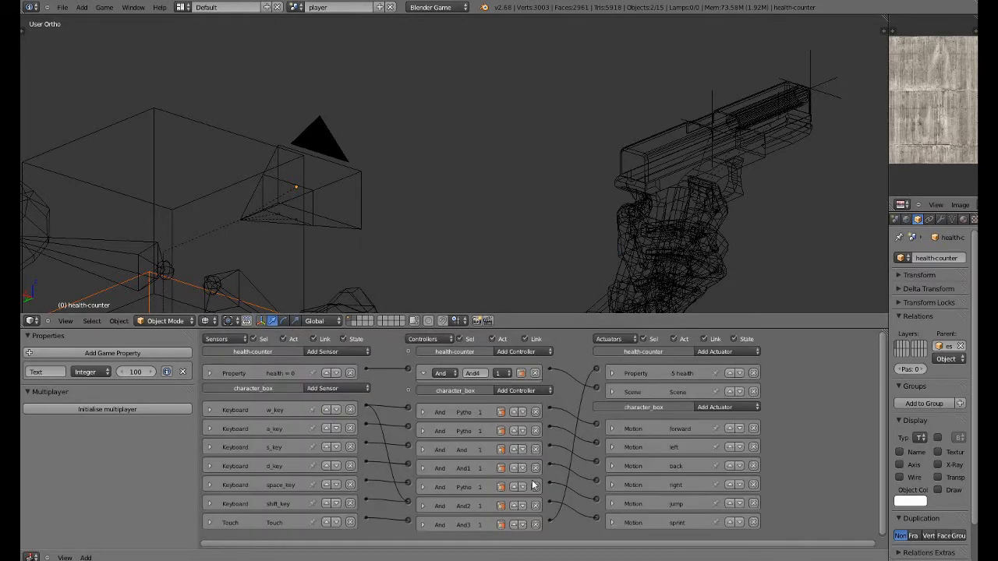
middle_click_drag(506, 195, 412, 222)
key("ctrl+s")
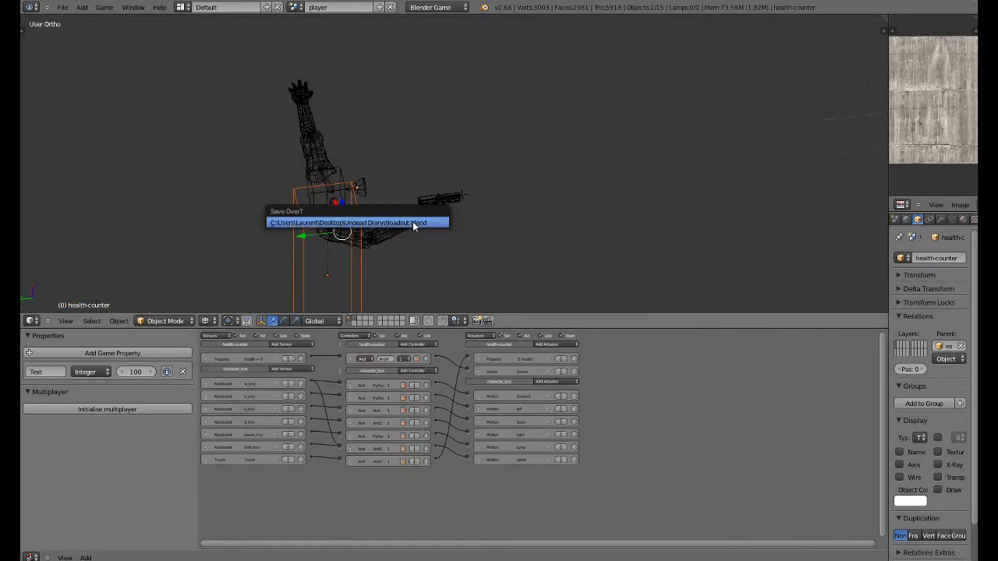
left_click(412, 222)
Examine the loadout scene and another of its layers, and return to the player scene.
scroll(375, 262, "down", 3)
middle_click_drag(379, 272, 381, 234)
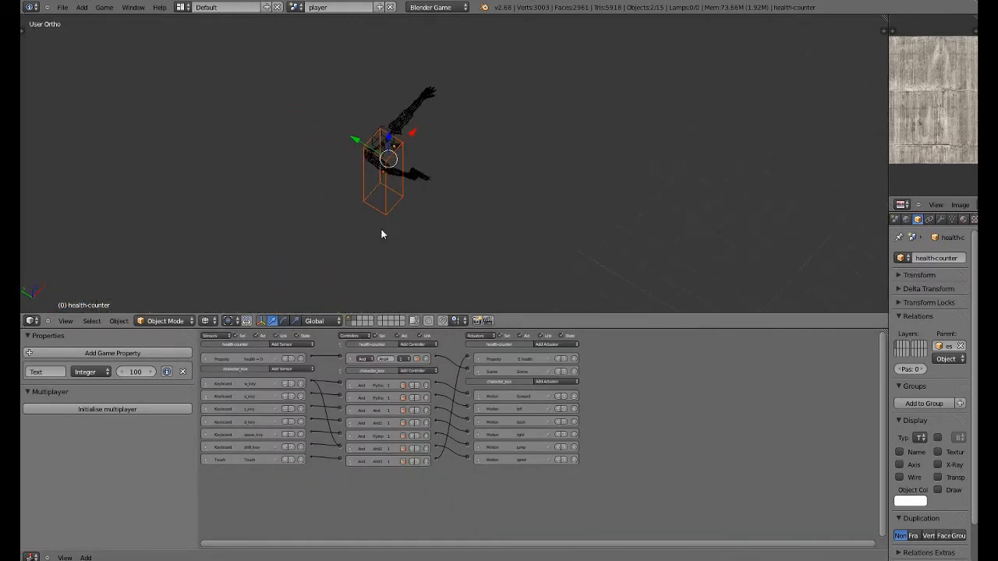
left_click(296, 7)
left_click(302, 25)
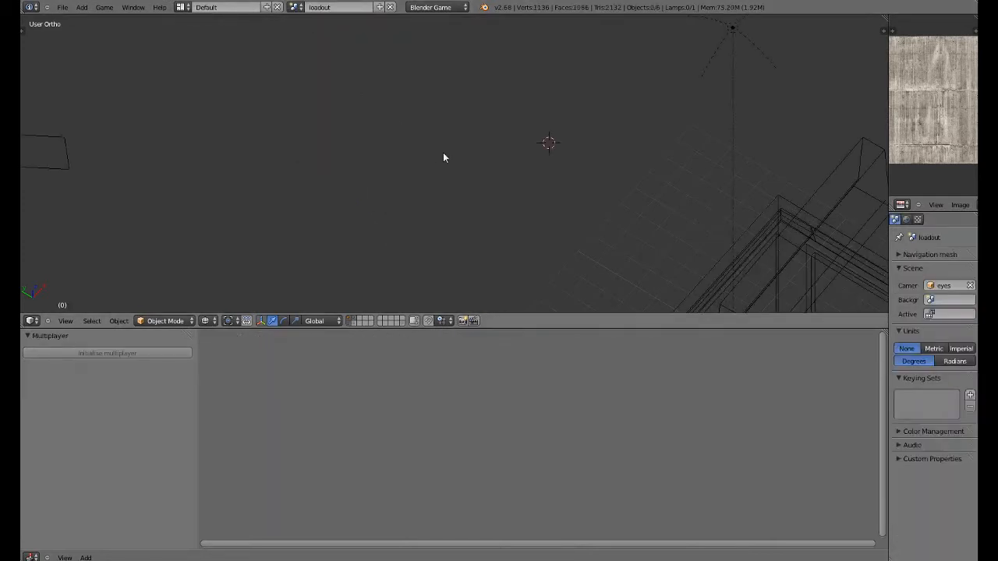
left_click(296, 7)
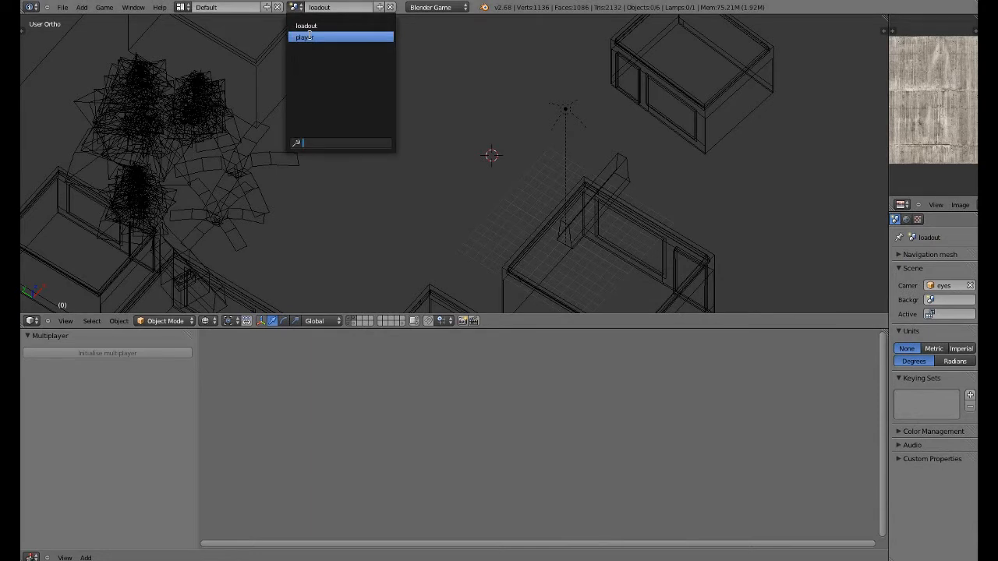
key("Down")
key("Escape")
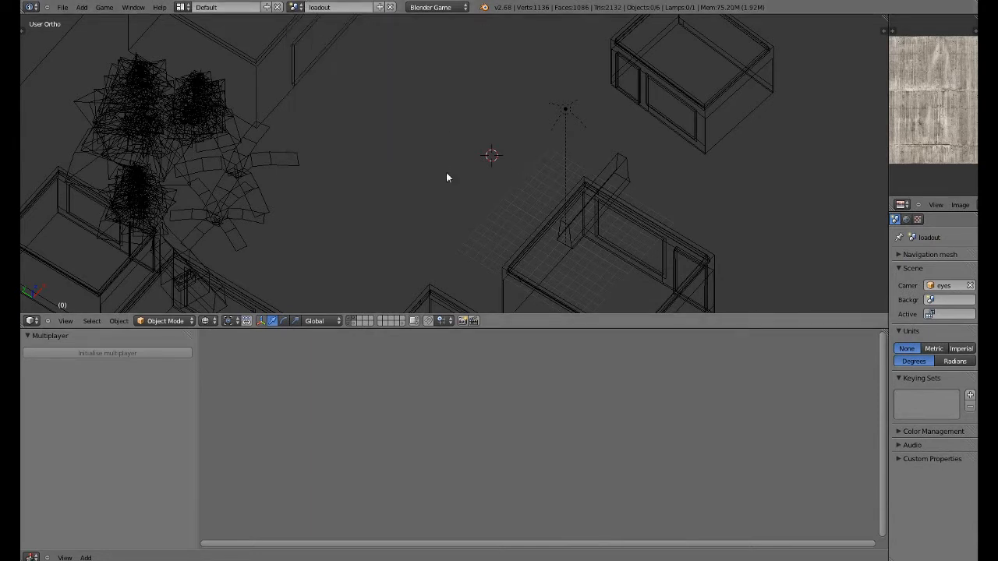
left_click(353, 325)
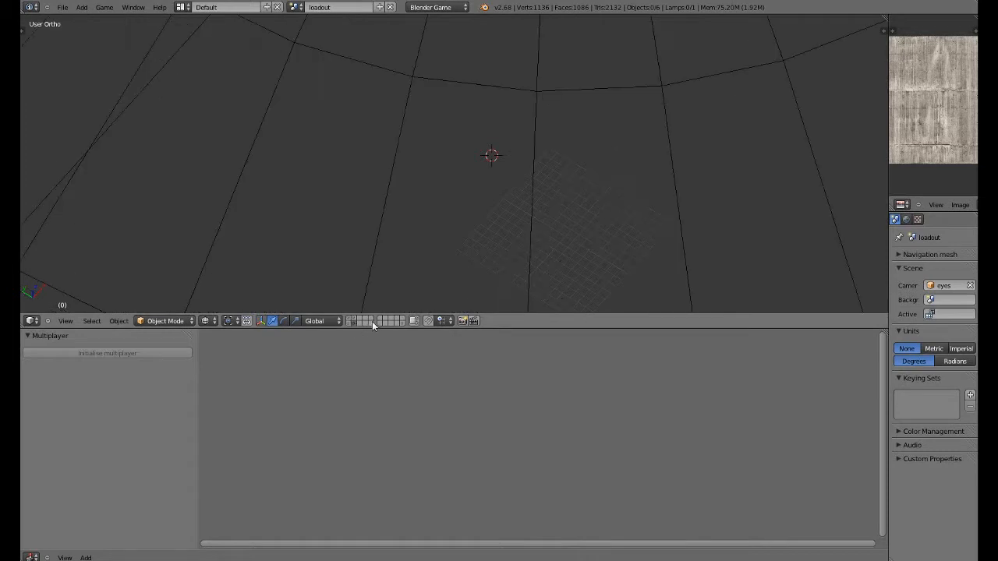
left_click(294, 8)
left_click(305, 36)
middle_click_drag(429, 180, 422, 278)
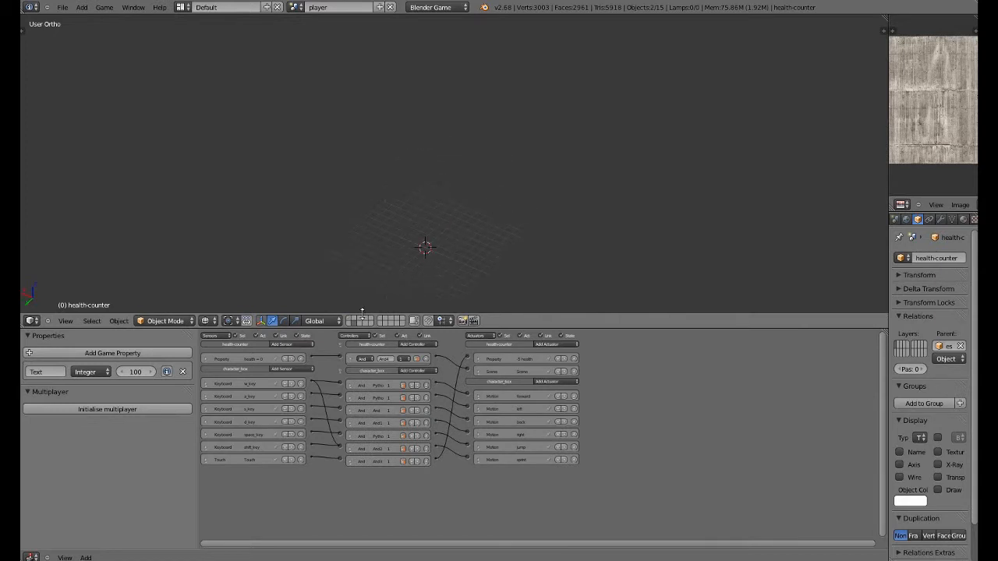
Save the project over the existing loadout.blend file.
key("ctrl+s")
left_click(391, 260)
key("a")
scroll(418, 246, "down", 2)
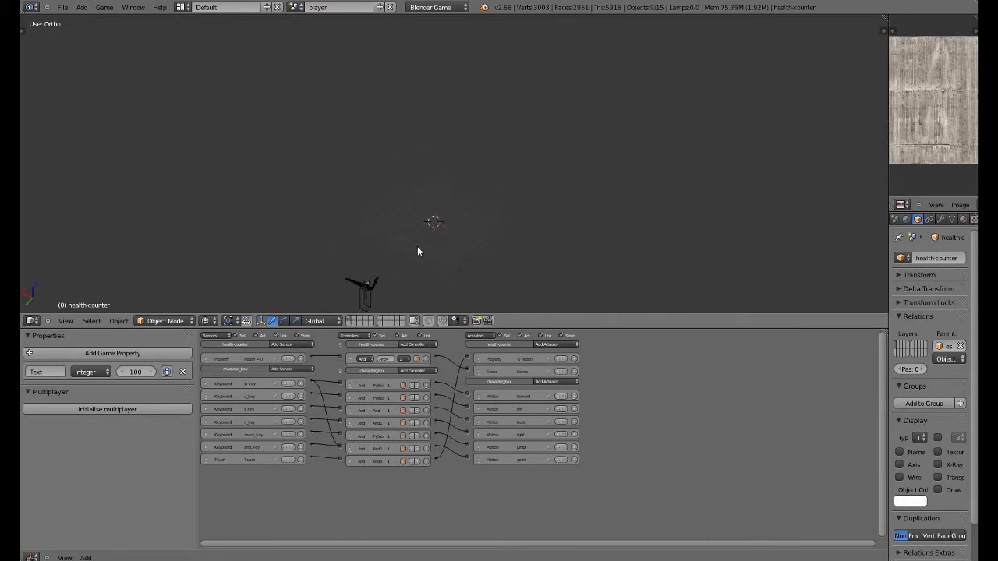
middle_click_drag(417, 247, 342, 201)
key("a")
key("ctrl+s")
left_click(415, 243)
Add a mesh cube at the 3D cursor in the player scene.
key("shift+a")
mouse_move(345, 201)
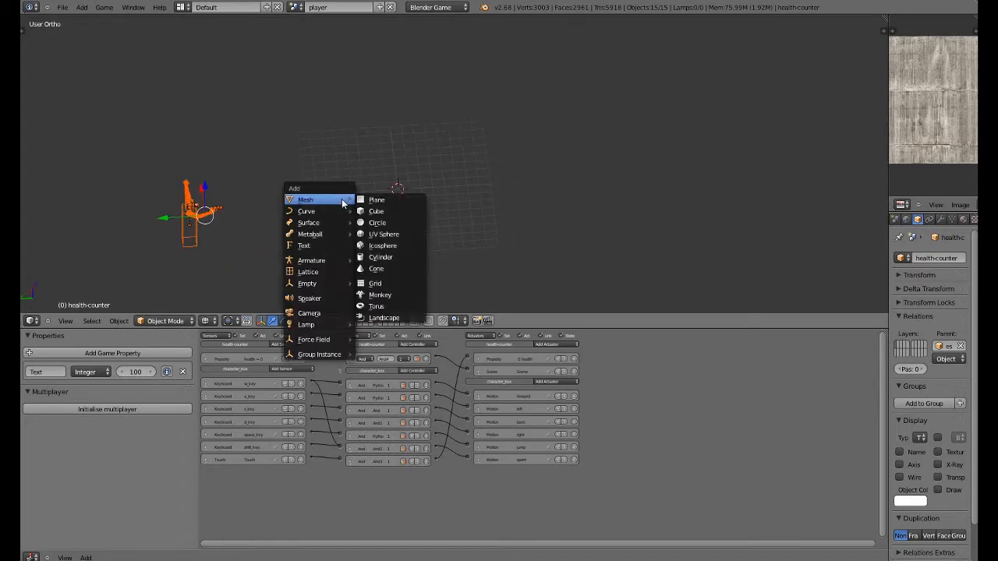
left_click(379, 212)
scroll(424, 209, "up", 3)
middle_click_drag(399, 227, 441, 229, "shift")
In Edit Mode, narrow the cube to about 0.45 along X and reduce its height along Z.
key("Tab")
key("s")
key("y")
key("Escape")
key("s")
key("x")
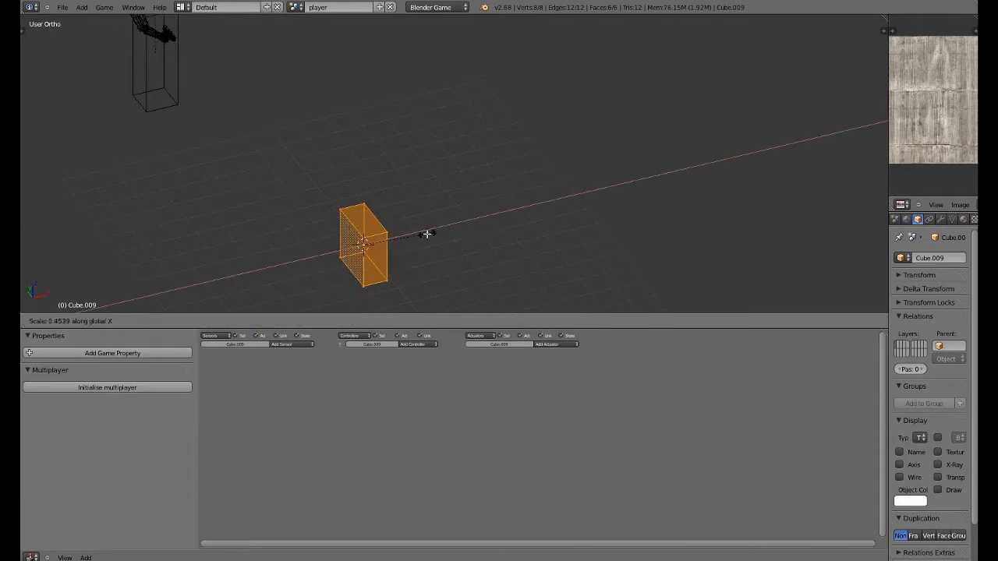
left_click(429, 231)
key("s")
key("z")
left_click(416, 236)
Add a second cube inside the same mesh, scale it down, and raise it about 1.09 units above the block's centre.
middle_click_drag(417, 236, 463, 219)
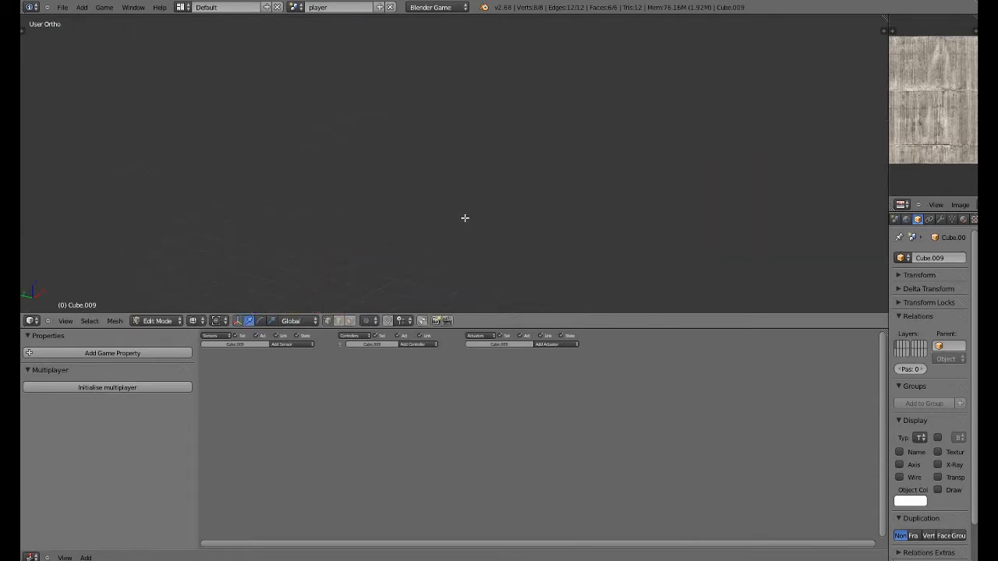
middle_click_drag(427, 271, 575, 120, "shift")
scroll(575, 119, "up", 3)
key("shift+a")
left_click(413, 238)
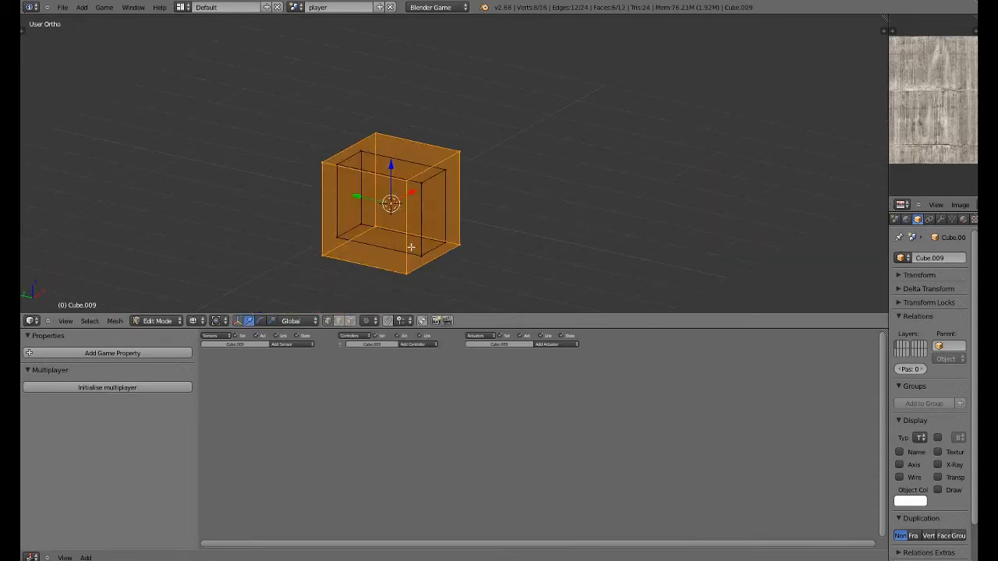
key("s")
left_click(417, 214)
key("g")
key("z")
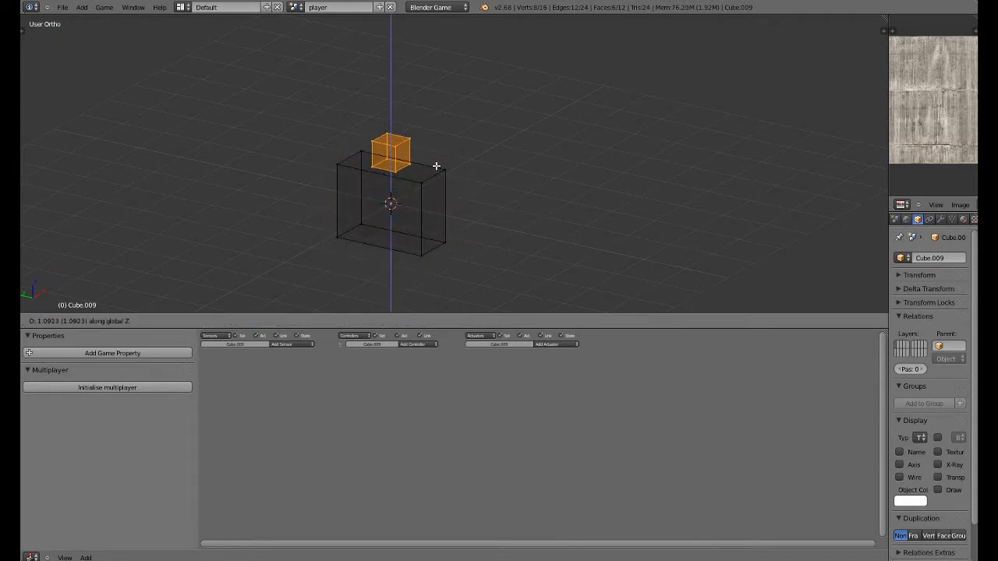
left_click(436, 166)
In the front view, shrink the small cube further and reposition it along Z just above the block.
key("KP_1")
middle_click_drag(623, 193, 441, 148, "shift")
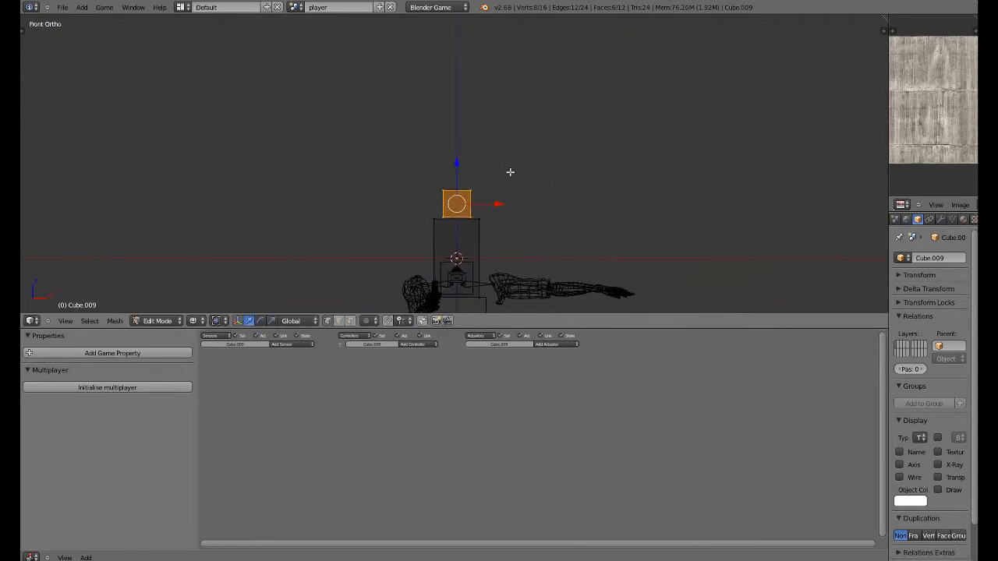
key("s")
left_click(569, 227)
key("g")
key("z")
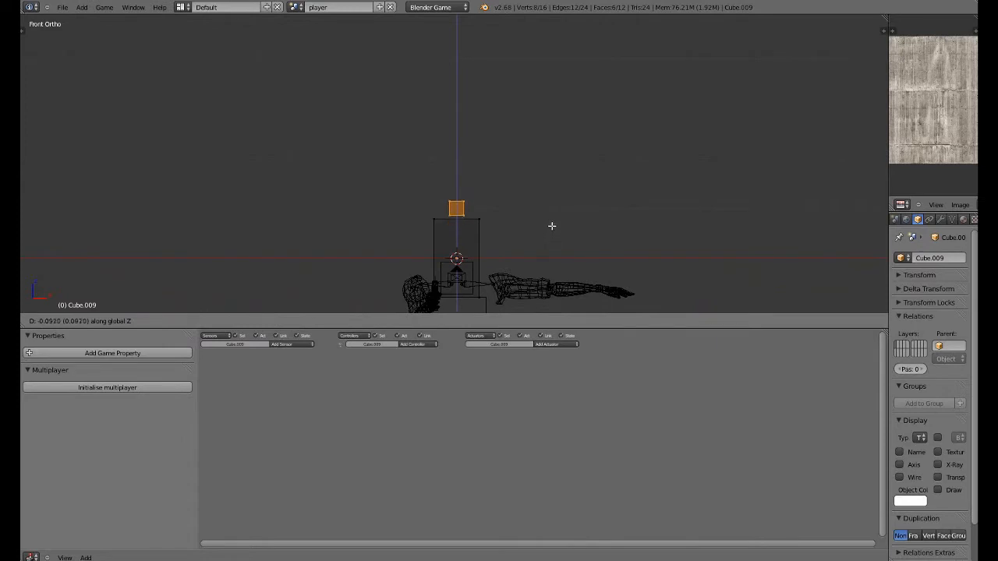
left_click(550, 220)
In the right view, stretch the small cube along Y into a short horizontal bar.
key("KP_3")
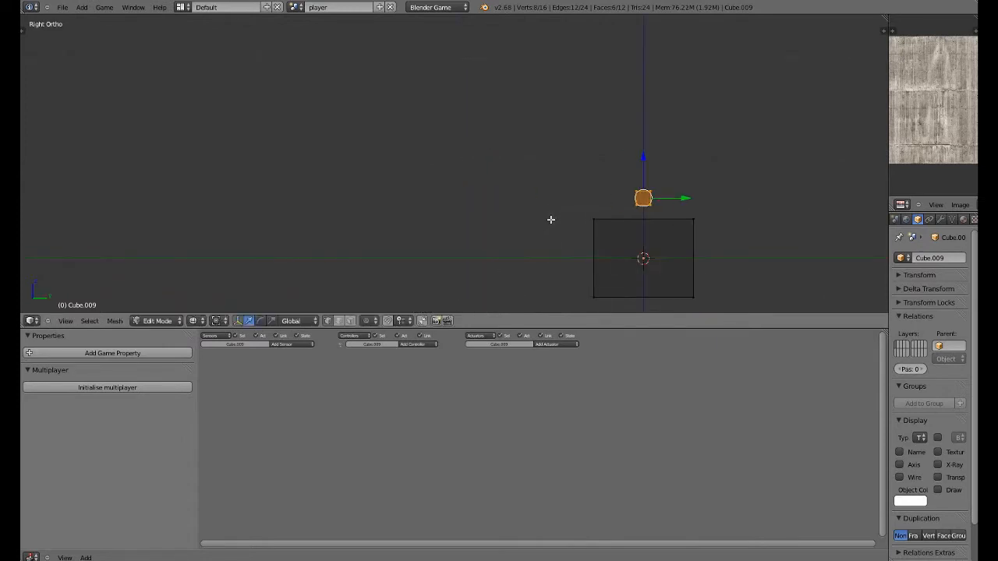
middle_click_drag(691, 201, 548, 189, "shift")
key("s")
key("y")
left_click(624, 188)
Add a centred loop cut across the small bar and scale the new loop to about 0.79.
key("a")
key("c")
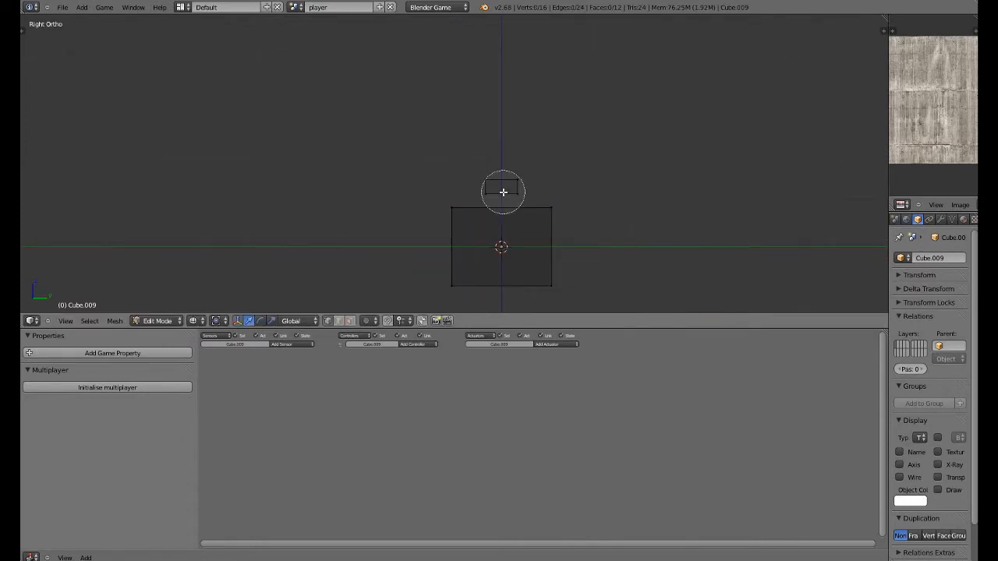
right_click(503, 192)
scroll(492, 189, "up", 1)
key("ctrl+r")
left_click(512, 197)
right_click(513, 196)
key("s")
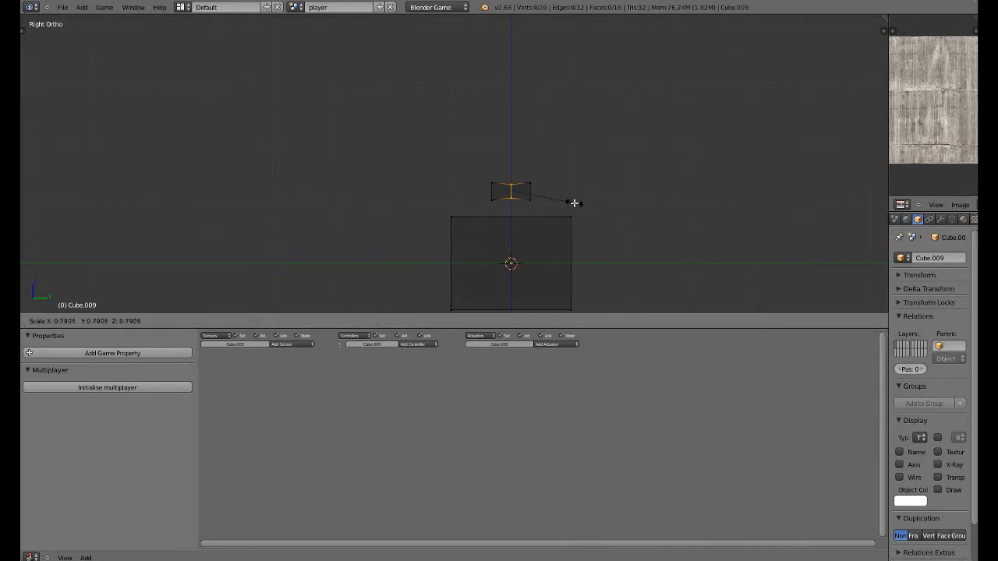
left_click(572, 203)
Move the bar's middle loop upward along Z to give the bar an arched shape.
key("g")
key("z")
left_click(567, 197)
key("g")
key("z")
left_click(567, 199)
Extrude the arched bar's positive-Y end face outward and move it down to the block's top edge.
key("a")
key("c")
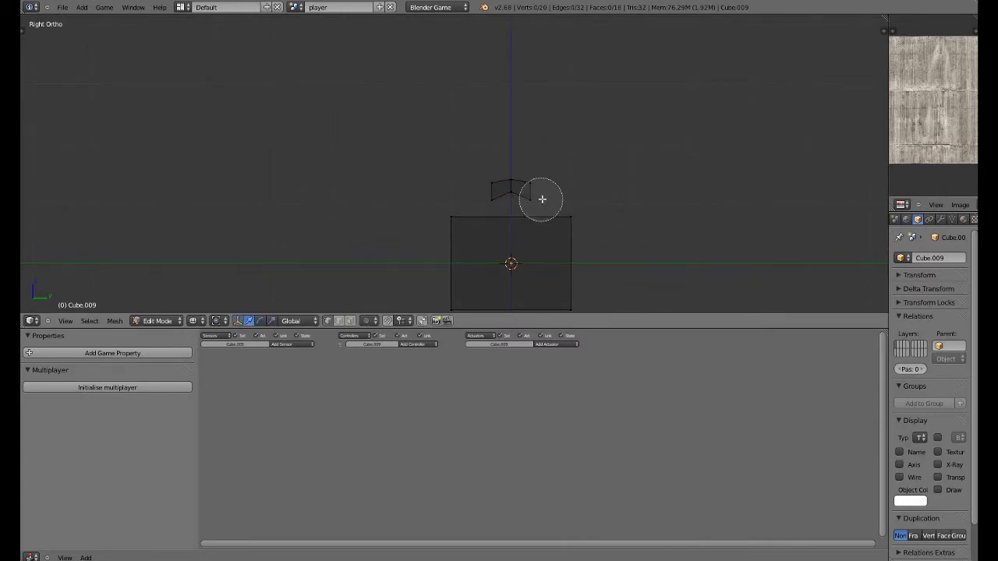
left_click(540, 194)
right_click(546, 201)
scroll(562, 202, "up", 2)
middle_click_drag(626, 223, 557, 170, "shift")
key("e")
left_click(578, 191)
key("g")
left_click(580, 226)
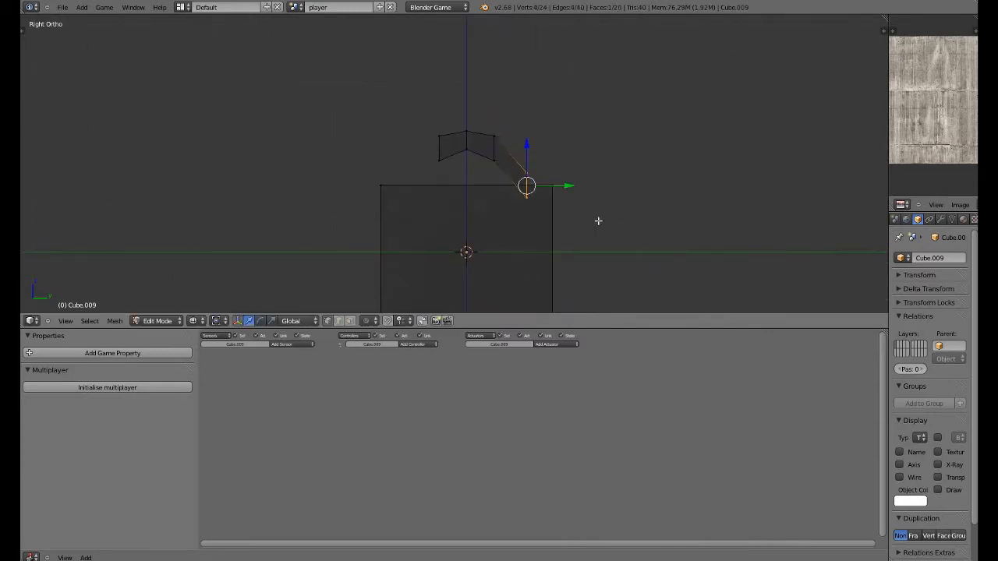
Rotate the extruded end face to follow the slope of the bar and move it slightly lower.
key("r")
left_click(560, 245)
key("g")
left_click(556, 260)
Extrude the arched bar's negative-Y end face down to the block's top edge and rotate it to follow the bar's slope.
key("a")
key("c")
left_click_drag(434, 163, 439, 147)
right_click(443, 148)
key("r")
right_click(477, 170)
key("r")
left_click(474, 175)
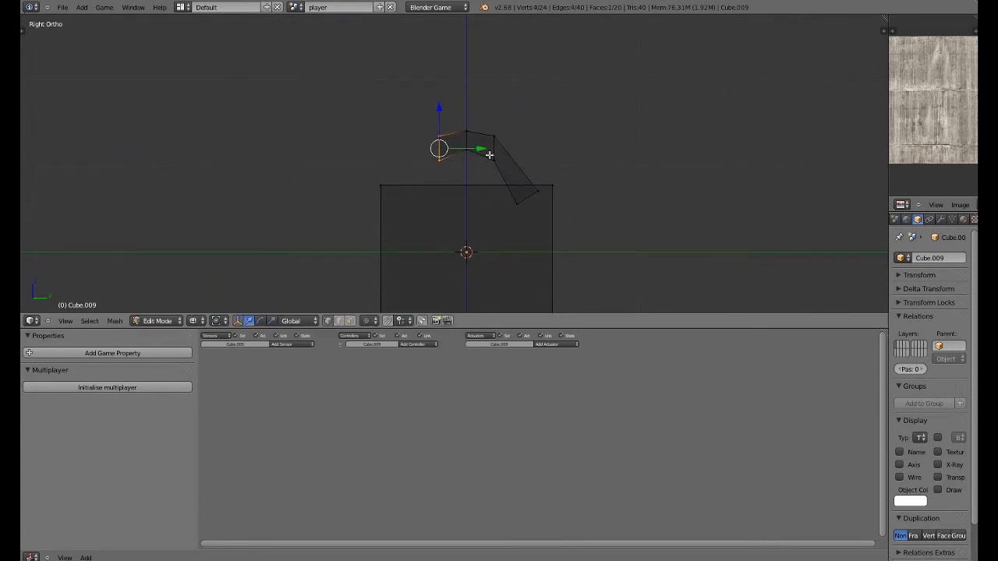
key("e")
left_click(492, 236)
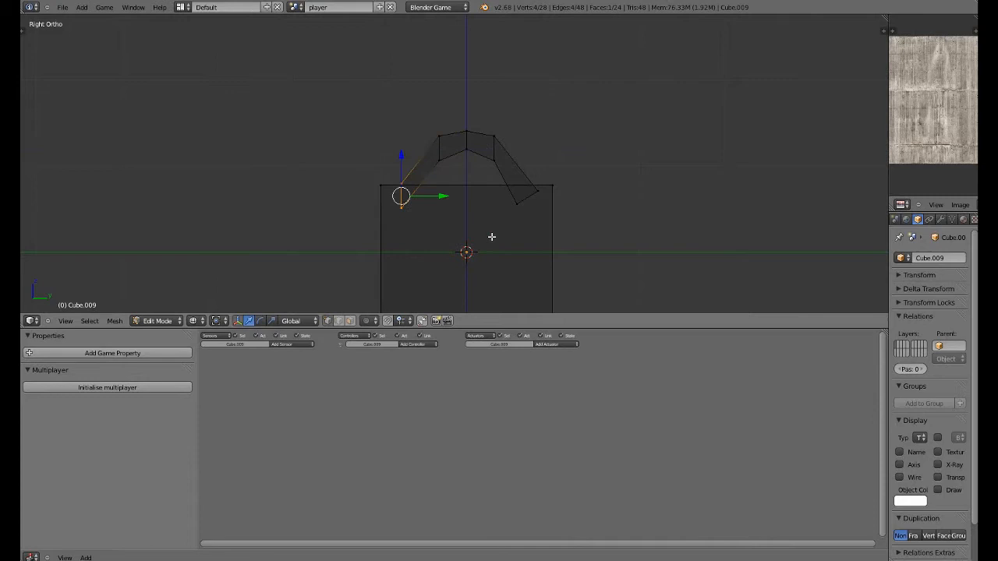
key("r")
left_click(488, 180)
Add two horizontal loop cuts around the block and scale them along Z into a narrow central band.
scroll(514, 179, "up", 2)
scroll(510, 185, "down", 2)
middle_click_drag(491, 234, 466, 151, "shift")
key("ctrl+r")
scroll(523, 167, "up", 1)
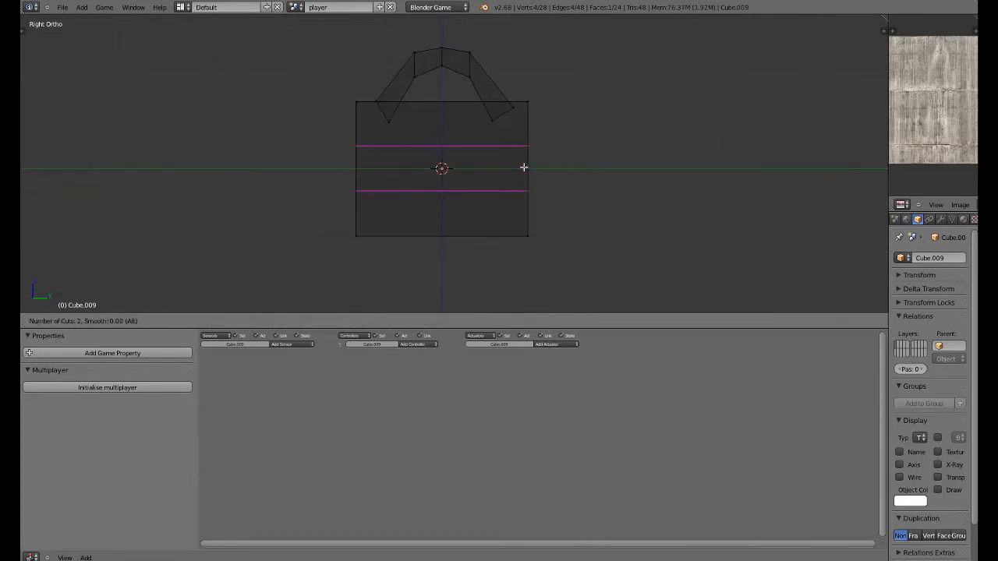
left_click(524, 167)
key("s")
key("z")
left_click(511, 179)
Add two evenly spaced vertical loop cuts across the block's width.
key("ctrl+r")
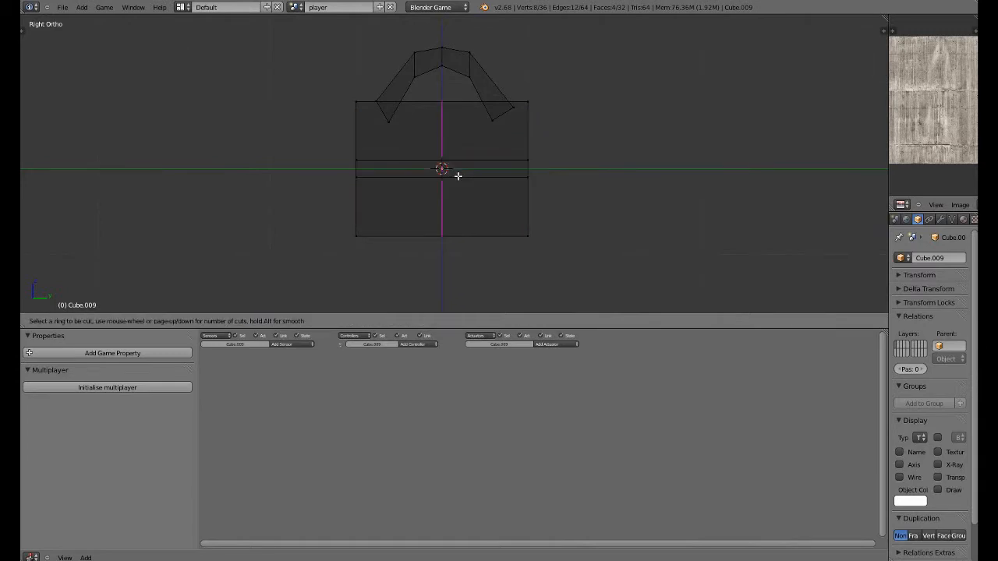
scroll(458, 176, "up", 1)
left_click(464, 177)
key("s")
key("x")
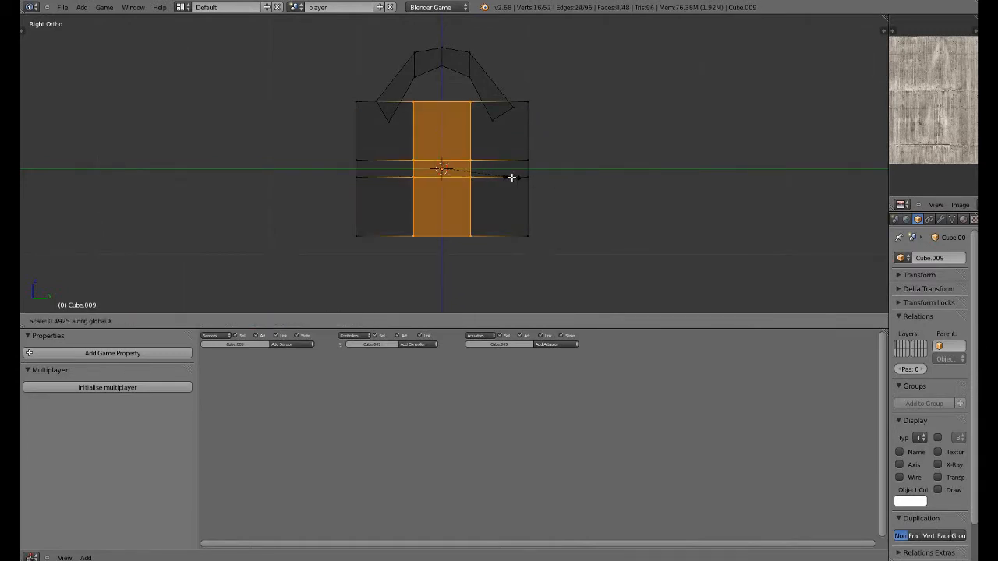
right_click(511, 178)
Scale the two vertical loops along Y to about 0.27 to form a narrow central column.
key("s")
key("y")
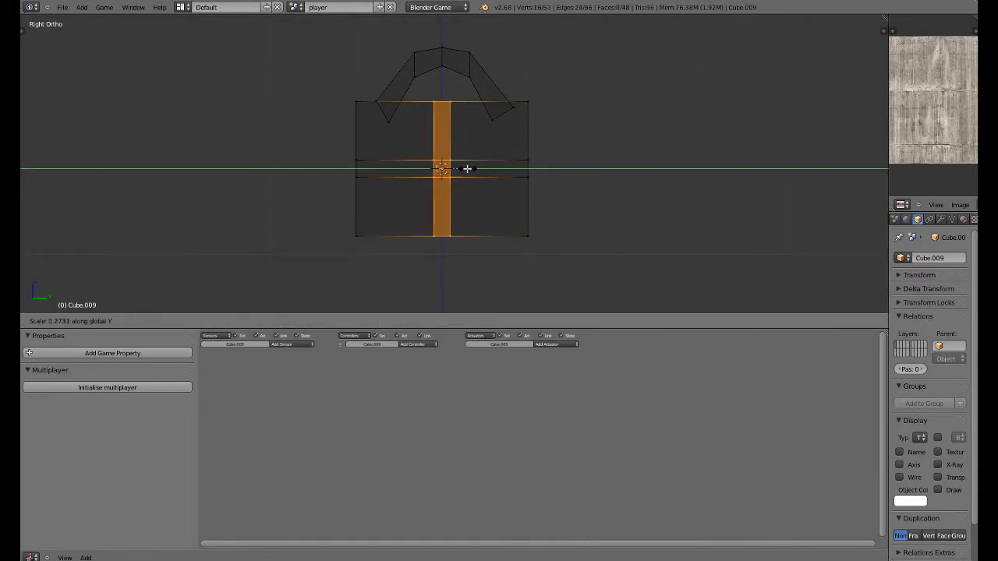
left_click(464, 169)
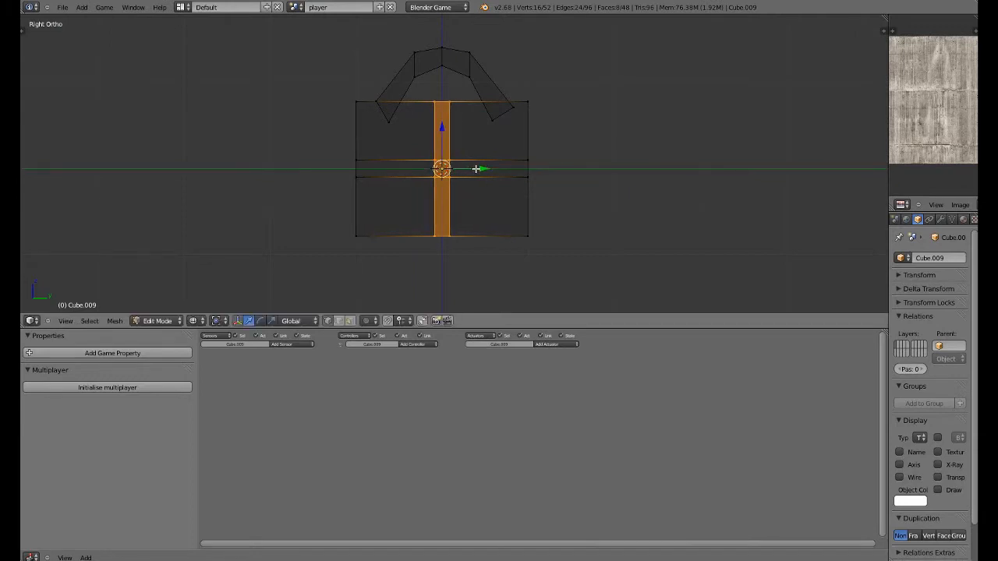
Add one centred vertical loop cut on each side of the block's narrow central column.
key("ctrl+r")
left_click(501, 174)
right_click(499, 174)
key("ctrl+r")
left_click(403, 176)
right_click(402, 178)
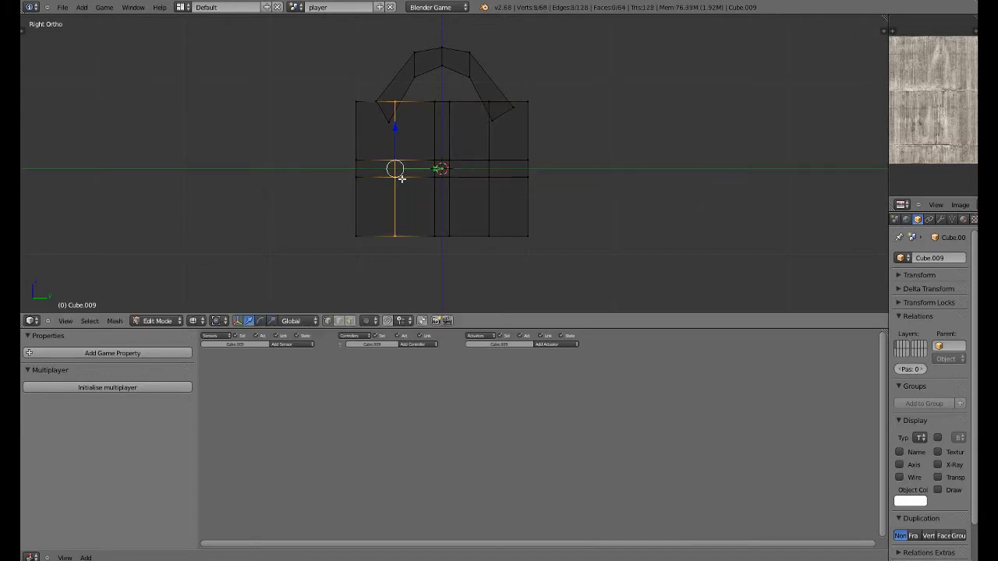
Add a horizontal loop cut above and below the central band, sliding each towards the block's nearest outer edge.
key("ctrl+r")
left_click(483, 141)
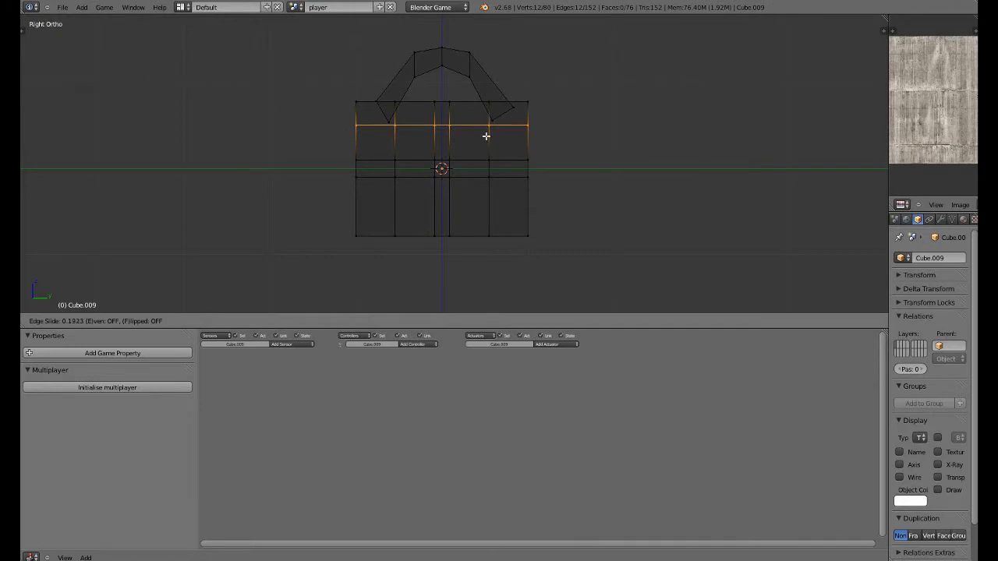
left_click(485, 135)
key("ctrl+r")
left_click(453, 216)
left_click(451, 219)
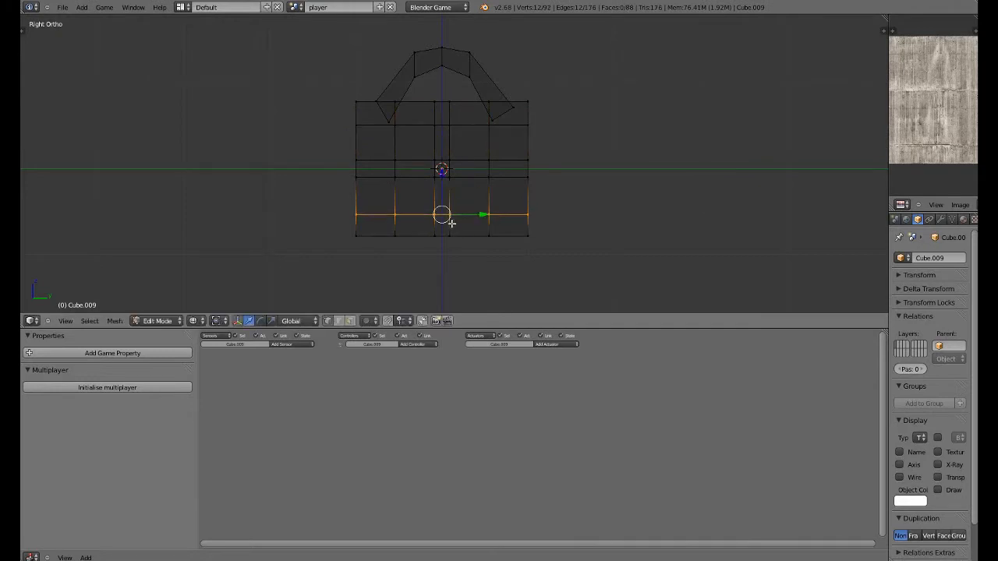
Switch to solid shading, leave Edit Mode and add a Hemi lamp at the box.
mouse_move(451, 221)
middle_mouse_down()
mouse_move(401, 234)
mouse_move(493, 235)
middle_mouse_up()
key("z")
scroll(437, 214, "down", 4)
scroll(493, 234, "up", 1)
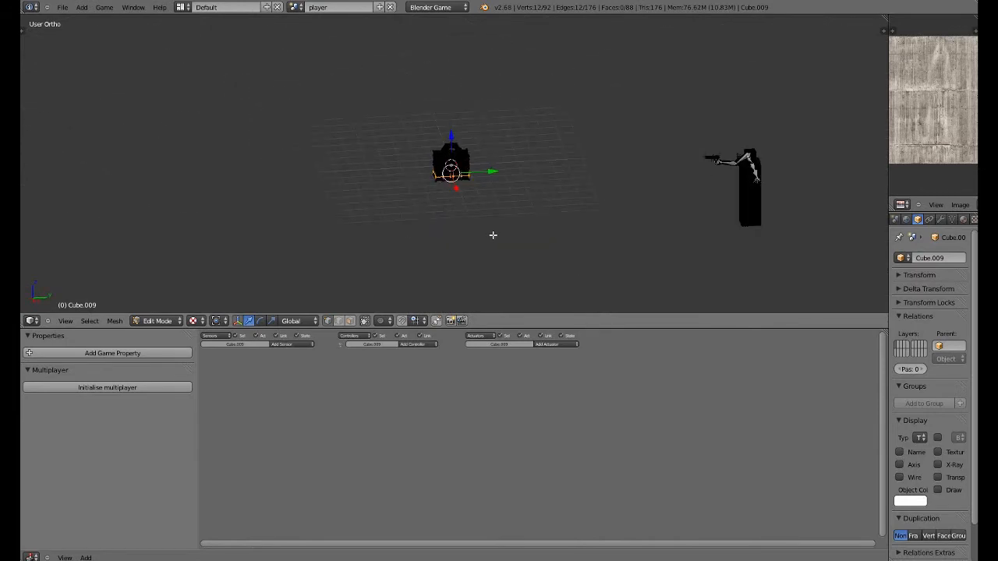
key("Tab")
key("shift+a")
mouse_move(511, 334)
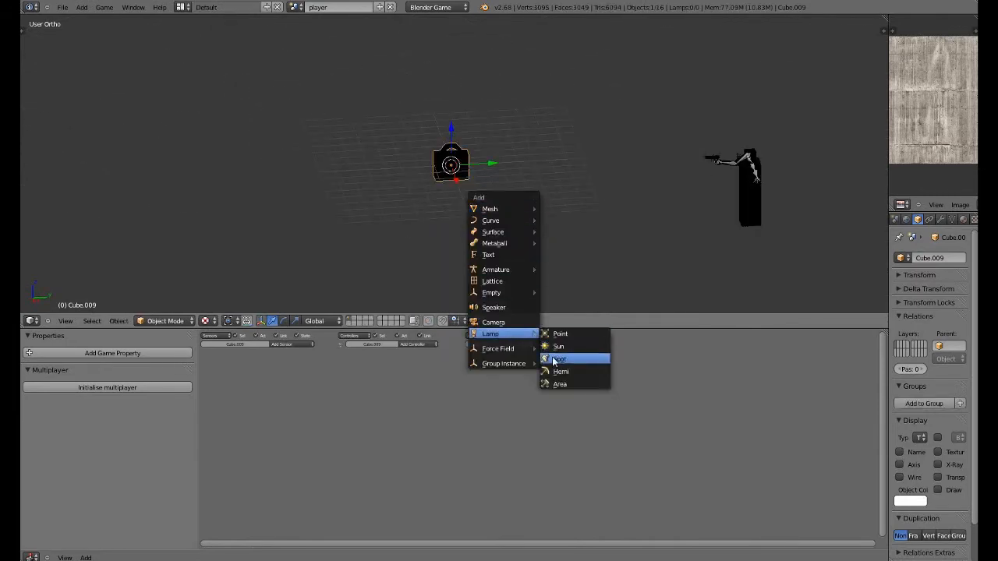
key("Return")
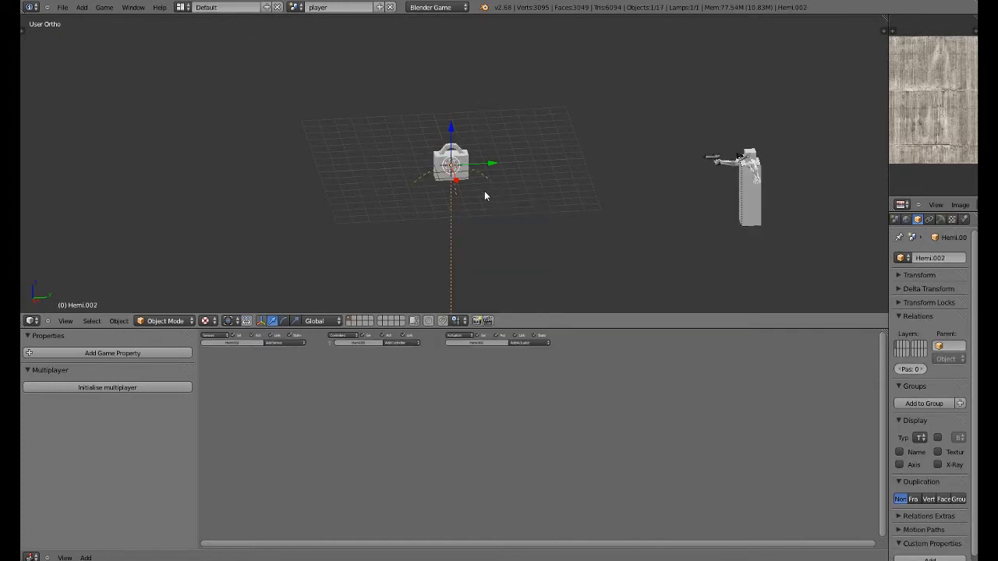
Move the Hemi lamp along Z to a position high above the box.
scroll(484, 190, "down", 5)
key("g")
key("z")
left_click(479, 93)
middle_click_drag(486, 118, 522, 178)
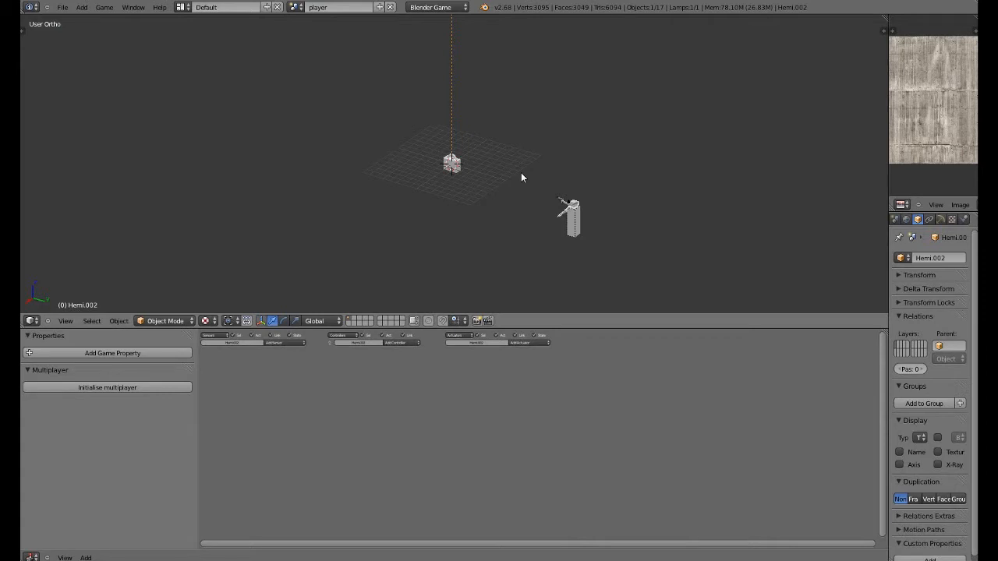
Rename the box object as health_pack and save over loadout.blend.
right_click(452, 163)
key("KP_Decimal")
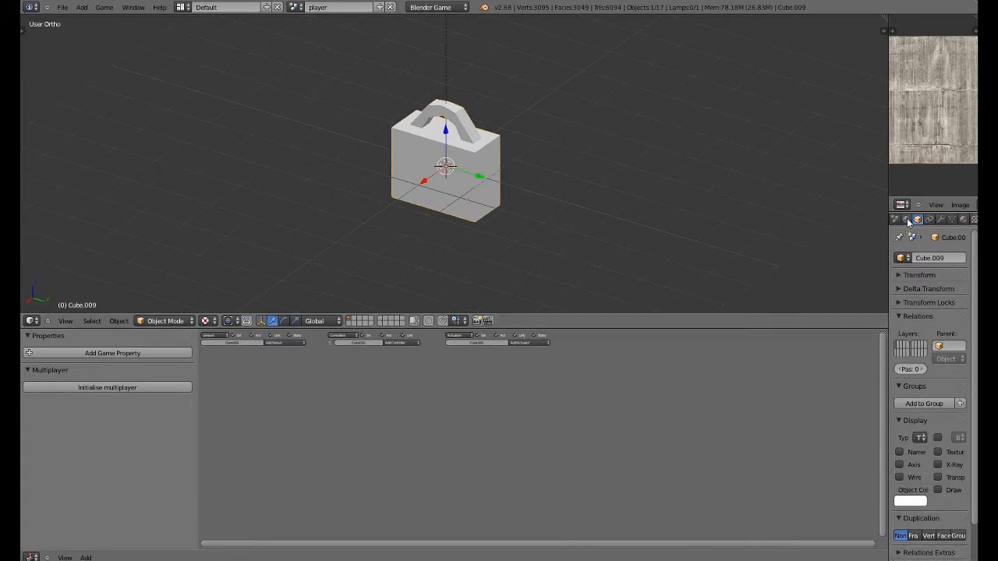
left_click(925, 258)
type("hel")
type("th_pack")
key("Return")
key("ctrl+s")
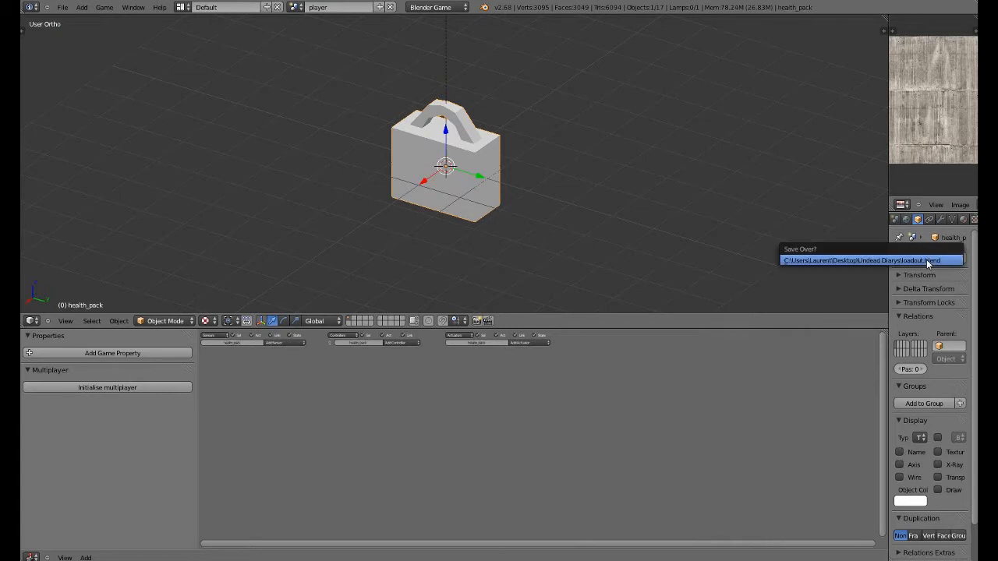
left_click(927, 262)
Name the health pack's material white and enter Edit Mode with the whole mesh selected.
left_click(962, 219)
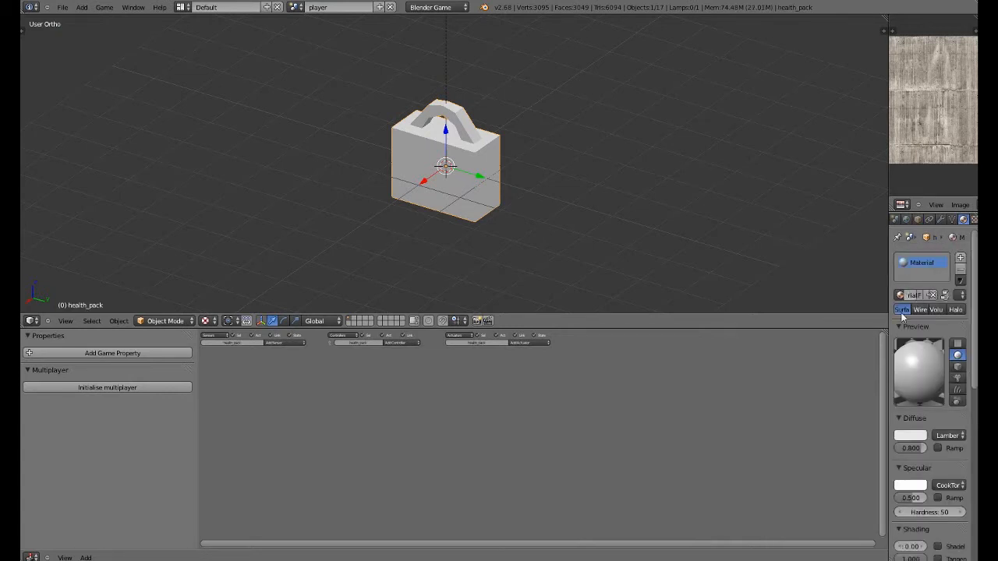
left_click(910, 295)
key("Tab")
key("a")
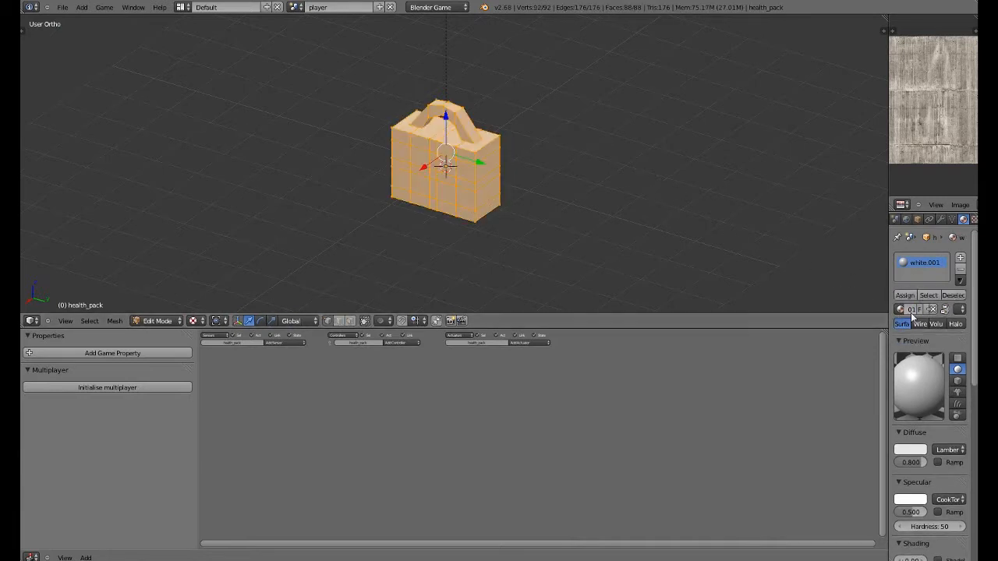
Add a second material named red to the health pack and set its diffuse colour to red.
left_click(960, 258)
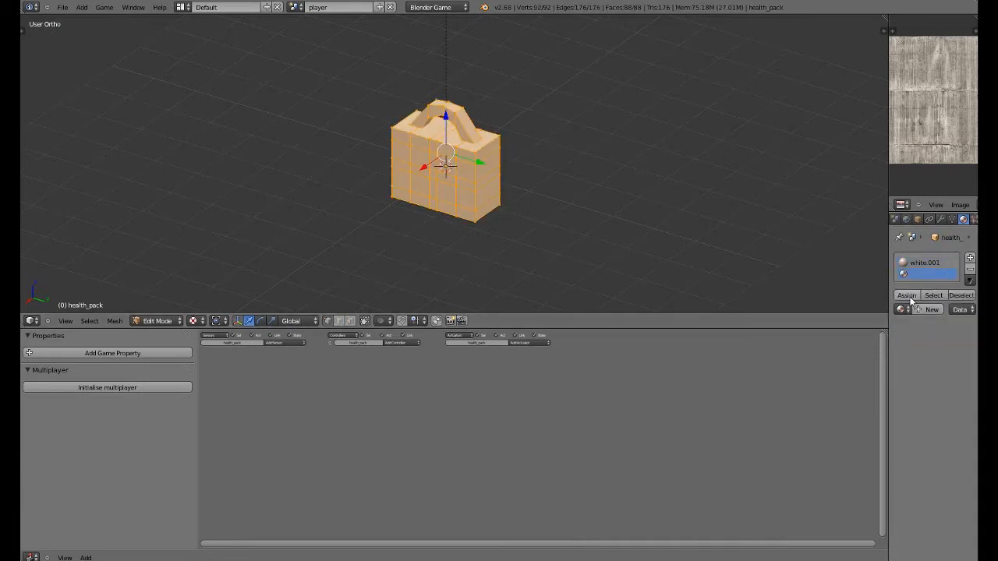
left_click(929, 310)
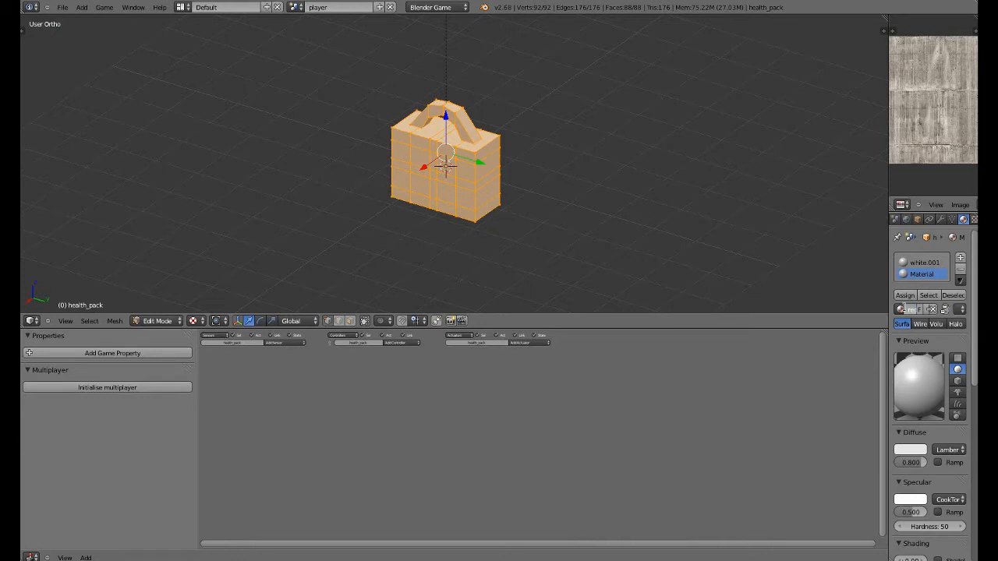
key("Return")
left_click(910, 450)
left_click(868, 380)
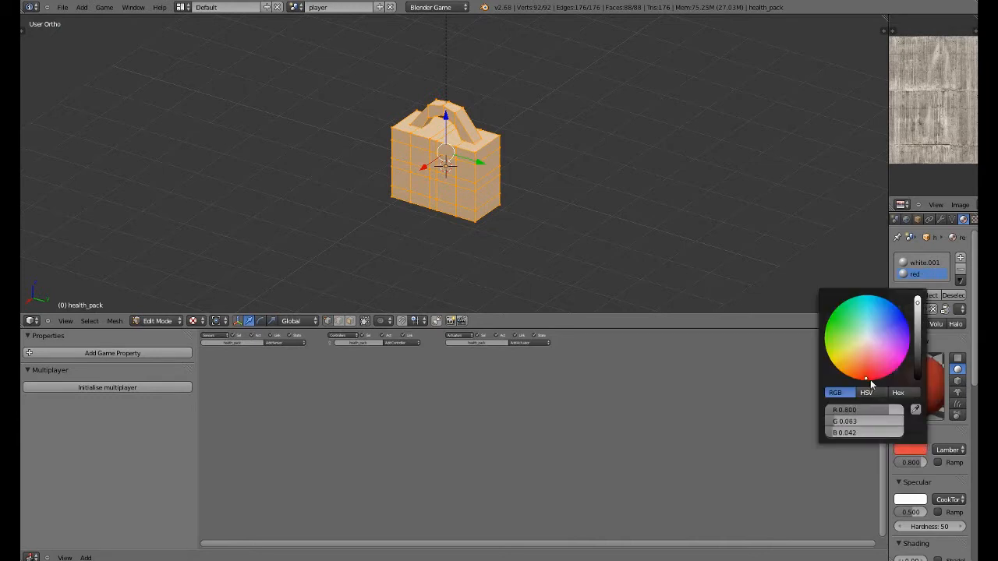
In face select mode, select the five faces forming a cross on one large side of the health pack.
scroll(460, 210, "up", 2)
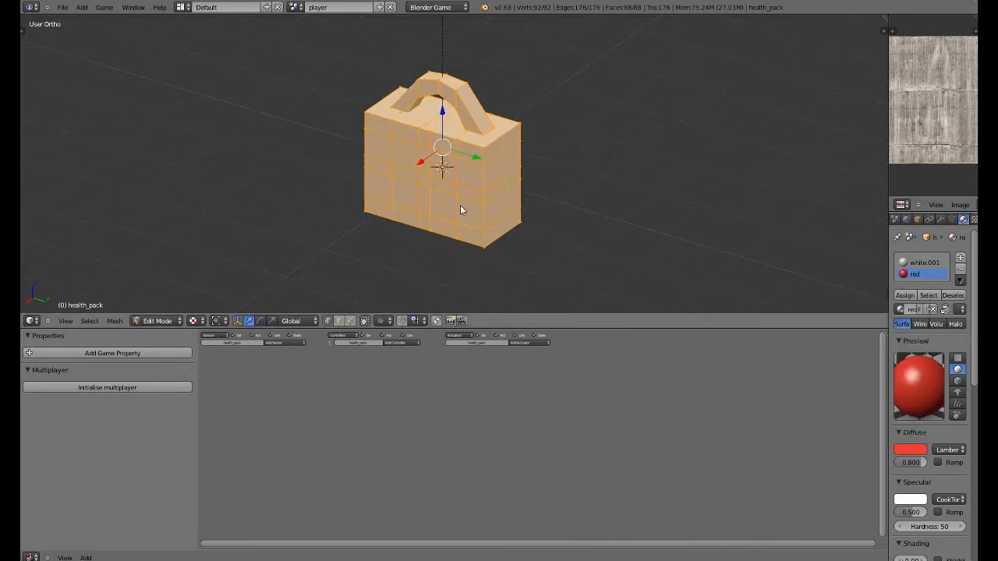
mouse_move(461, 210)
middle_mouse_down()
mouse_move(445, 179)
mouse_move(439, 278)
middle_mouse_up()
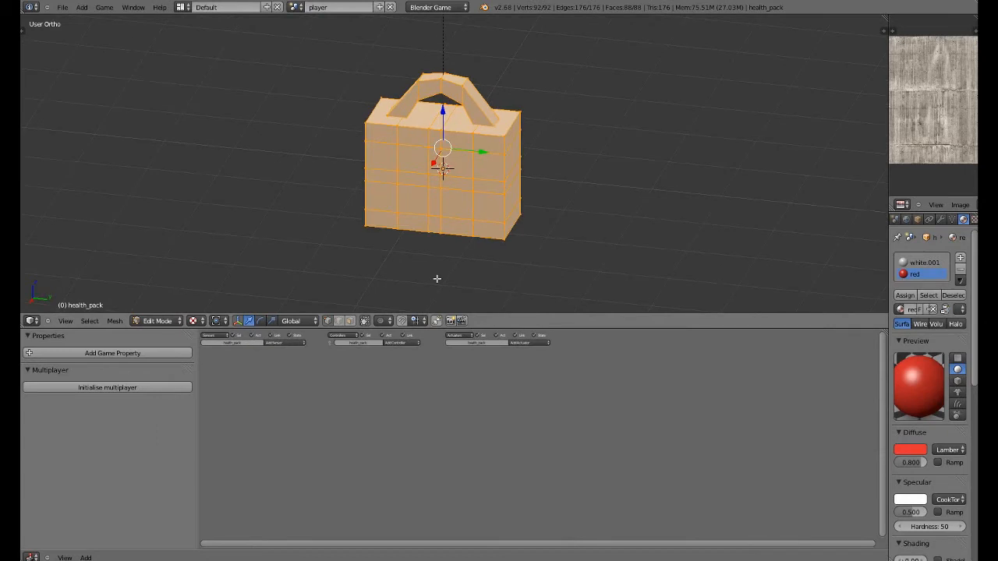
right_click(419, 181)
left_click(350, 320)
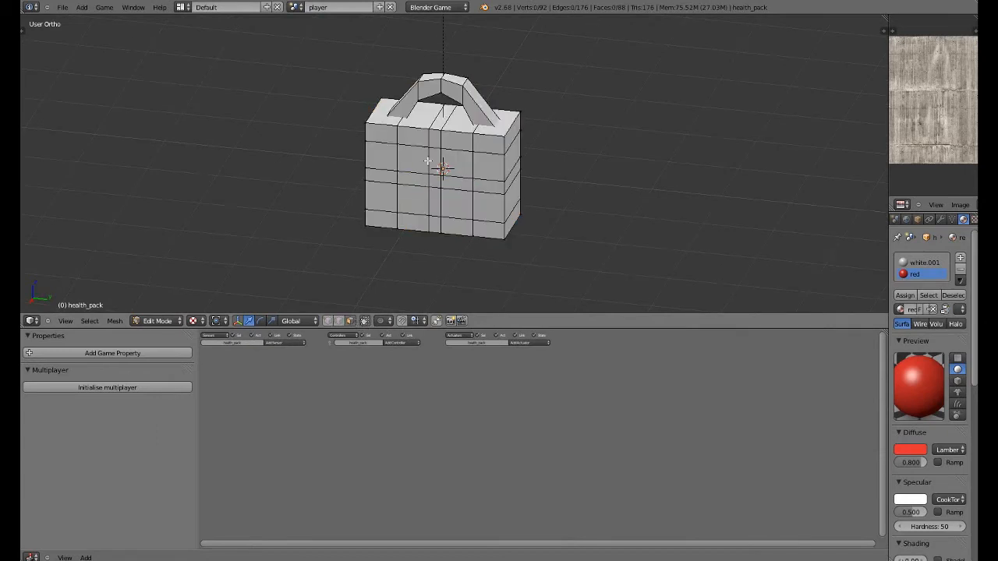
right_click(415, 178)
right_click(435, 179, "shift")
right_click(435, 160, "shift")
right_click(450, 182, "shift")
right_click(437, 198, "shift")
Add the five cross faces on the opposite side to the selection and assign the red material to both crosses.
middle_click_drag(548, 189, 468, 174)
right_click(463, 172, "shift")
right_click(479, 169, "shift")
right_click(479, 150, "shift")
right_click(495, 166, "shift")
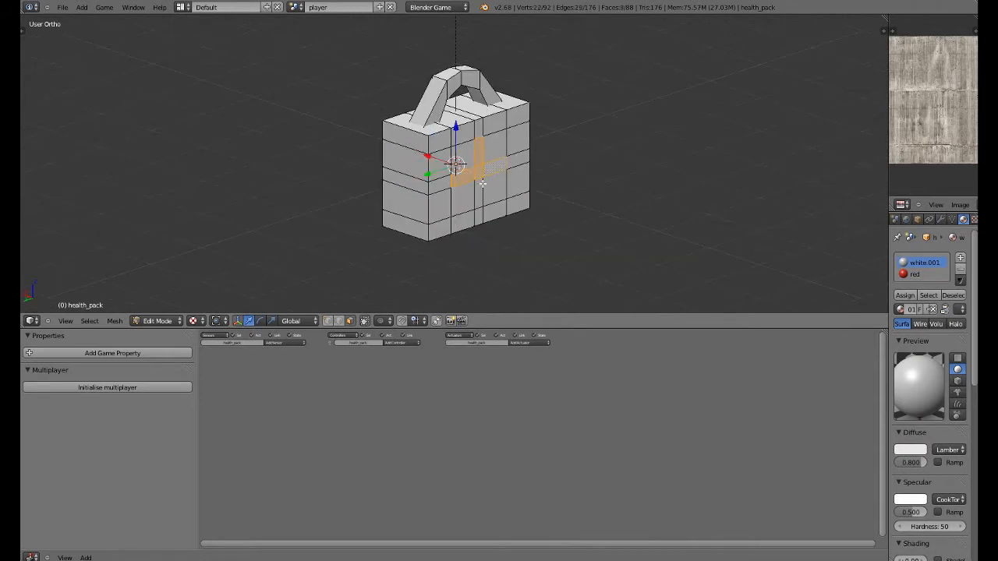
right_click(479, 195, "shift")
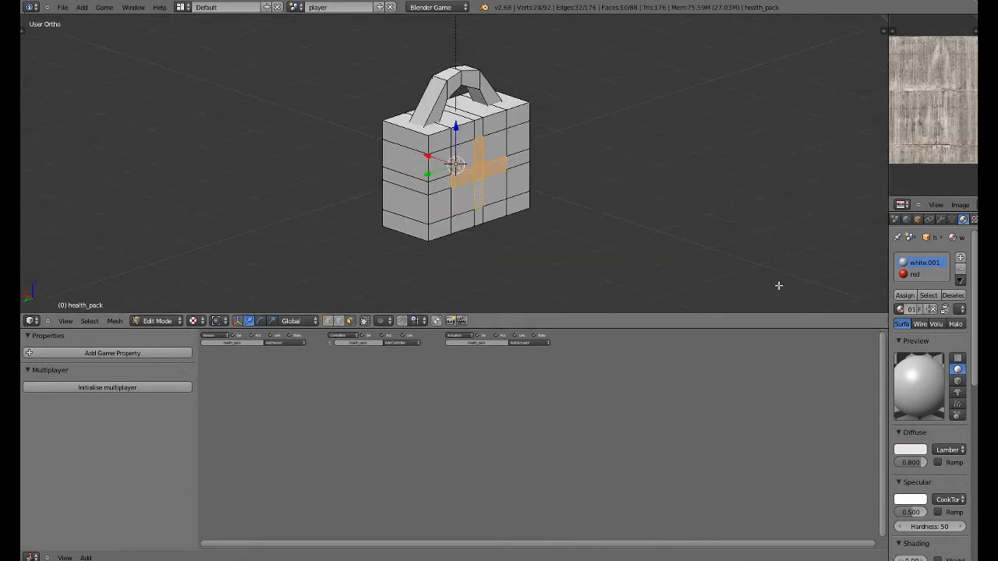
left_click(909, 275)
left_click(904, 295)
key("Tab")
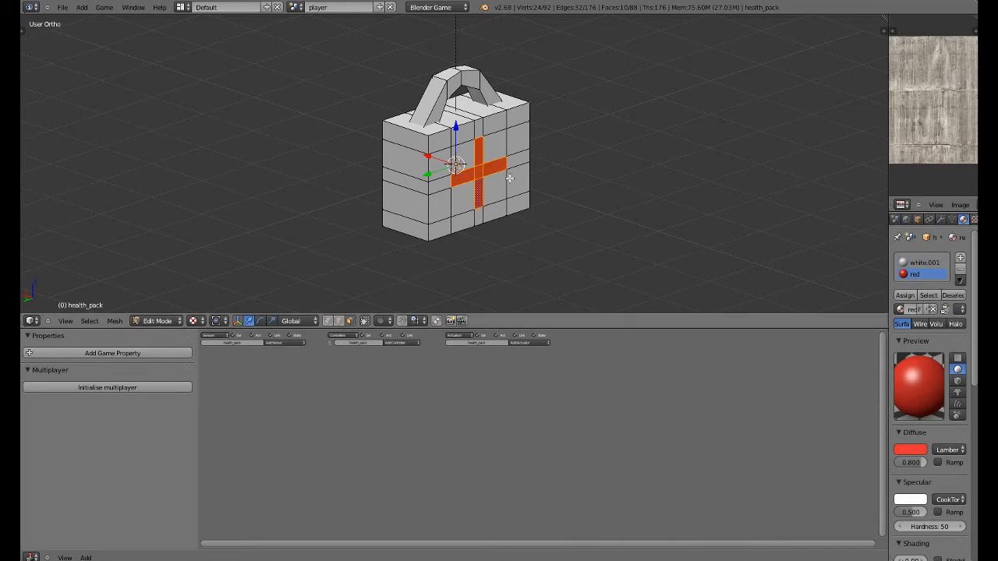
Set the health pack's origin to its geometry.
middle_click_drag(608, 188, 670, 203)
scroll(667, 204, "down", 3)
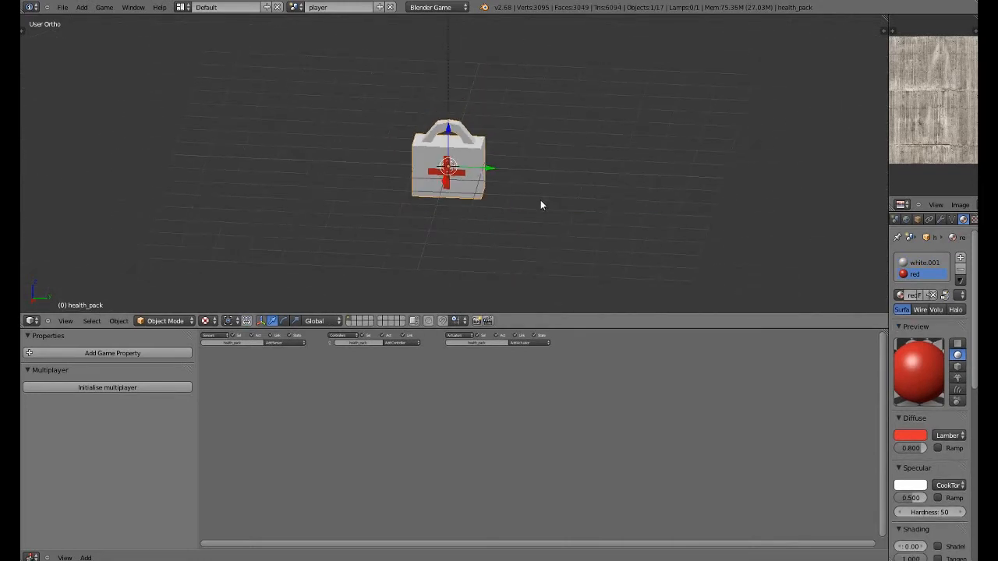
mouse_move(541, 205)
middle_mouse_down()
mouse_move(463, 152)
mouse_move(460, 185)
middle_mouse_up()
key("t")
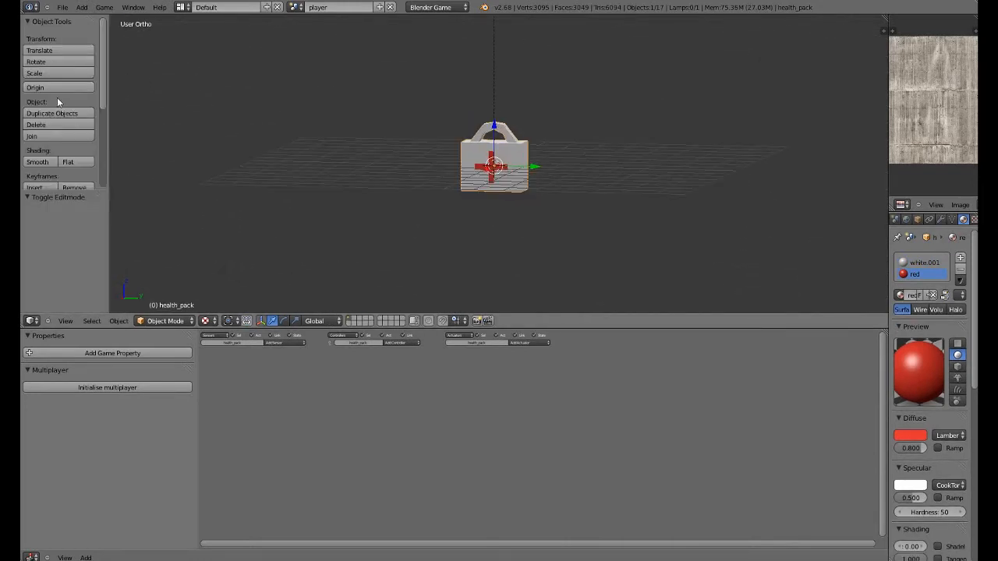
left_click(58, 87)
left_click(71, 98)
Add a cube around the health pack and scale its mesh to about 1.77 in wireframe view.
scroll(428, 165, "up", 2)
key("shift+a")
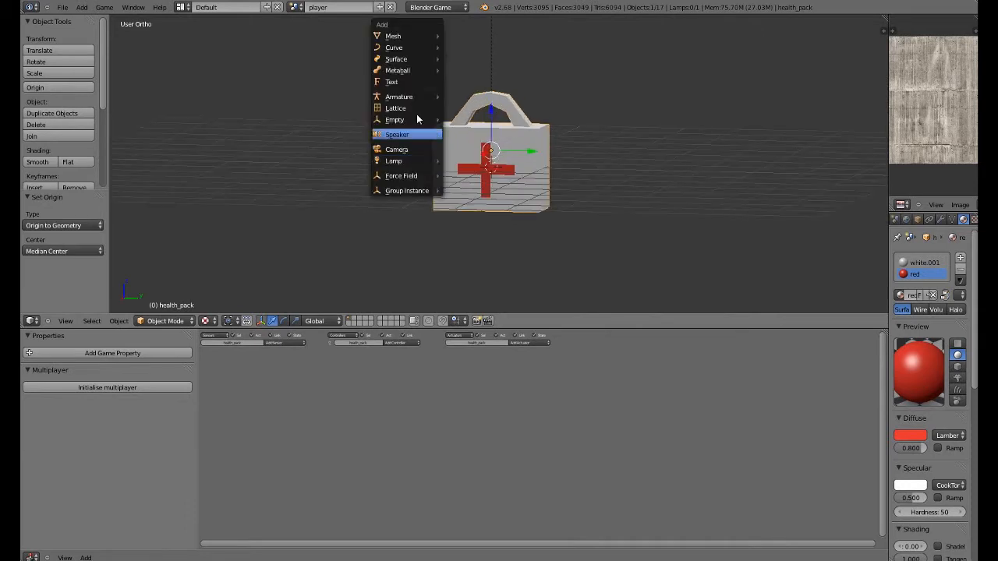
mouse_move(401, 37)
left_click(468, 44)
mouse_move(504, 109)
middle_mouse_down()
mouse_move(506, 160)
mouse_move(479, 162)
mouse_move(575, 177)
middle_mouse_up()
key("z")
key("Tab")
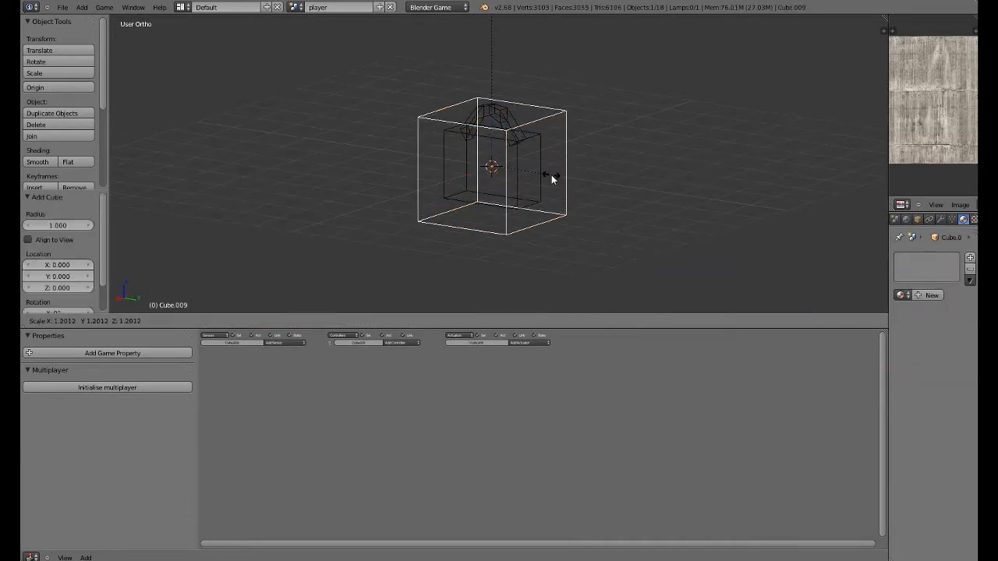
key("a")
key("s")
left_click(598, 178)
middle_click_drag(495, 176, 529, 164)
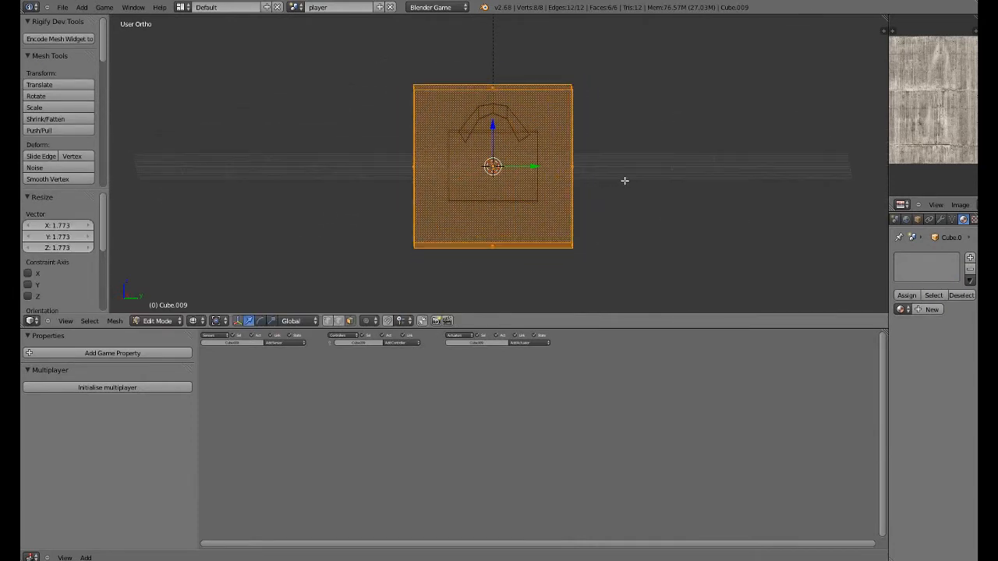
Move the cube's mesh up along Z and resize it so it encloses the health pack.
key("g")
key("z")
left_click(624, 140)
middle_click_drag(624, 140, 638, 186)
key("s")
left_click(621, 148)
Fine-tune the resized cube mesh's height along Z and save over the current file.
key("g")
key("z")
left_click(626, 153)
key("g")
key("z")
left_click(650, 148)
key("ctrl+s")
left_click(648, 145)
Leave Edit Mode and set the enclosing cube's origin to its geometry.
key("Tab")
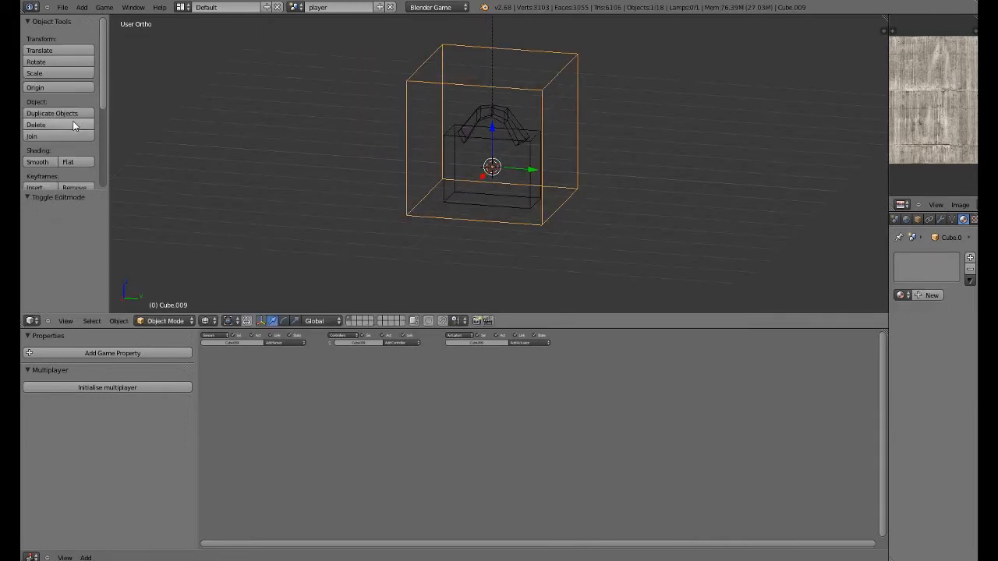
left_click(74, 91)
left_click(62, 88)
Select the health pack model and change its physics type in the physics settings.
right_click(513, 148)
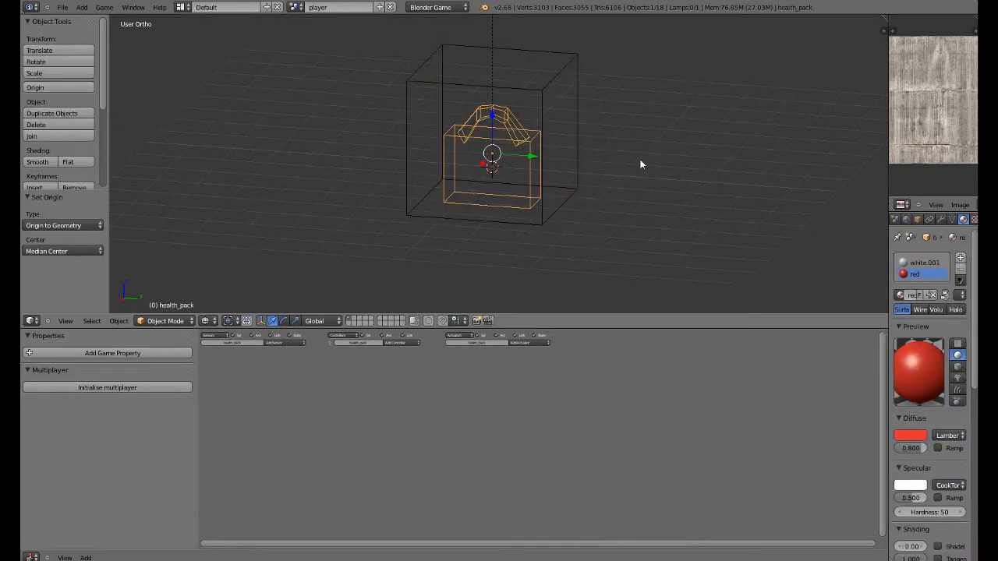
scroll(967, 222, "down", 5)
left_click(919, 221)
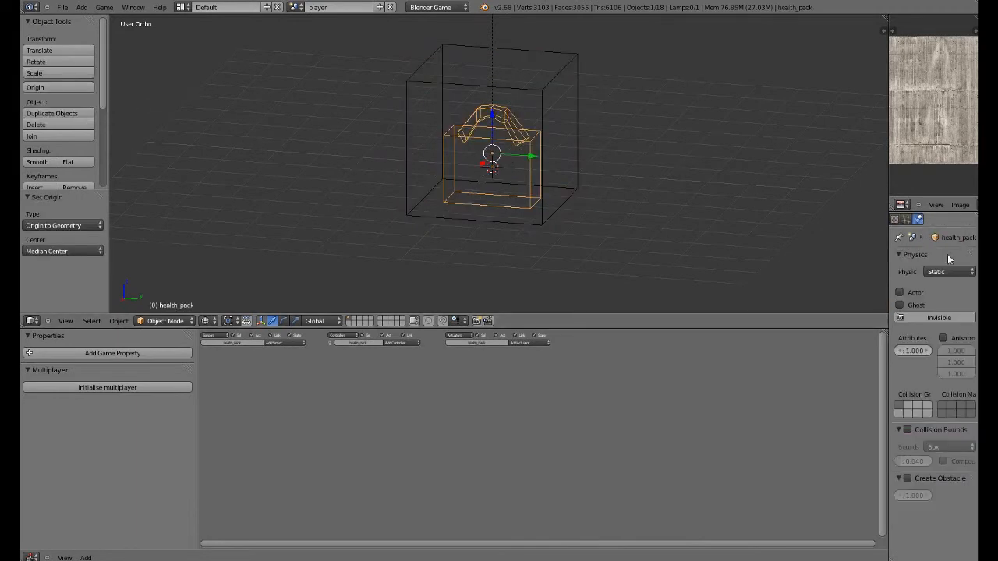
left_click(950, 271)
left_click(928, 261)
Enable Ghost for the static enclosing cube, collapse its collision bounds settings and save over loadout.blend.
right_click(573, 192)
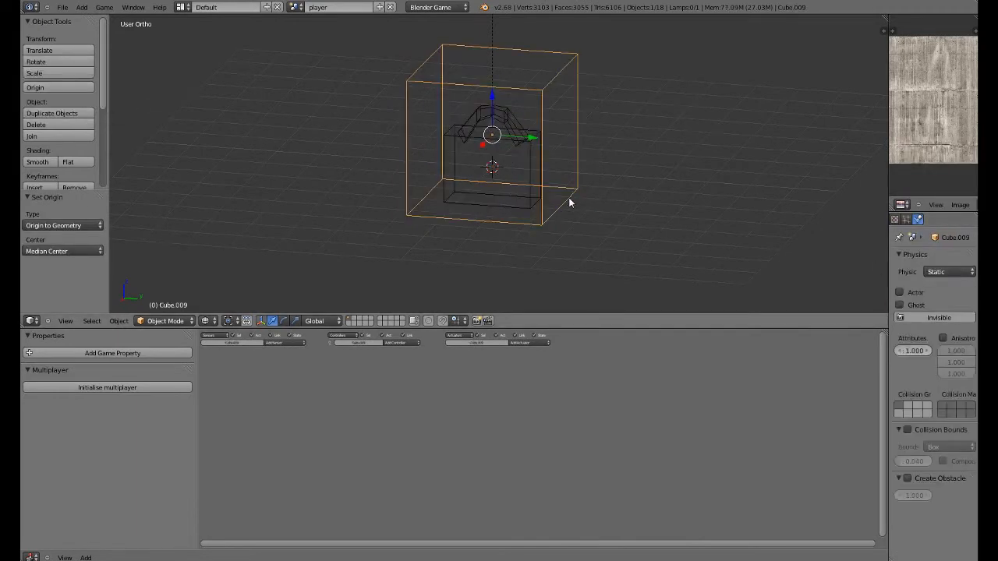
left_click(948, 272)
left_click(923, 248)
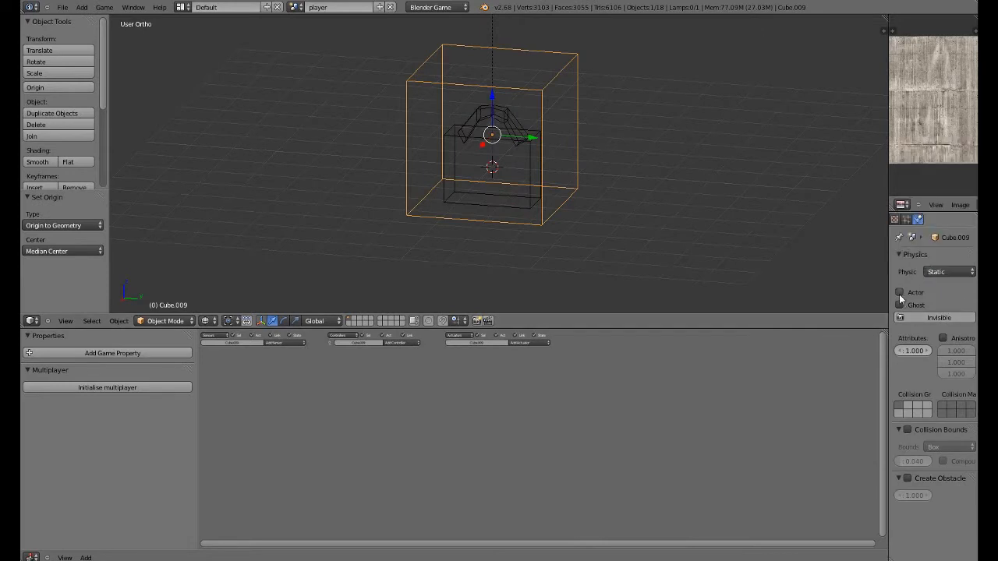
left_click(900, 305)
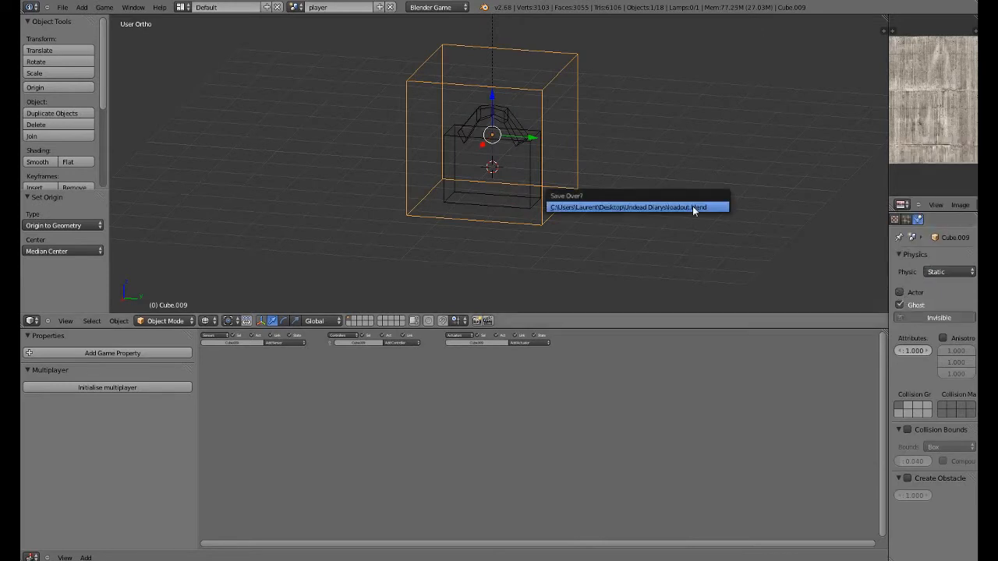
left_click(914, 430)
left_click(907, 429)
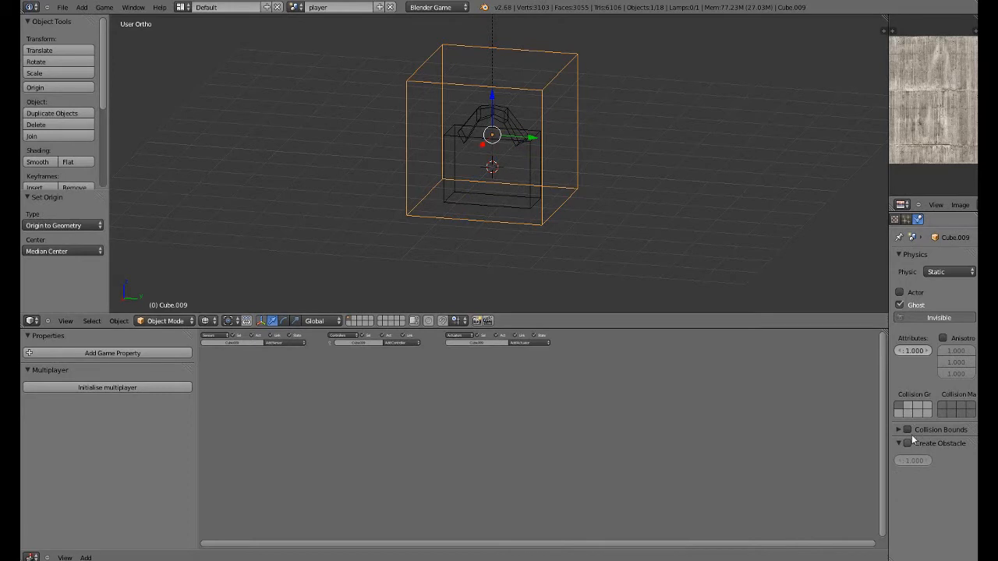
Rename the enclosing cube object to health_pack_box.
scroll(931, 219, "up", 5)
left_click(918, 219)
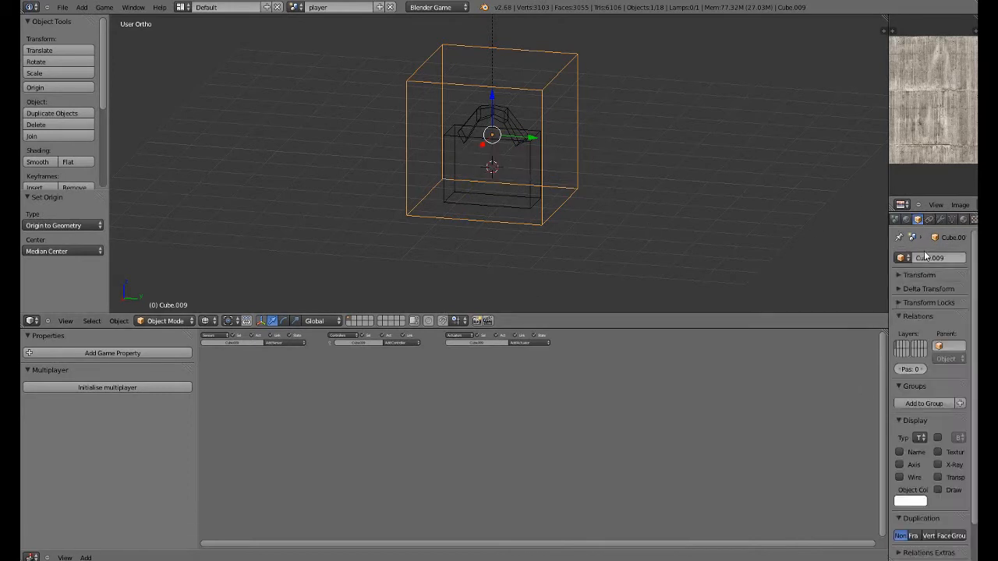
left_click(924, 258)
type("s")
type("x")
key("Return")
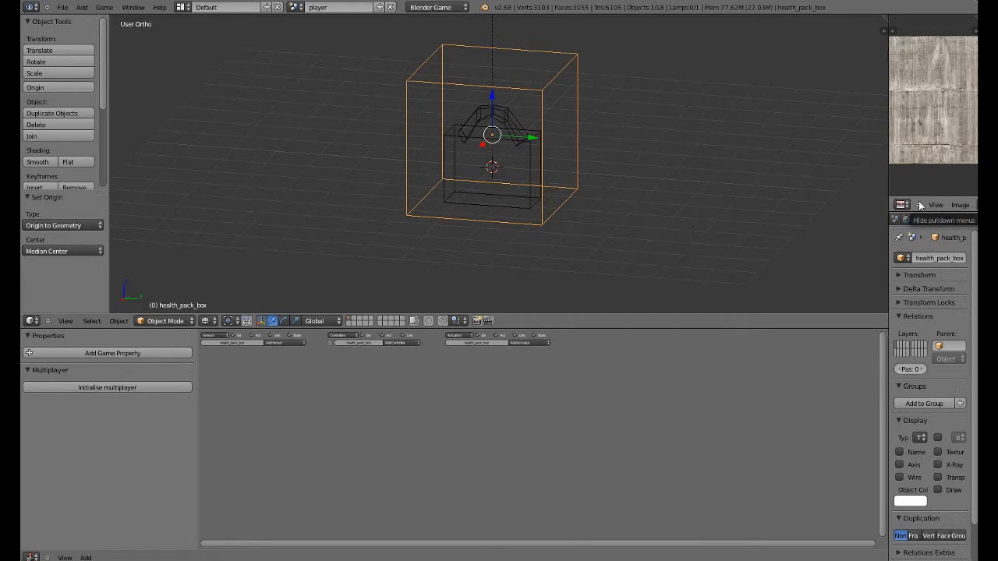
Give the enclosing cube a new material named health_pack_box and save over loadout.blend.
middle_click_drag(422, 141, 463, 138)
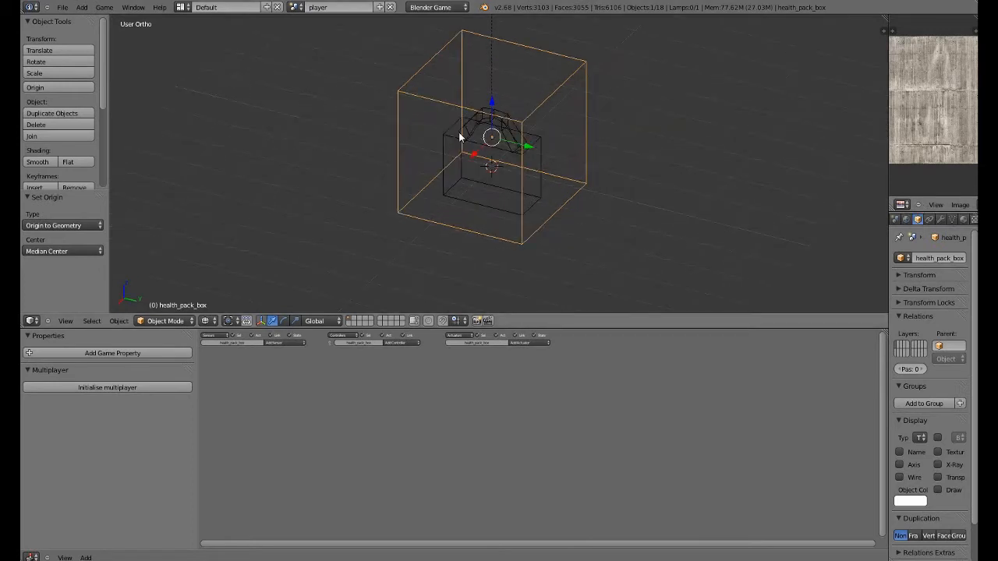
left_click(918, 219)
left_click(920, 295)
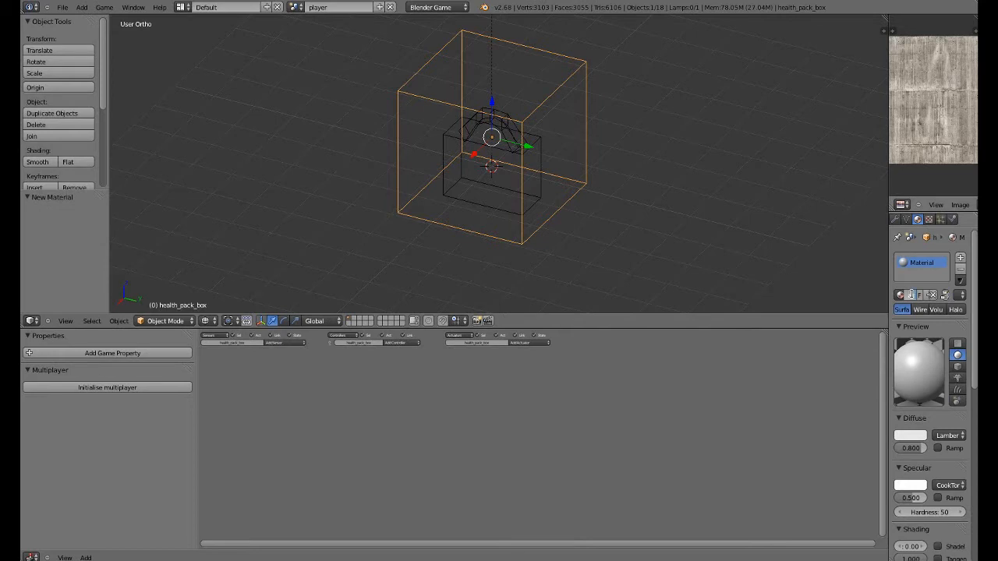
type("health_pack_box")
key("ctrl+s")
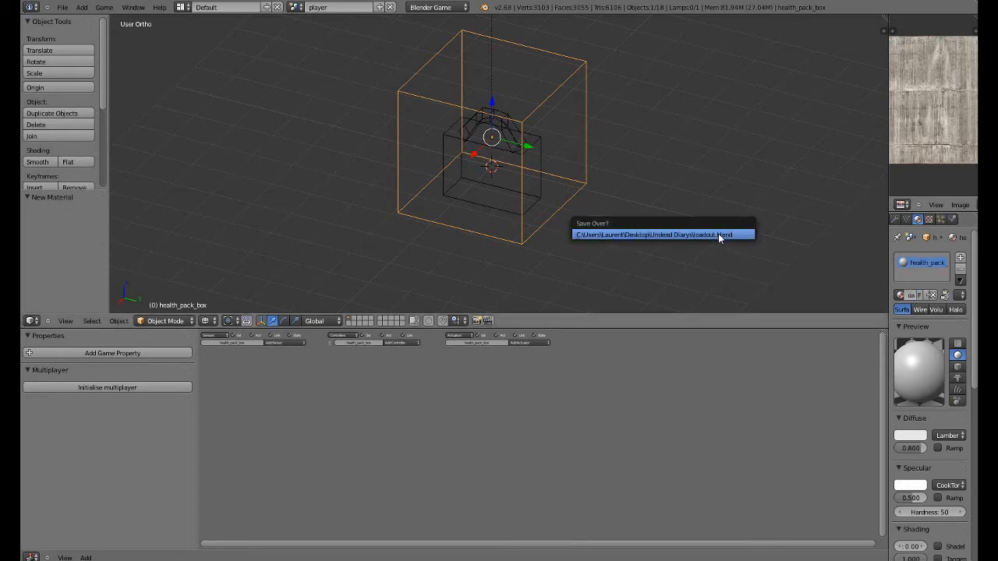
left_click(718, 233)
Select the player's character_box and examine its material and logic bricks.
scroll(644, 245, "down", 5)
middle_click_drag(644, 245, 615, 142)
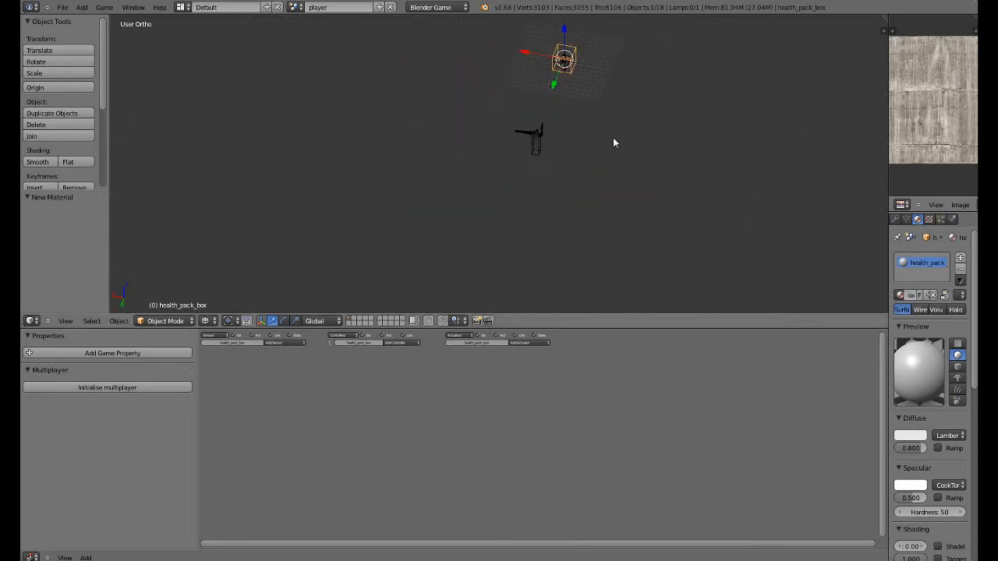
scroll(587, 179, "up", 3)
middle_click_drag(584, 180, 541, 163, "shift")
right_click(458, 246)
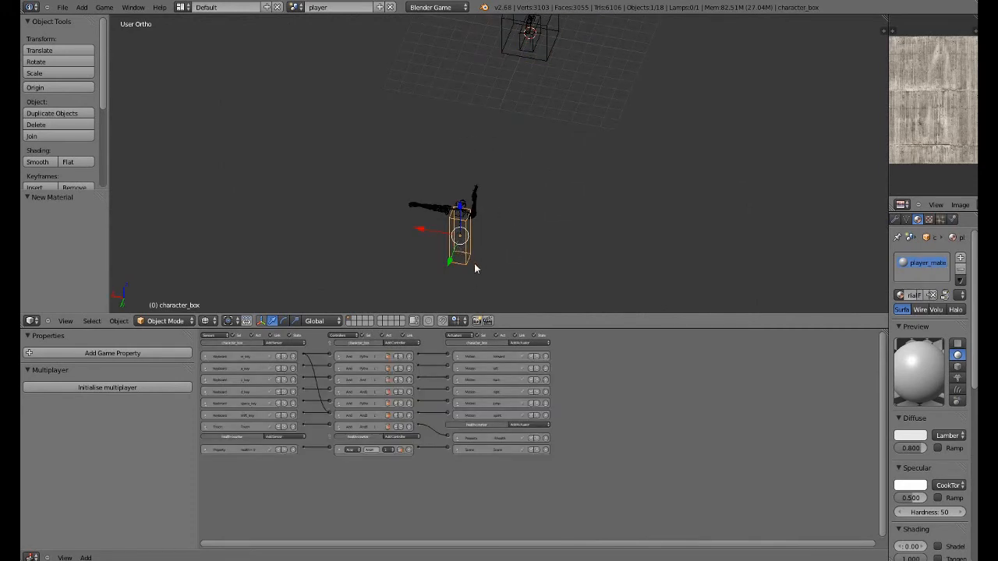
scroll(474, 266, "up", 2)
middle_click_drag(472, 263, 503, 248, "shift")
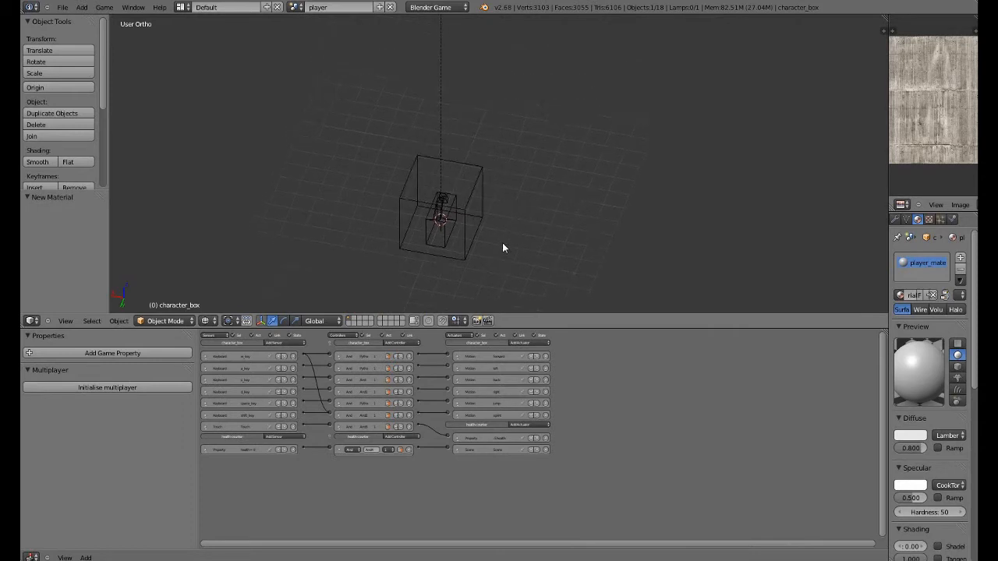
scroll(503, 248, "up", 2)
Add a Touch sensor to health_pack_box and remove the object's material slot.
right_click(445, 216)
left_click(283, 343)
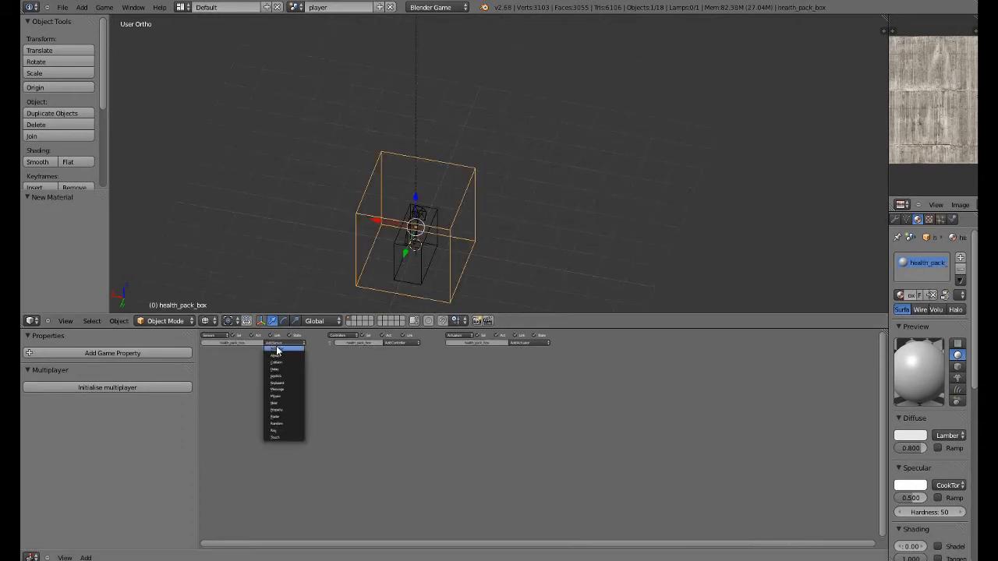
left_click(283, 437)
left_click(960, 269)
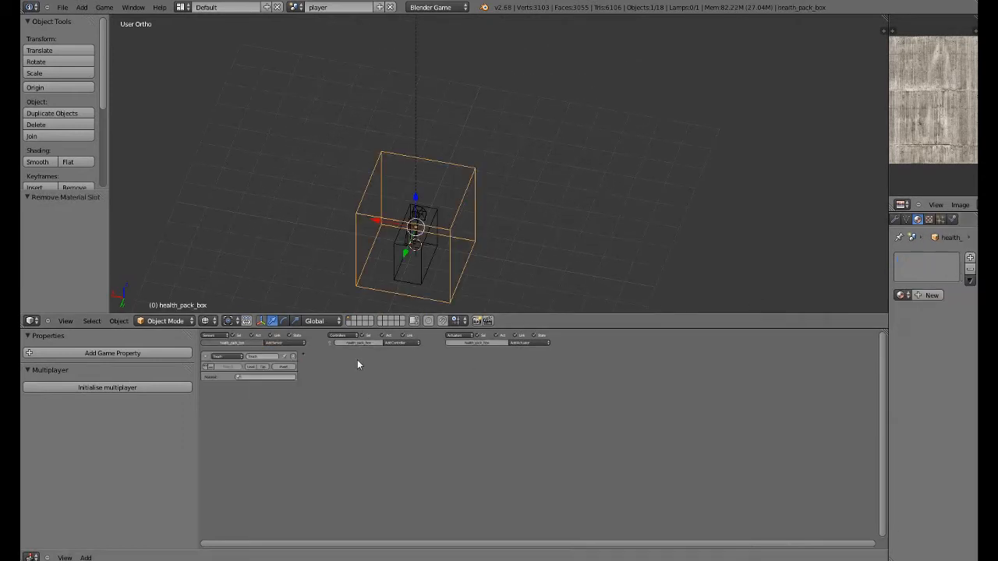
Set the Touch sensor's material to player_material and collapse the sensor.
scroll(357, 364, "up", 3)
left_click(290, 394)
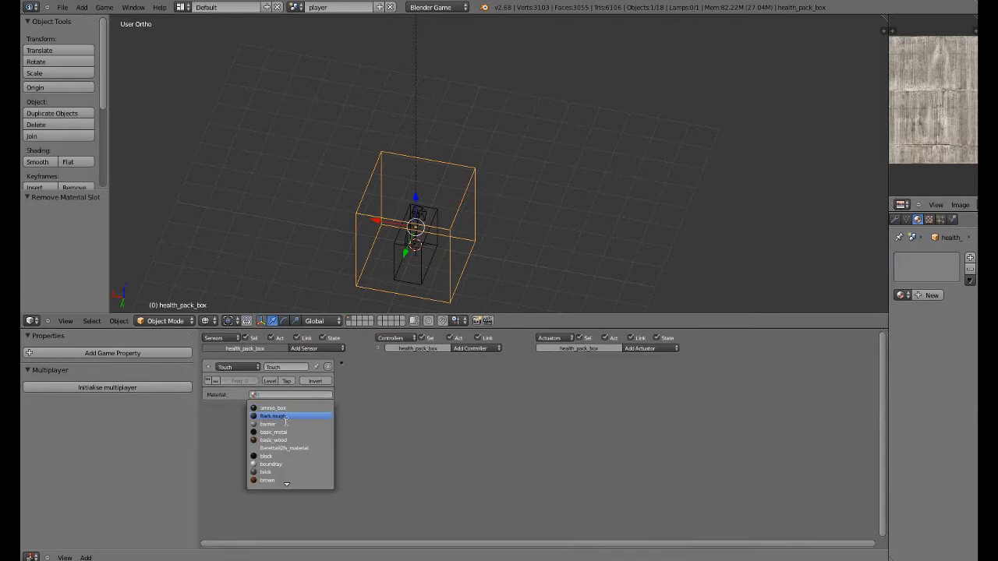
type("p")
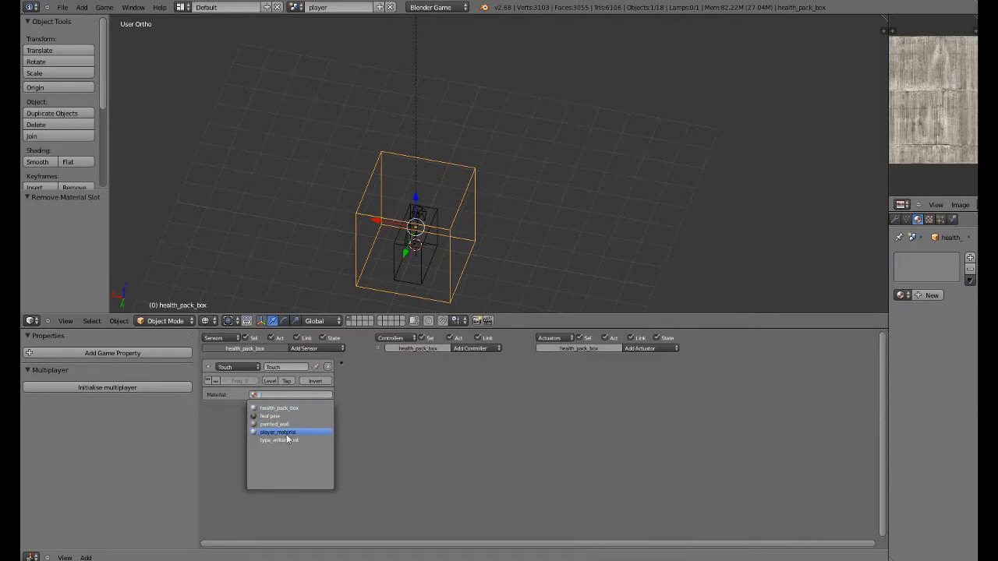
left_click(285, 432)
left_click(208, 366)
Add an Edit Object actuator to health_pack_box, choose its edit mode, and link the Touch sensor to it through an And controller.
left_click(473, 349)
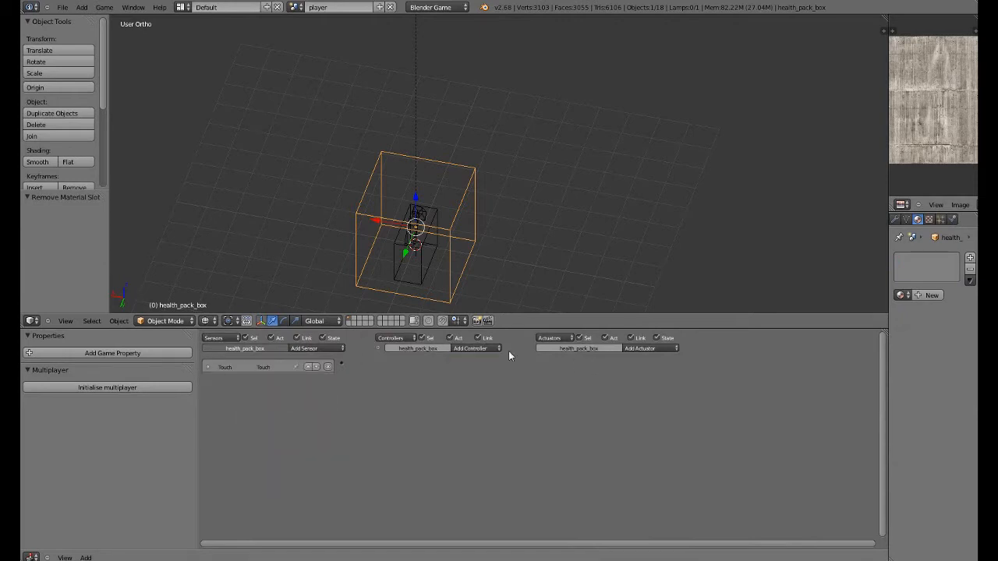
left_click(650, 348)
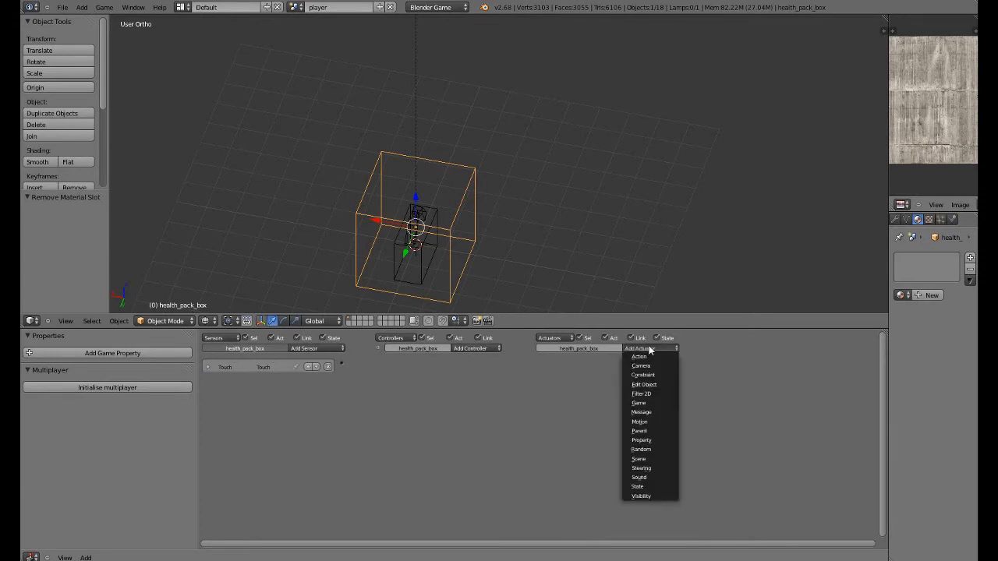
left_click(647, 384)
left_click(583, 392)
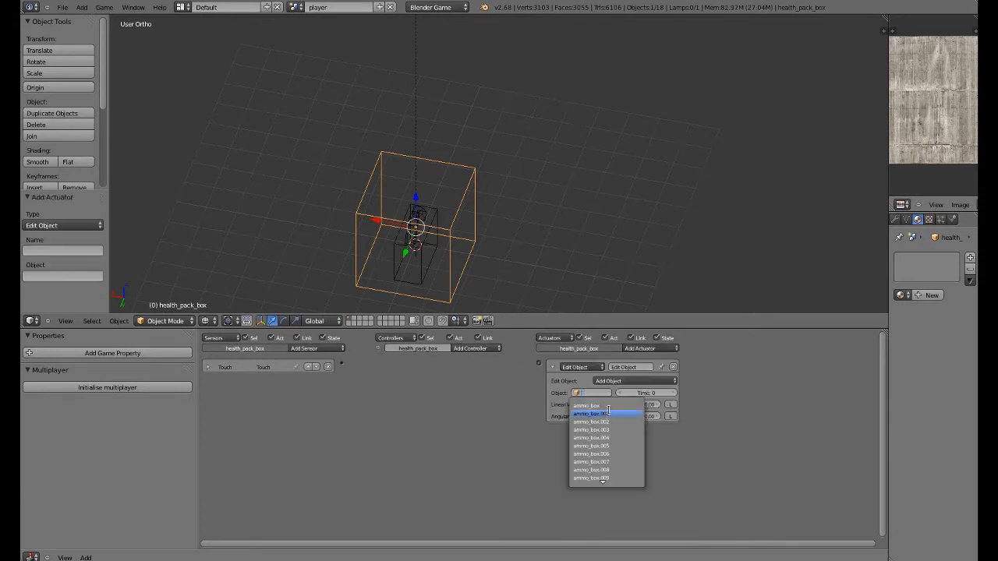
left_click(617, 383)
left_click(609, 364)
left_click(551, 366)
left_click_drag(538, 364, 336, 367)
In camera view, duplicate the health counter 0.075 along X to the far side of the red cross.
scroll(425, 273, "down", 5)
middle_click_drag(434, 258, 442, 212, "shift")
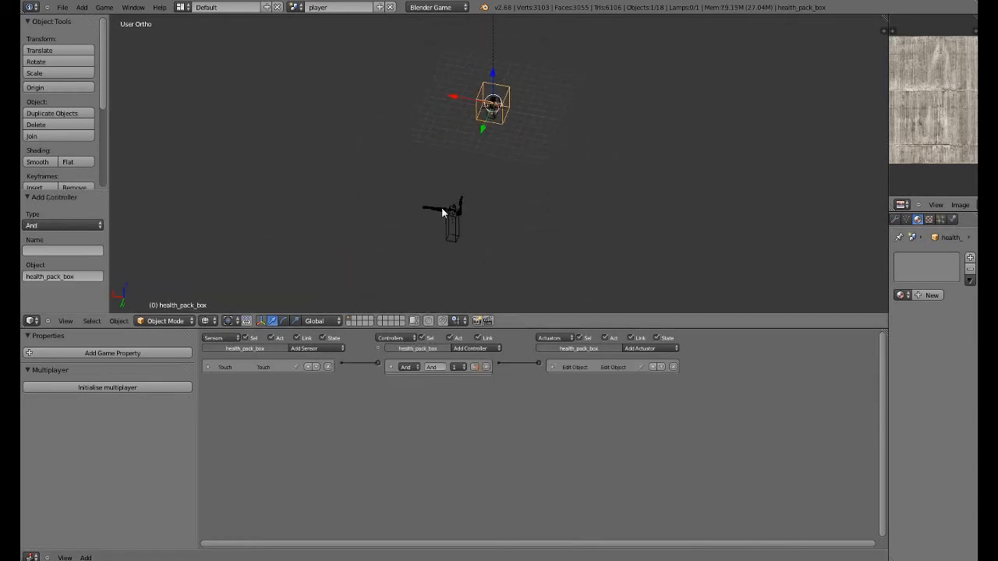
key("KP_0")
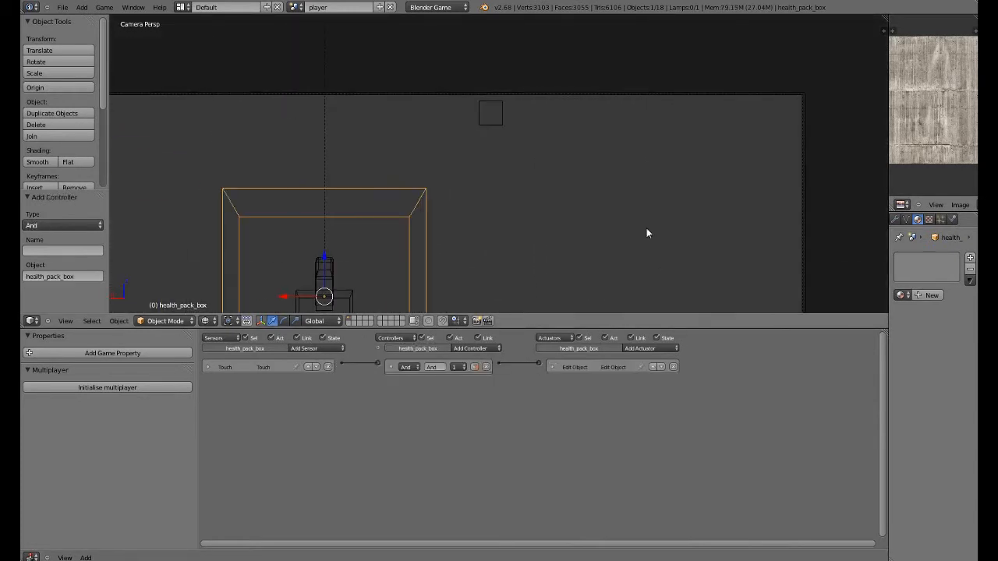
right_click(494, 138)
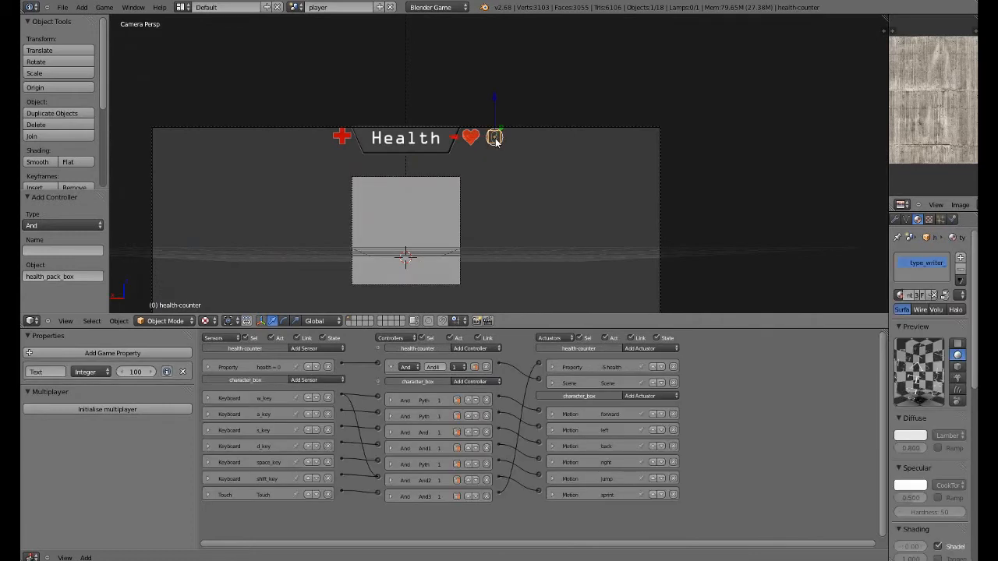
key("shift+d")
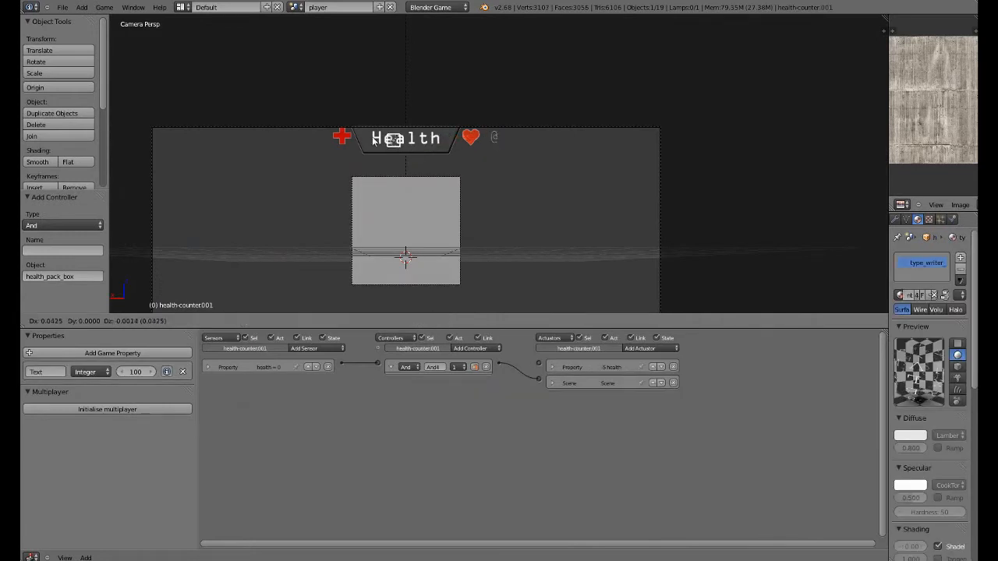
key("x")
left_click(316, 138)
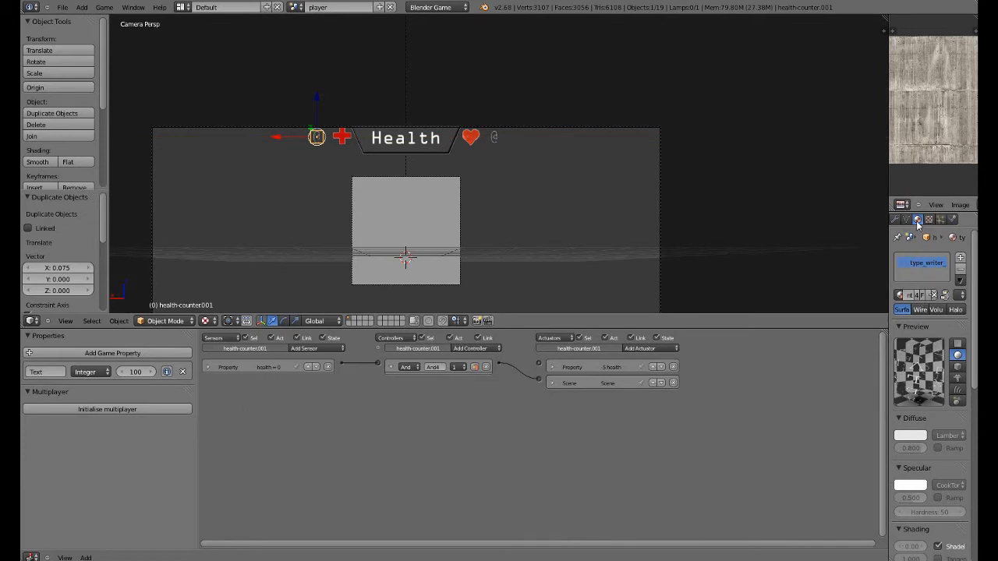
Rename the duplicated counter object to health_pack_counter.
left_click(918, 221)
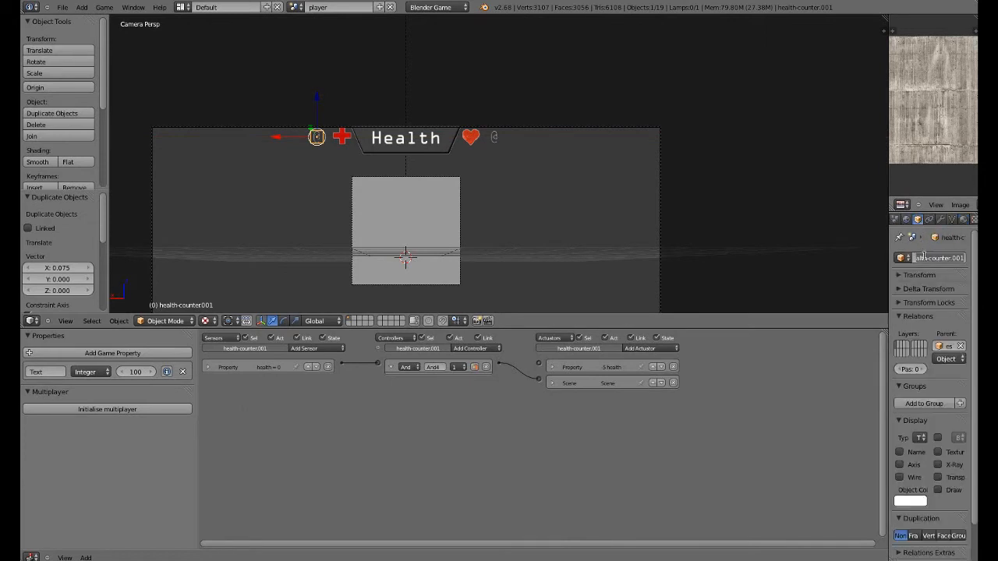
key("BackSpace")
type("ter")
key("Return")
Set the health pack counter's integer Text property to 0, keeping the property name.
left_click(134, 374)
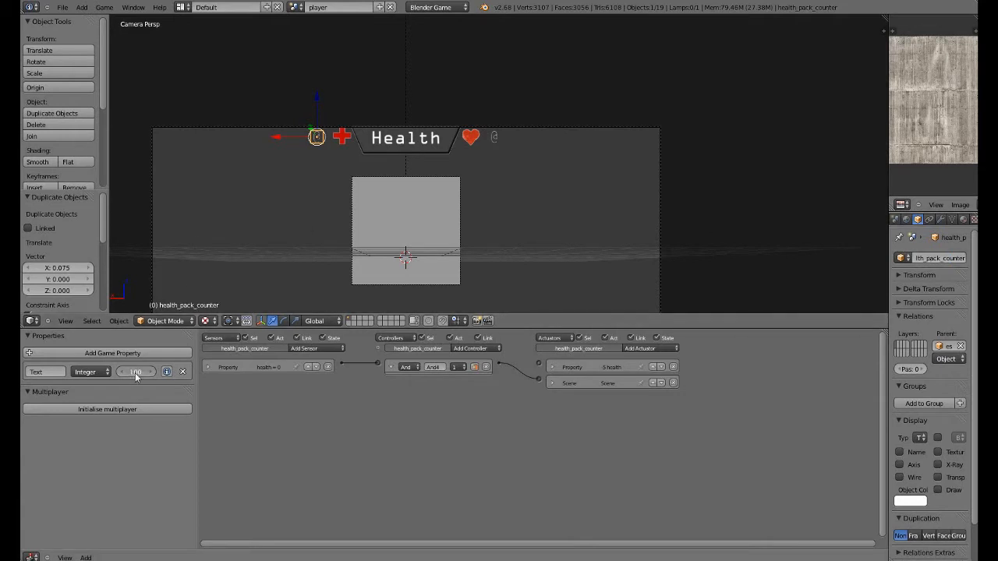
type("0")
key("Return")
left_click(40, 372)
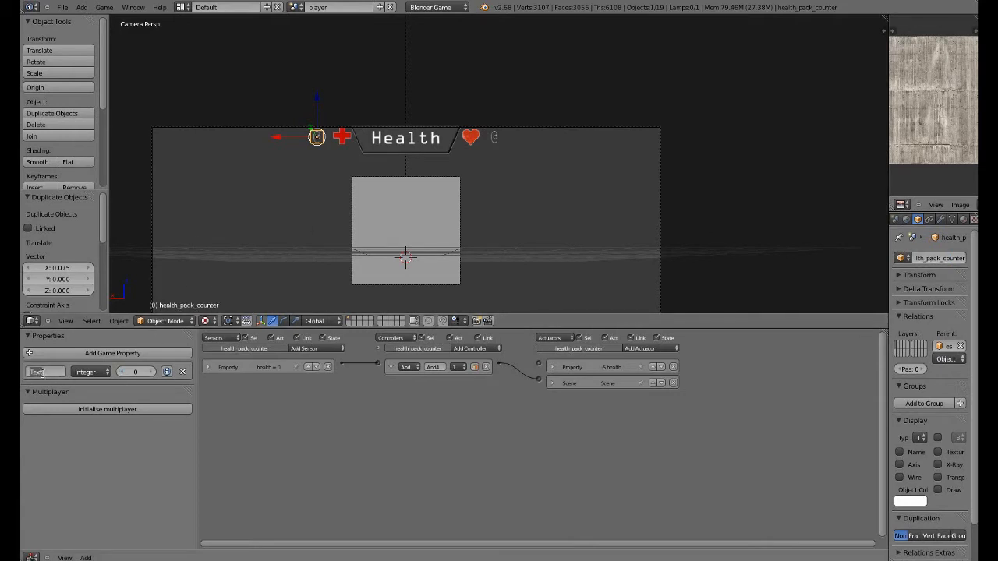
left_click(312, 420)
Move the health pack counter about 0.008 further along X, away from the red cross.
scroll(377, 185, "up", 1)
left_click_drag(226, 134, 201, 138)
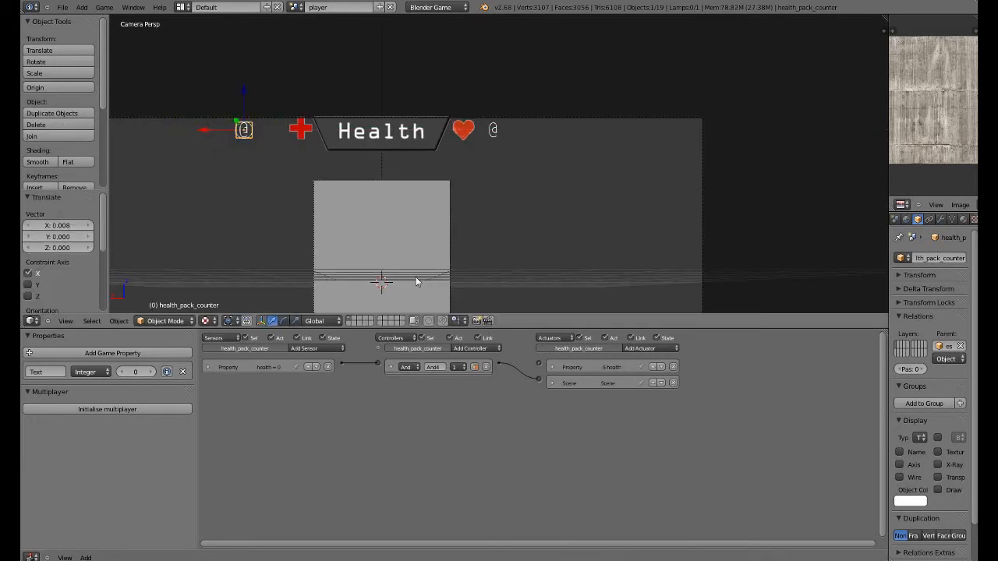
scroll(435, 264, "down", 1)
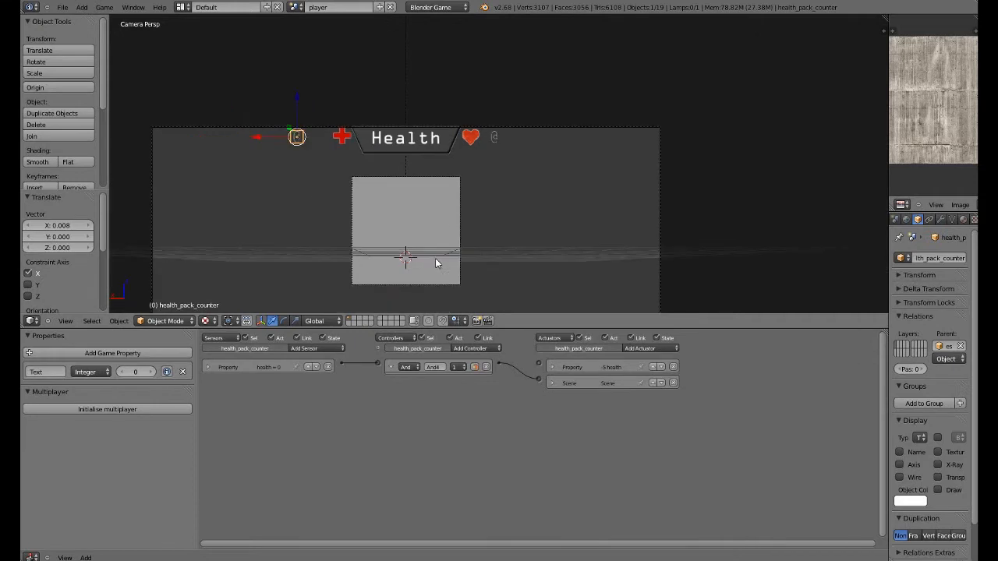
Remove the copied Property sensor, And controller, and Property and Scene actuators from the health pack counter.
left_click(327, 366)
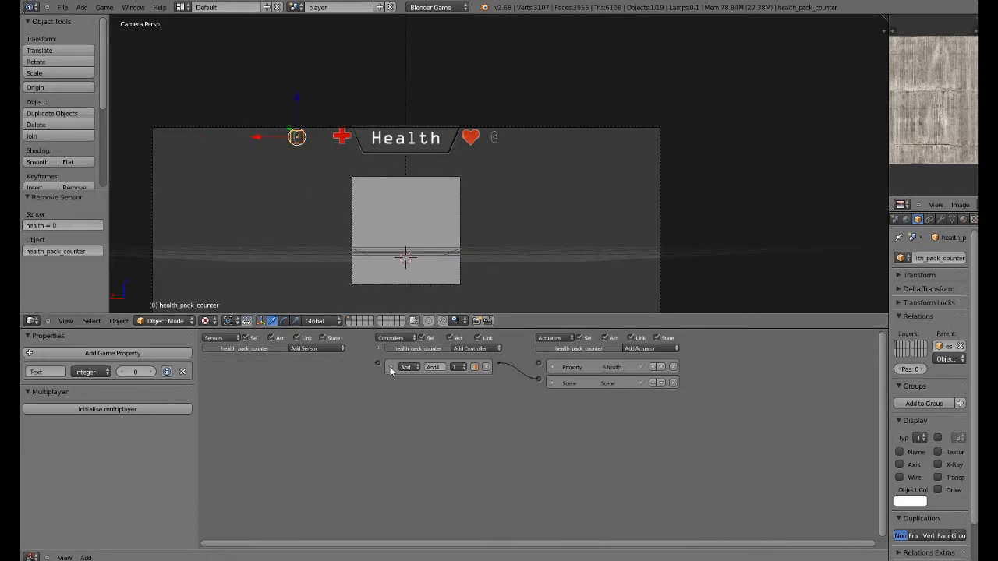
left_click(484, 368)
left_click(673, 368)
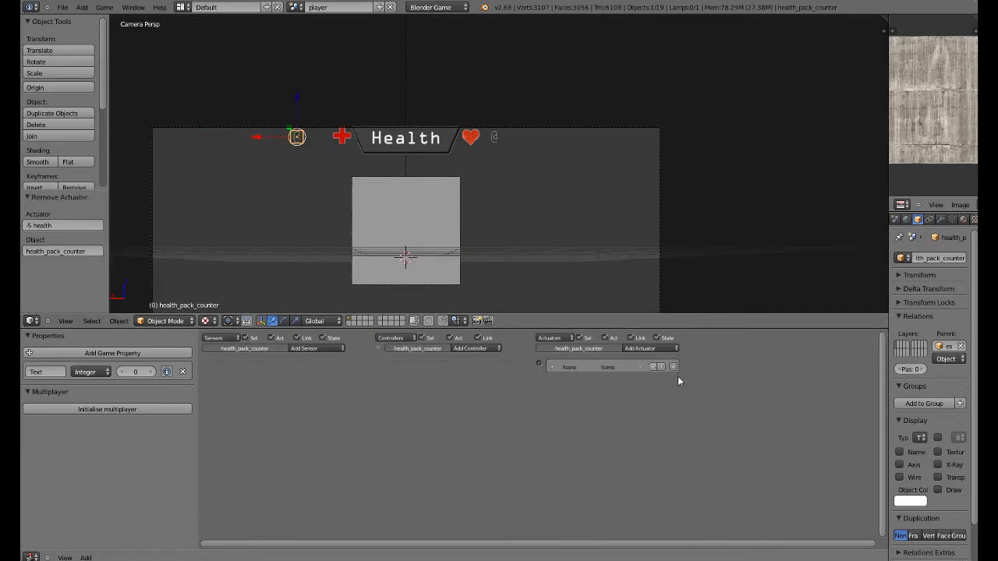
left_click(674, 367)
Switch to wireframe display and select health_pack_box together with health_pack_counter in the camera view.
key("KP_0")
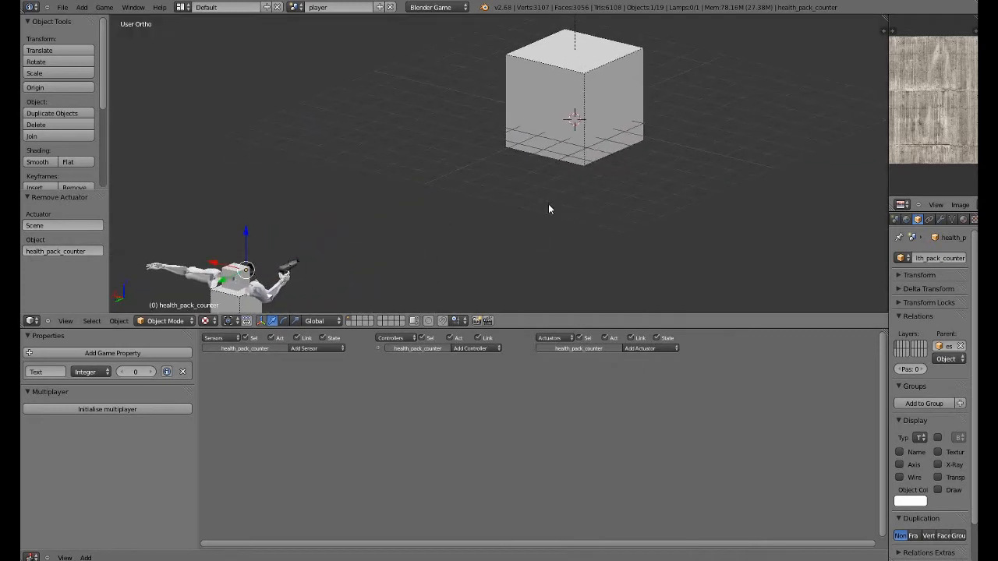
right_click(584, 122)
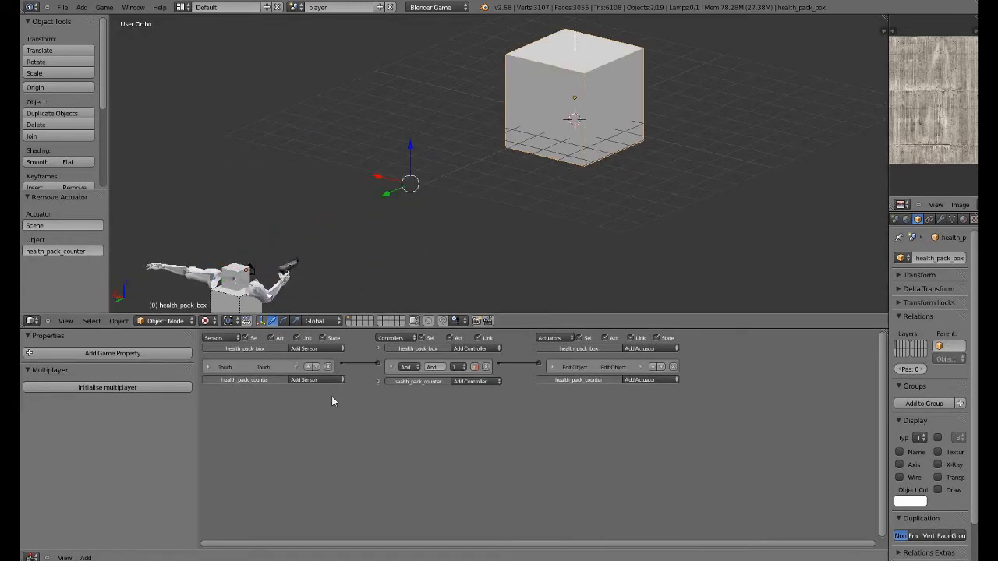
scroll(332, 396, "up", 2)
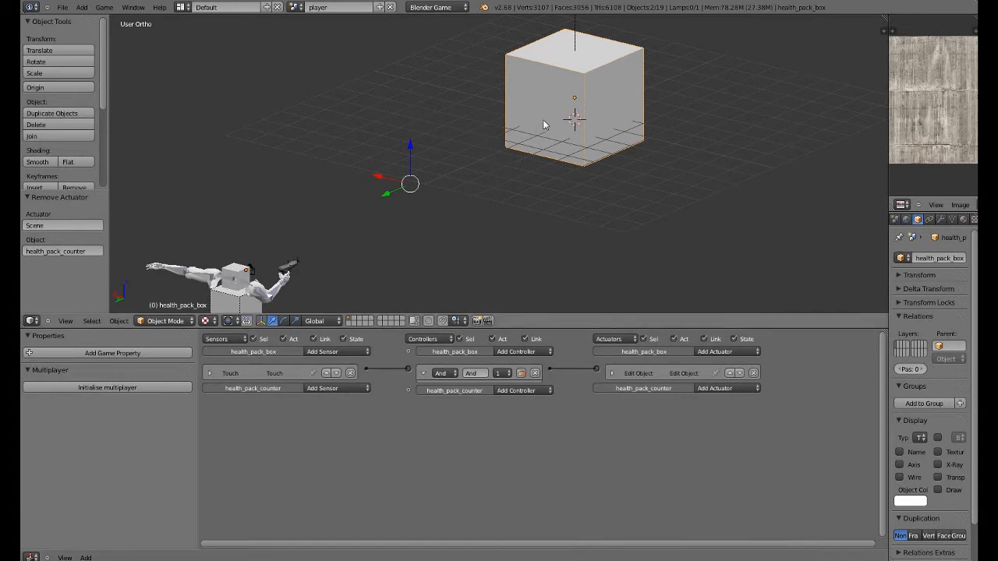
key("z")
key("KP_0")
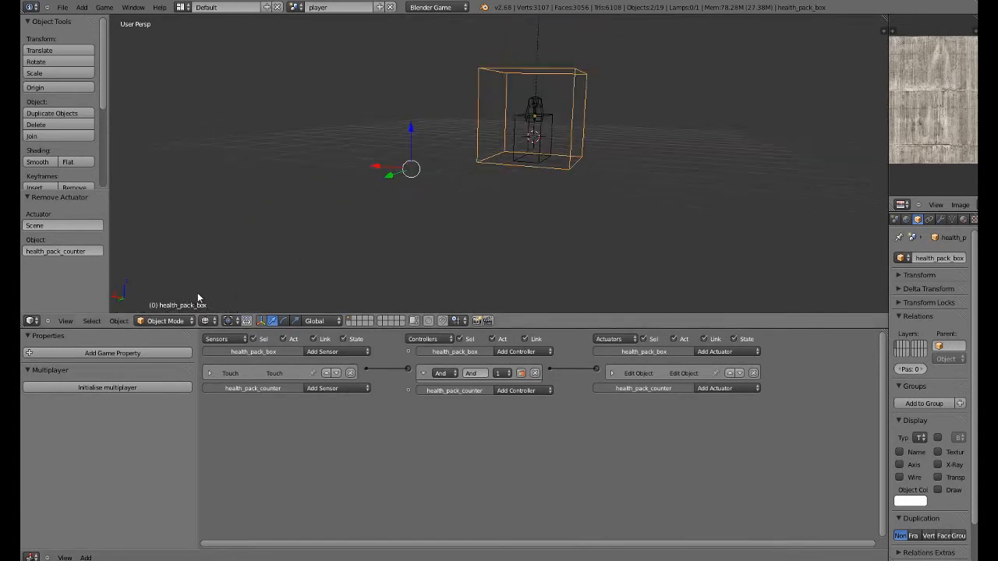
left_click(297, 138, "shift")
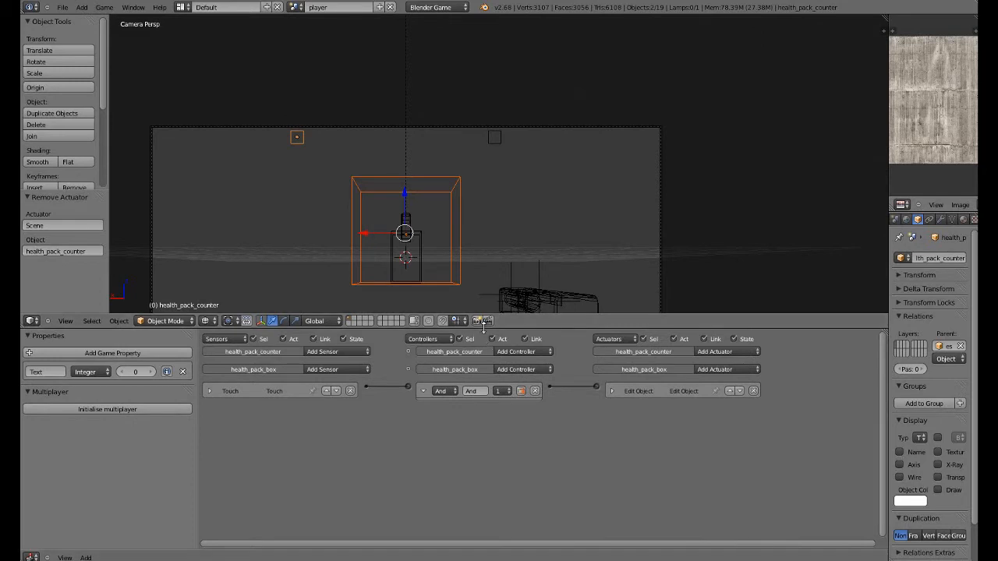
Give health_pack_counter a Property actuator that adds 1 to Text, and link it to the health_pack_box And controller.
left_click(715, 352)
left_click(734, 460)
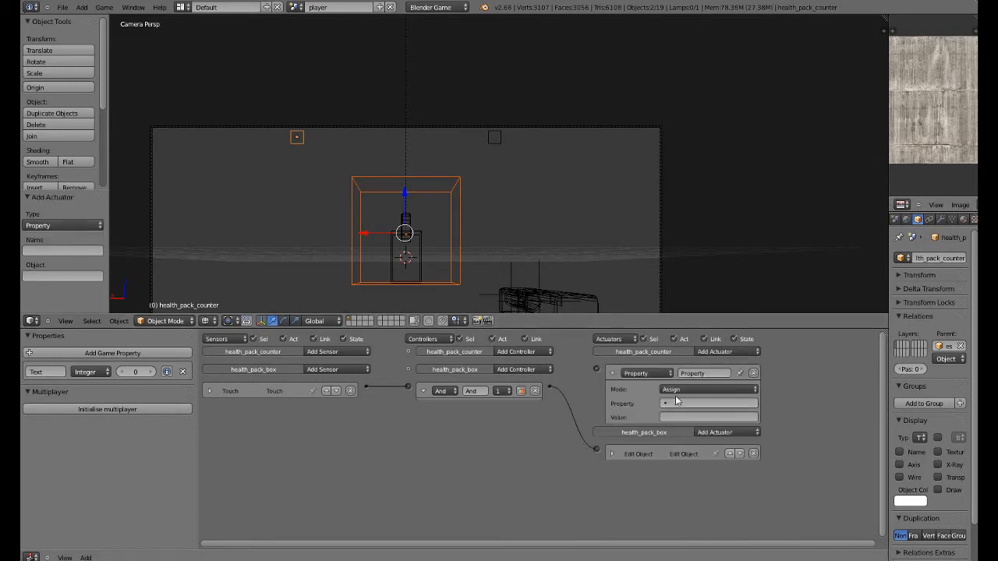
left_click(677, 400)
left_click(671, 414)
left_click(669, 390)
left_click(676, 367)
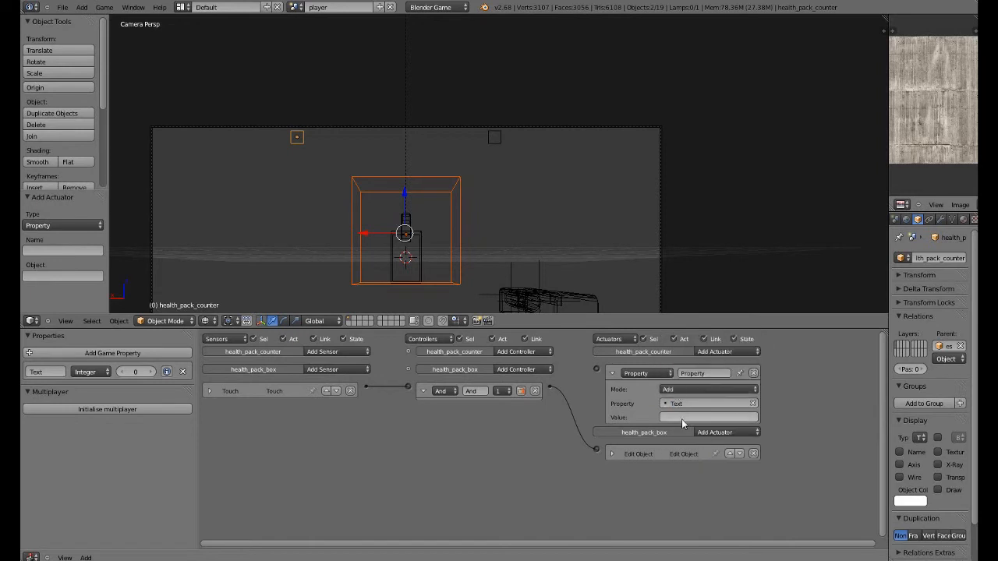
left_click(682, 419)
type("1")
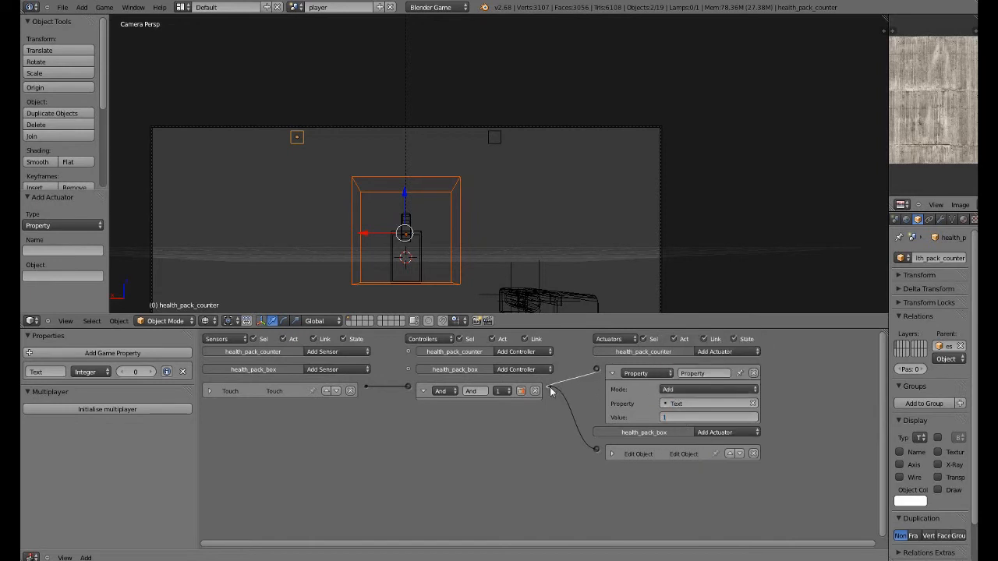
left_click(610, 373)
key("ctrl+s")
left_click(553, 245)
Add a Keyboard sensor for the H key to health_pack_counter.
left_click(338, 351)
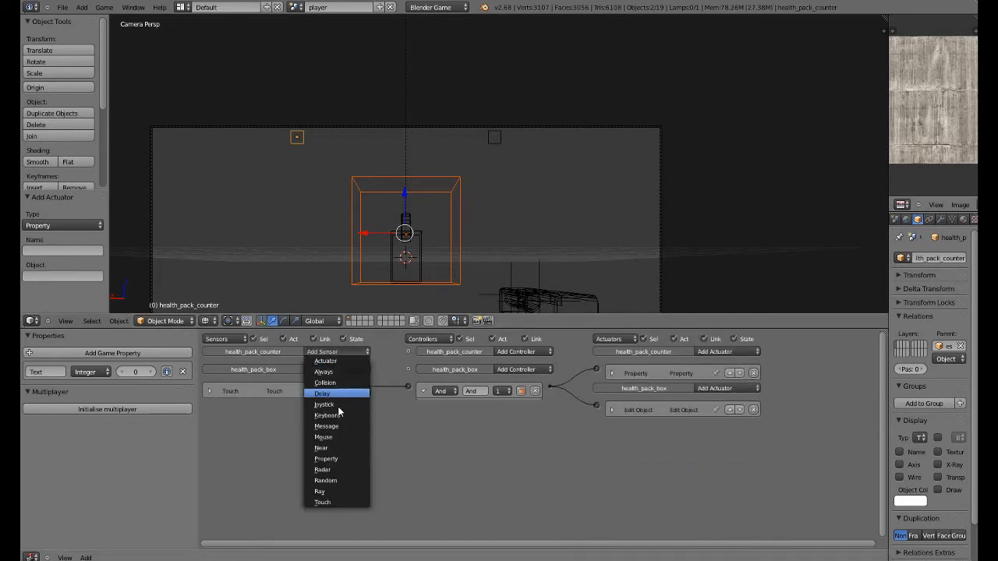
left_click(331, 415)
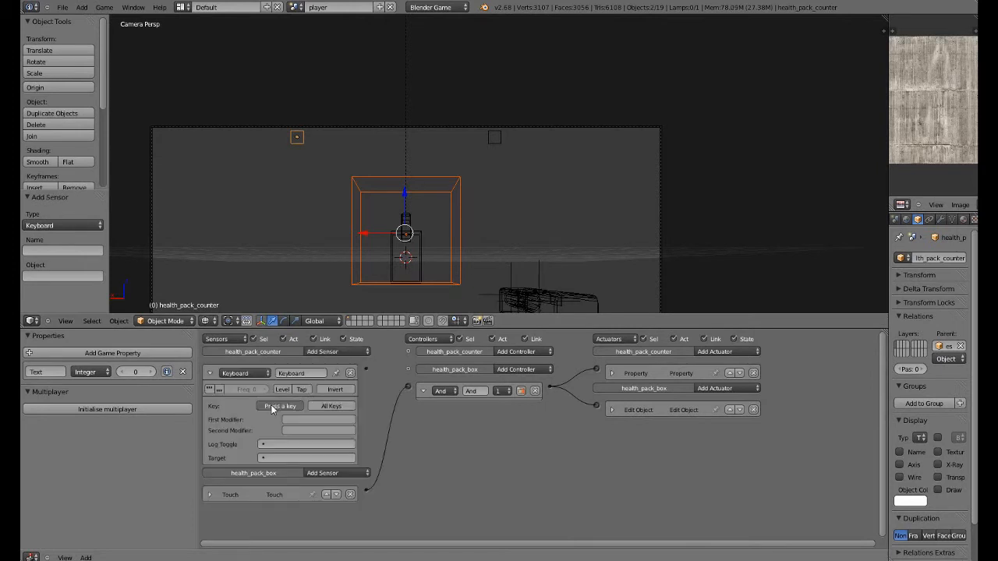
key("h")
left_click(209, 373)
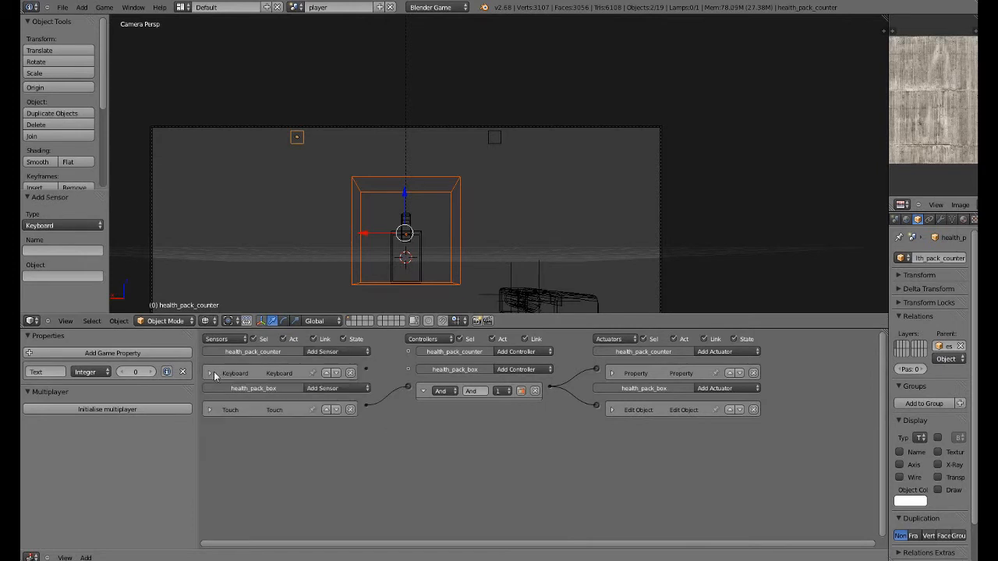
Add a second Property actuator to health_pack_counter in Add mode for the Text property and fill in its value.
left_click(702, 351)
left_click(729, 464)
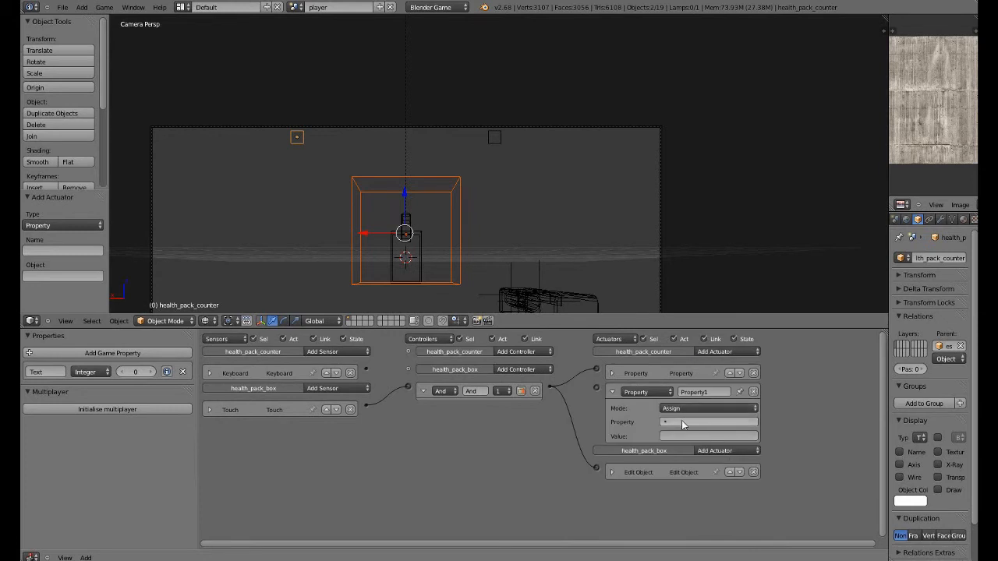
left_click(675, 422)
left_click(673, 437)
left_click(672, 408)
left_click(673, 389)
left_click(670, 437)
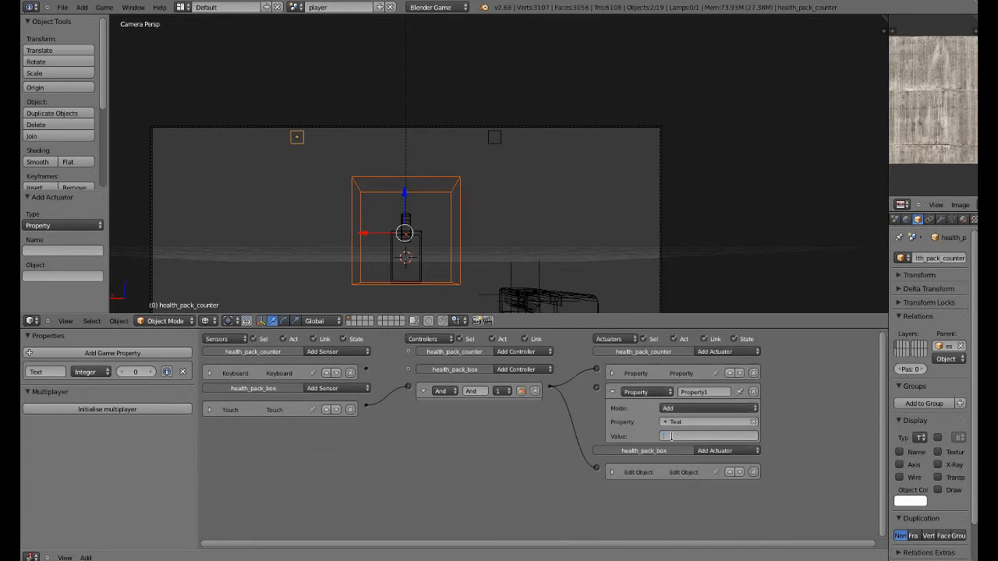
left_click(612, 391)
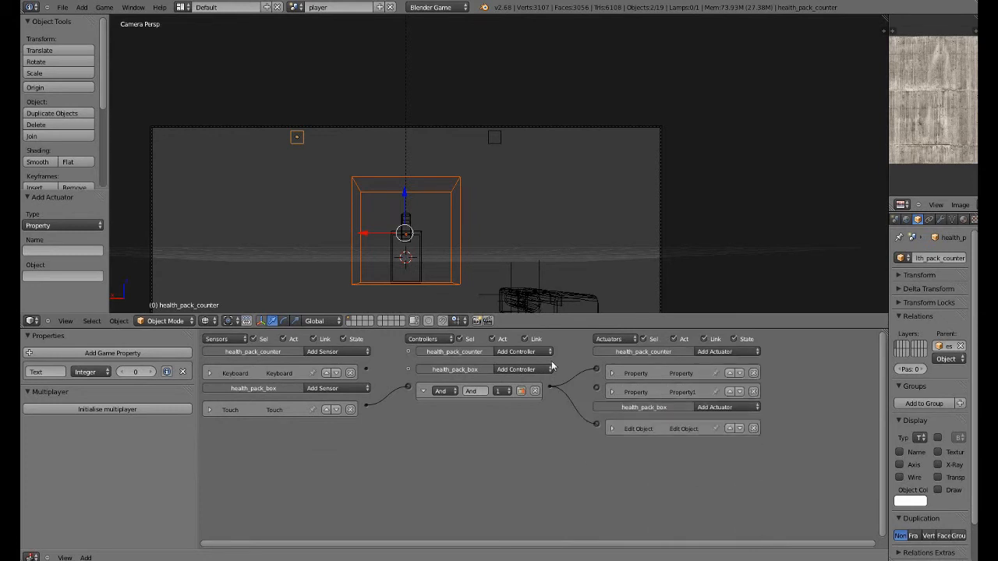
Connect the Keyboard sensor of health_pack_counter to its second Property actuator through a new And controller.
left_click(524, 352)
left_click(537, 363)
left_click_drag(407, 372, 407, 369)
left_click(423, 372)
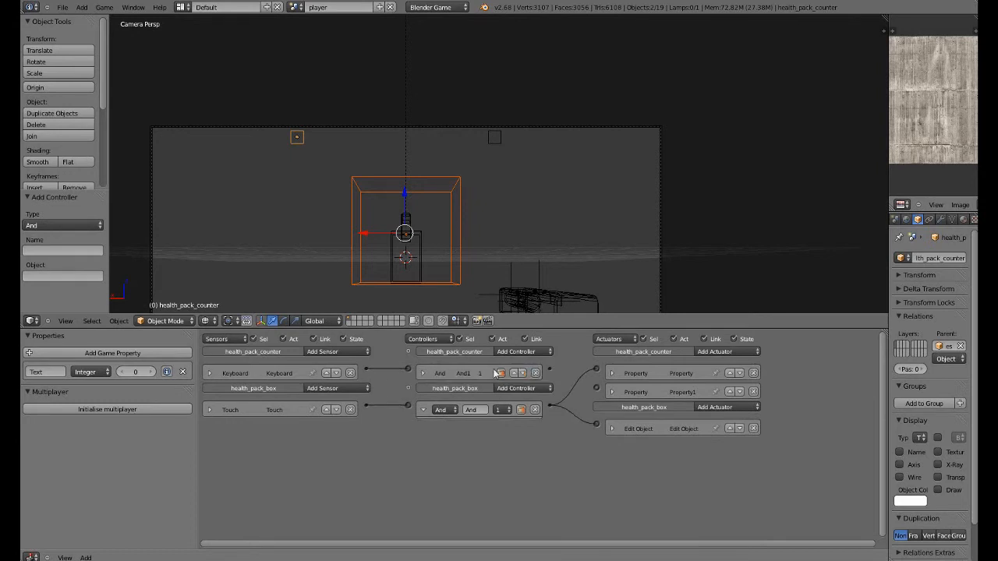
left_click_drag(601, 392, 597, 387)
Add health-counter to the selection and give it a new Property actuator.
scroll(545, 272, "down", 2)
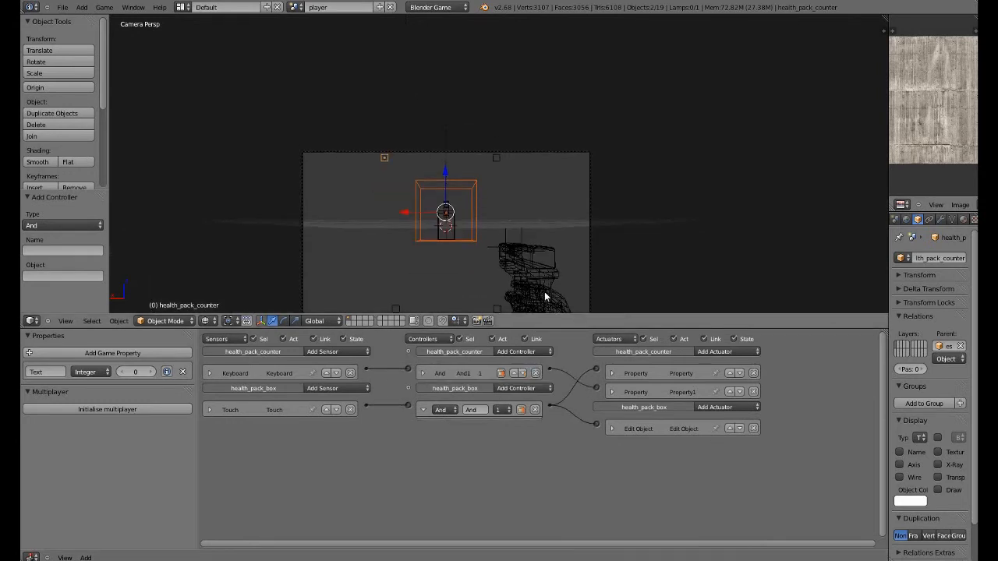
scroll(479, 256, "up", 5)
right_click(470, 252, "shift")
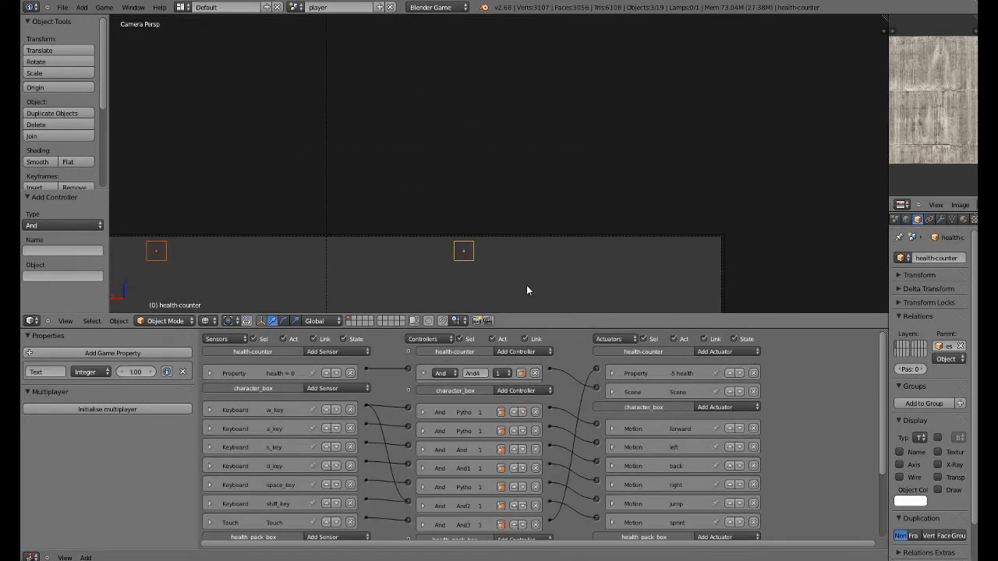
scroll(598, 482, "down", 1, "ctrl")
scroll(598, 485, "down", 4)
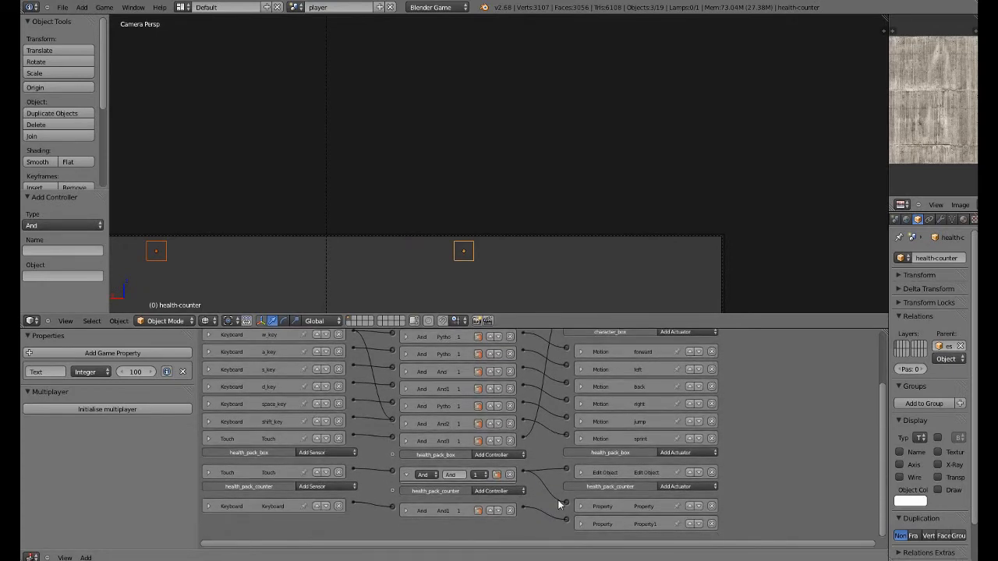
scroll(559, 505, "up", 4)
left_click(676, 349)
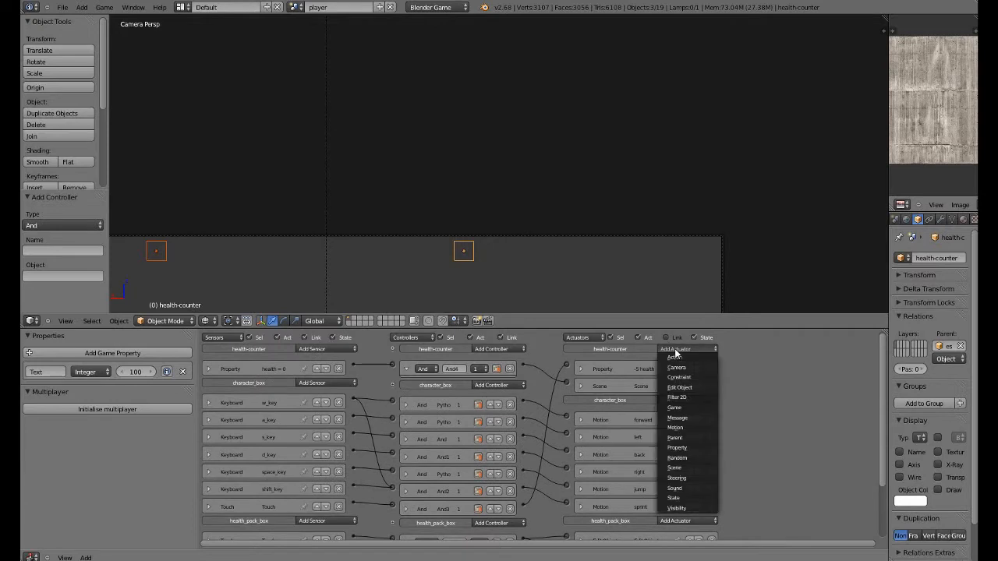
left_click(668, 349)
left_click(665, 349)
left_click(675, 448)
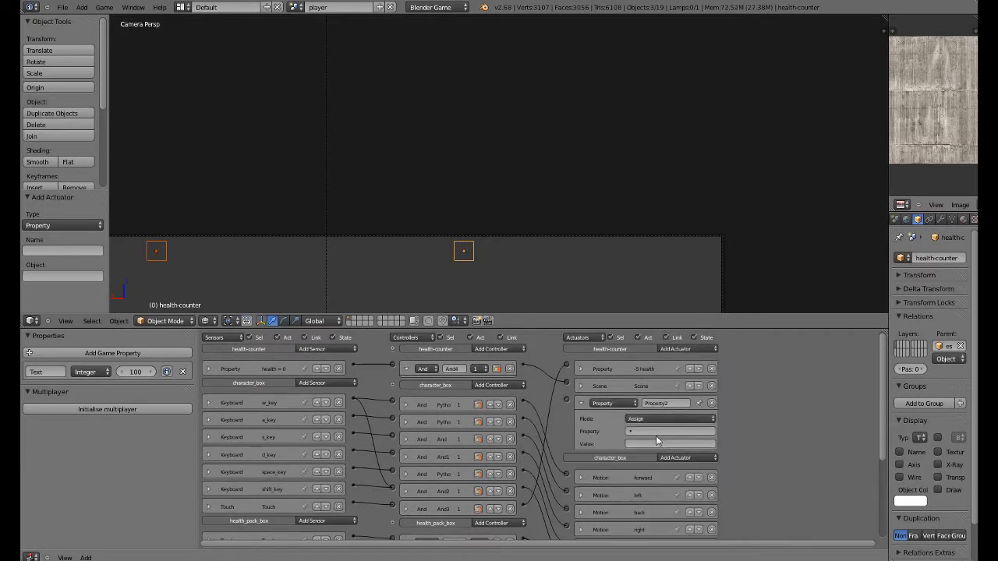
Make the new health-counter Property actuator assign 100 to Text.
left_click(657, 431)
left_click(647, 402)
left_click(648, 443)
key("Return")
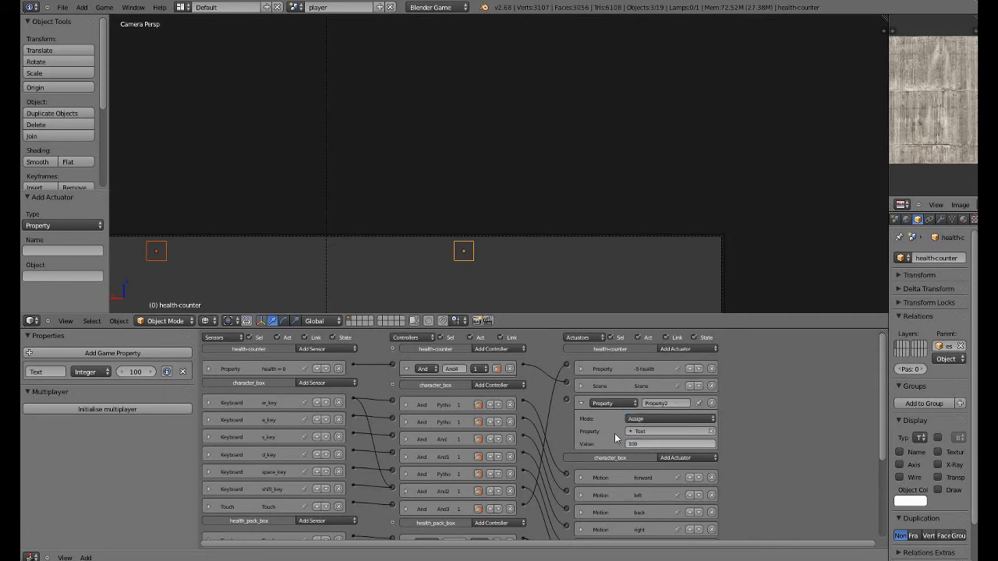
left_click(580, 403)
Link the health-counter's Assign actuator to the And controller of health_pack_counter, and check the Keyboard sensor's key.
scroll(577, 374, "down", 2)
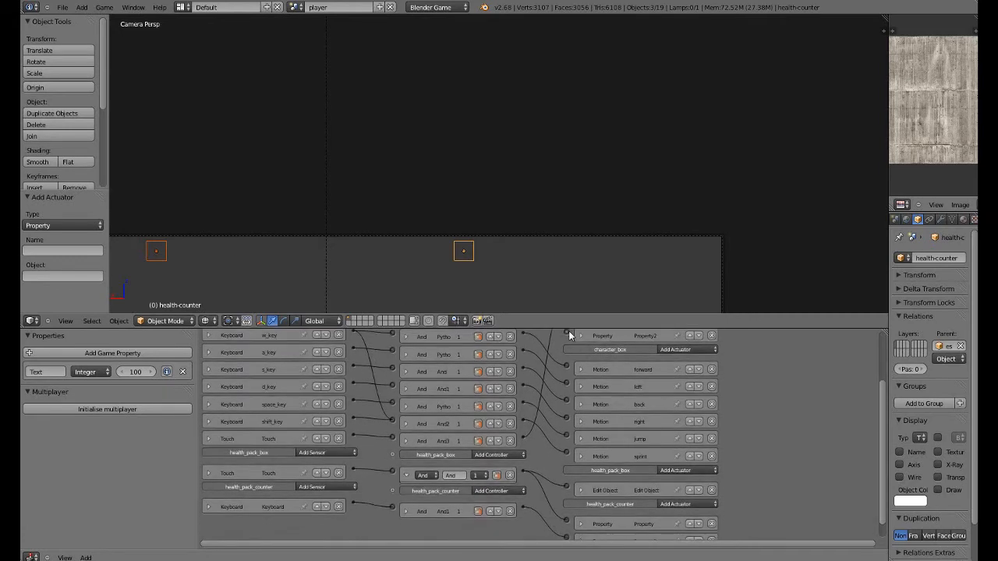
mouse_move(556, 378)
left_mouse_down()
mouse_move(539, 487)
mouse_move(522, 511)
left_mouse_up()
left_click(208, 507)
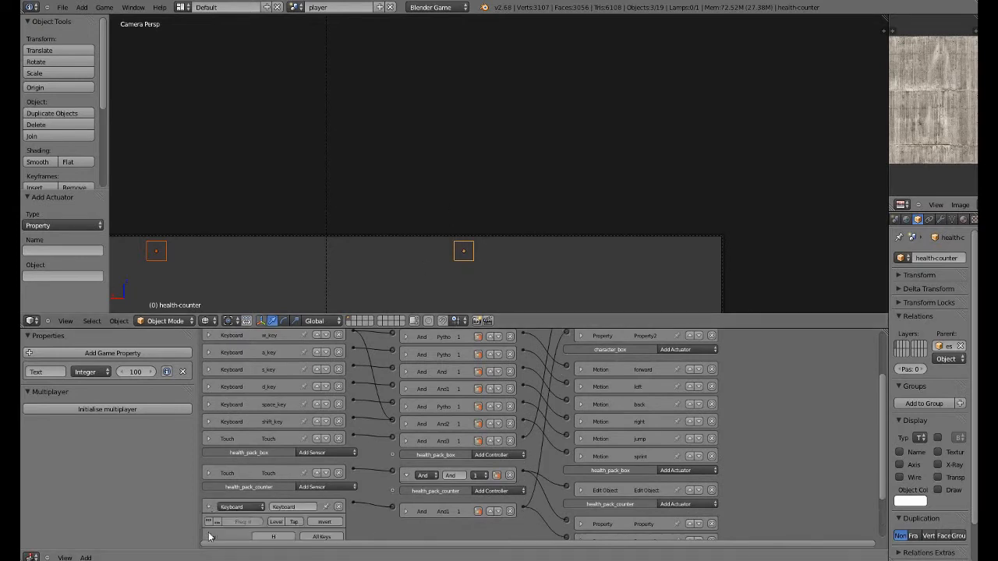
left_click(209, 508)
Select only health_pack_box and add a Sound actuator that uses pickup_ammo.mp3.
scroll(398, 190, "down", 3)
mouse_move(397, 190)
middle_mouse_down()
mouse_move(354, 268)
mouse_move(339, 252)
mouse_move(390, 181)
mouse_move(365, 194)
middle_mouse_up()
right_click(601, 138)
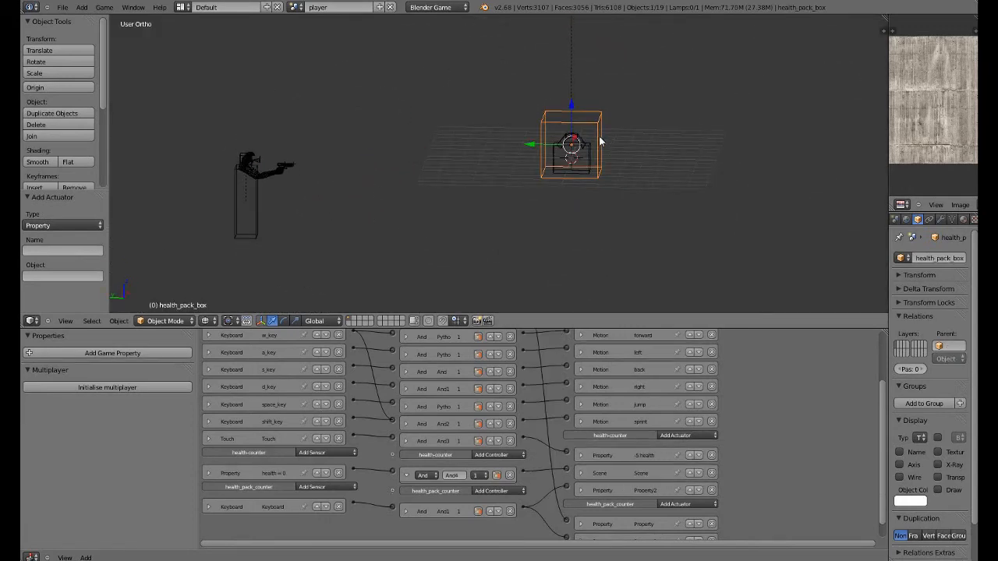
middle_click_drag(601, 138, 637, 198)
middle_click_drag(568, 197, 490, 224, "shift")
scroll(470, 437, "up", 4)
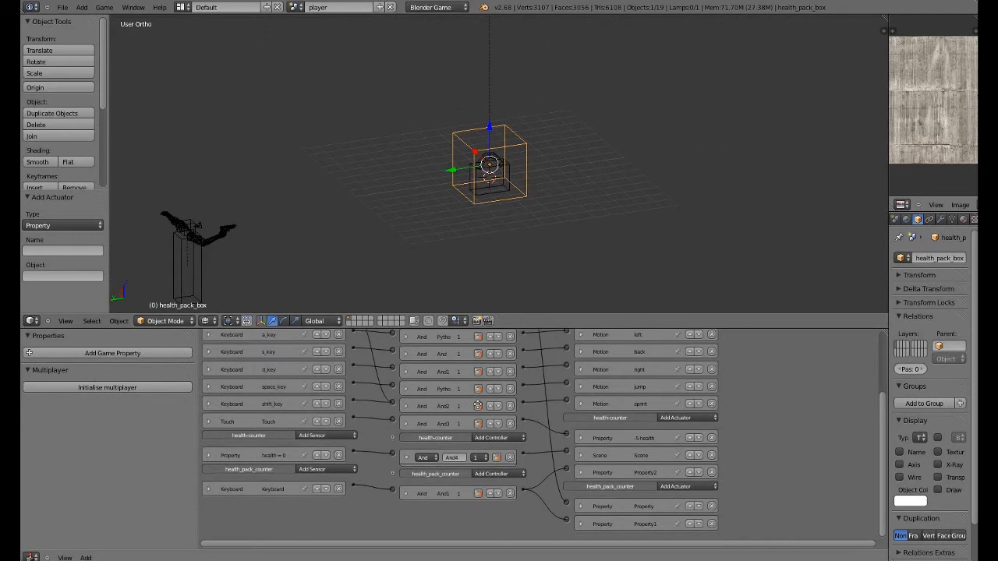
left_click(679, 356)
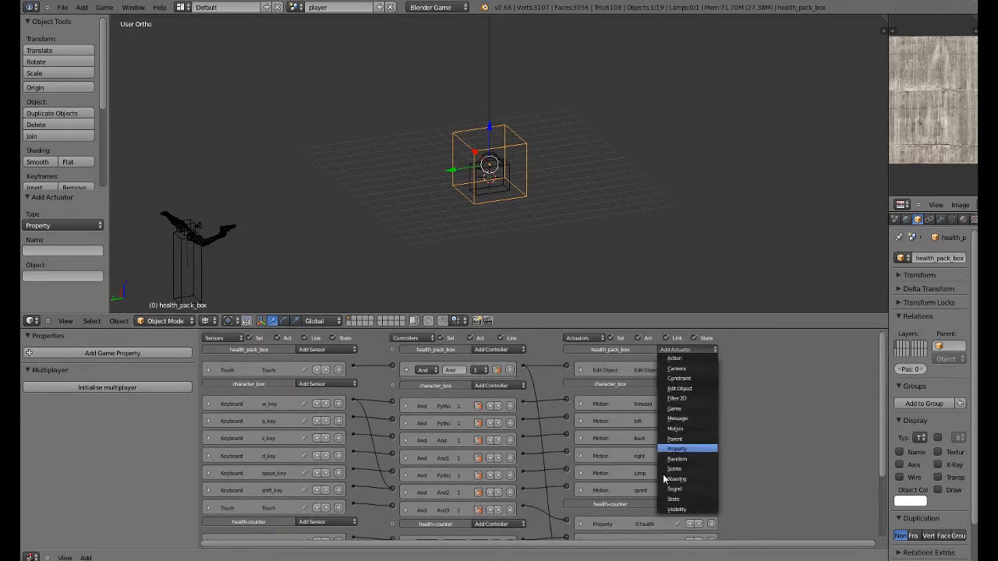
left_click(668, 493)
left_click(646, 402)
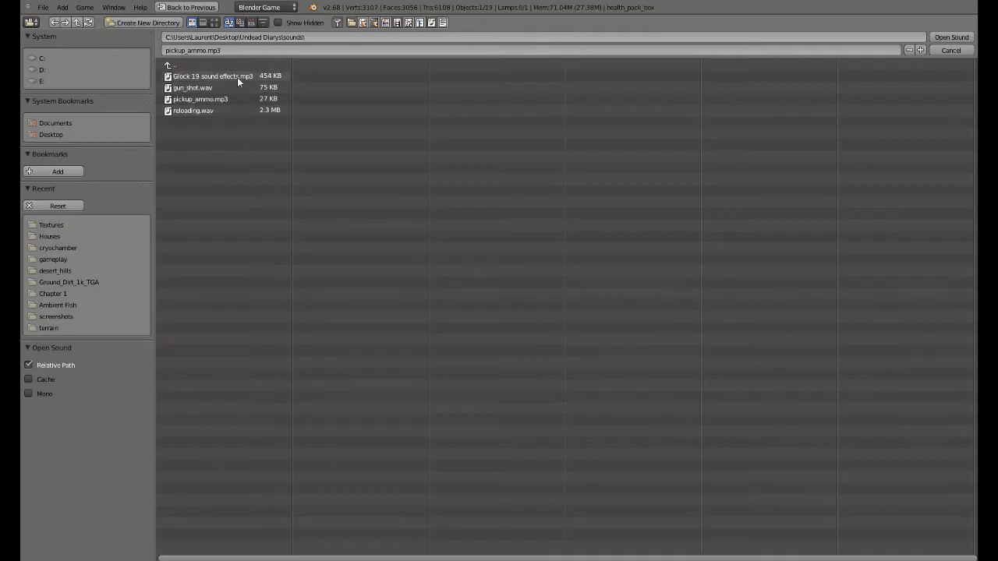
double_click(213, 99)
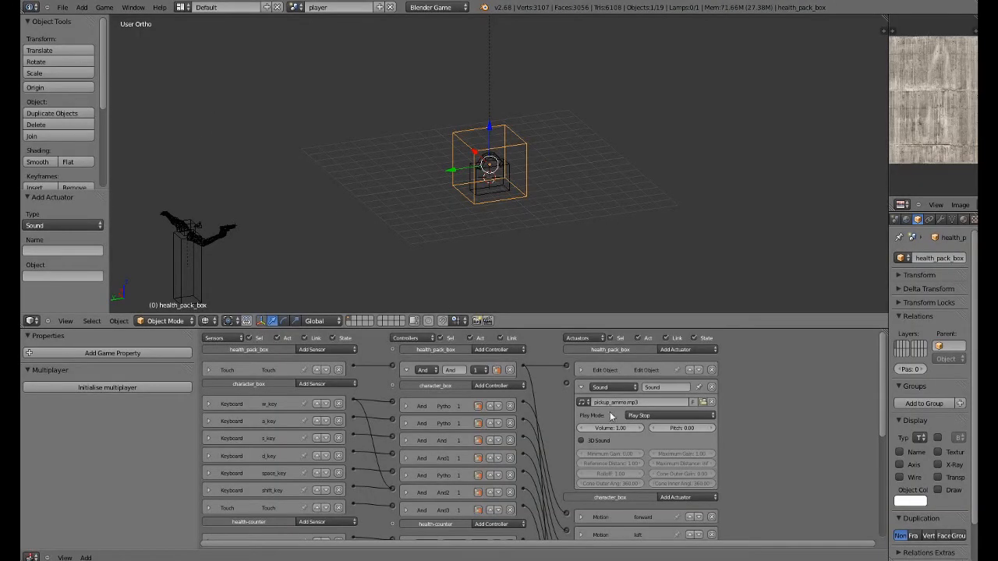
Set the pickup sound's play mode to Play End and link it to the health_pack_box And controller.
left_click(651, 418)
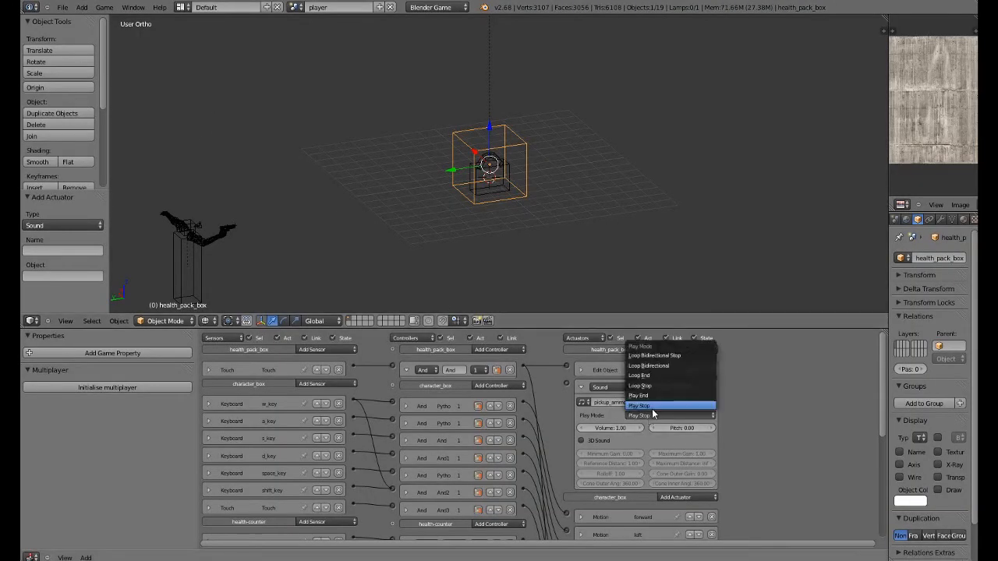
left_click(655, 396)
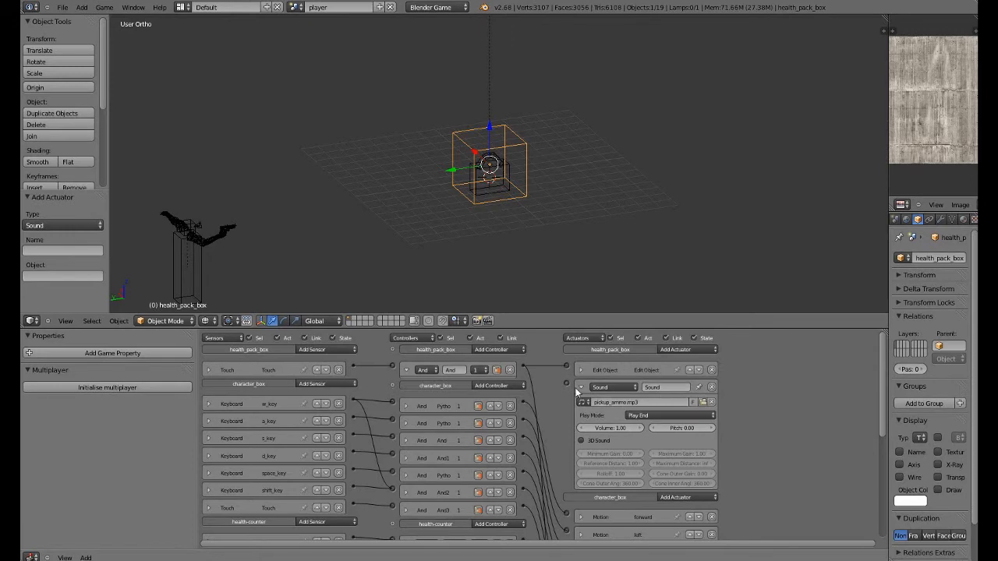
left_click(579, 388)
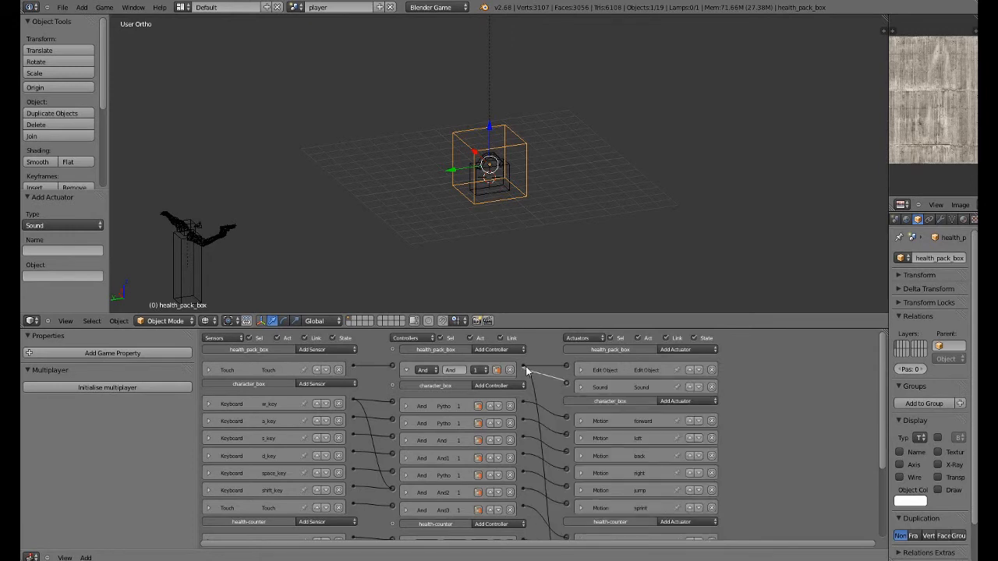
scroll(535, 454, "down", 5)
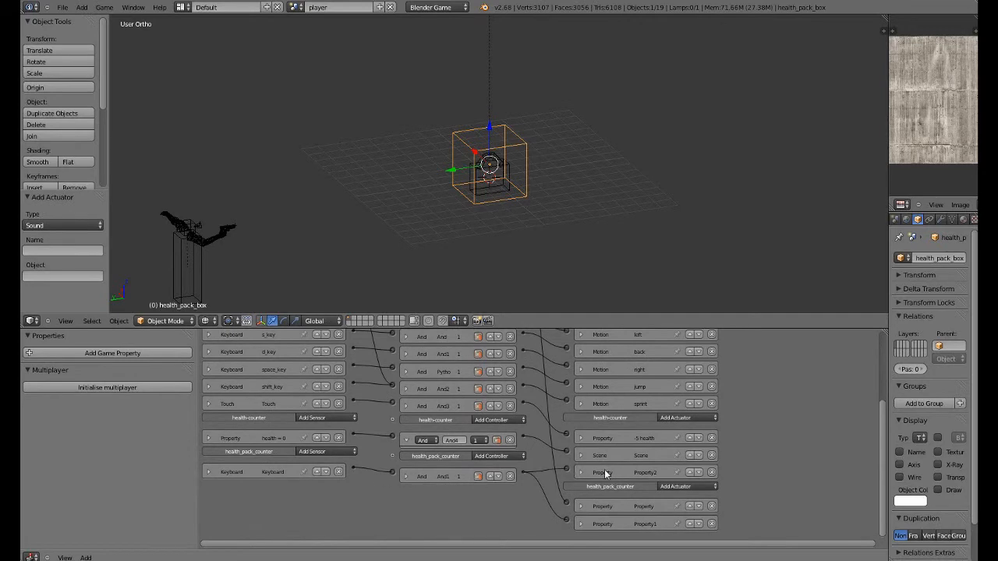
scroll(672, 420, "up", 5)
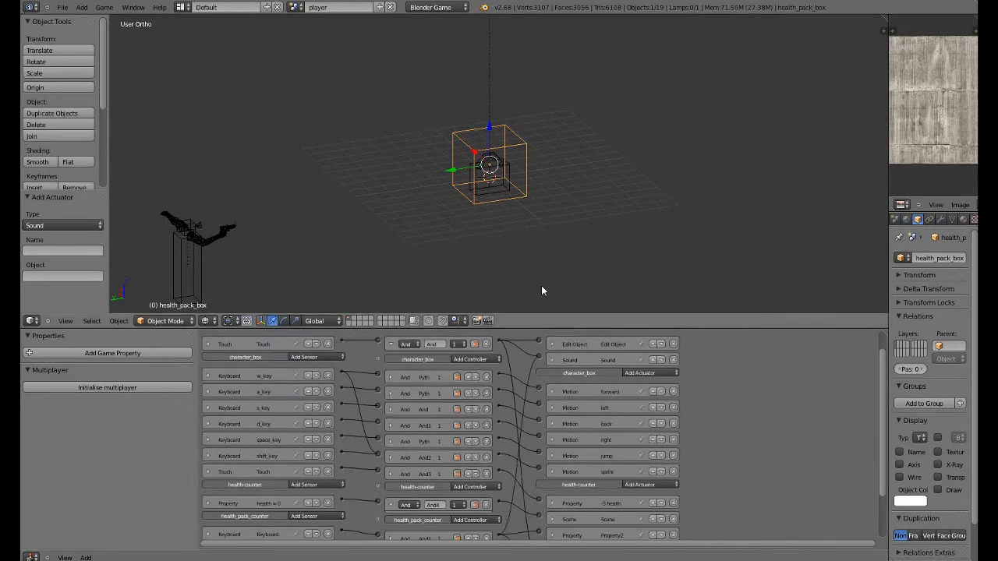
Select every object in the player scene except the lamp and link them to the loadout scene.
scroll(541, 285, "down", 2)
key("a")
key("a")
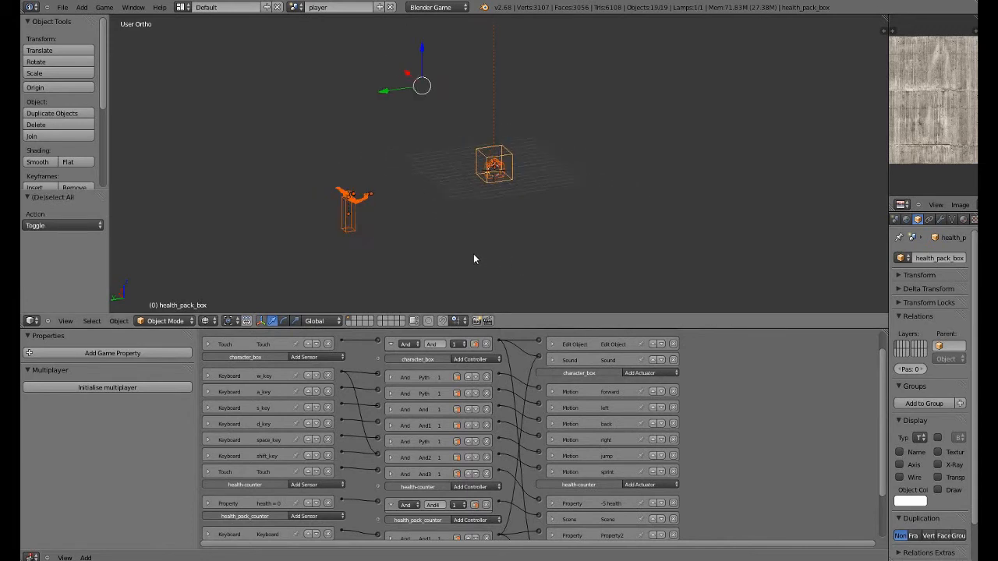
scroll(483, 161, "down", 5)
scroll(483, 162, "up", 5)
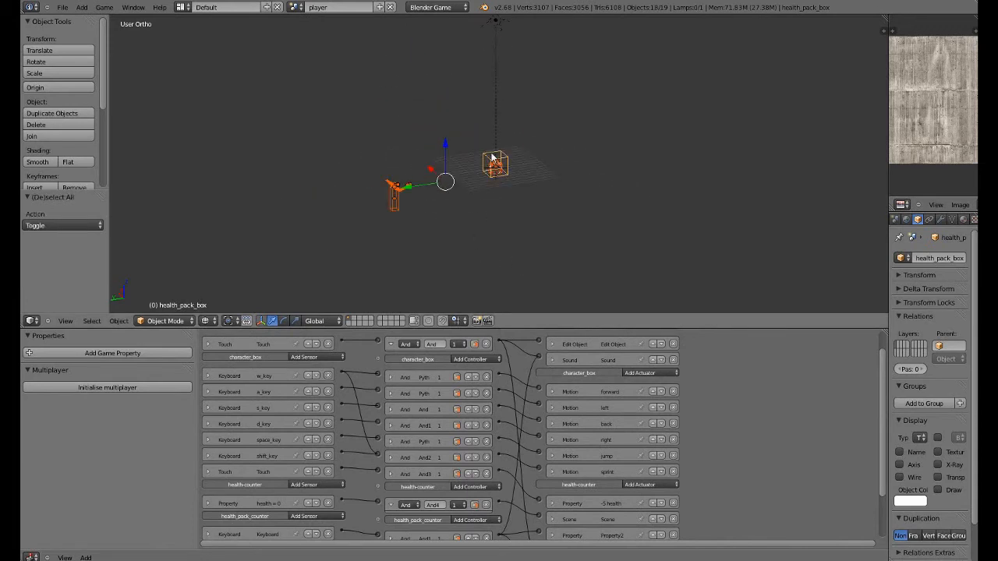
scroll(492, 159, "up", 2)
key("a")
key("a")
scroll(503, 132, "down", 5)
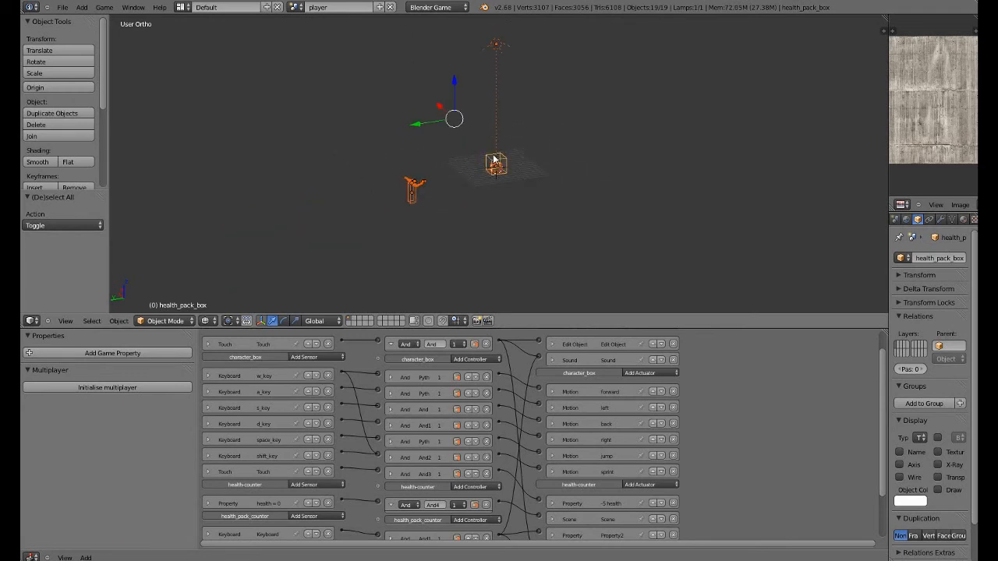
scroll(499, 159, "up", 5)
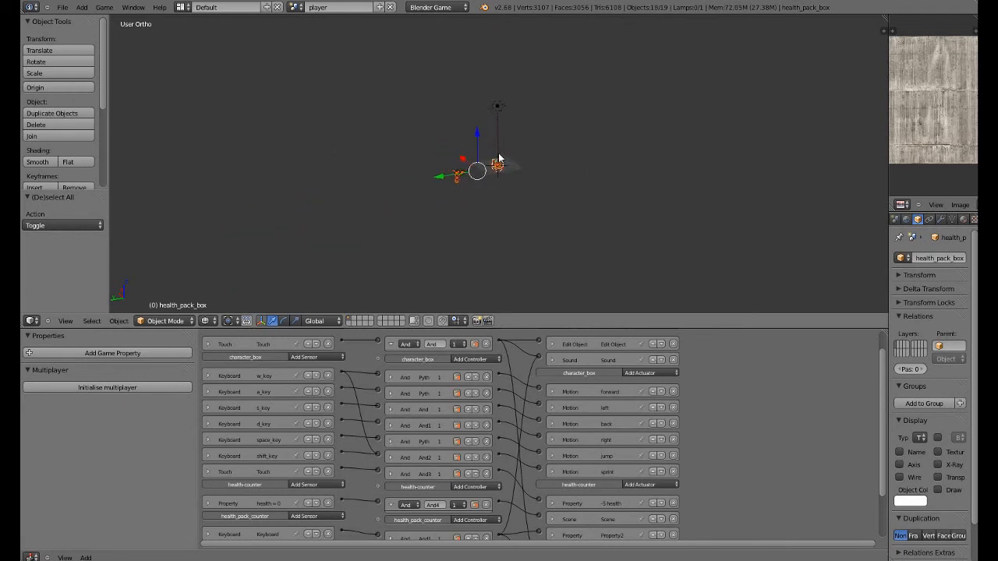
scroll(499, 155, "down", 4)
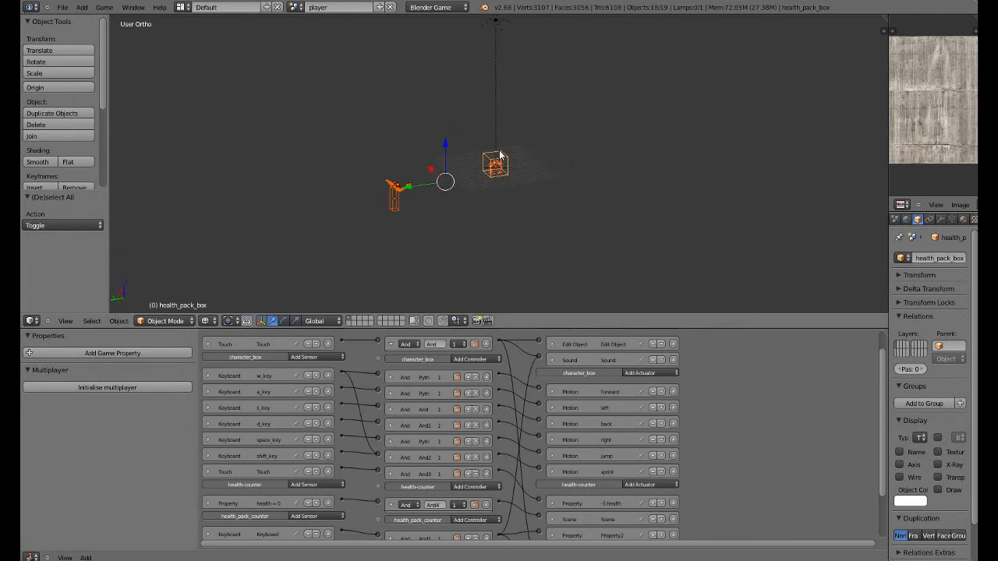
key("ctrl+l")
mouse_move(499, 150)
left_click(538, 152)
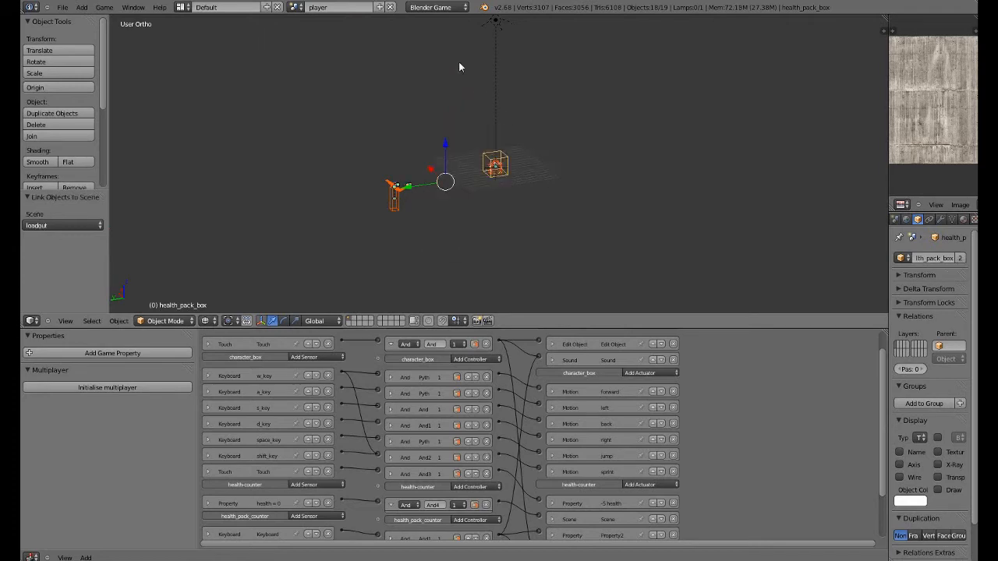
Switch to the loadout scene and make the linked objects single-user at the Object level.
left_click(296, 7)
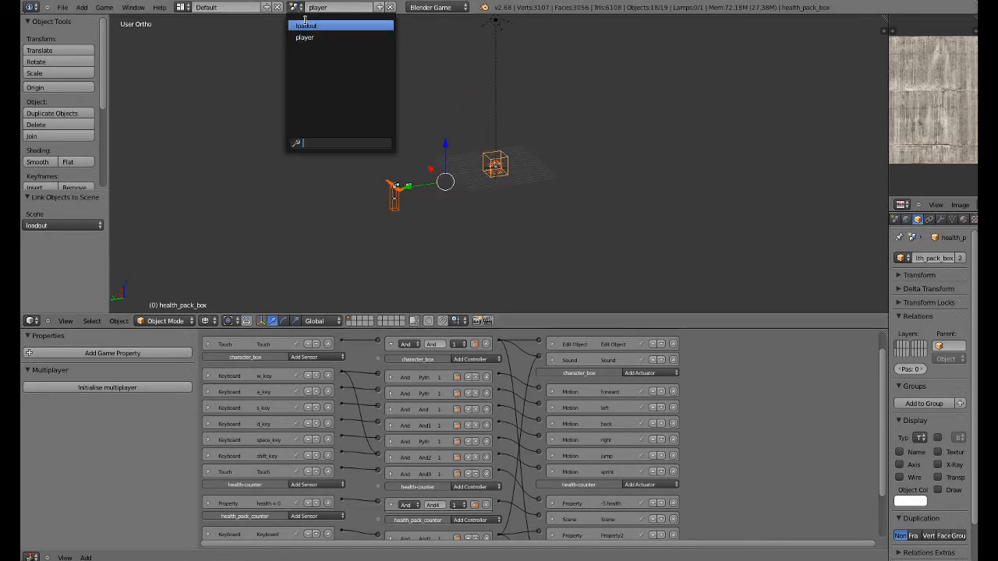
left_click(312, 26)
scroll(479, 150, "down", 3)
key("u")
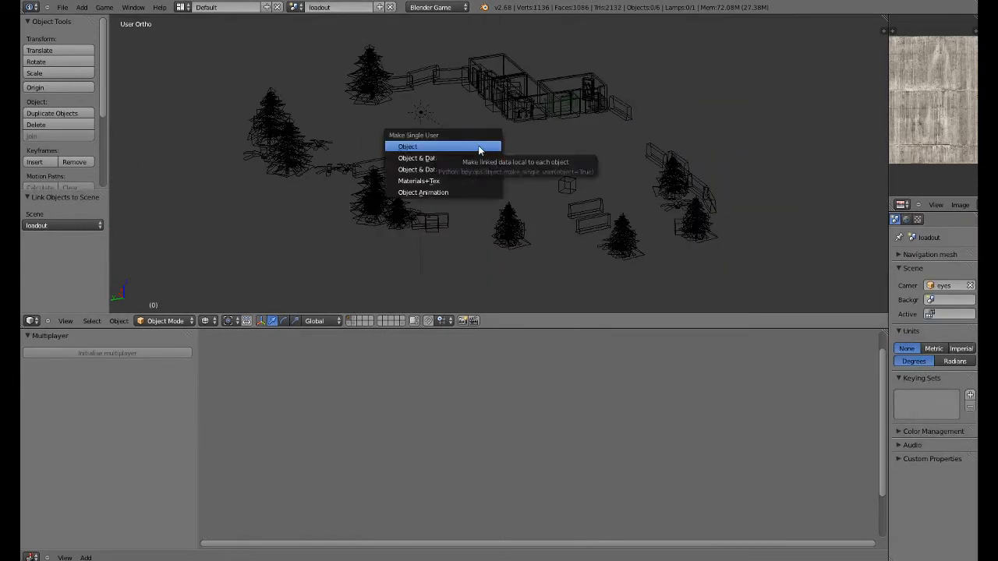
left_click(478, 145)
Parent health_pack.001 to health_pack_box.001 using Object (Keep Transform).
scroll(476, 216, "up", 4)
middle_click_drag(478, 212, 368, 227)
key("z")
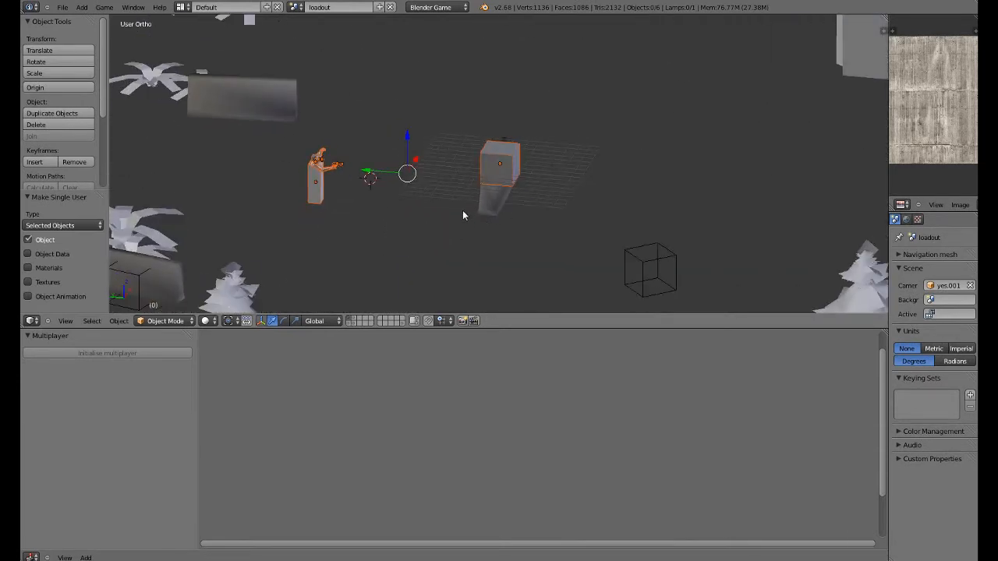
key("alt+z")
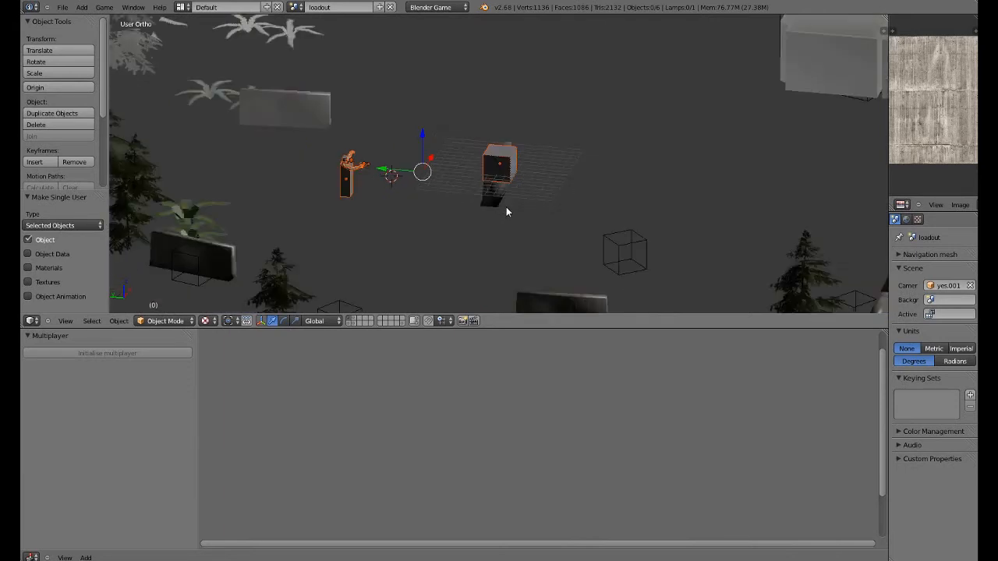
scroll(506, 206, "up", 2)
right_click(512, 179)
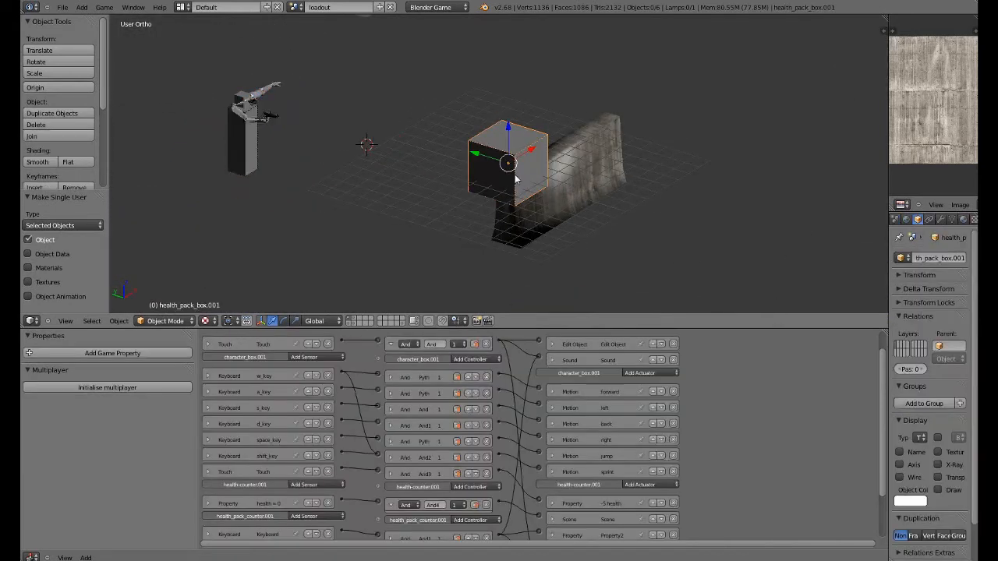
middle_click_drag(511, 179, 502, 204)
key("z")
right_click(516, 178)
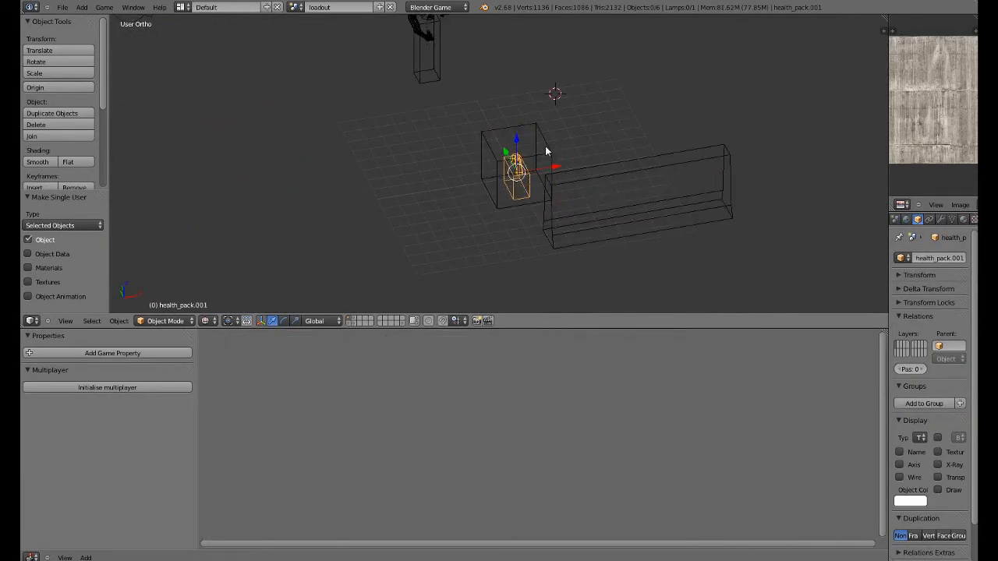
right_click(550, 150, "shift")
key("ctrl+p")
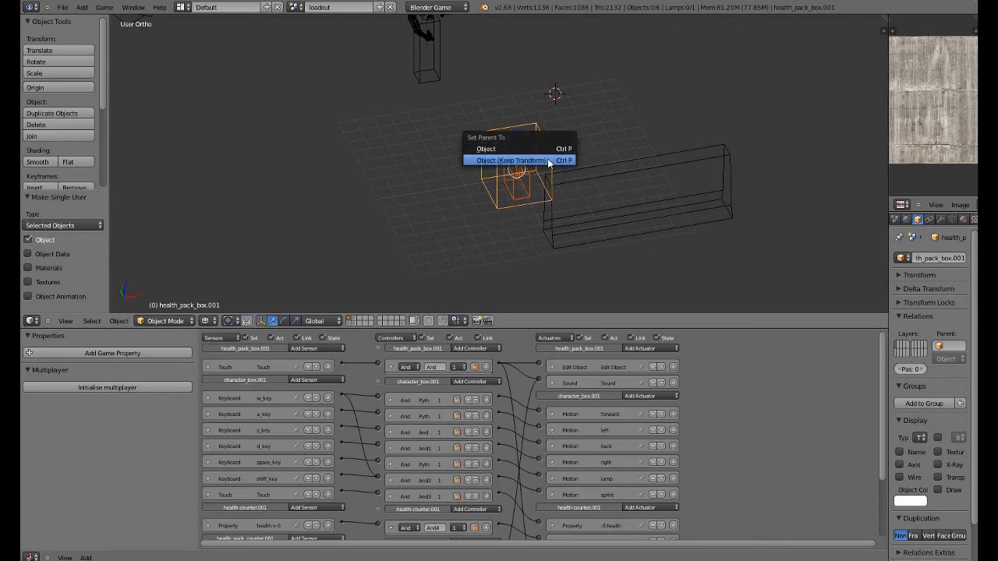
left_click(529, 163)
In the front view, move the health pack box about -8.2 on X and -5 on Z to ground level, enlarge it slightly and readjust its position.
scroll(546, 160, "down", 4)
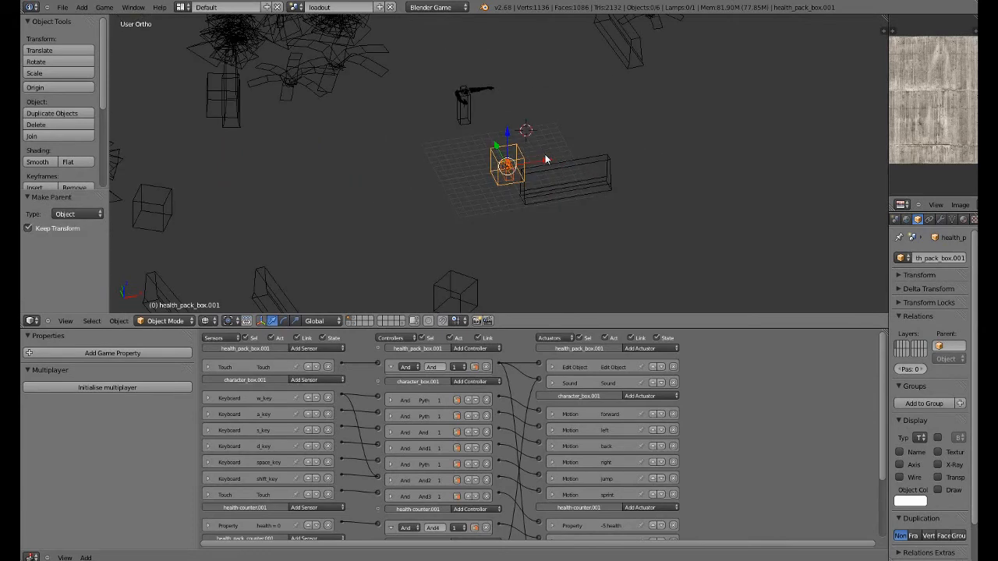
key("KP_1")
scroll(545, 161, "up", 2)
key("g")
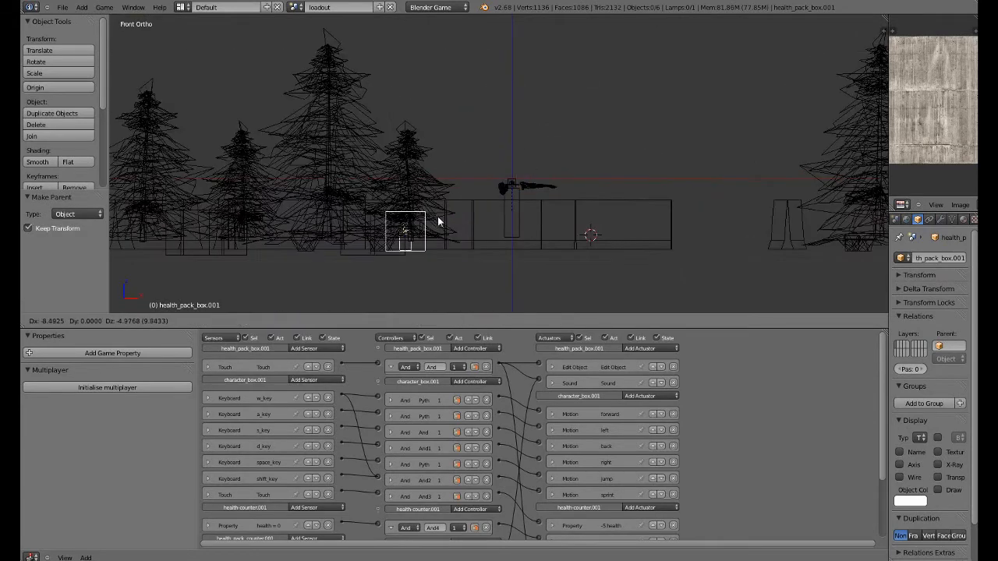
left_click(441, 223)
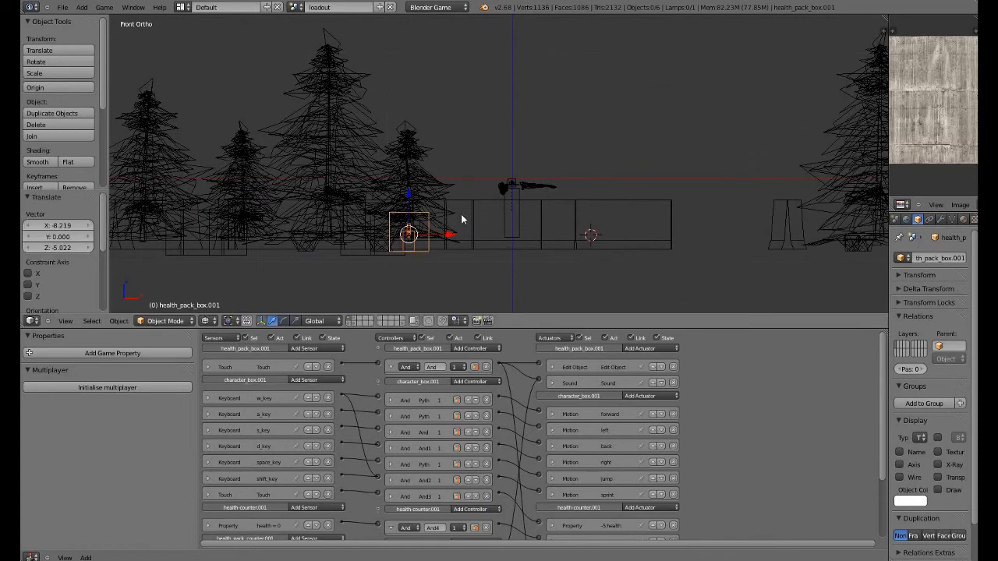
key("s")
left_click(476, 212)
key("g")
left_click(482, 206)
key("g")
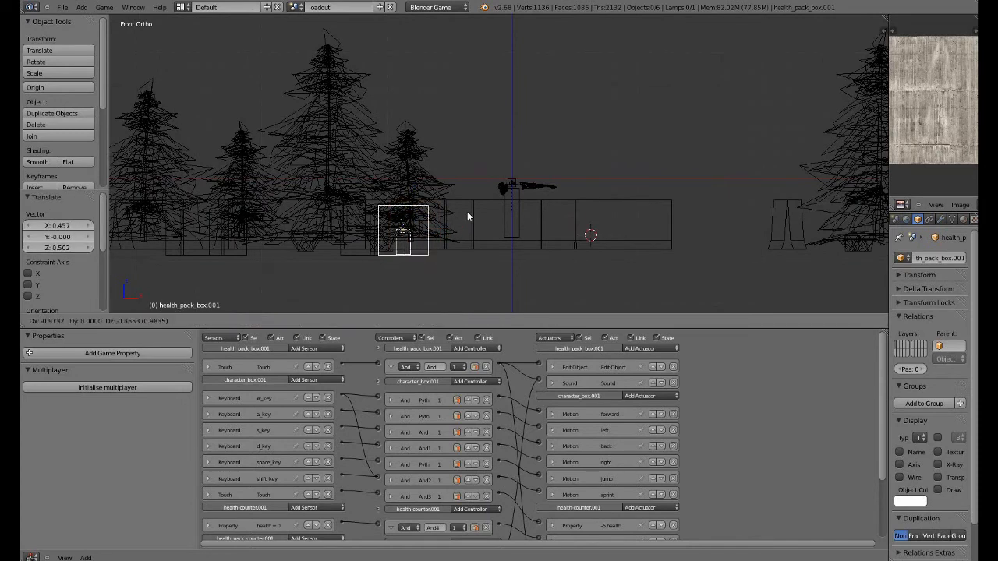
right_click(470, 207)
Show the second layer too and, from the top view, move the health pack box about 23 on X and 33 on Y.
key("KP_7")
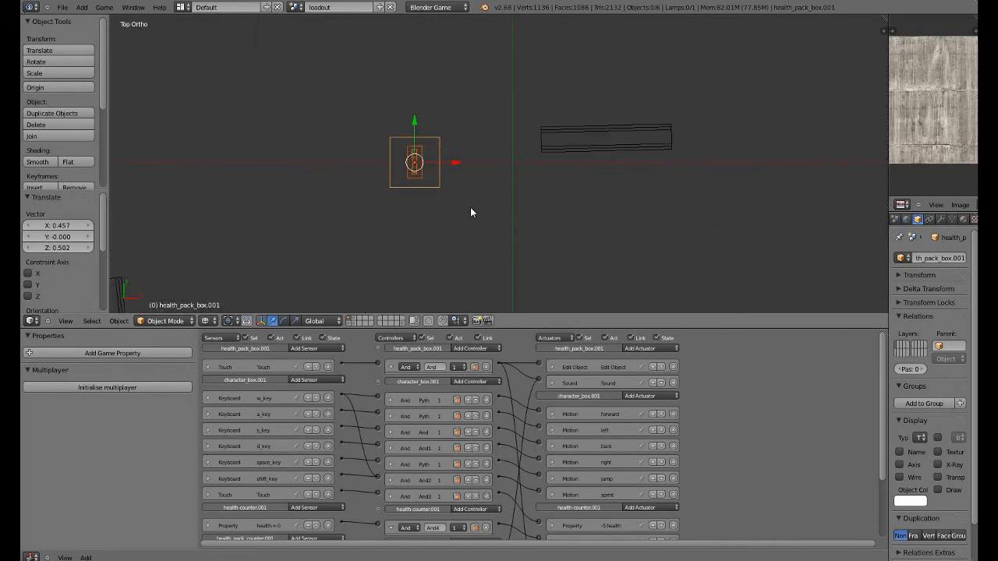
scroll(470, 208, "down", 5)
scroll(439, 227, "up", 3)
middle_click_drag(439, 232, 418, 245, "shift")
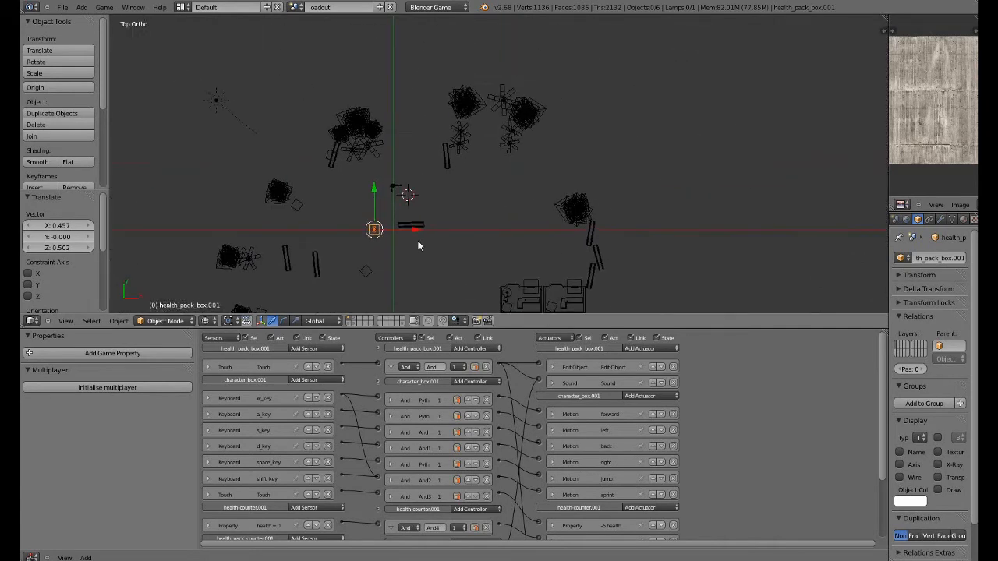
left_click(355, 321, "shift")
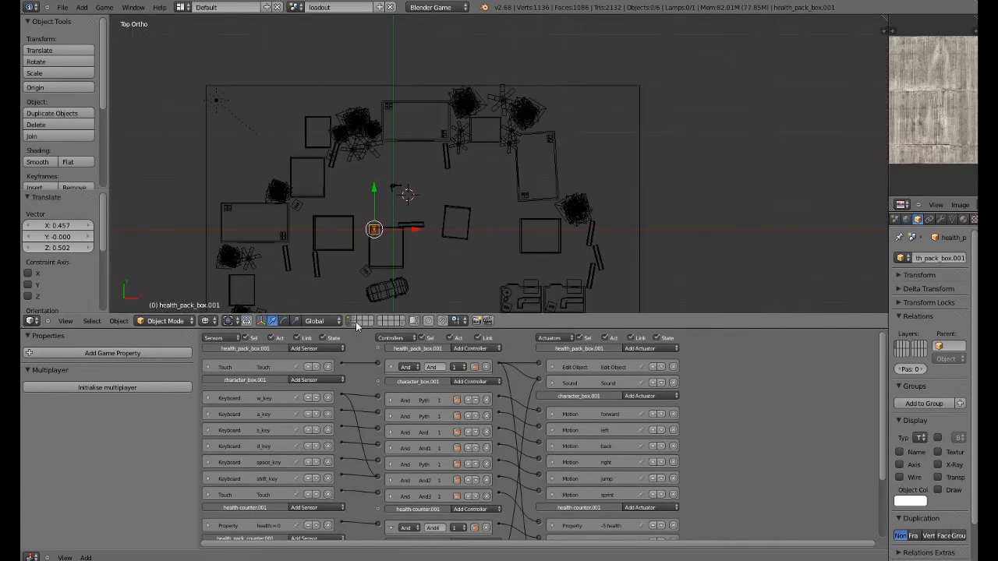
scroll(383, 238, "up", 2)
key("g")
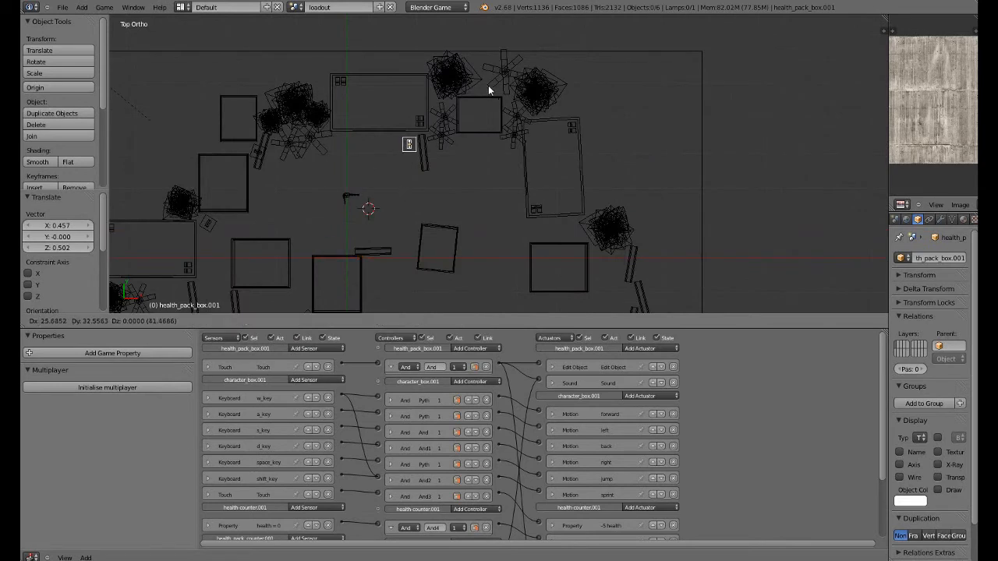
left_click(481, 86)
Duplicate the health pack box about 46.8 on X and -25 on Y, and again about 4.9 on X and -33 on Y into the twin-room building.
middle_click_drag(454, 190, 323, 143, "shift")
key("shift+d")
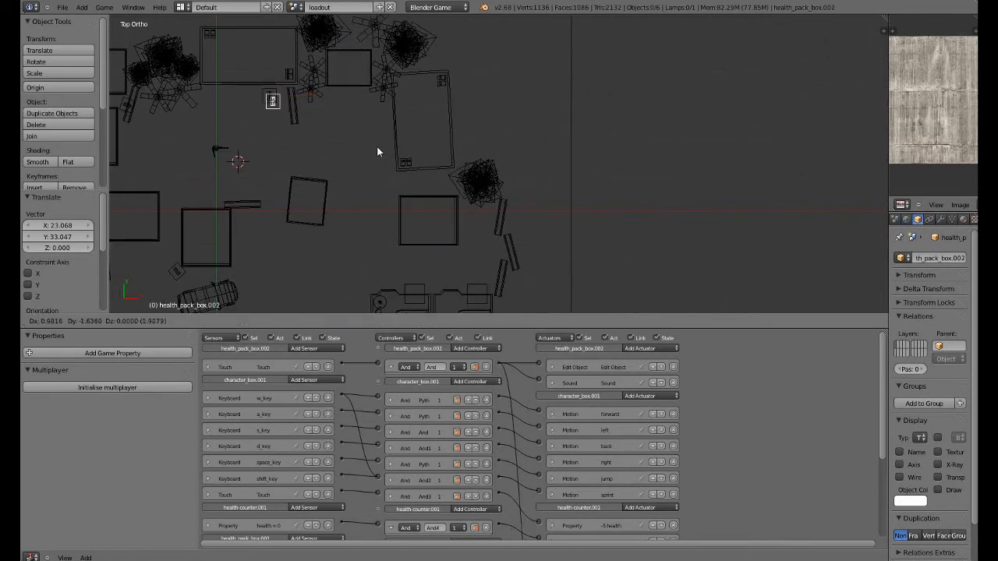
left_click(525, 208)
middle_click_drag(526, 208, 490, 178, "shift")
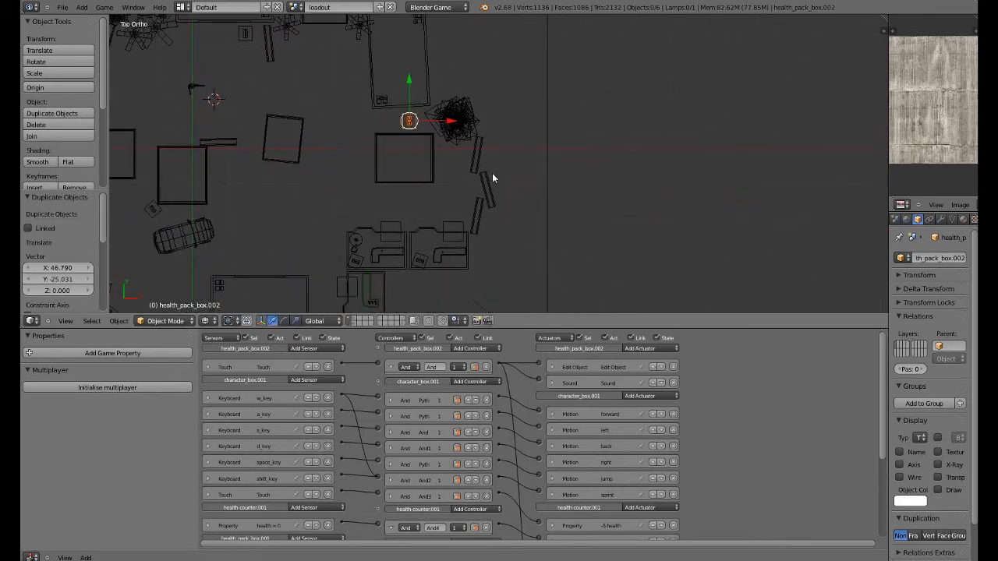
middle_click_drag(424, 187, 418, 115, "shift")
middle_click_drag(420, 77, 426, 74, "shift")
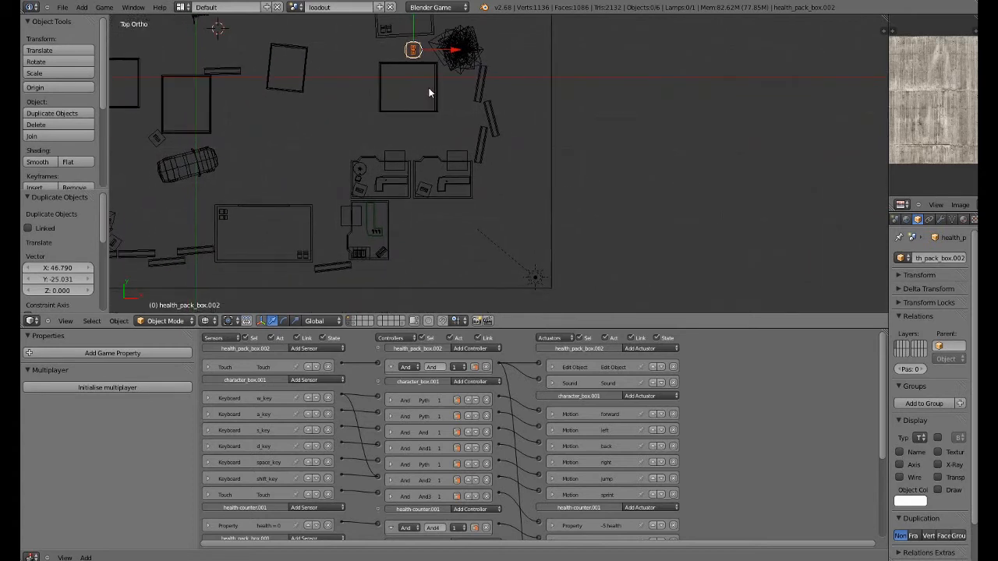
key("shift+d")
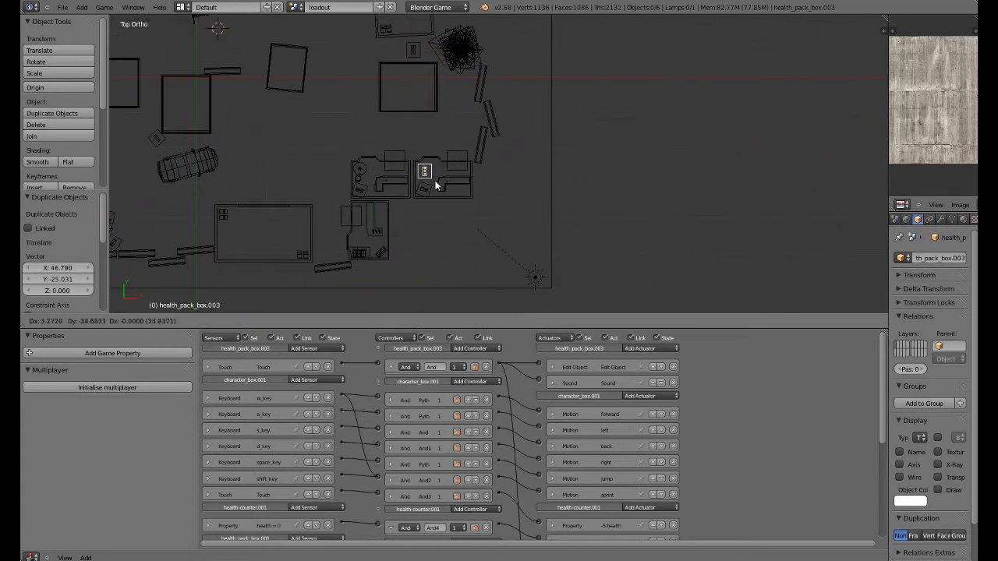
left_click(441, 176)
Add two more health pack box duplicates, offset about -64.8 on X and -19.6 on Y, and about -52 on X and 33.2 on Y.
mouse_move(446, 178)
middle_mouse_down("shift")
mouse_move(480, 200)
mouse_move(541, 205)
mouse_move(499, 277)
mouse_move(532, 255)
mouse_move(556, 214)
middle_mouse_up("shift")
scroll(499, 277, "down", 2)
key("shift+d")
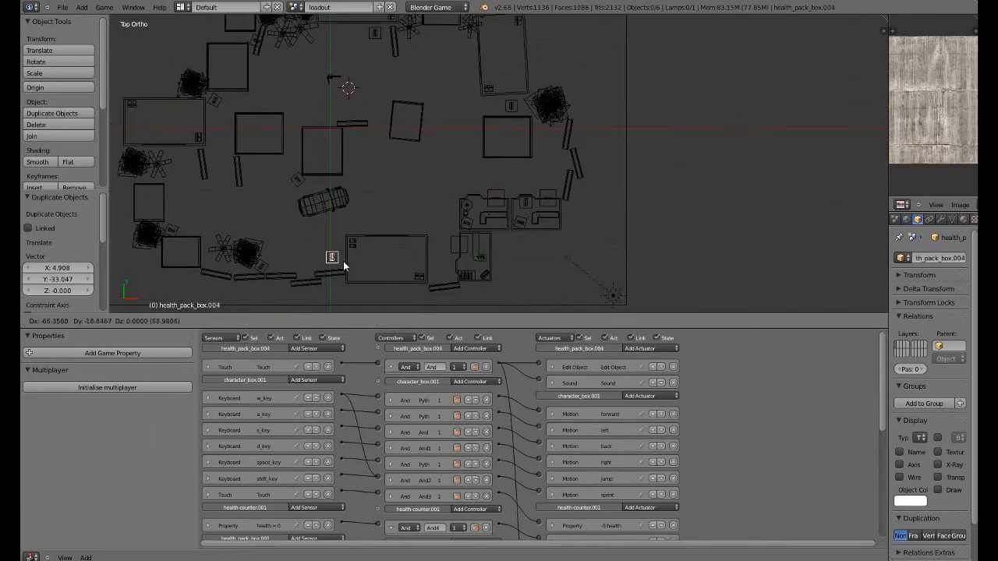
left_click(349, 269)
key("shift+d")
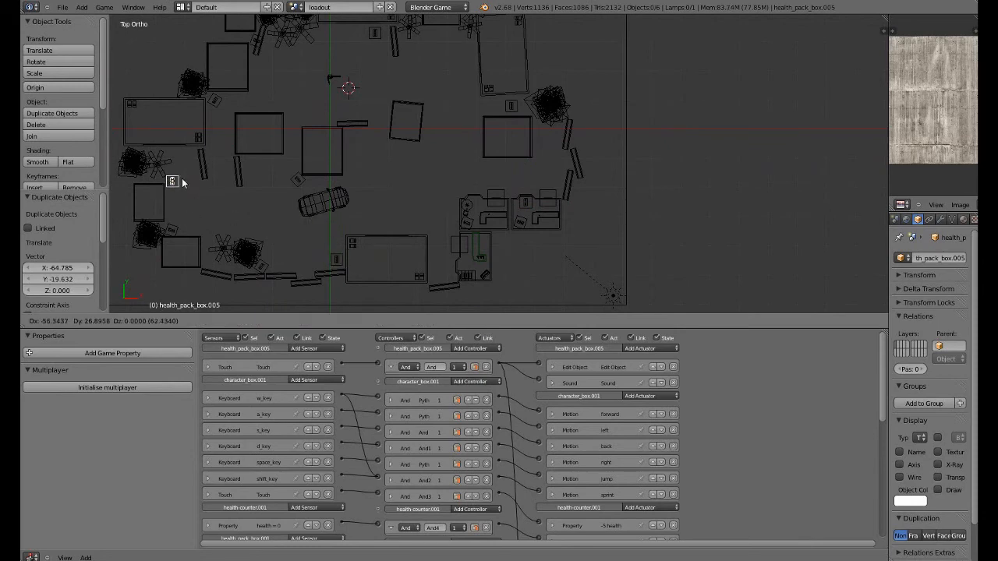
left_click(192, 163)
Show the level through the camera in a maximized viewport without the tool shelf, and switch to textured shading.
scroll(192, 163, "down", 3)
mouse_move(191, 163)
middle_mouse_down()
mouse_move(323, 195)
mouse_move(385, 144)
middle_mouse_up()
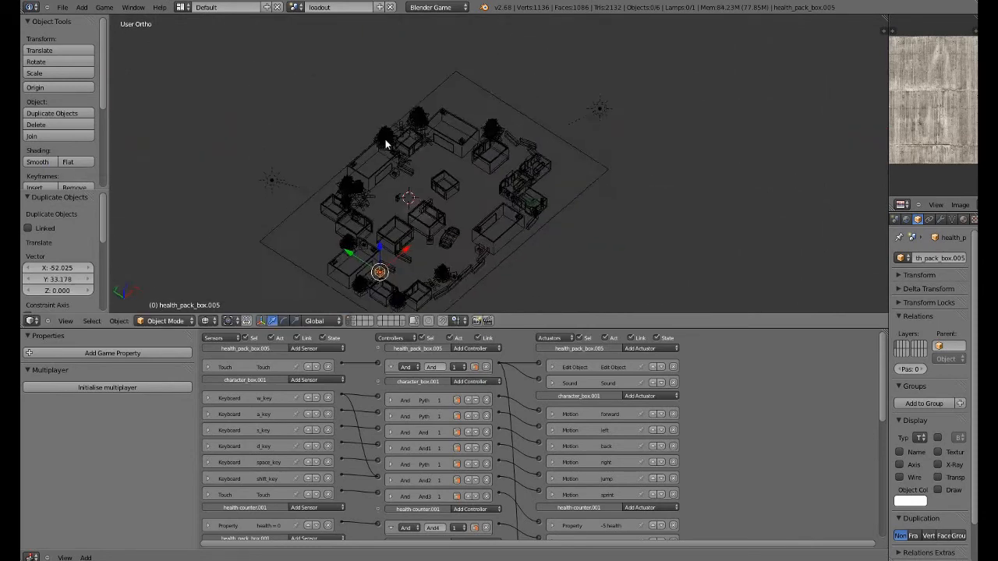
key("KP_0")
key("ctrl+Up")
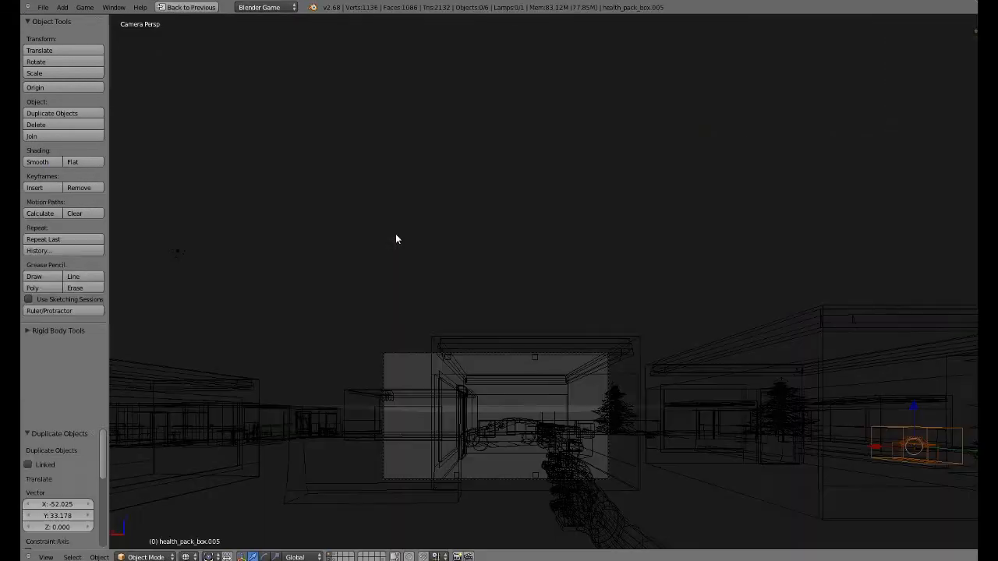
key("t")
scroll(423, 305, "up", 5)
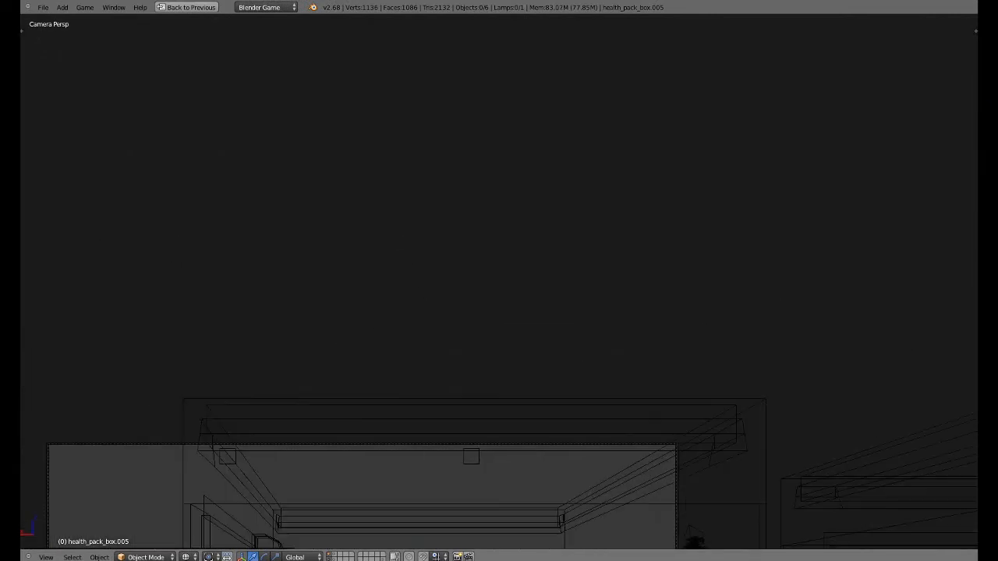
key("p")
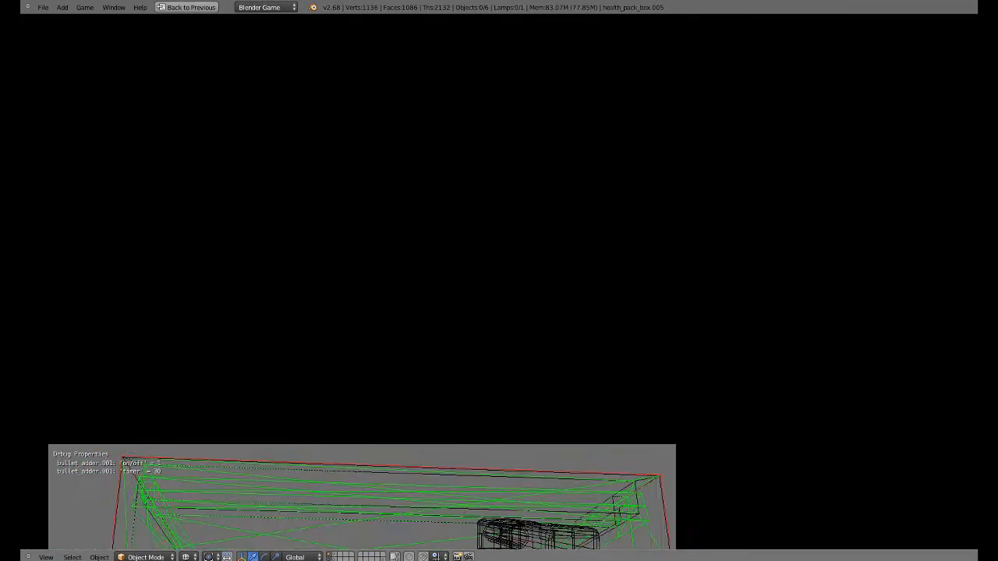
key("Escape")
key("alt+z")
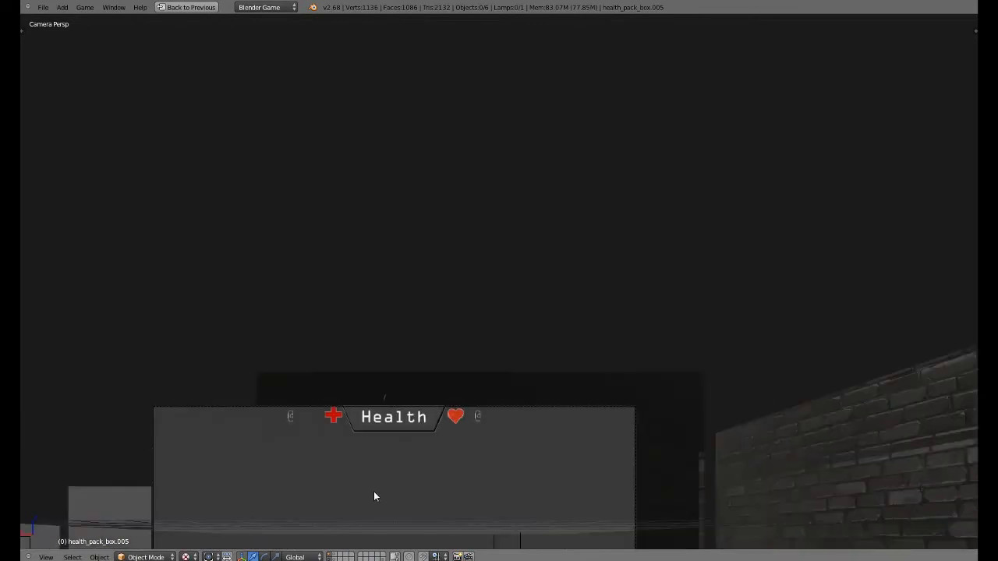
Fill the viewport with the camera frame and start the game to test the health packs.
middle_click_drag(374, 491, 441, 311, "shift")
scroll(382, 452, "up", 2)
middle_click_drag(401, 452, 457, 408, "shift")
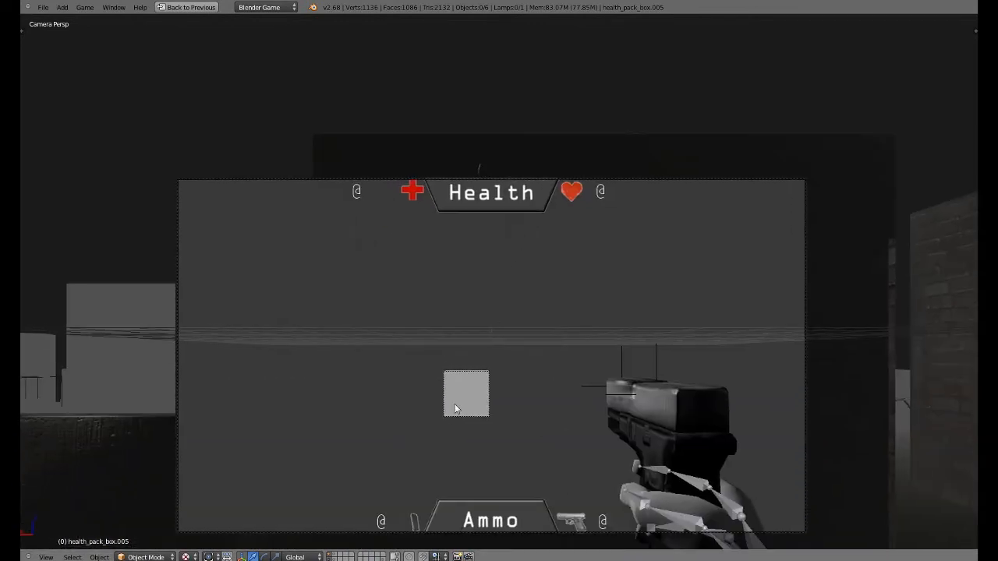
scroll(455, 429, "up", 3)
middle_click_drag(484, 345, 479, 343, "shift")
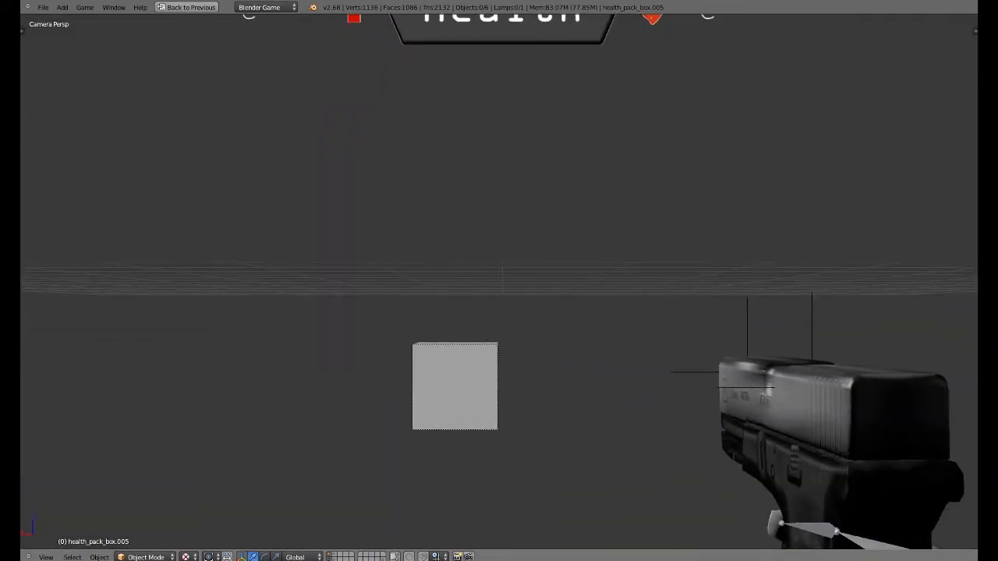
key("p")
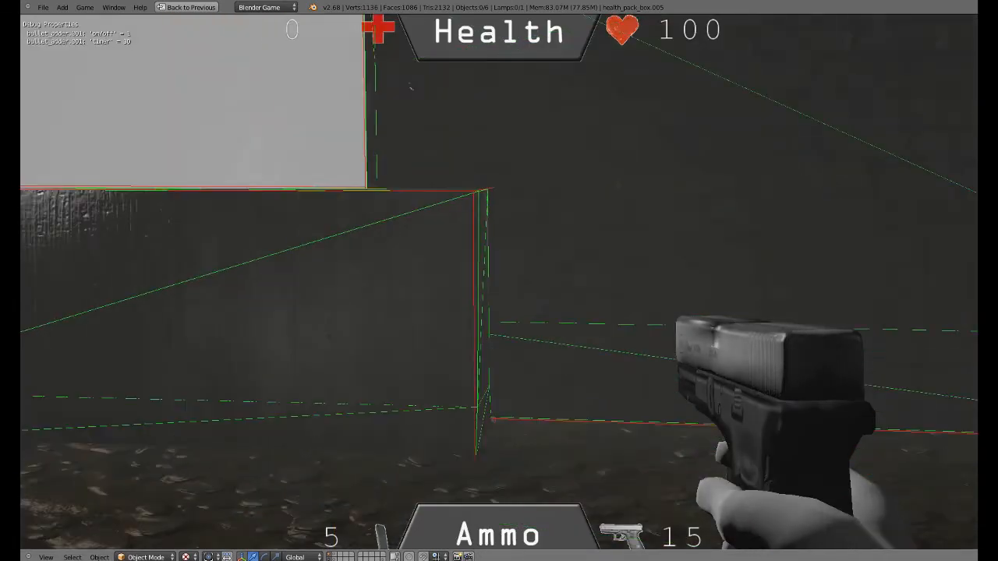
Play-test the level, restarting the game once, and walk up to the zombie to check its behaviour.
key("w")
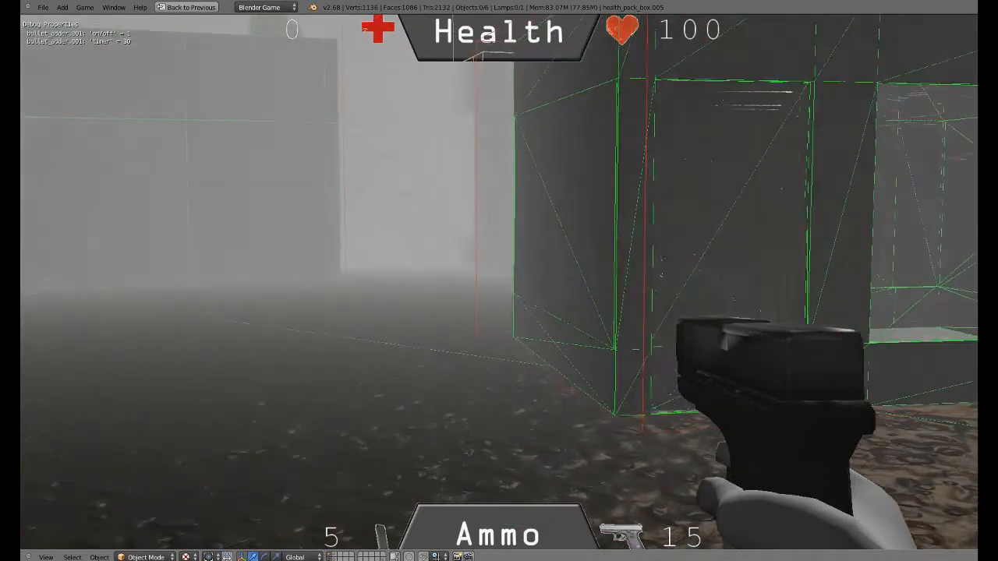
key("Escape")
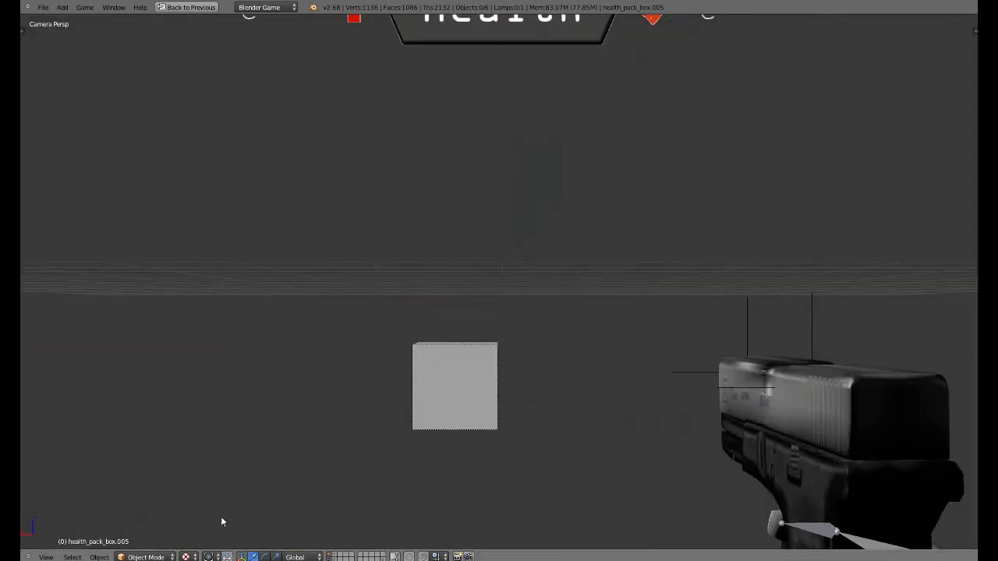
key("p")
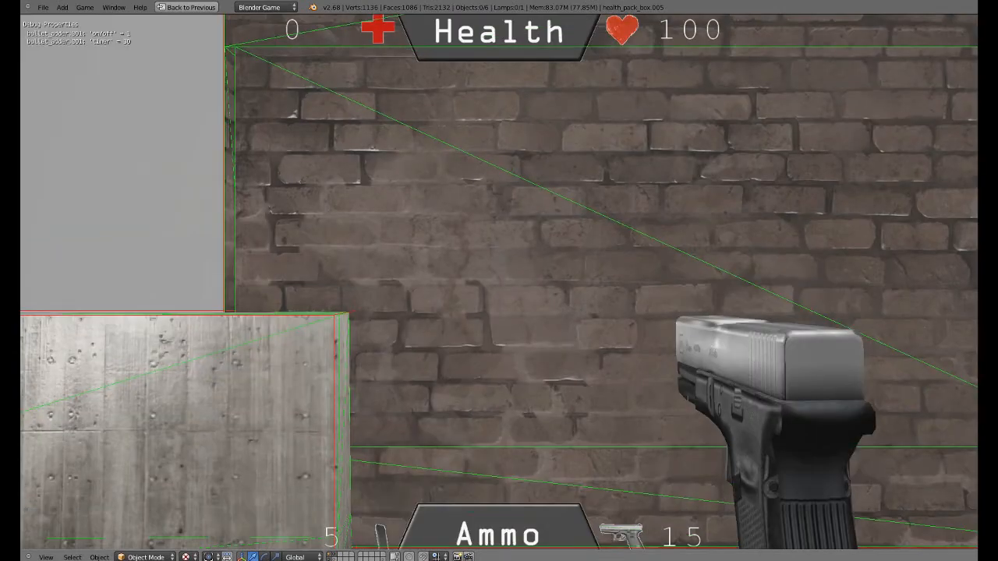
key("w")
key("w")
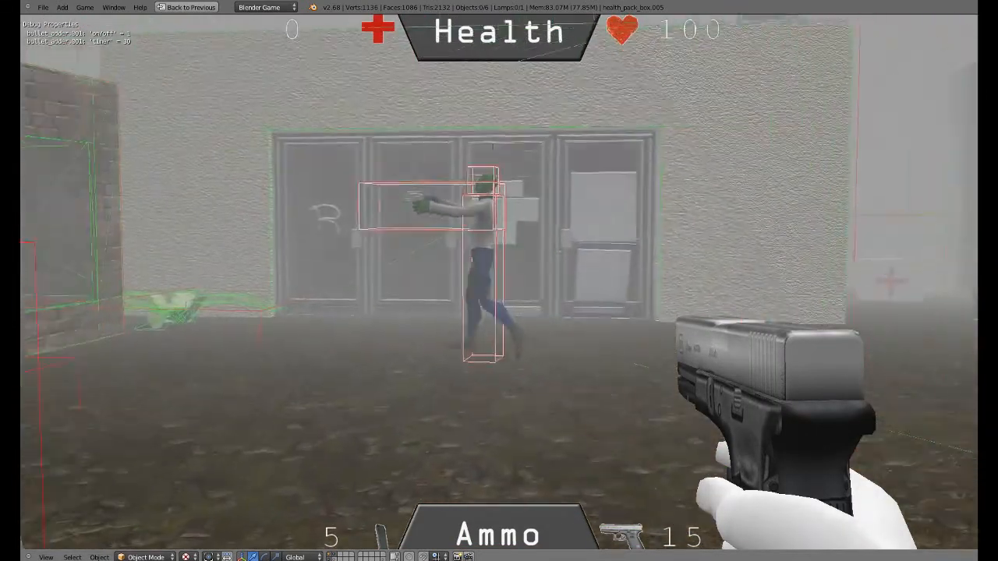
key("w")
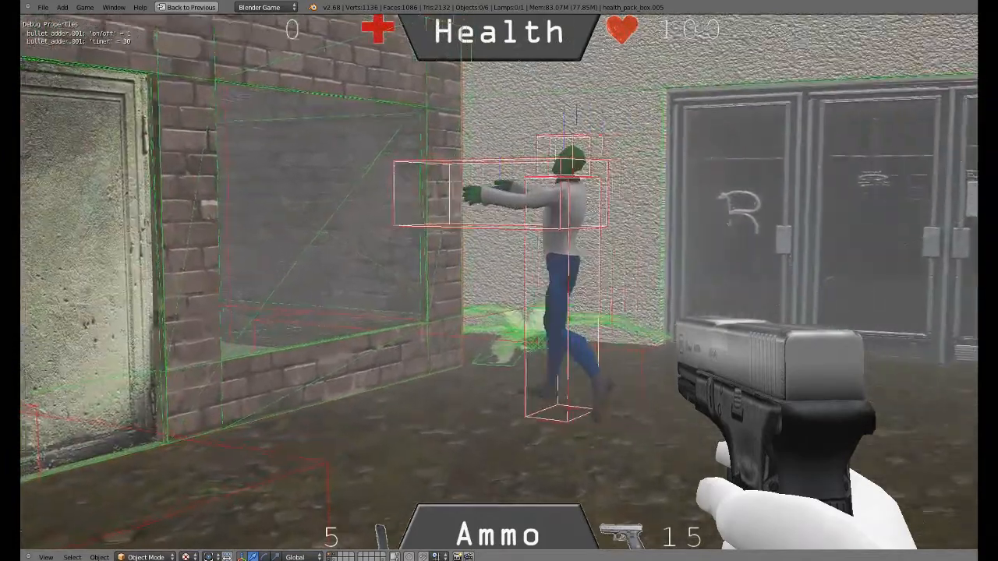
key("Escape")
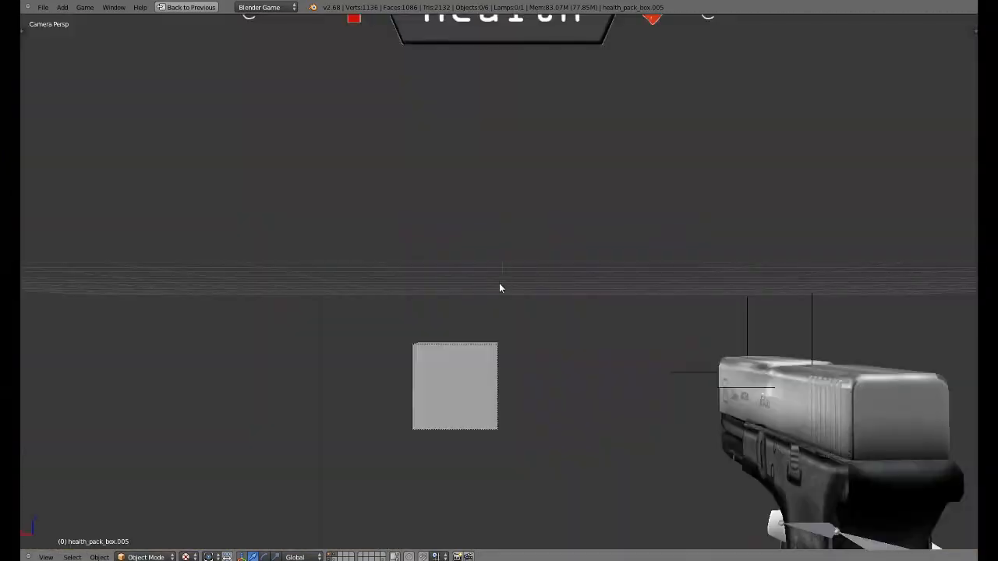
Rename the player's collision box to character_box in its object properties and give the game a brief test run.
scroll(451, 317, "down", 5)
scroll(296, 257, "up", 5)
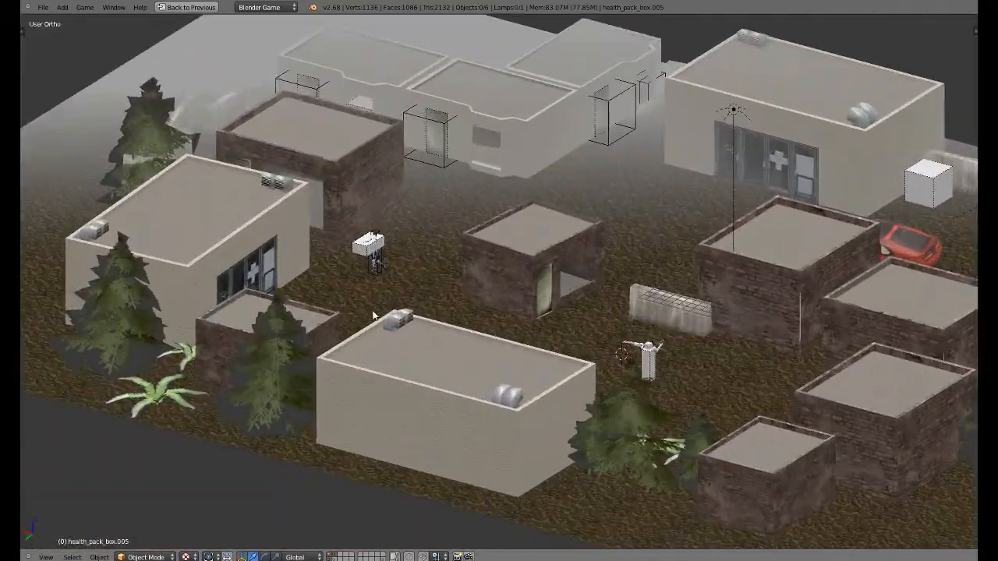
right_click(807, 451)
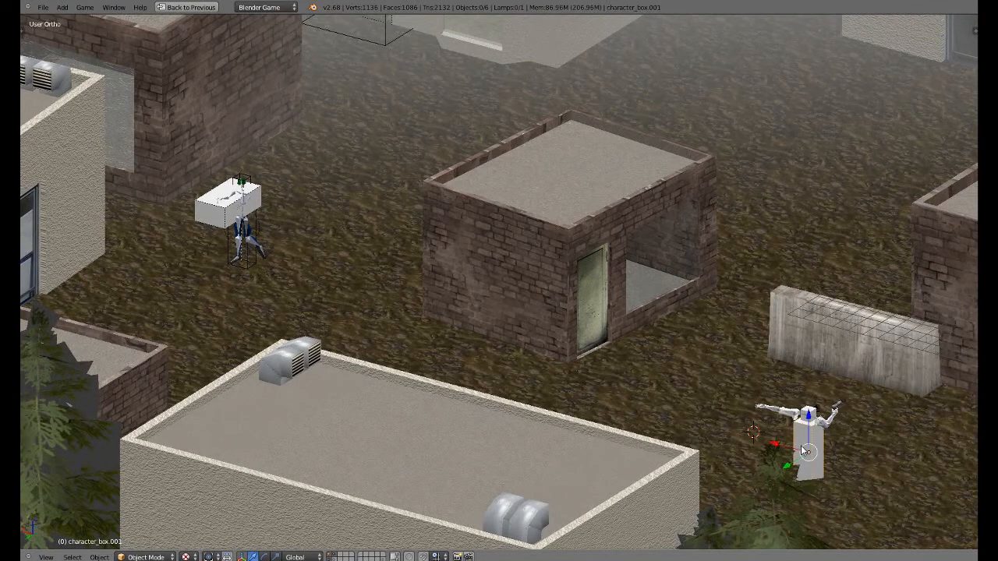
key("ctrl+Up")
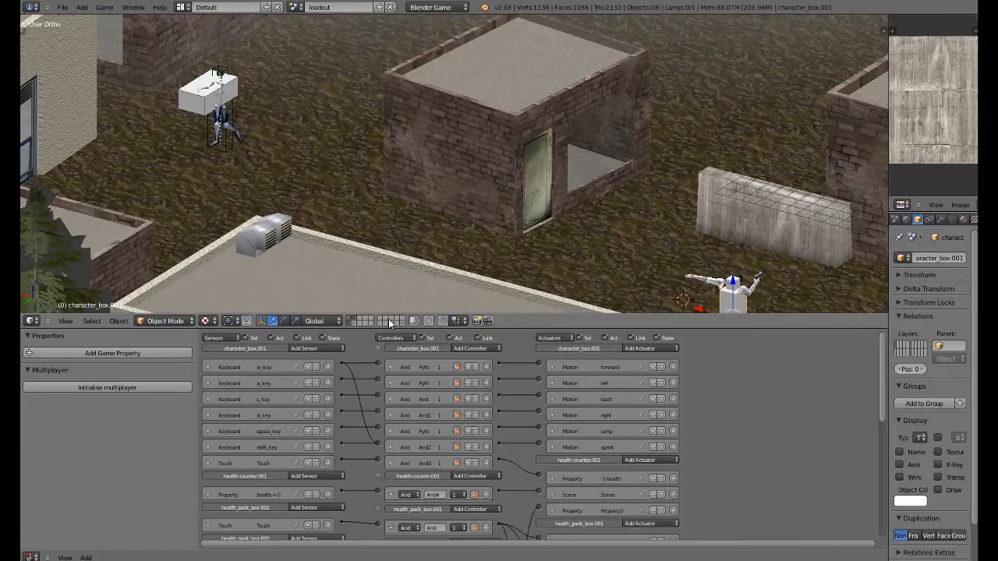
left_click(963, 219)
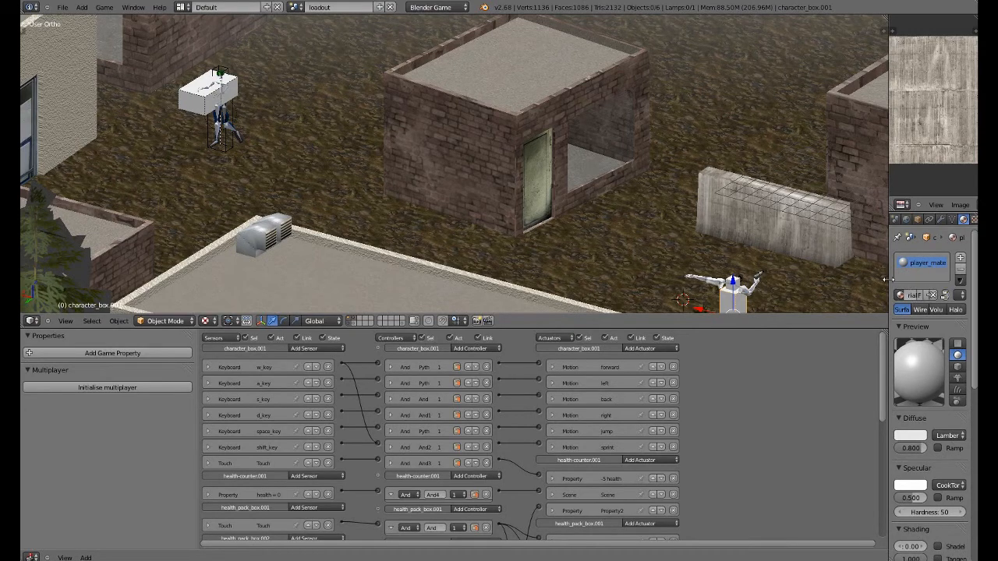
left_click_drag(887, 278, 836, 312)
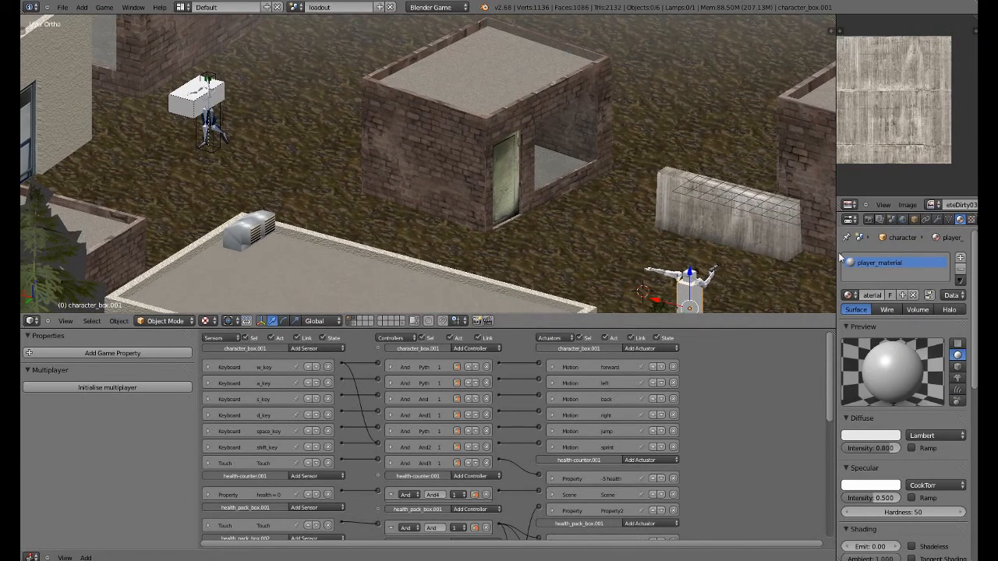
left_click(915, 219)
key("ctrl+a")
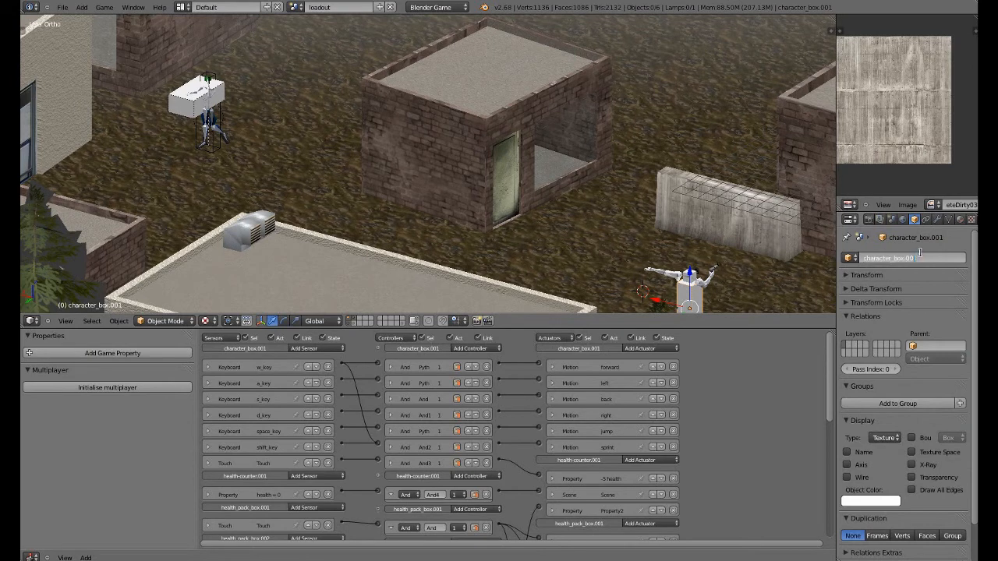
key("BackSpace")
key("Return")
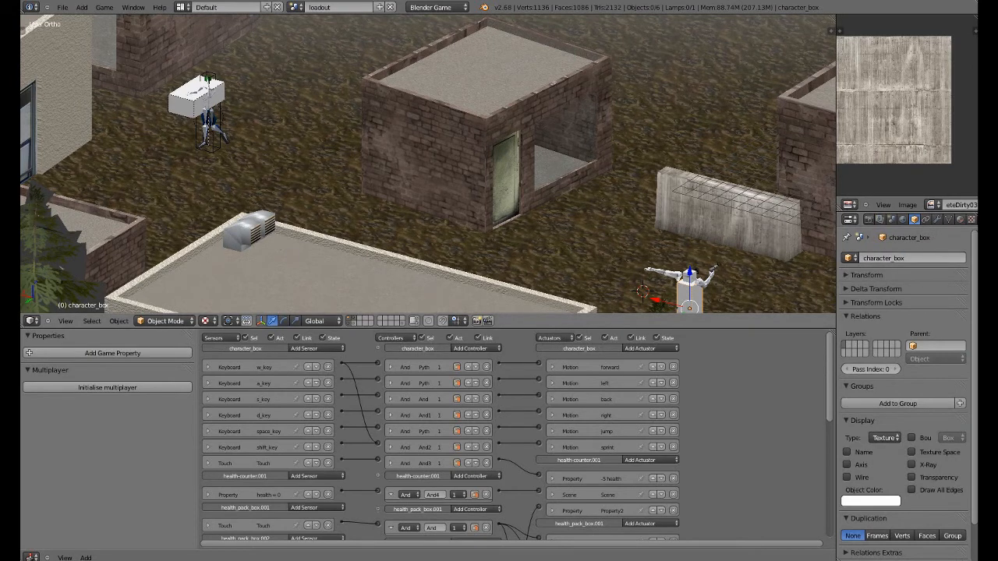
key("p")
key("Escape")
Set character_box as the target of the zombie box's Track to actuator and save the file.
right_click(209, 150)
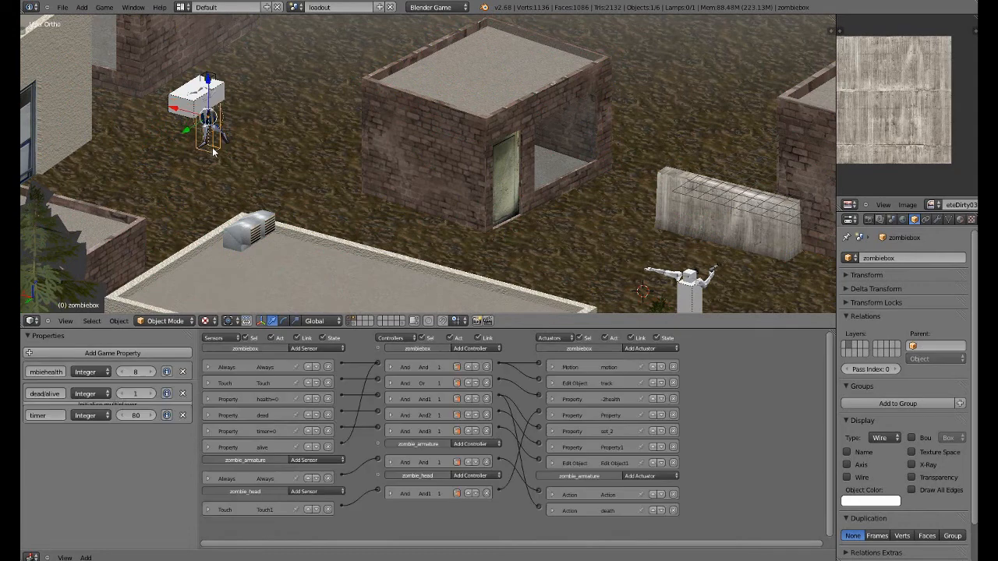
left_click(551, 382)
left_click(585, 409)
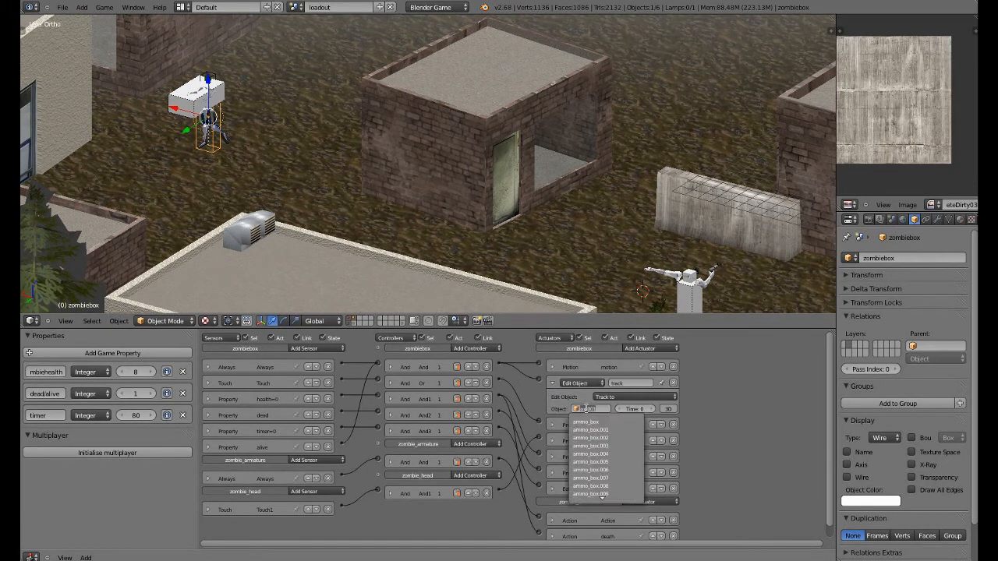
type("ch")
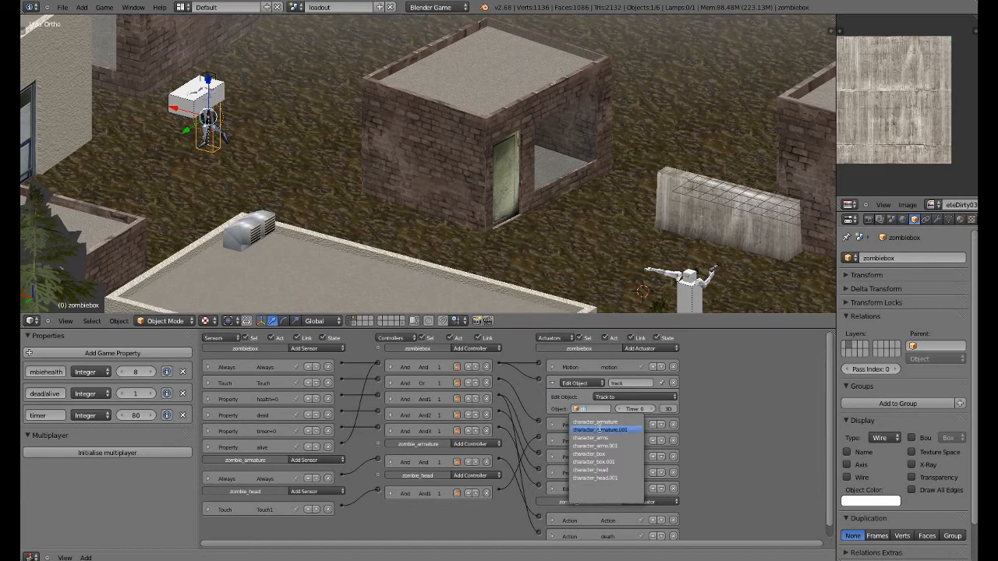
left_click(592, 454)
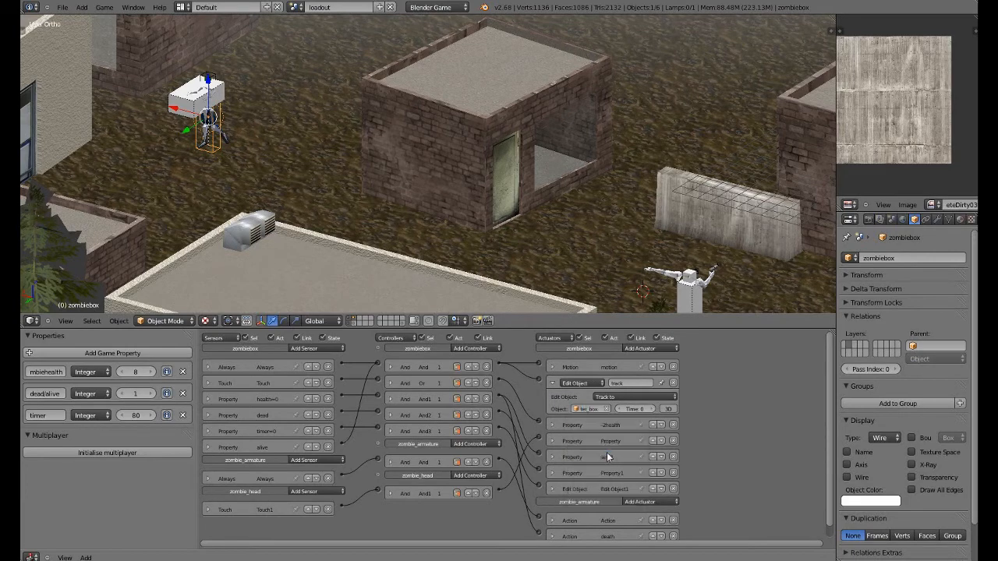
key("ctrl+s")
left_click(530, 259)
Test-run the game from the level overview, save the file, and set up a maximized viewport looking through the camera.
key("p")
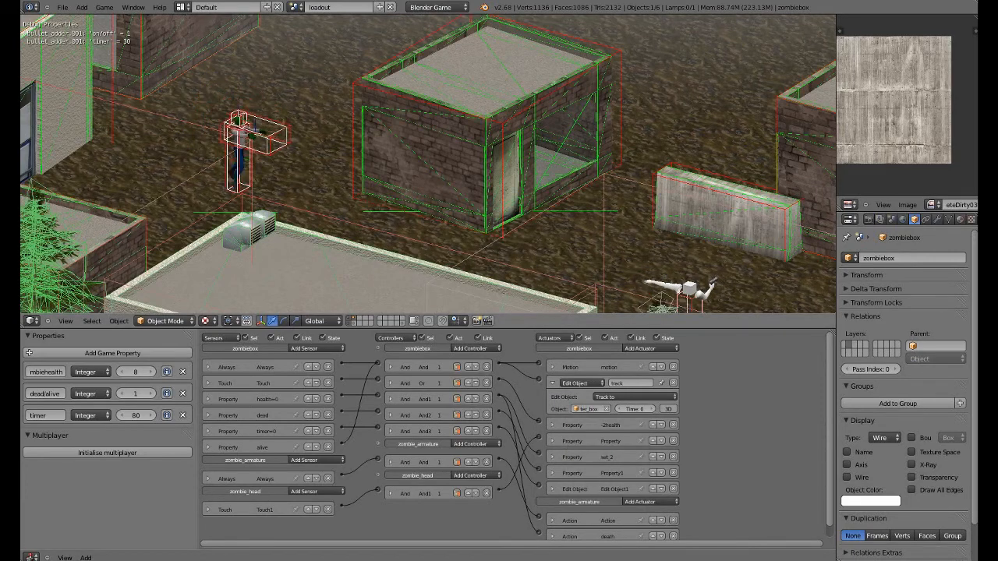
key("Escape")
key("KP_0")
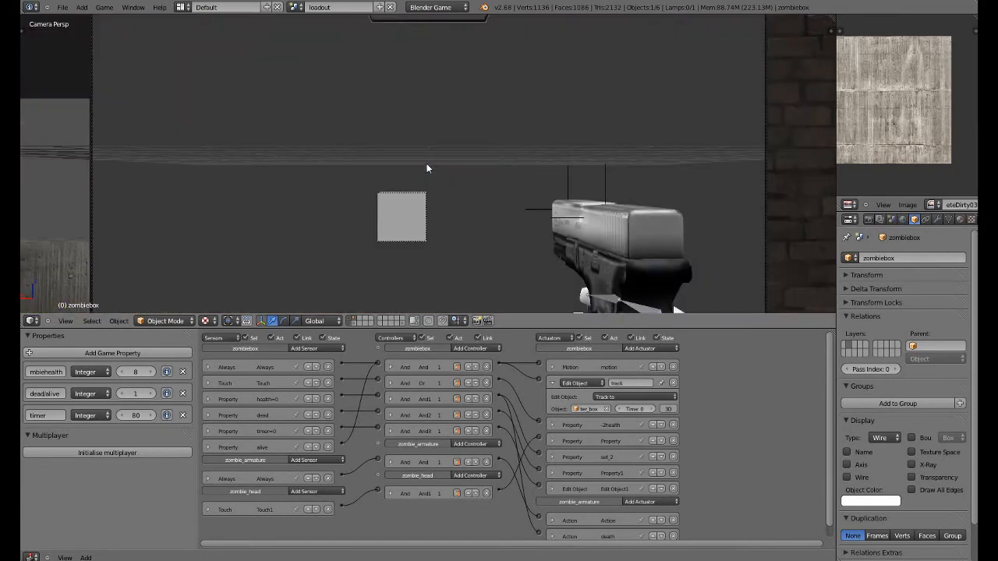
key("ctrl+s")
left_click(426, 164)
key("shift+space")
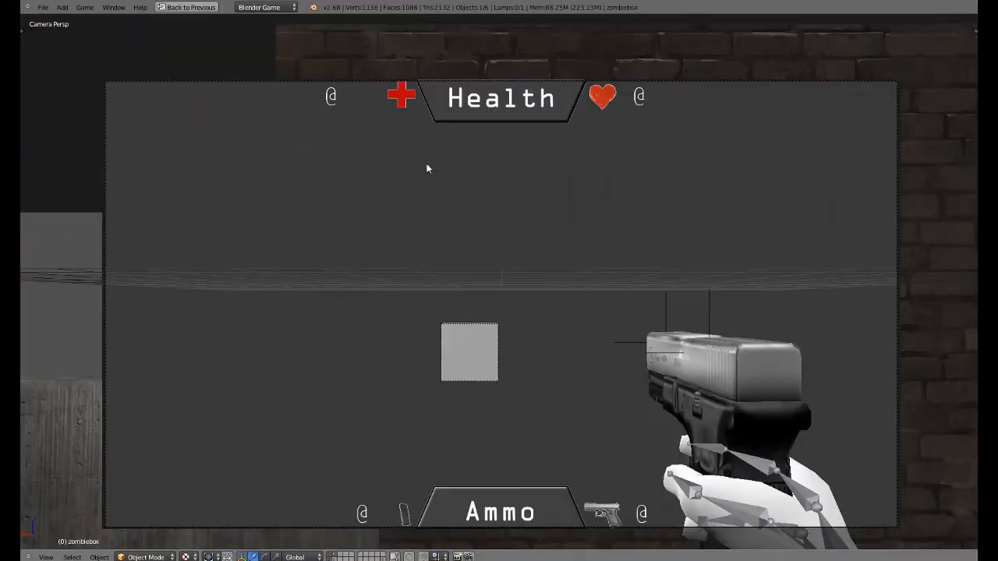
middle_click_drag(441, 216, 435, 195, "shift")
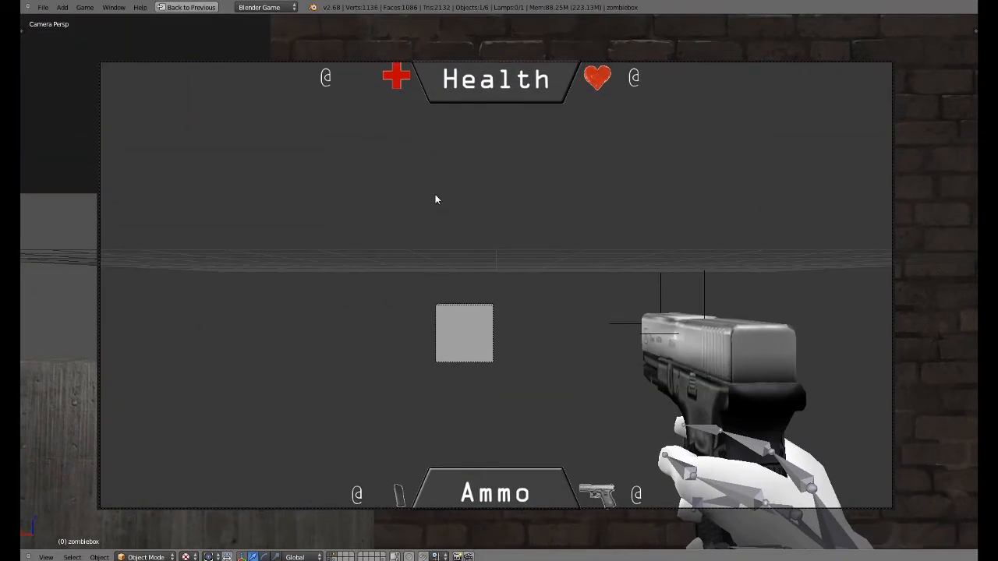
Run the game, aim and shoot at the approaching zombie, and let it reach the player to test tracking and damage.
key("p")
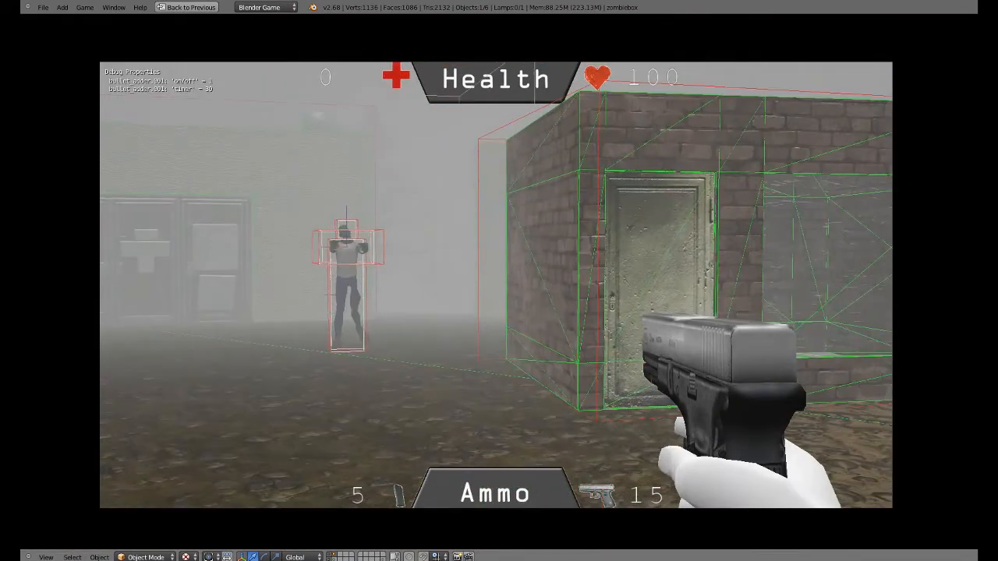
key("w")
right_click(496, 284)
left_click(496, 284)
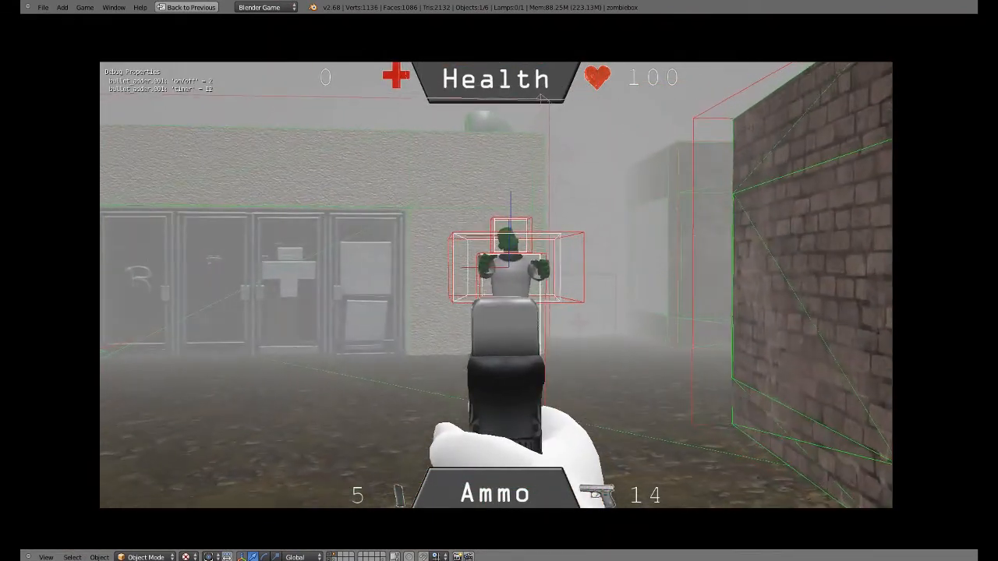
left_click(496, 285)
left_click(496, 284)
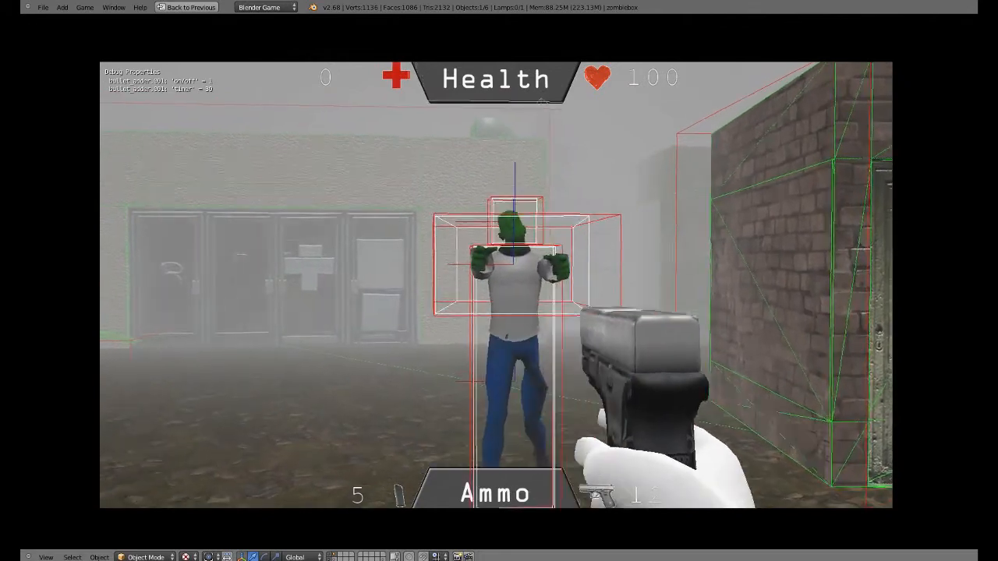
key("w")
key("s")
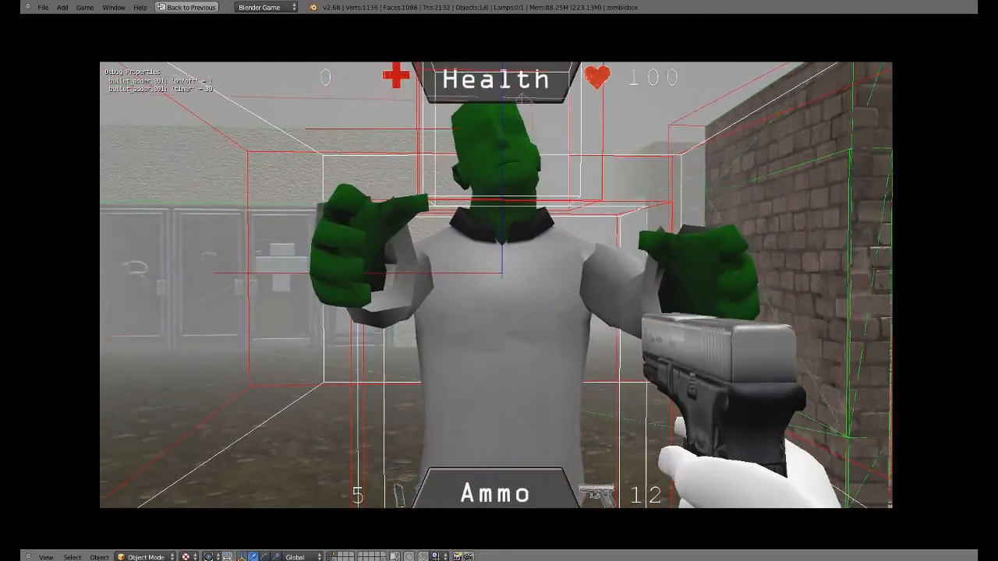
key("s")
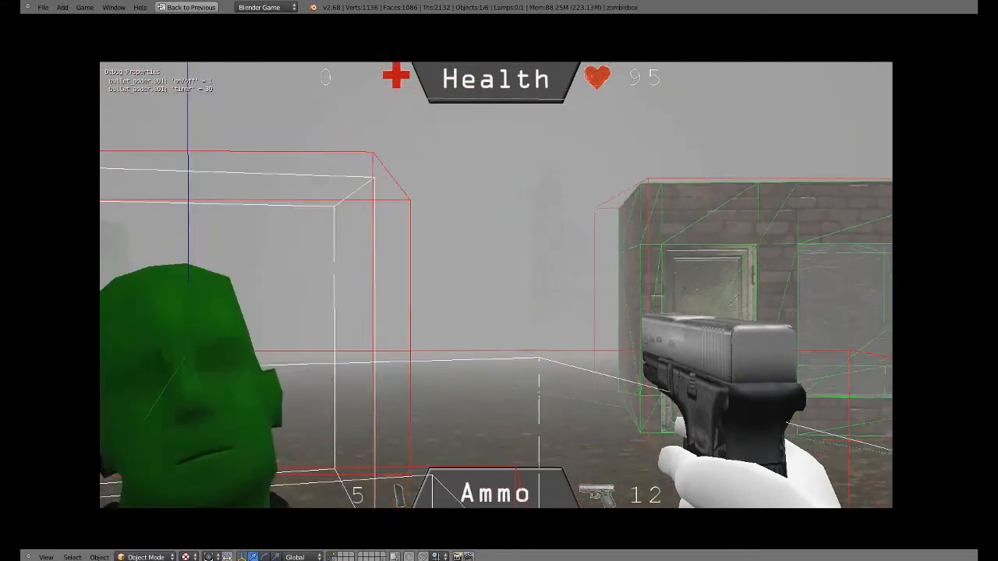
key("Escape")
Scale the zombie box with its attached parts down slightly and uniformly in the level.
scroll(465, 312, "down", 5)
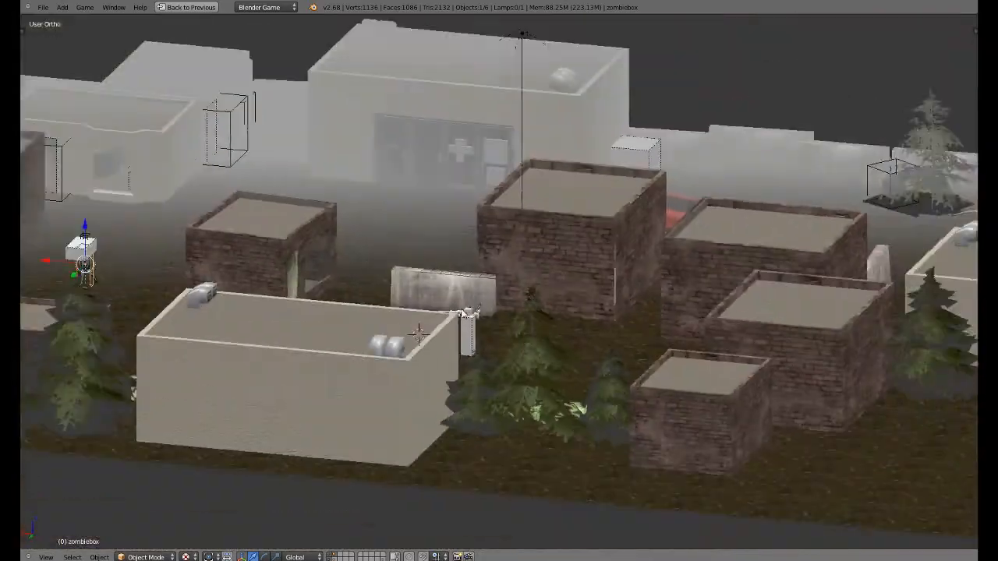
middle_click_drag(464, 313, 351, 323, "shift")
scroll(483, 307, "up", 3)
scroll(483, 308, "down", 1)
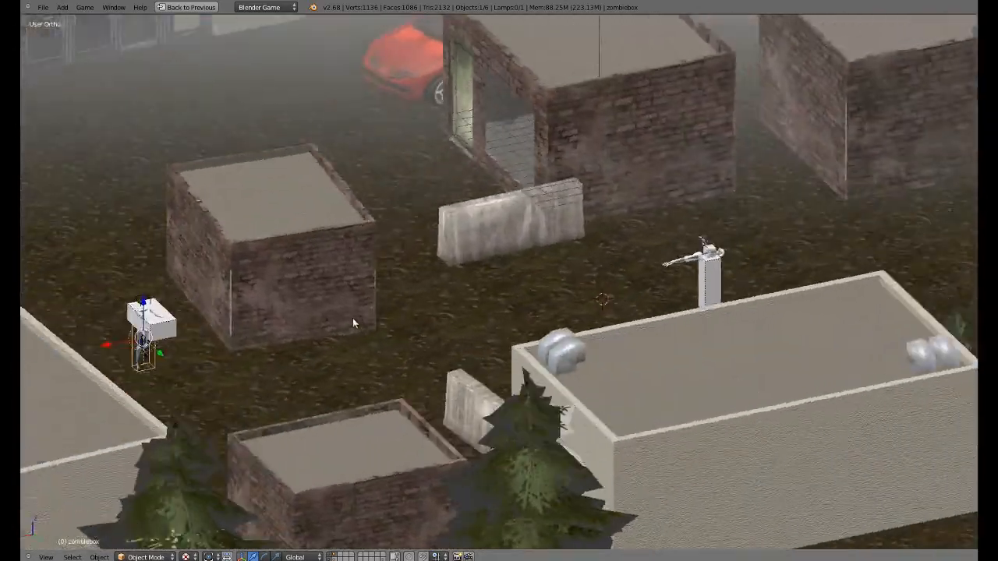
scroll(352, 323, "up", 2)
scroll(430, 339, "up", 4, "ctrl")
key("s")
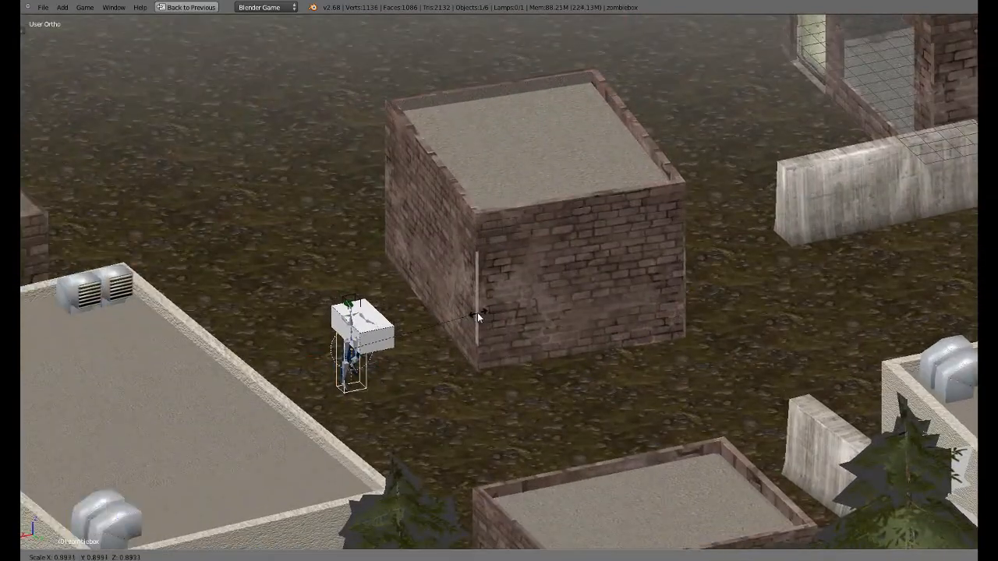
left_click(467, 314)
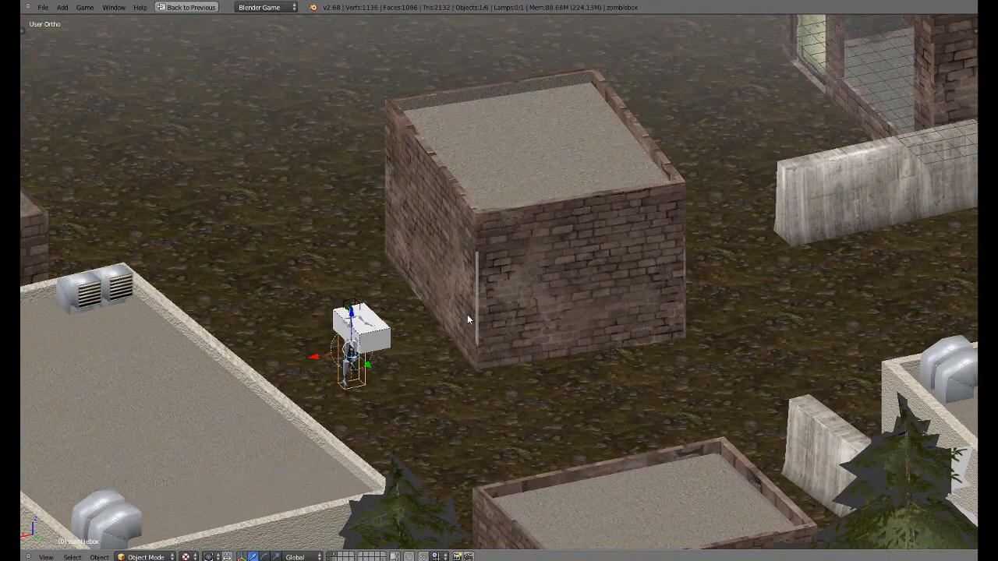
Test the game with the resized zombie, inspect the level, and return to an enlarged camera view.
key("p")
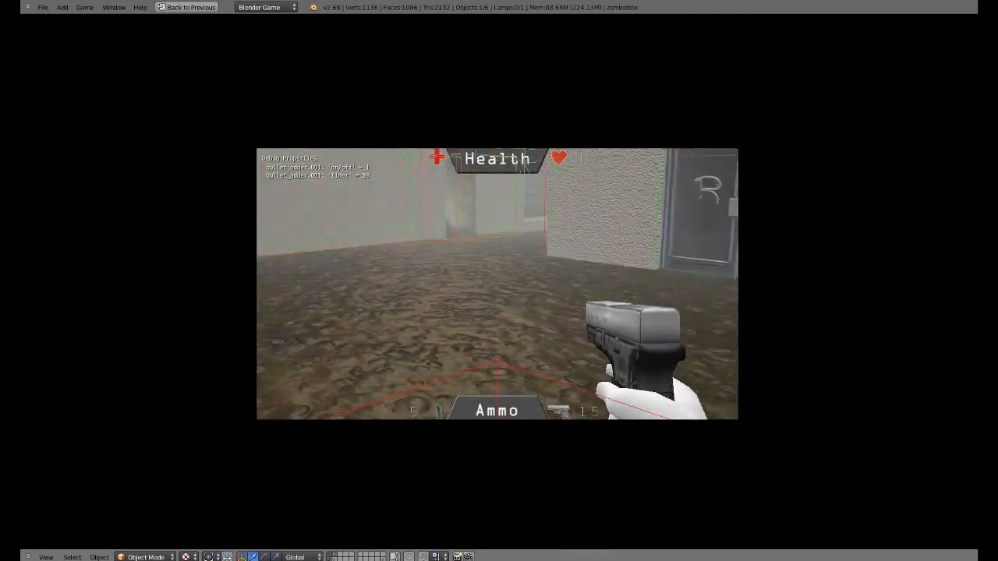
key("Escape")
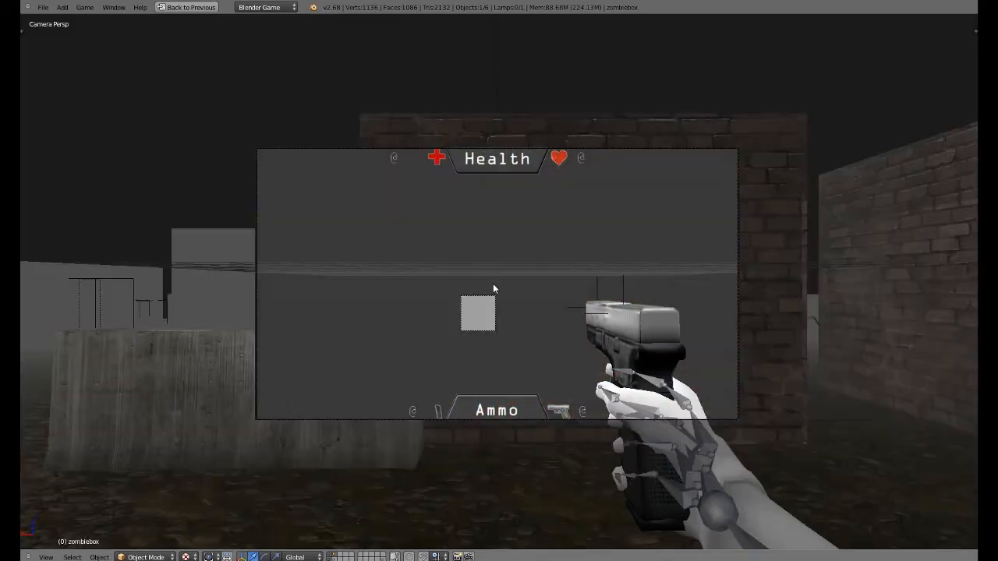
scroll(490, 288, "down", 3)
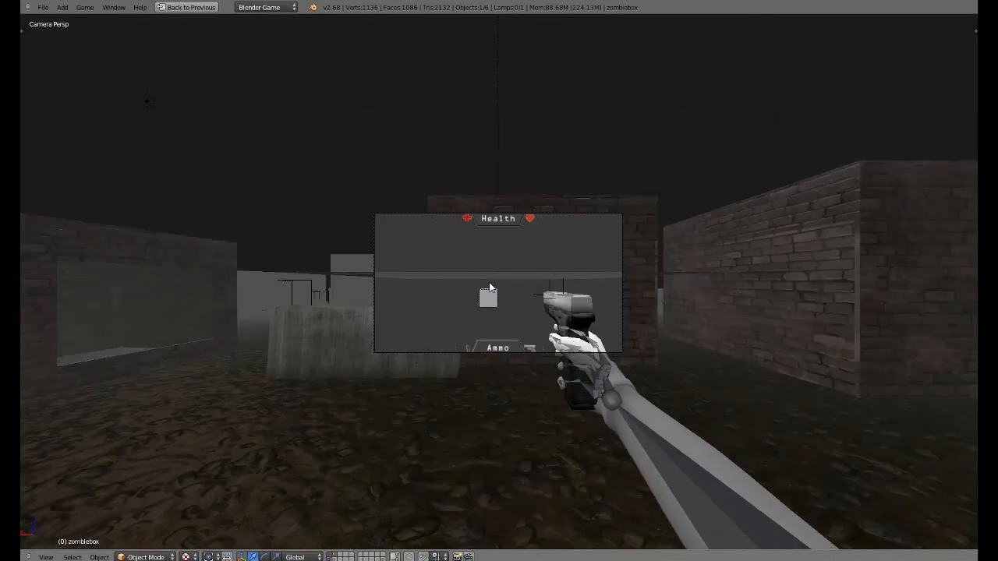
middle_click_drag(508, 288, 363, 328)
scroll(386, 326, "down", 2)
middle_click_drag(363, 328, 569, 298, "shift")
scroll(341, 357, "up", 4)
key("KP_0")
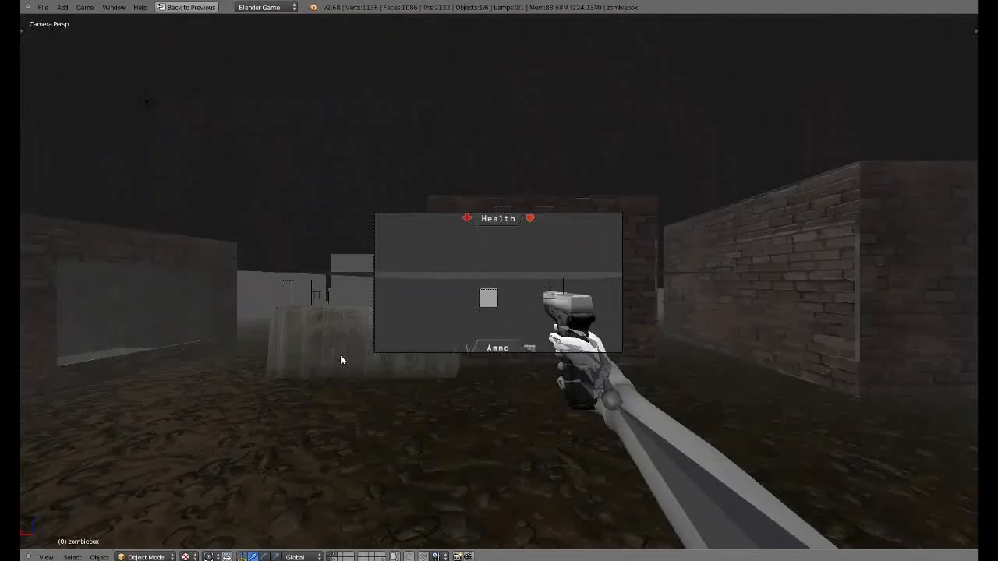
scroll(374, 331, "up", 5)
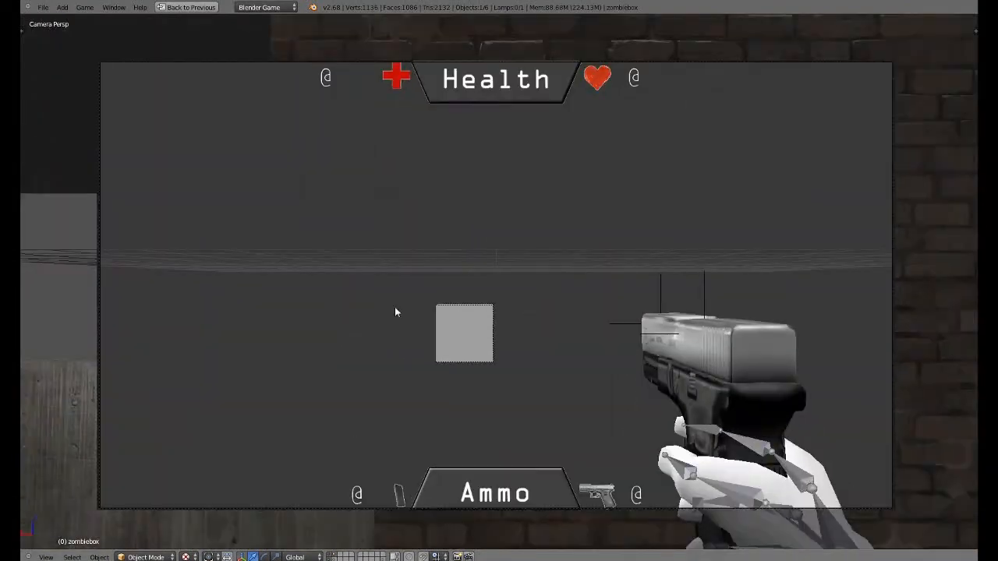
Add a Property sensor checking Text Not Equal to 0 to the health pack counter, linked to its keyboard sensor's And controller.
key("ctrl+Up")
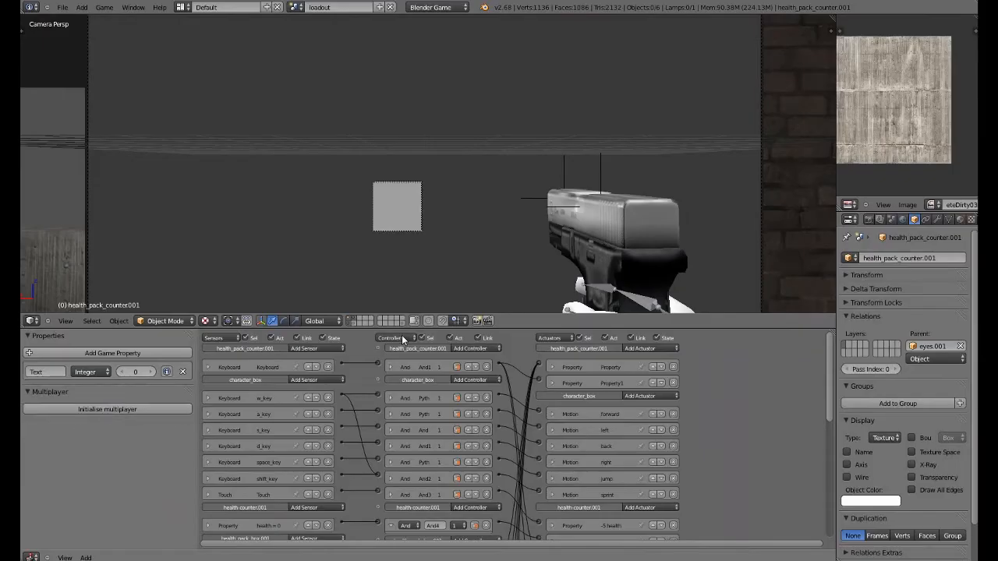
left_click(334, 354)
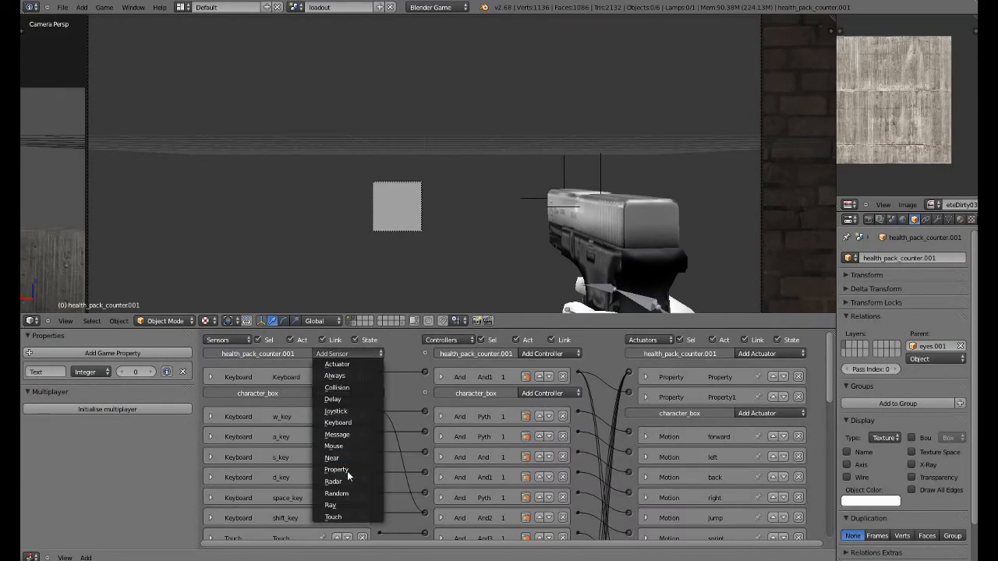
left_click(350, 470)
left_click(290, 447)
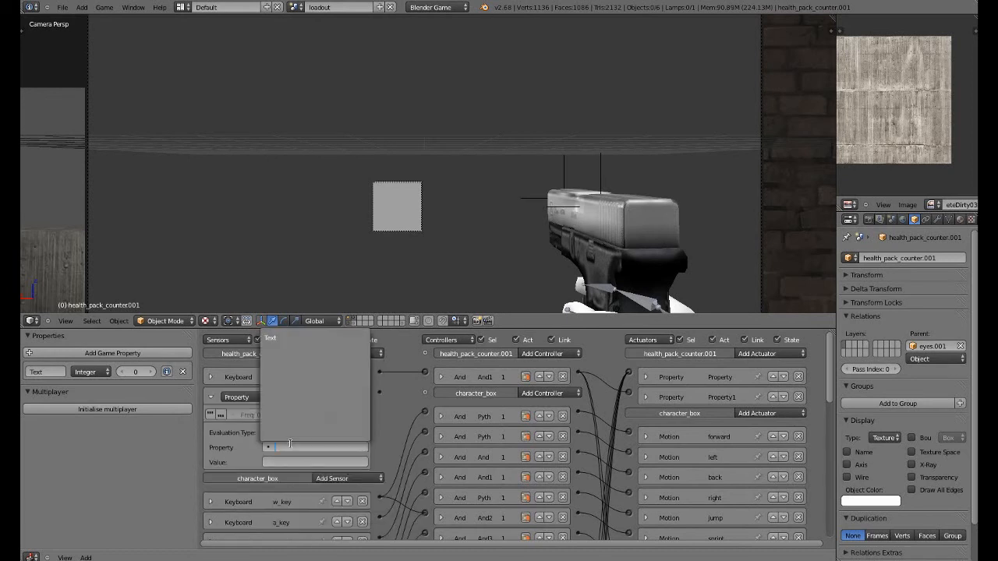
left_click(281, 337)
left_click(280, 434)
left_click(282, 410)
left_click(281, 461)
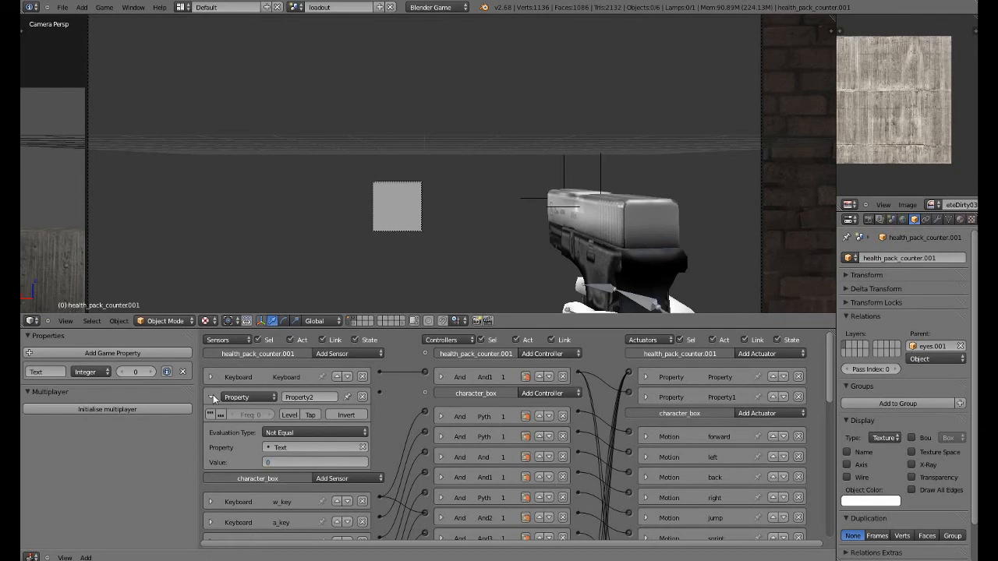
left_click(212, 397)
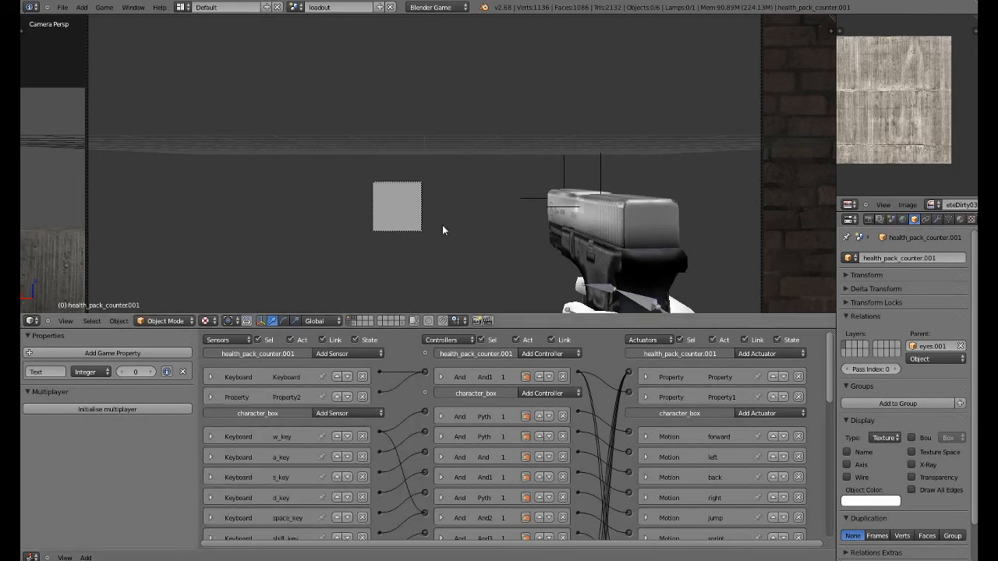
Briefly run the game in the maximized camera view and turn off Show Debug Properties and Show Physics Visualization.
key("ctrl+Up")
key("p")
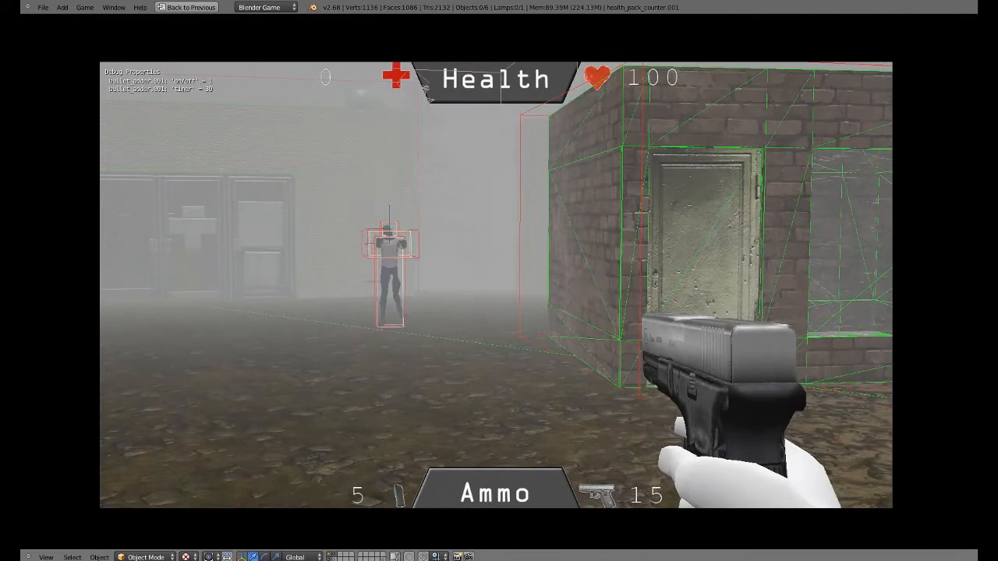
key("Escape")
left_click(83, 9)
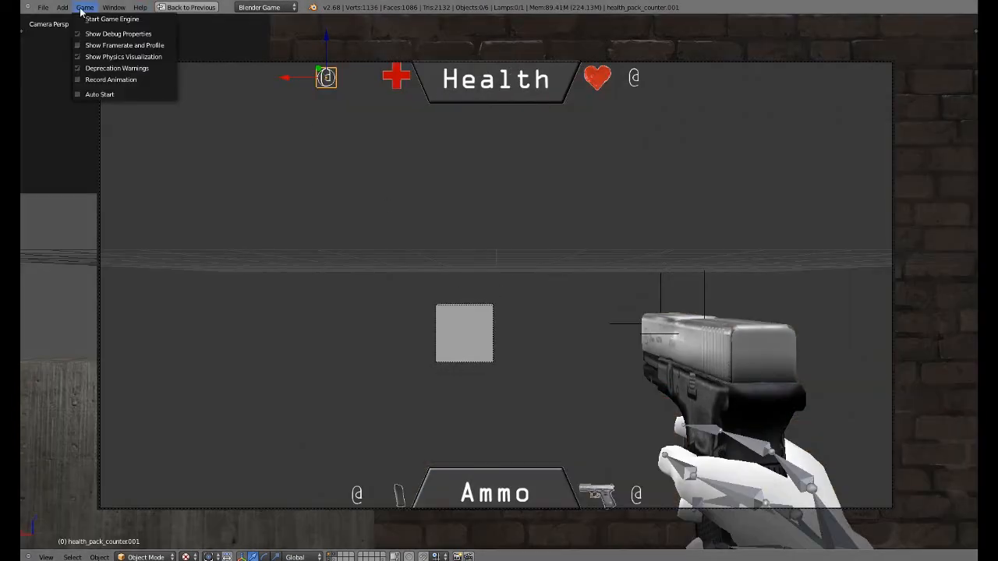
left_click(78, 33)
left_click(85, 7)
left_click(78, 57)
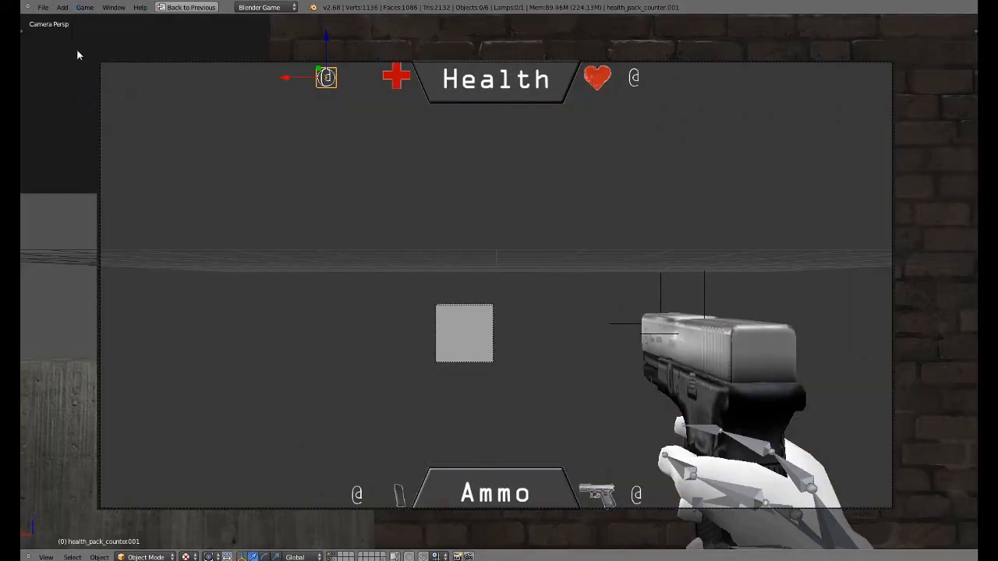
Run the game without debug overlays, walk up to the zombie, and fire several pistol shots at it.
key("p")
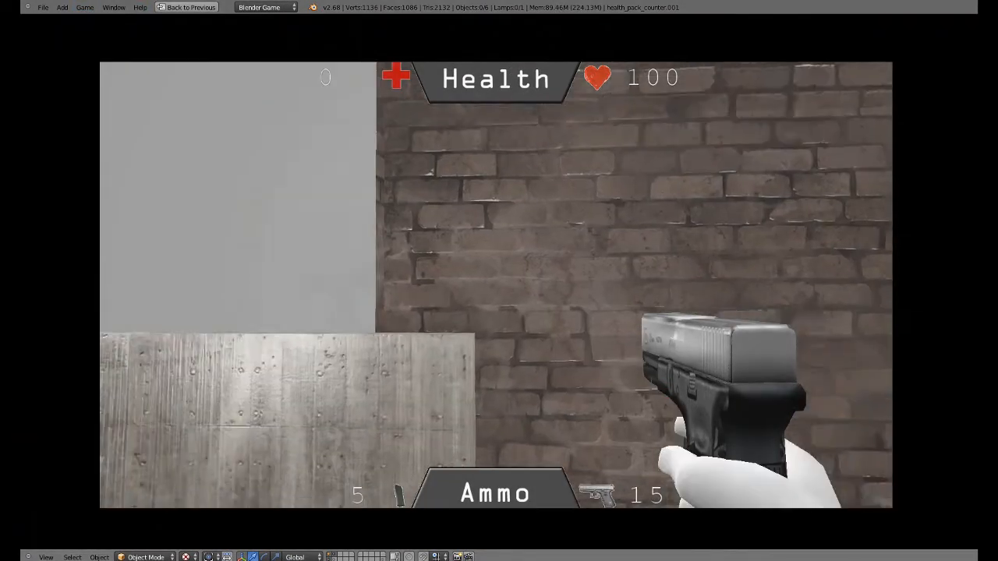
key("w")
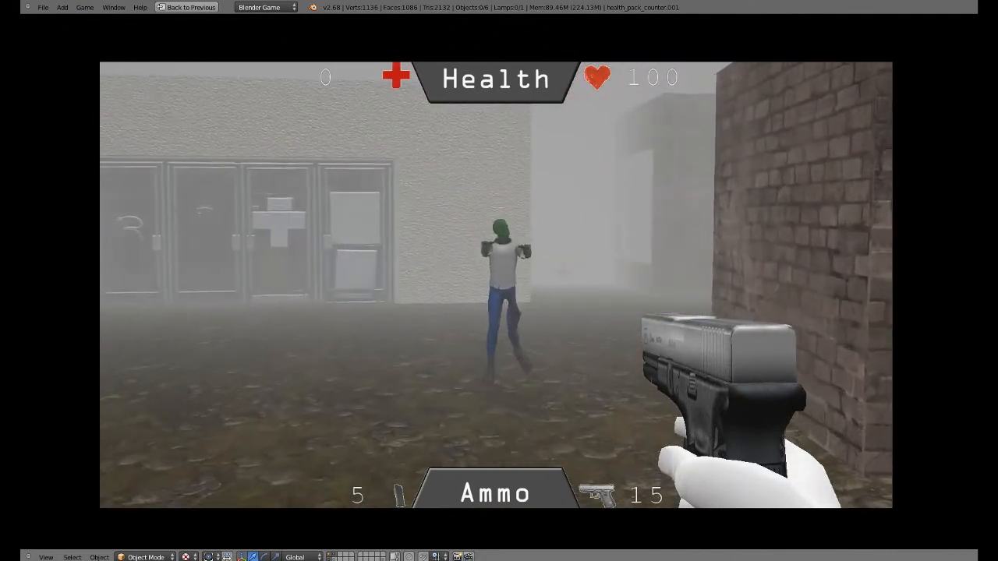
key("w")
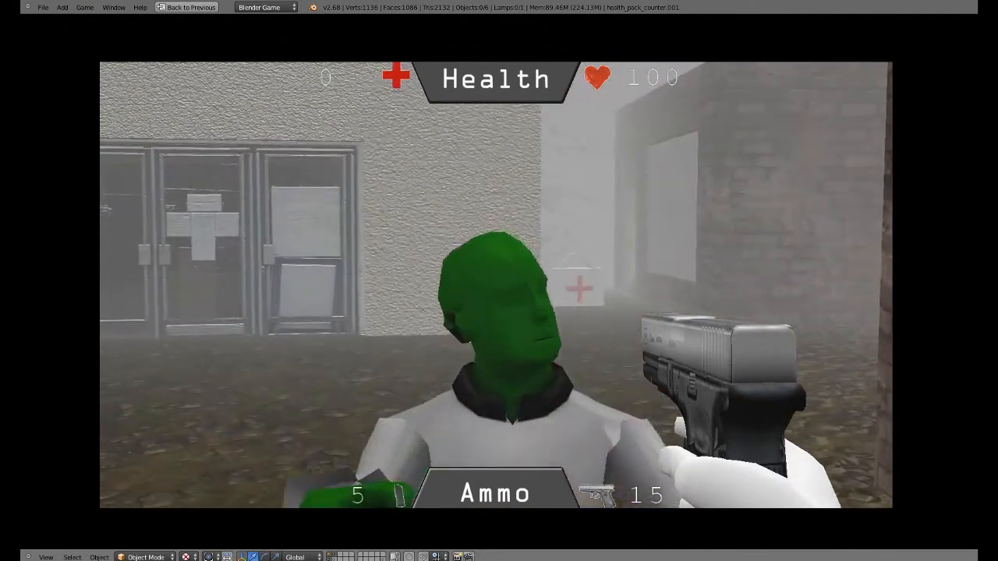
key("w")
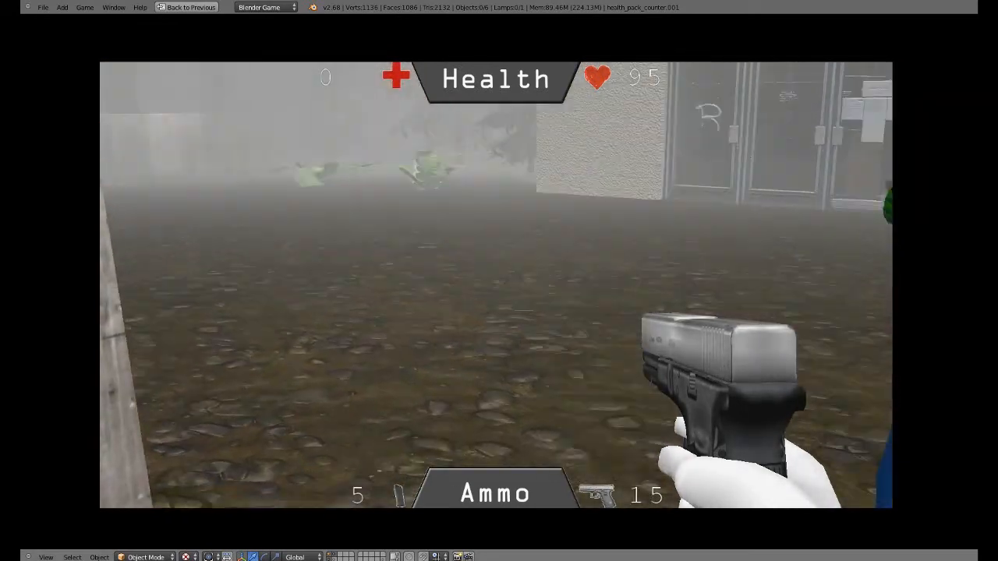
left_click(496, 285)
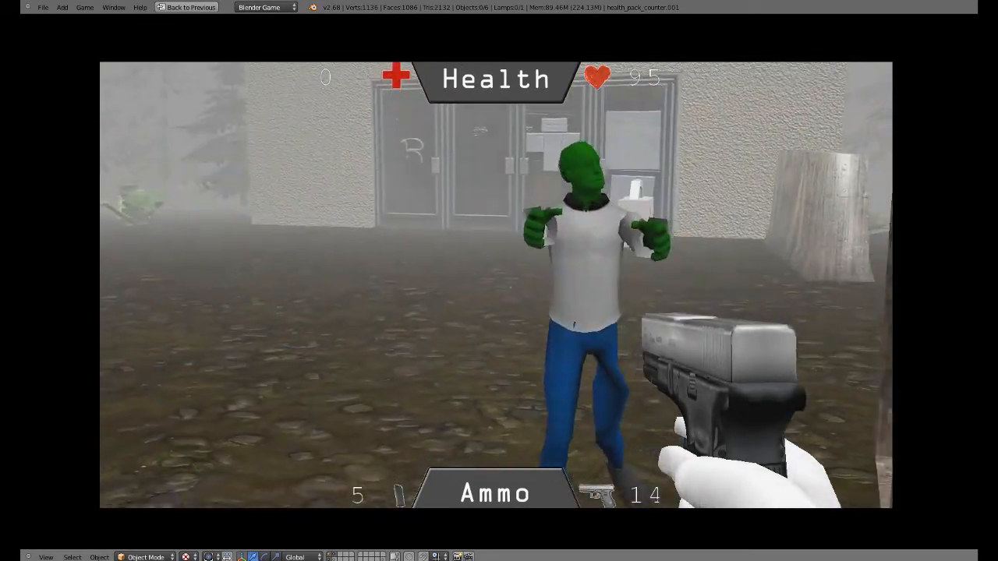
left_click(496, 285)
left_click(496, 285)
Keep moving around the zombie in game, fire aimed shots while backing away, and reload the pistol.
key("w")
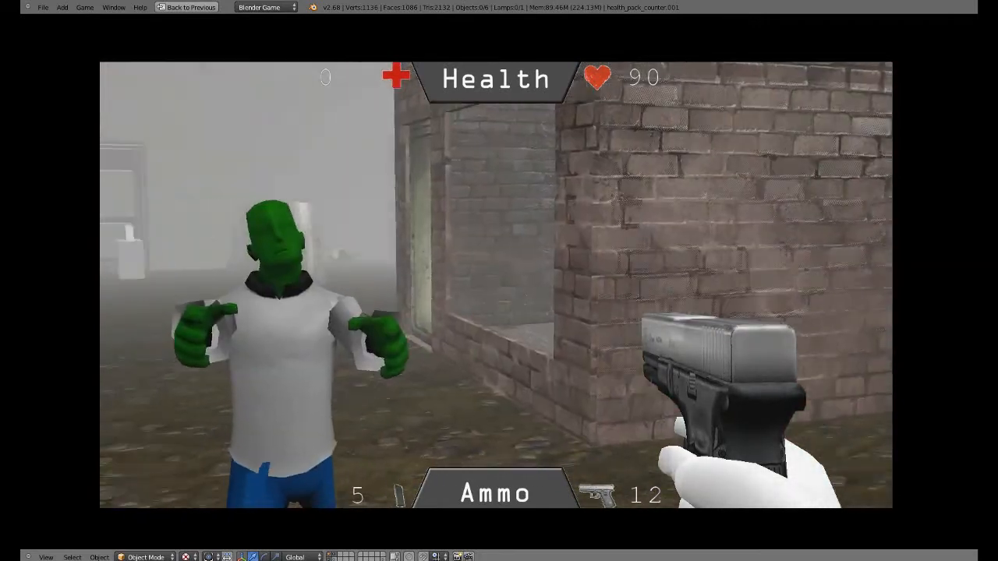
left_click(496, 285)
left_click(496, 285)
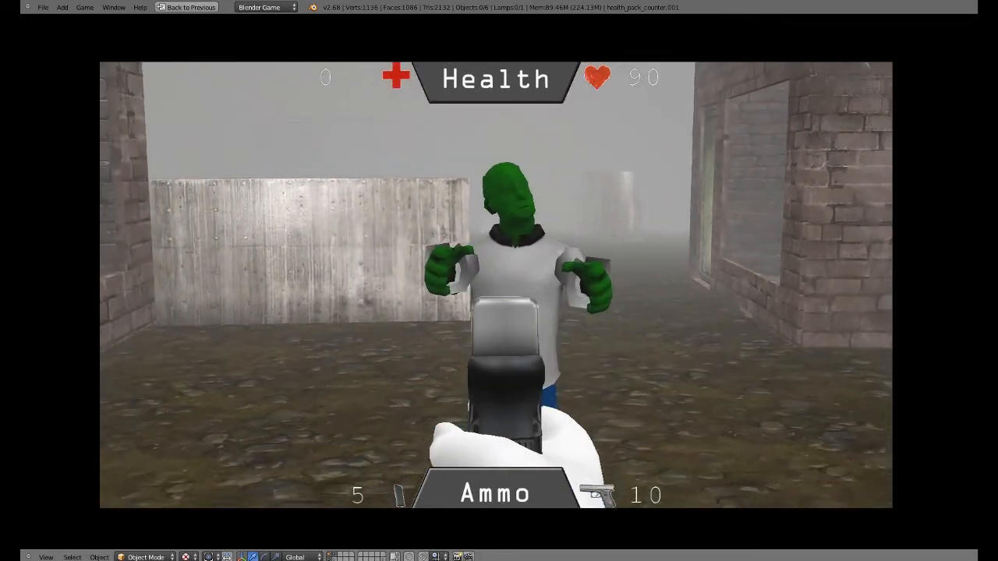
left_click(496, 285)
left_click(496, 285)
left_click(496, 284)
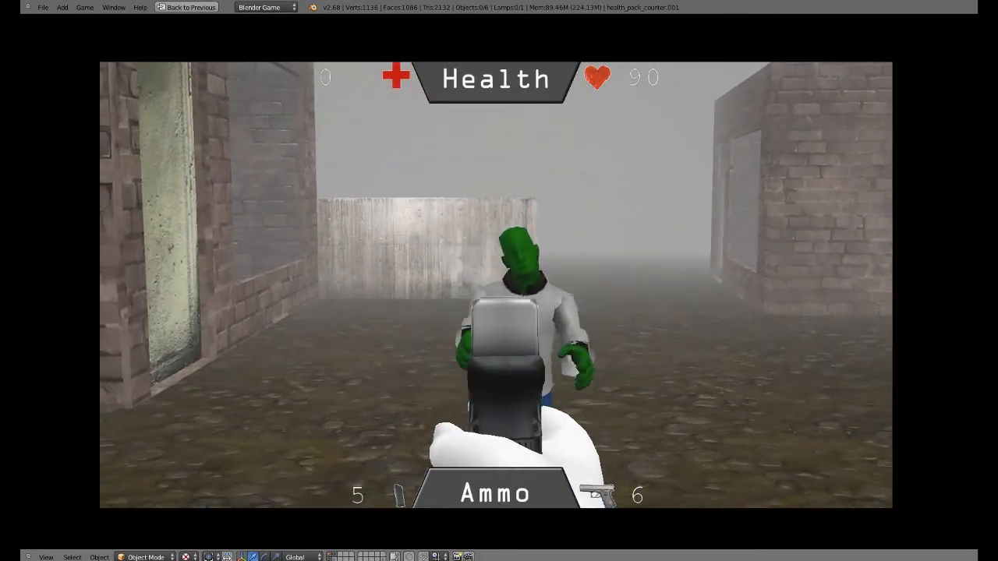
key("s")
key("r")
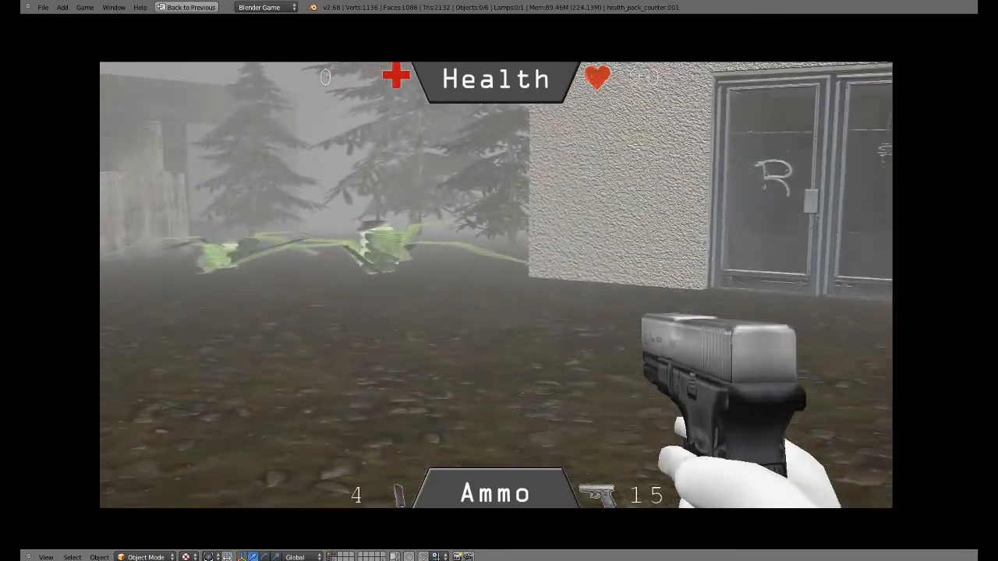
Walk through the level past the red vehicle to a health pack, and test firing and reloading the pistol.
key("w")
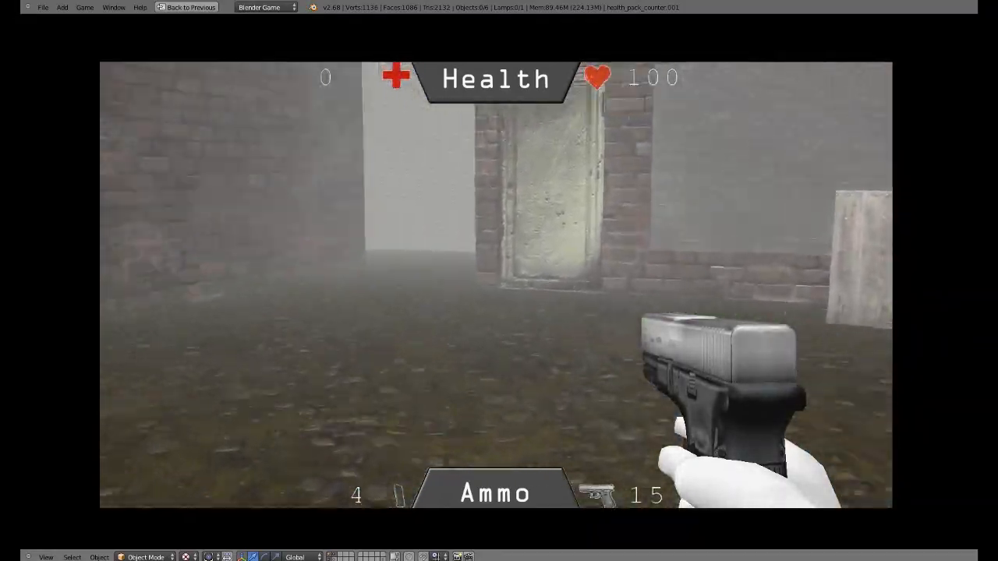
key("w")
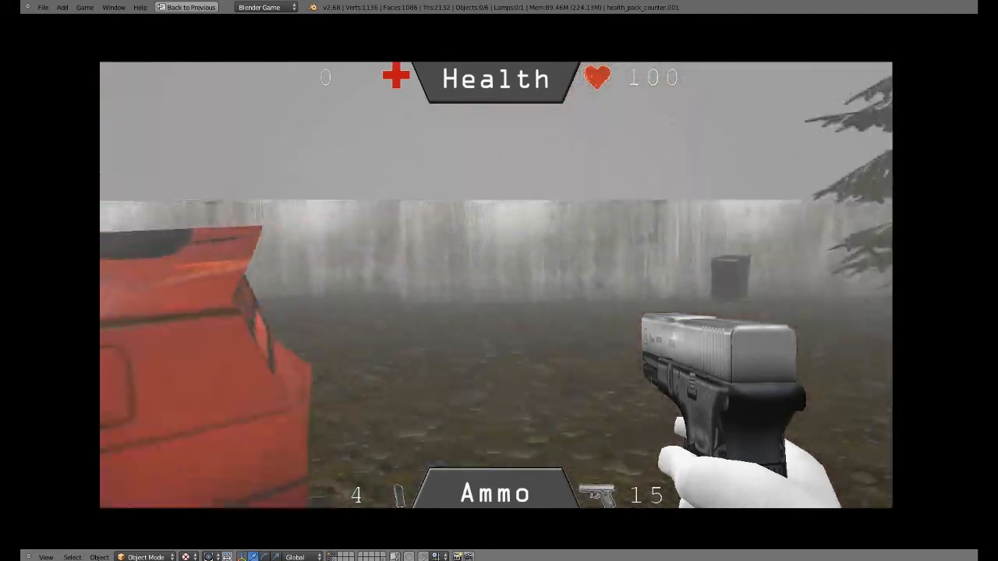
key("w")
left_click(496, 285)
key("r")
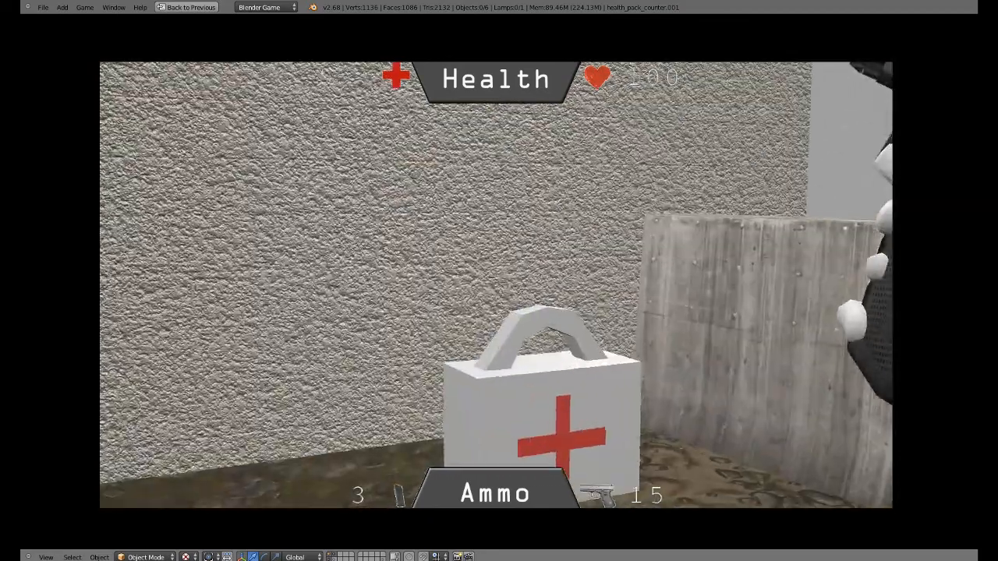